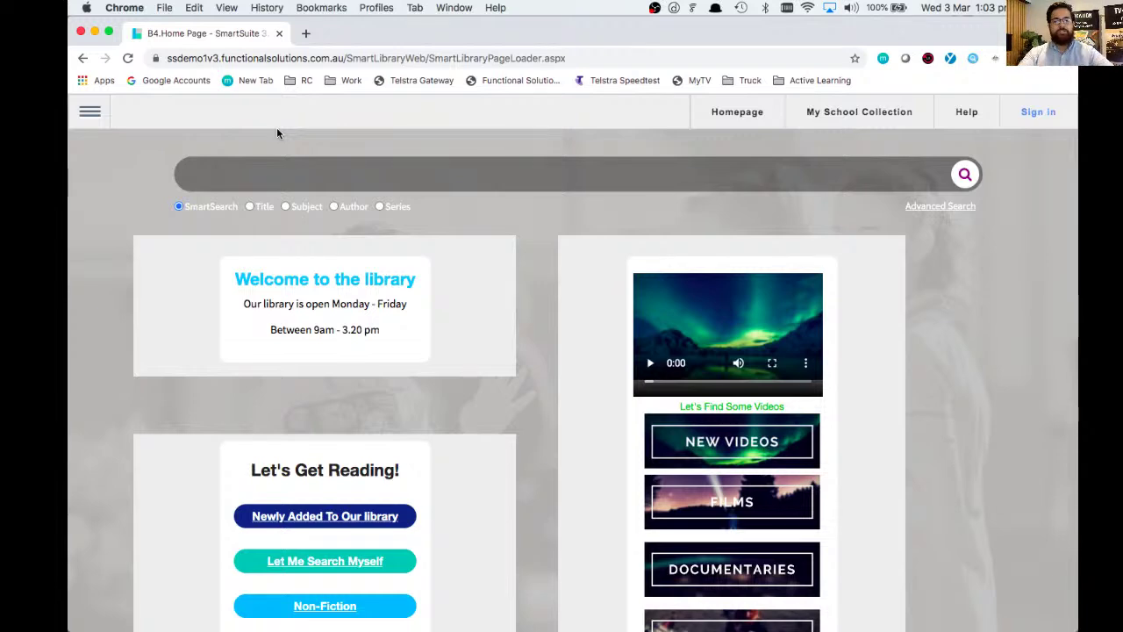
{"action": "left_click", "coordinate": [305, 34]}
{"action": "type", "text": "www.googl"}
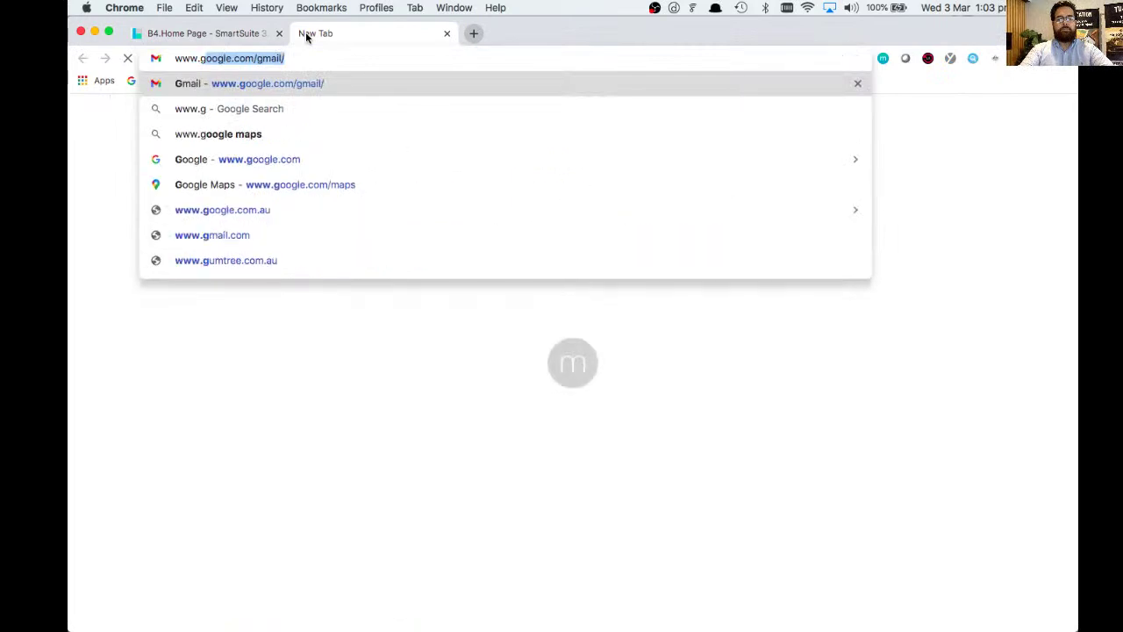
{"action": "type", "text": "e.com"}
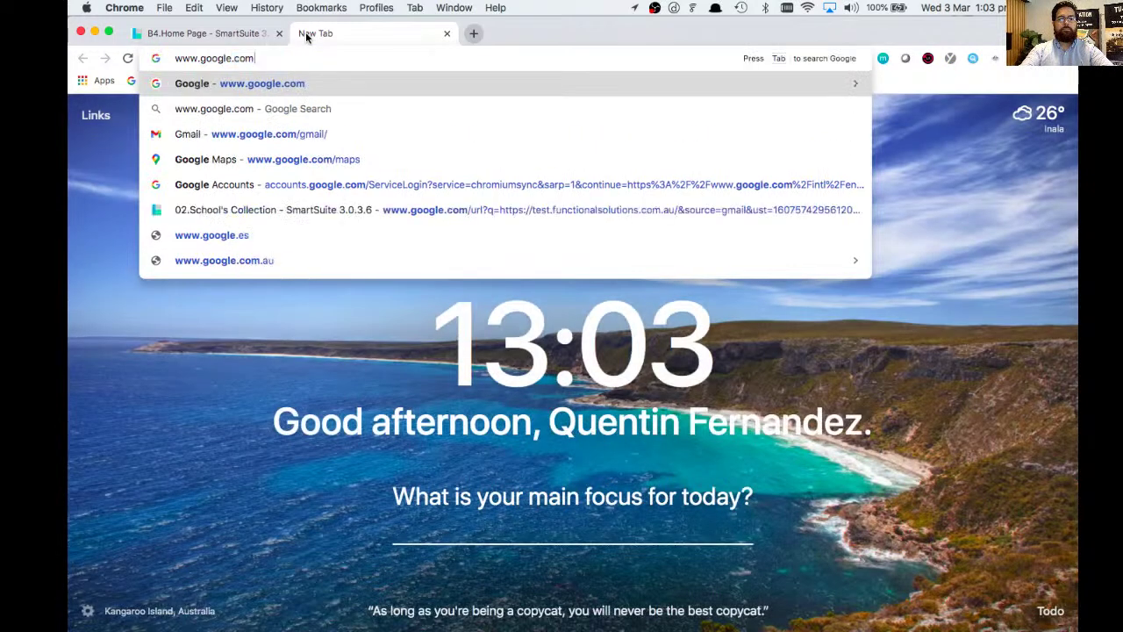
{"action": "key", "text": "Return"}
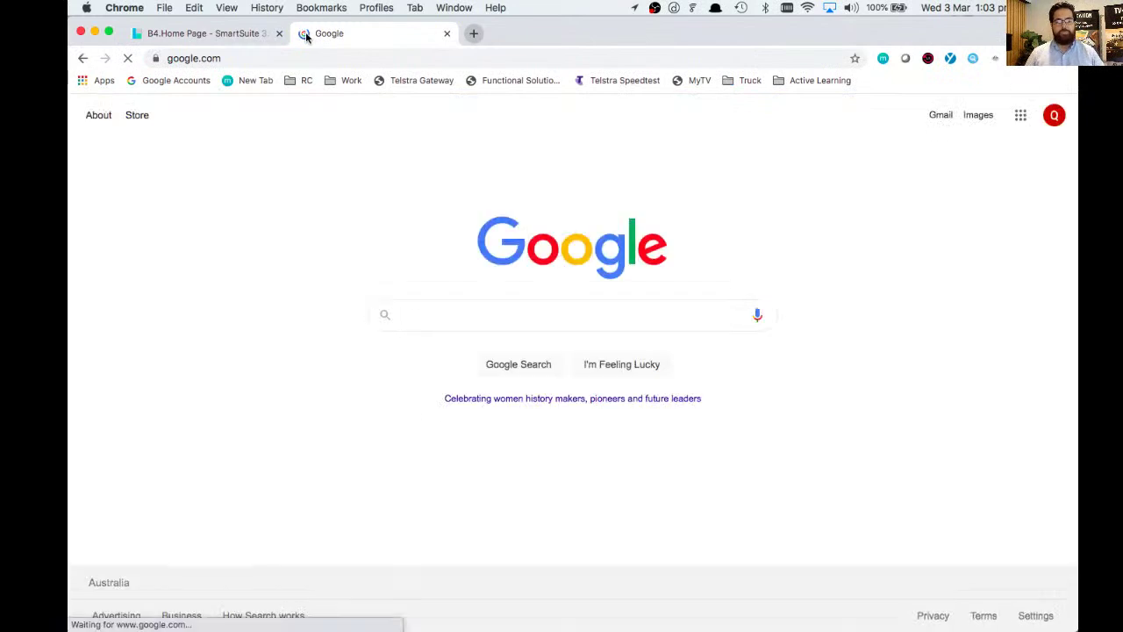
{"action": "type", "text": "scis"}
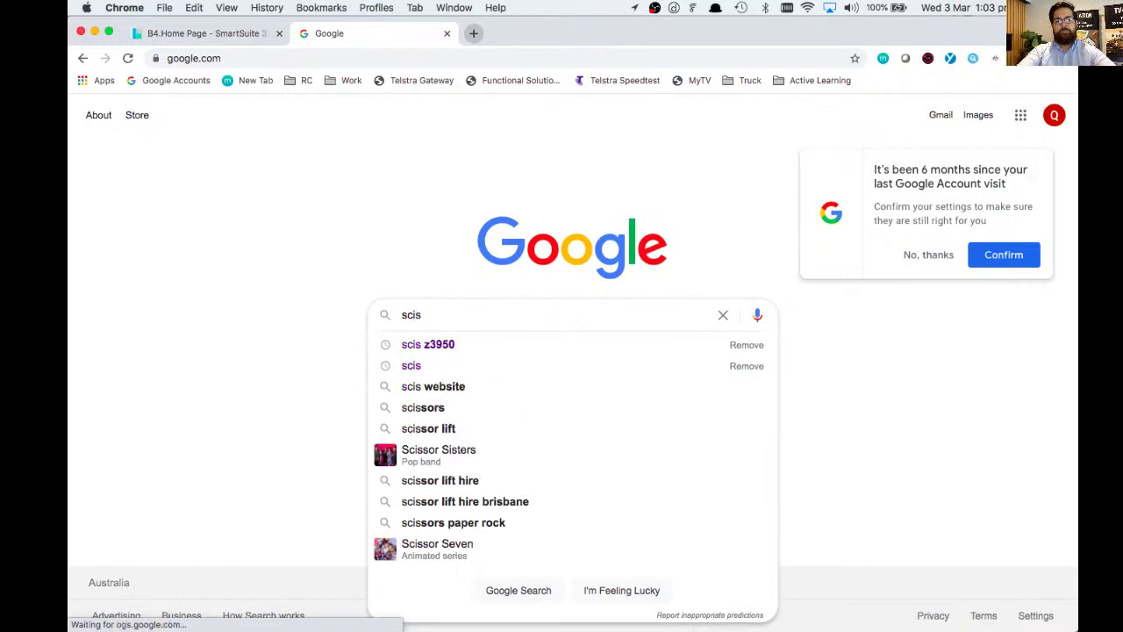
{"action": "type", "text": " z"}
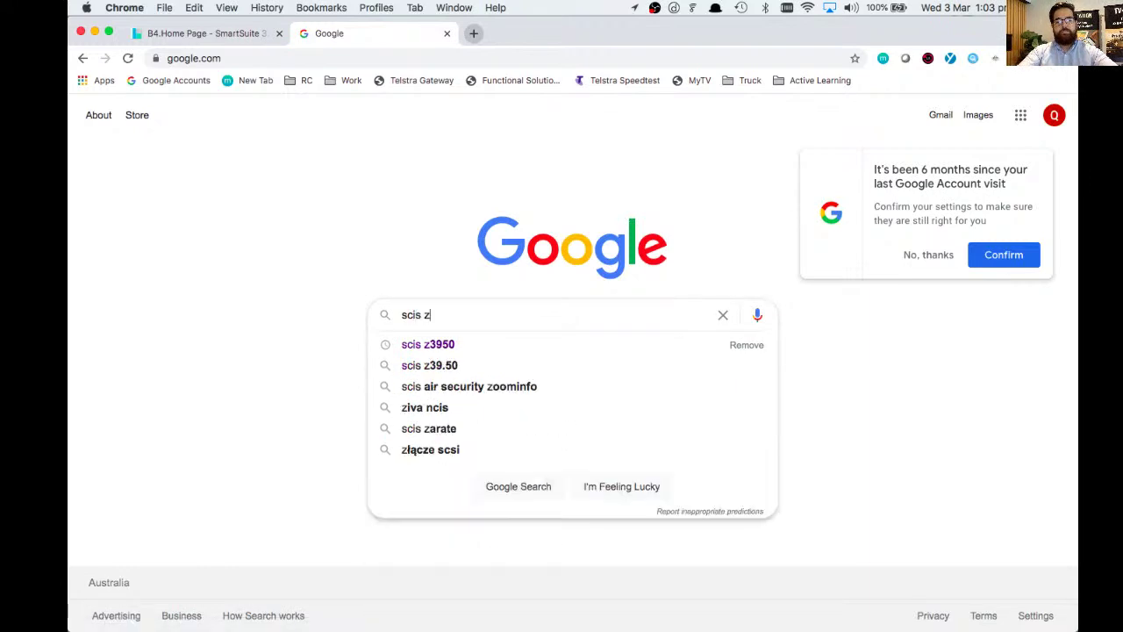
{"action": "type", "text": "3950"}
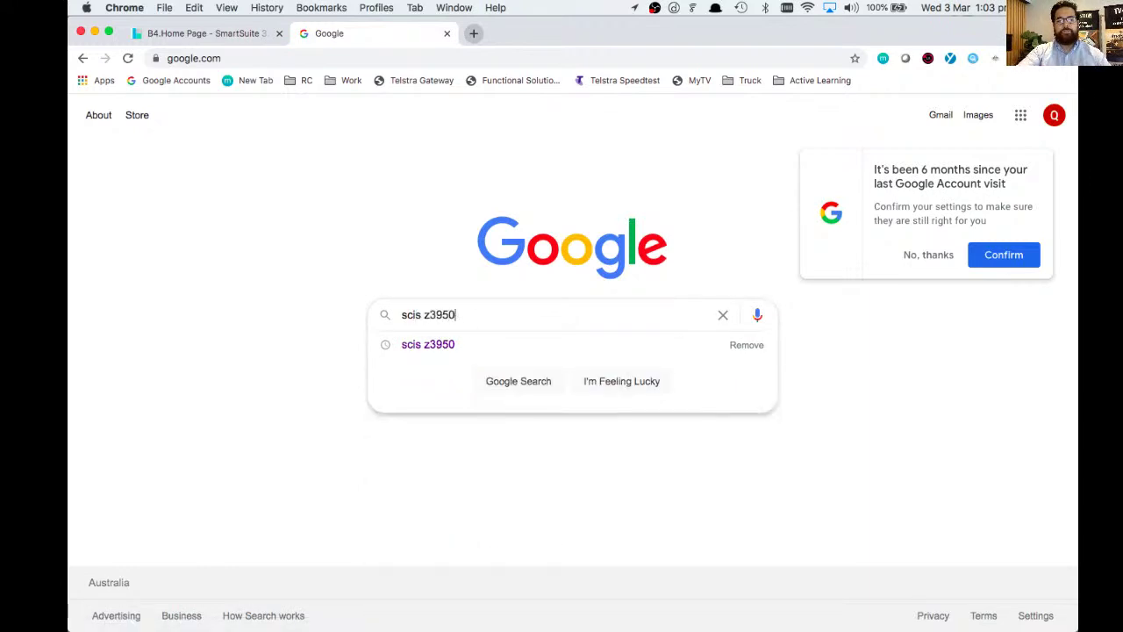
{"action": "key", "text": "Return"}
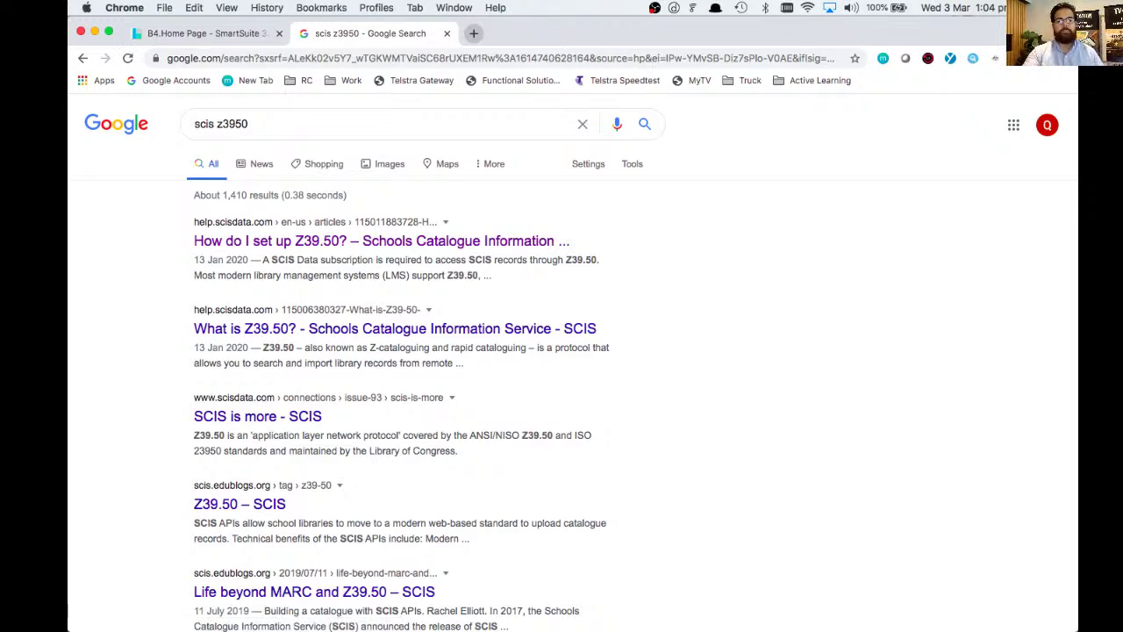
- Open 'How do I set up Z39.50?' and highlight its domain, database and port details
{"action": "left_click", "coordinate": [390, 241]}
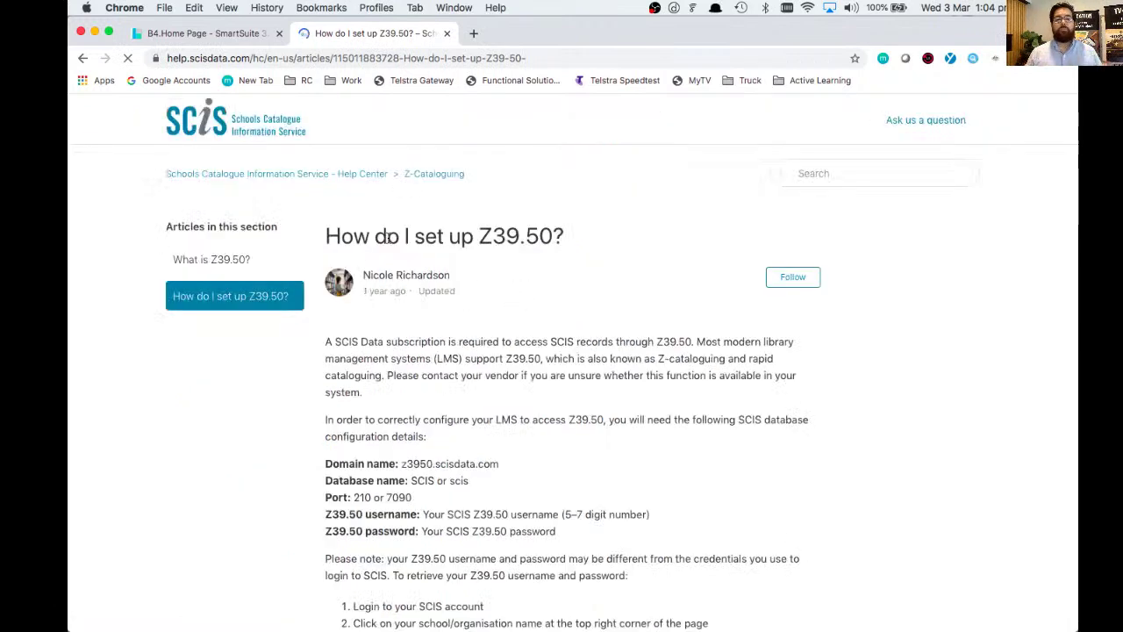
{"action": "scroll", "coordinate": [569, 340], "scroll_direction": "down", "scroll_amount": 1}
{"action": "scroll", "coordinate": [568, 340], "scroll_direction": "down", "scroll_amount": 5}
{"action": "scroll", "coordinate": [567, 341], "scroll_direction": "down", "scroll_amount": 2}
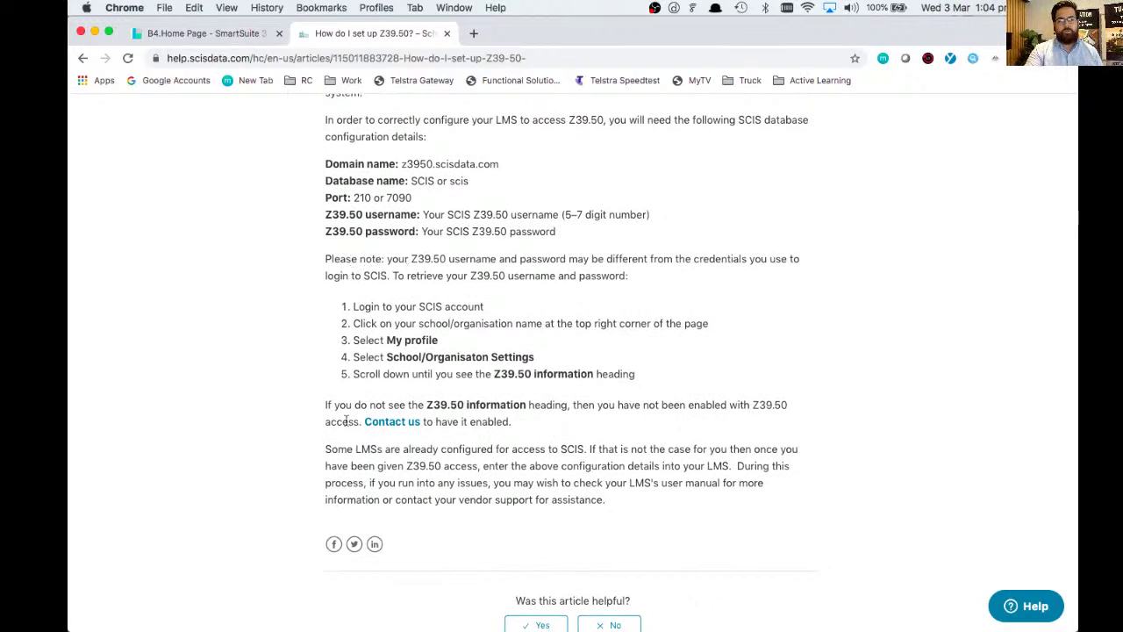
{"action": "left_click_drag", "start_coordinate": [338, 405], "coordinate": [551, 403]}
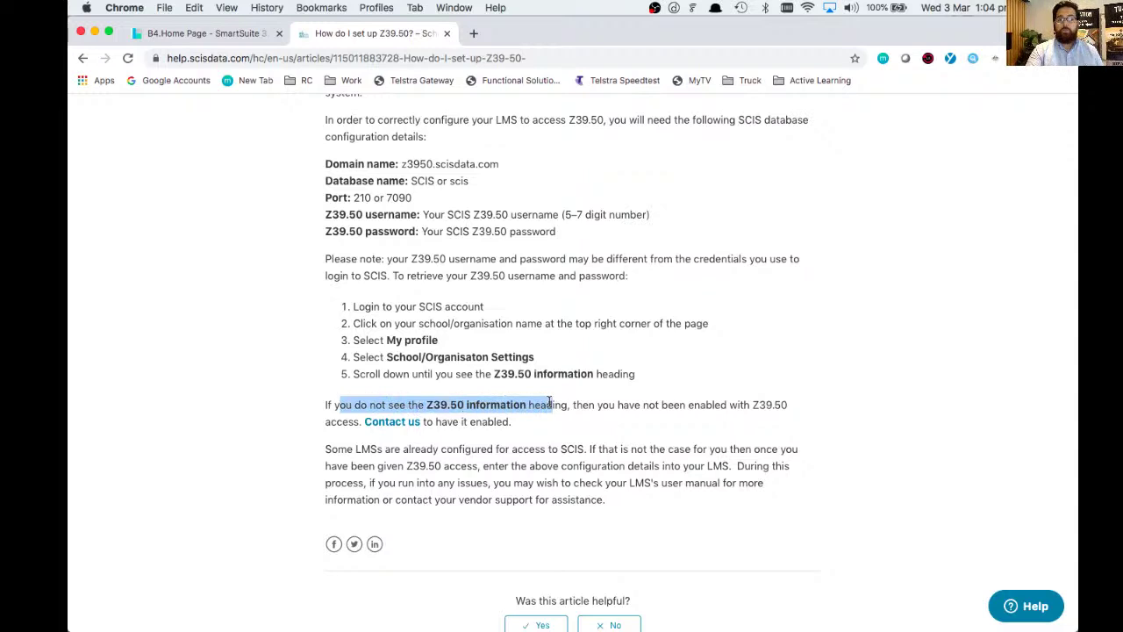
{"action": "scroll", "coordinate": [550, 403], "scroll_direction": "down", "scroll_amount": 1}
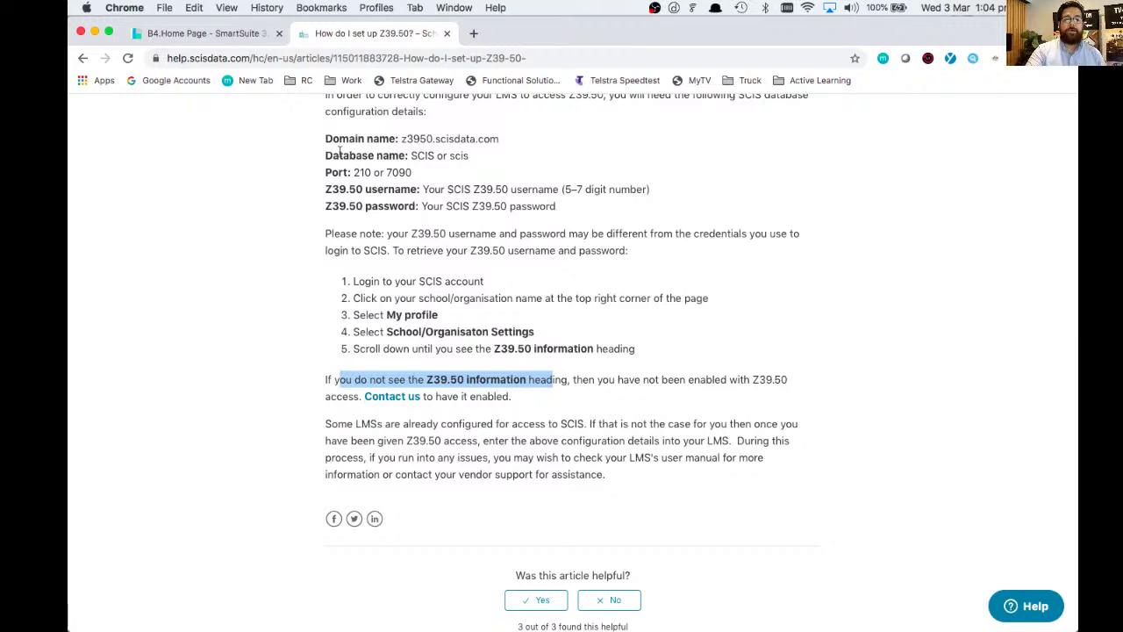
{"action": "left_click_drag", "start_coordinate": [337, 139], "coordinate": [568, 209]}
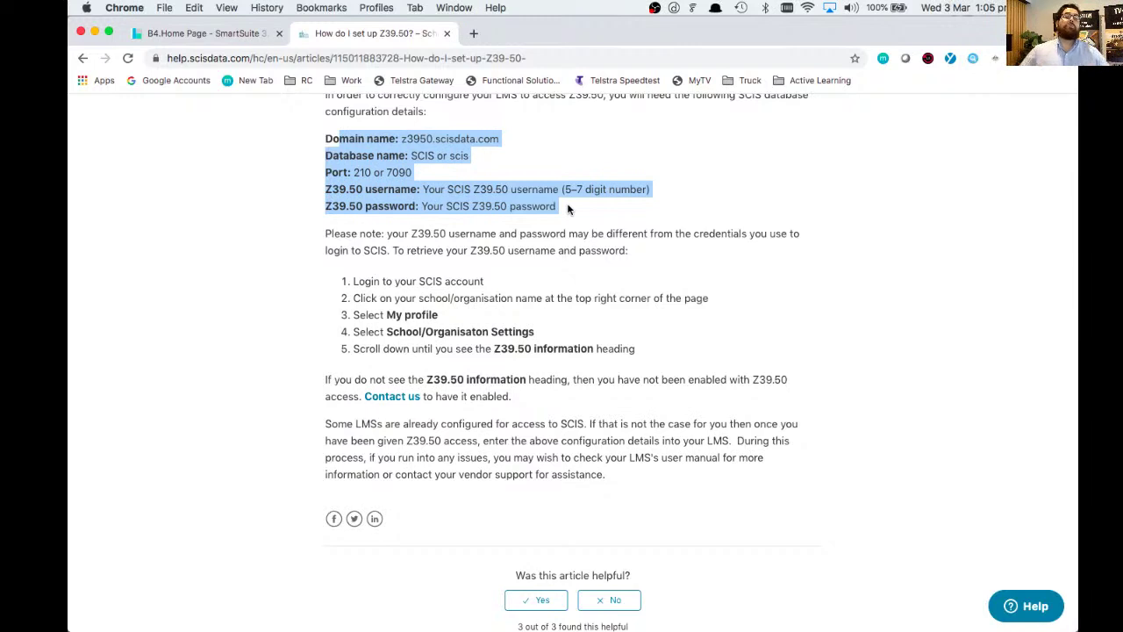
{"action": "left_click", "coordinate": [231, 34]}
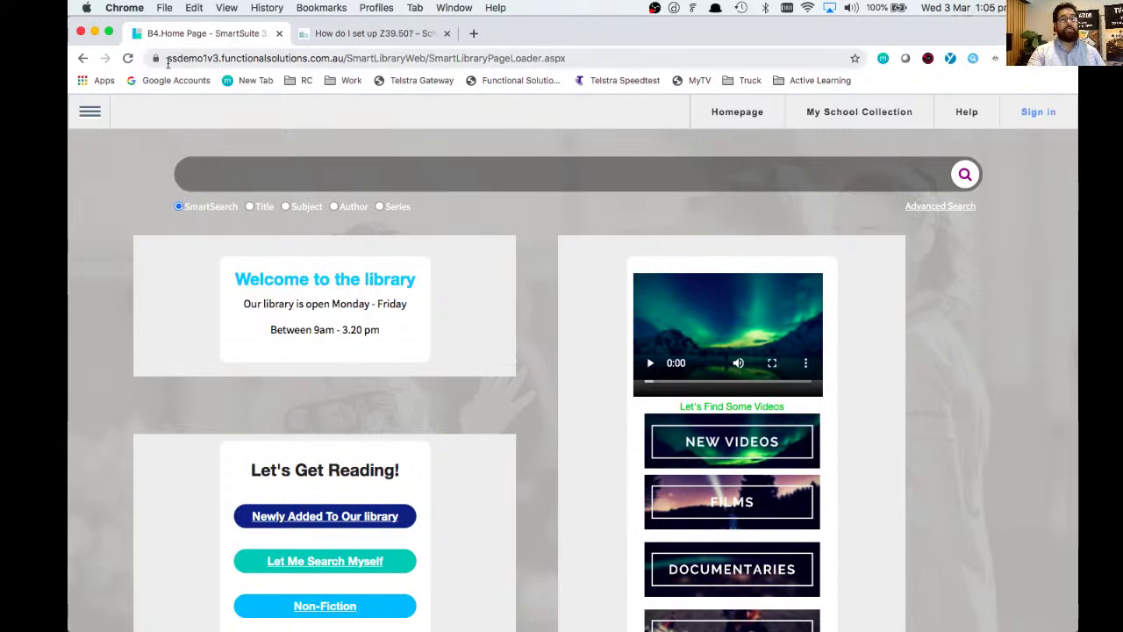
{"action": "left_click_drag", "start_coordinate": [166, 62], "coordinate": [218, 57]}
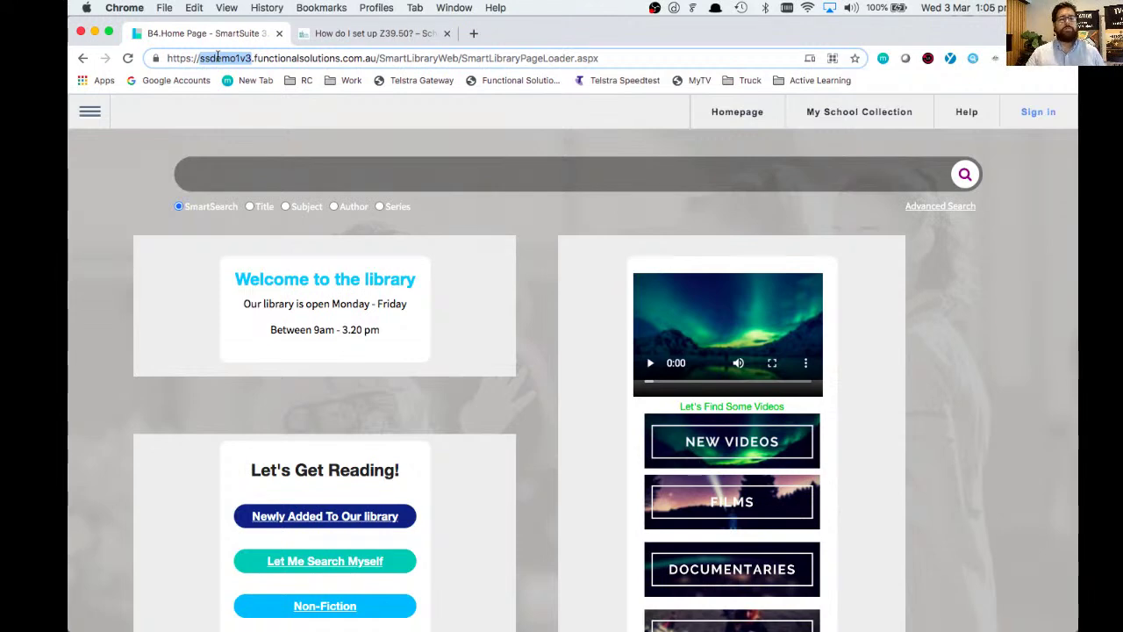
{"action": "left_click", "coordinate": [1017, 274]}
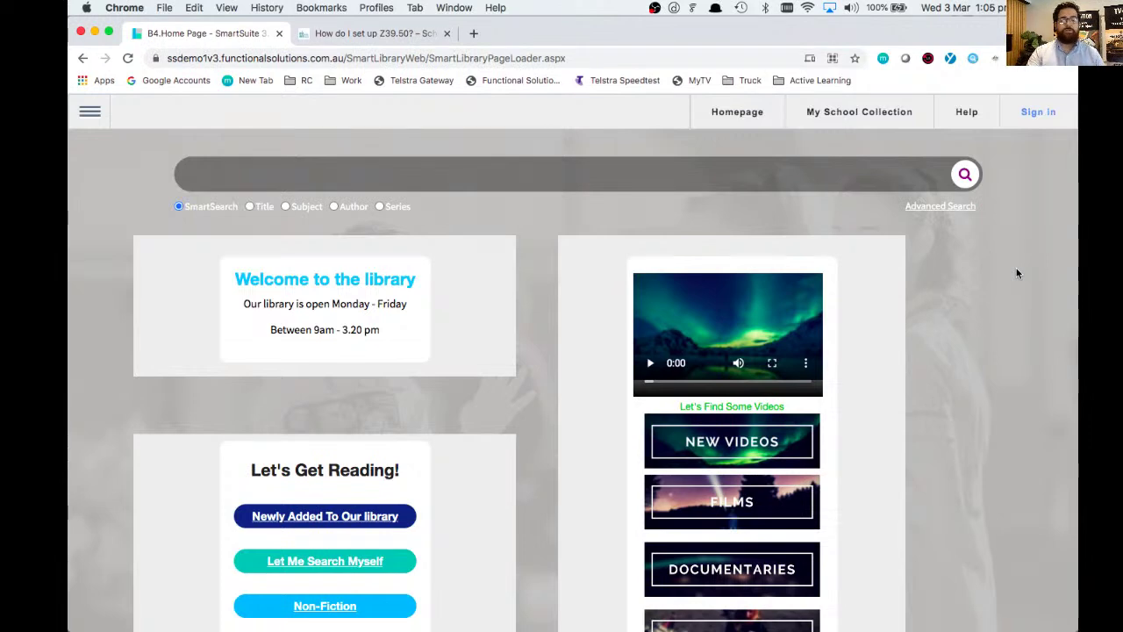
- Log in to SmartSuite as library staff, entering the staff username and password
{"action": "left_click", "coordinate": [1034, 120]}
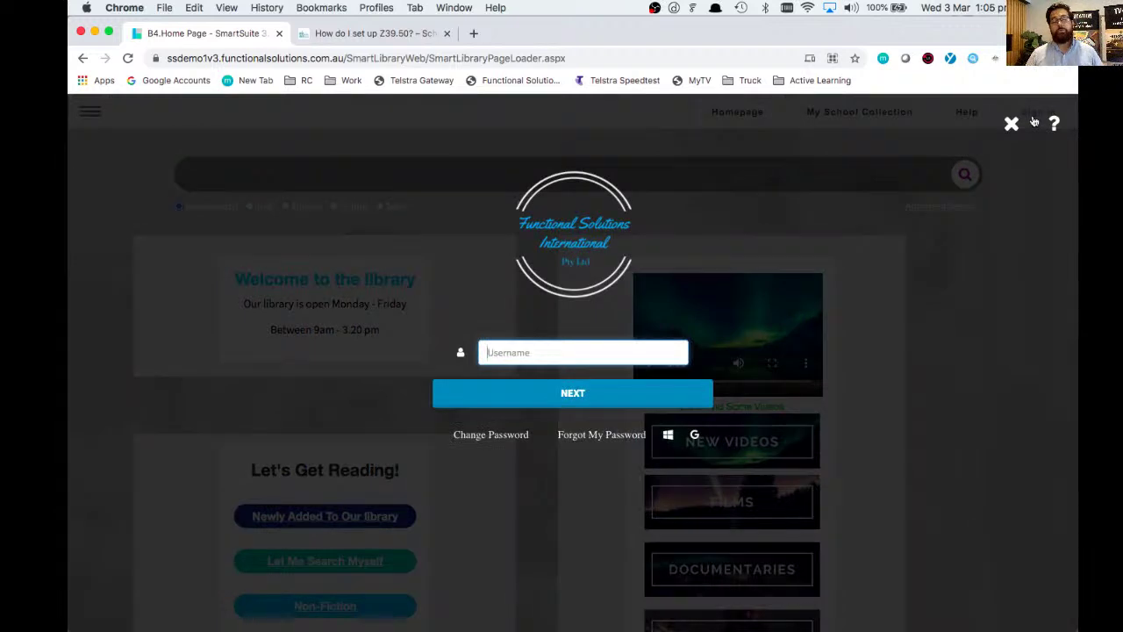
{"action": "type", "text": "lib"}
{"action": "key", "text": "Return"}
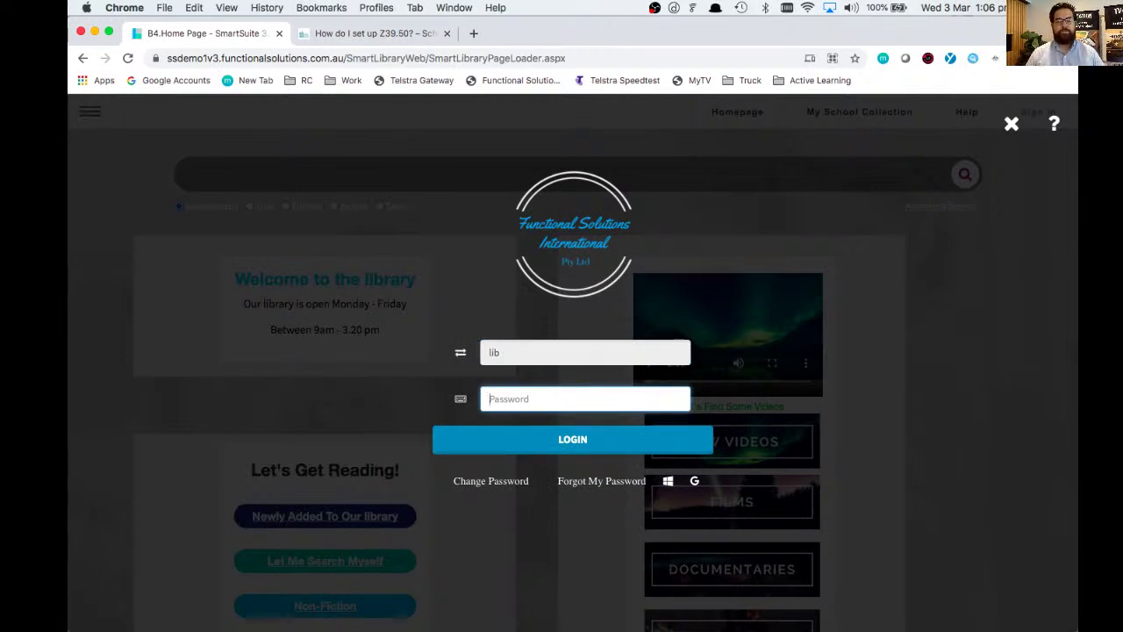
{"action": "type", "text": "•••••••••••"}
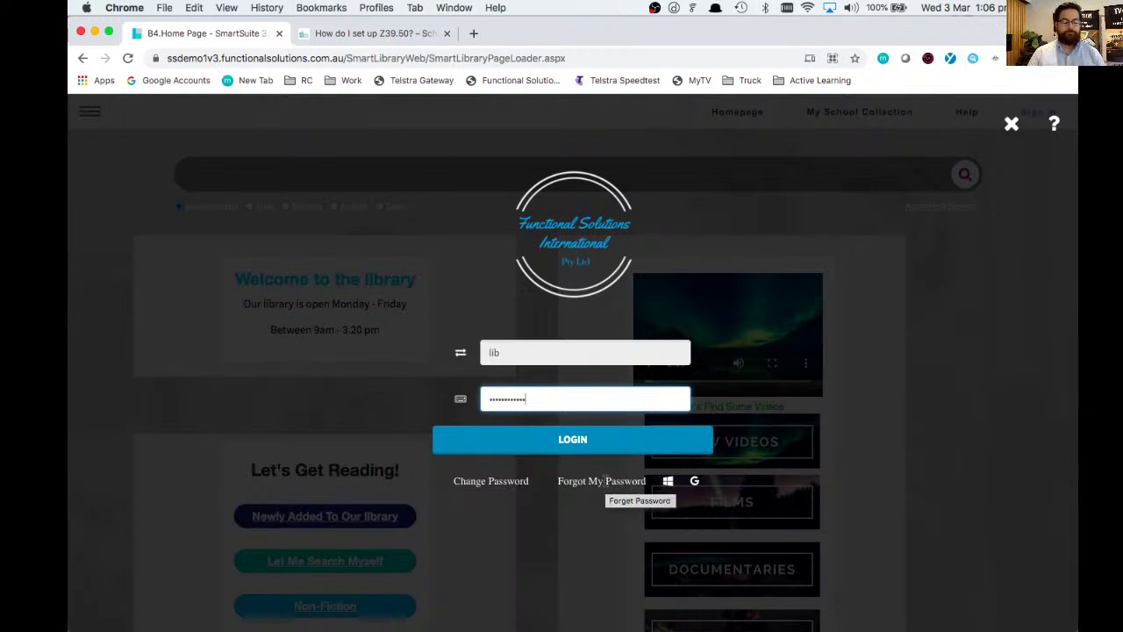
{"action": "left_click", "coordinate": [578, 442]}
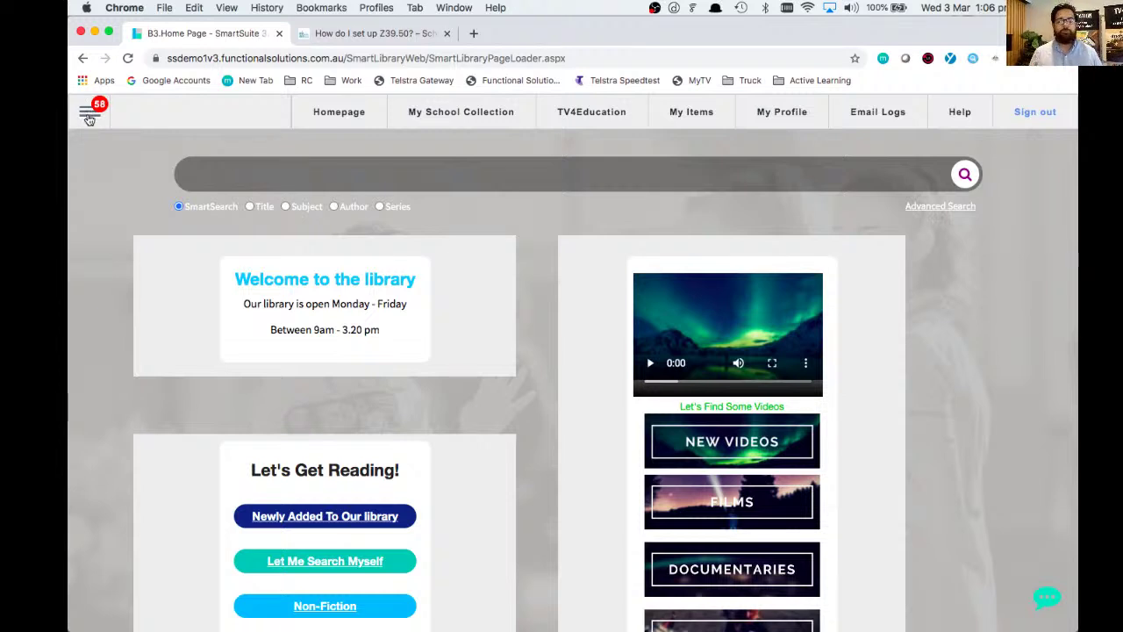
- Go to Catalogue > Global Catalogue and expand its Configuration section
{"action": "left_click", "coordinate": [88, 116]}
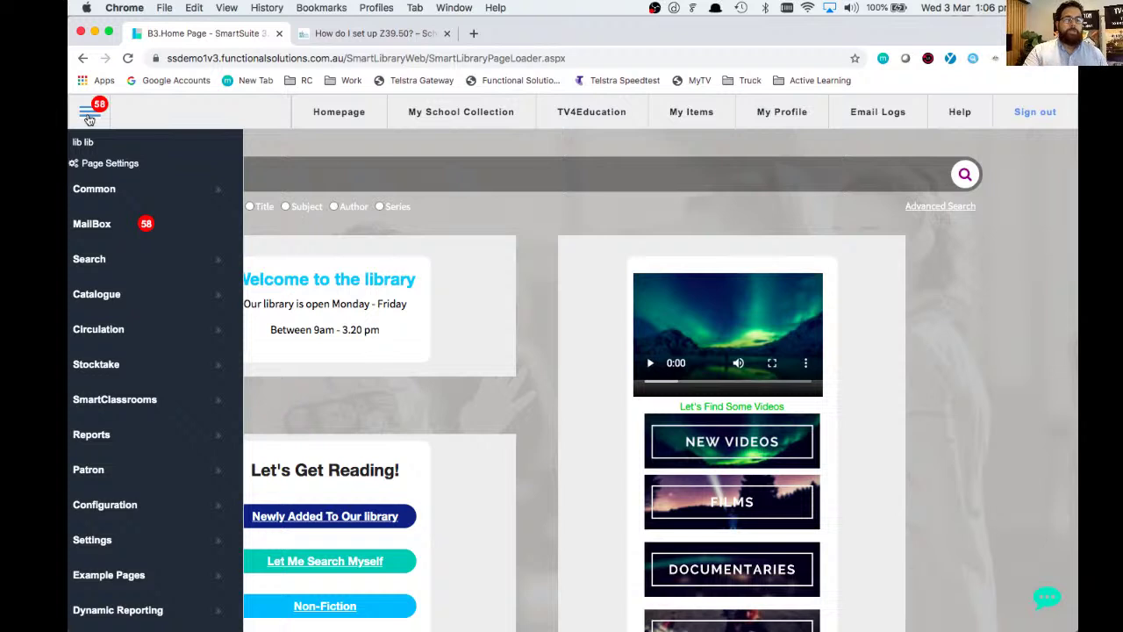
{"action": "left_click", "coordinate": [109, 297]}
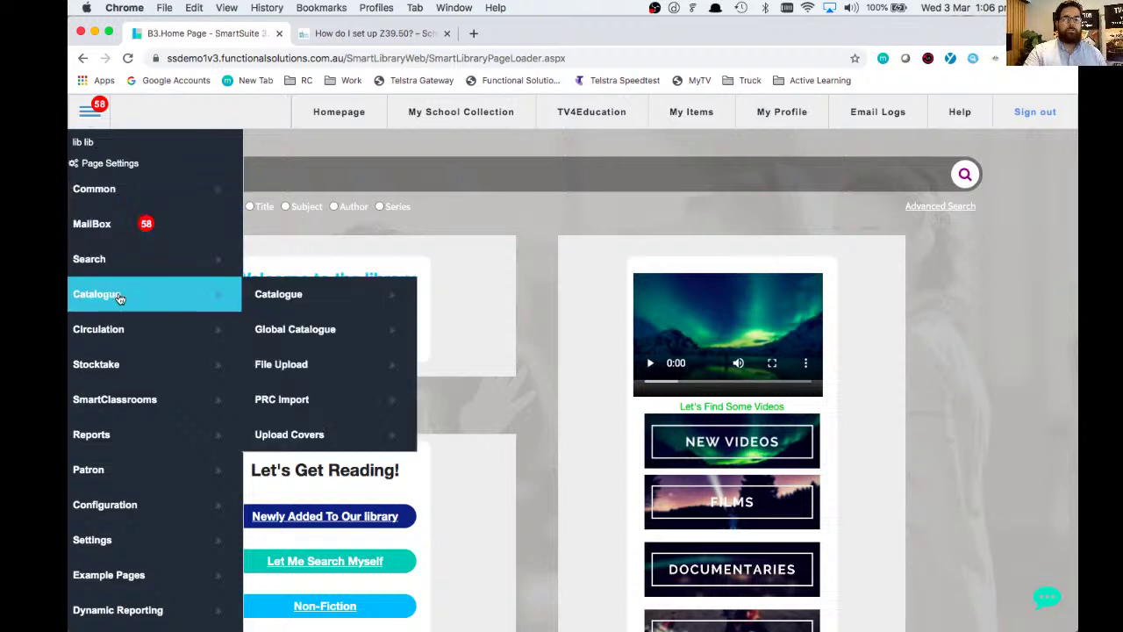
{"action": "left_click", "coordinate": [332, 338]}
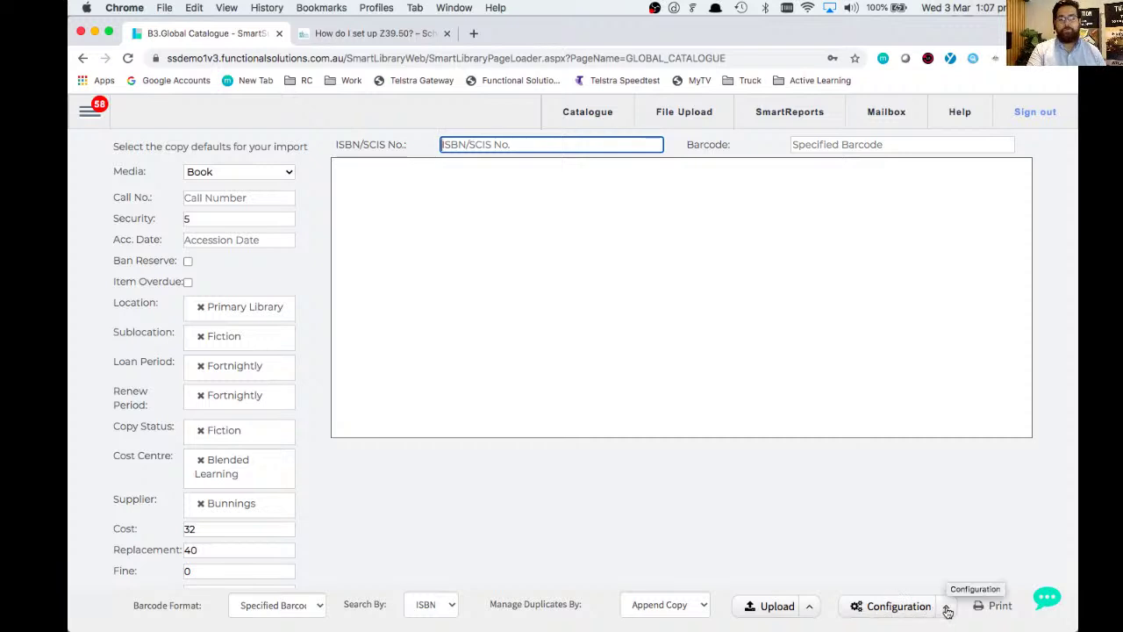
{"action": "left_click", "coordinate": [947, 607]}
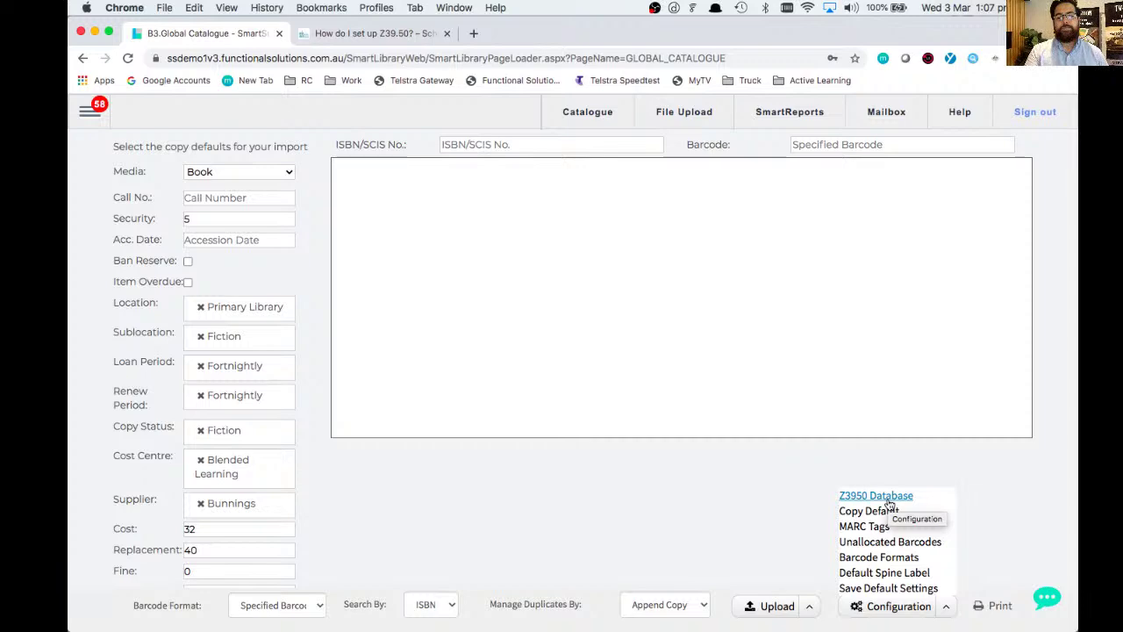
- Compare the Z3950 Database username, database name and password with the help article, then close it
{"action": "left_click", "coordinate": [888, 497]}
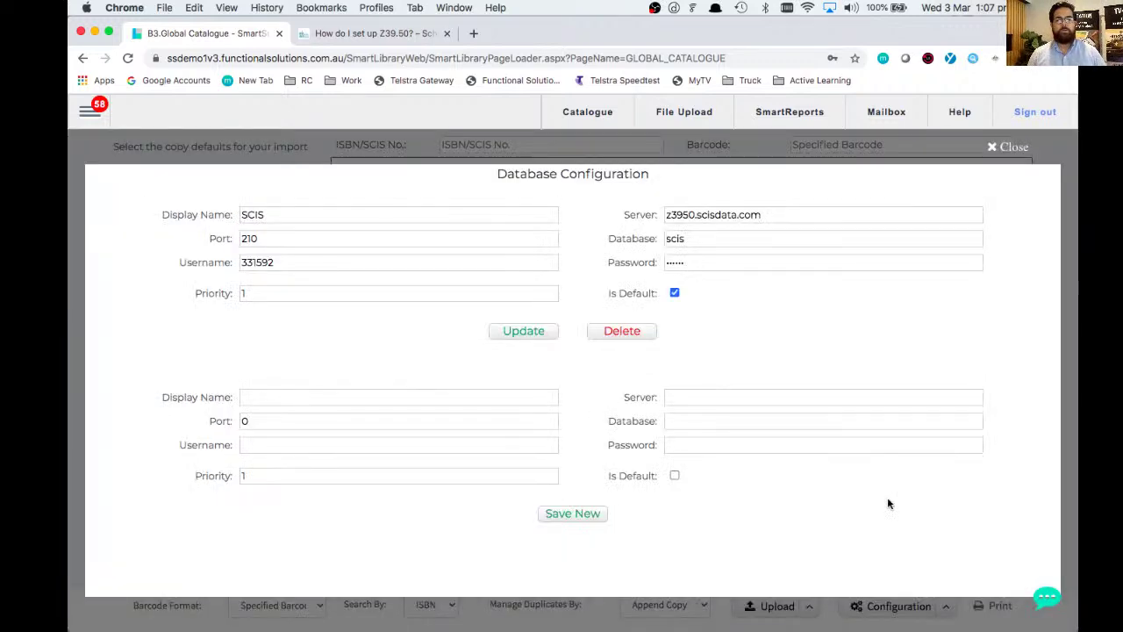
{"action": "left_click", "coordinate": [377, 35]}
{"action": "left_click", "coordinate": [372, 234]}
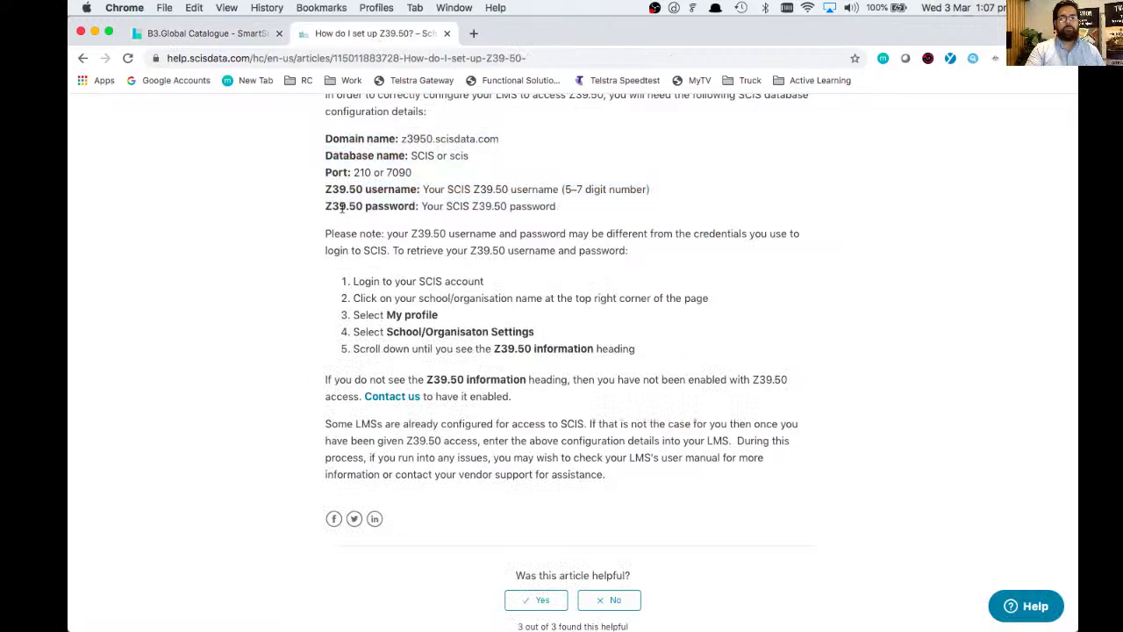
{"action": "left_click_drag", "start_coordinate": [324, 188], "coordinate": [564, 209]}
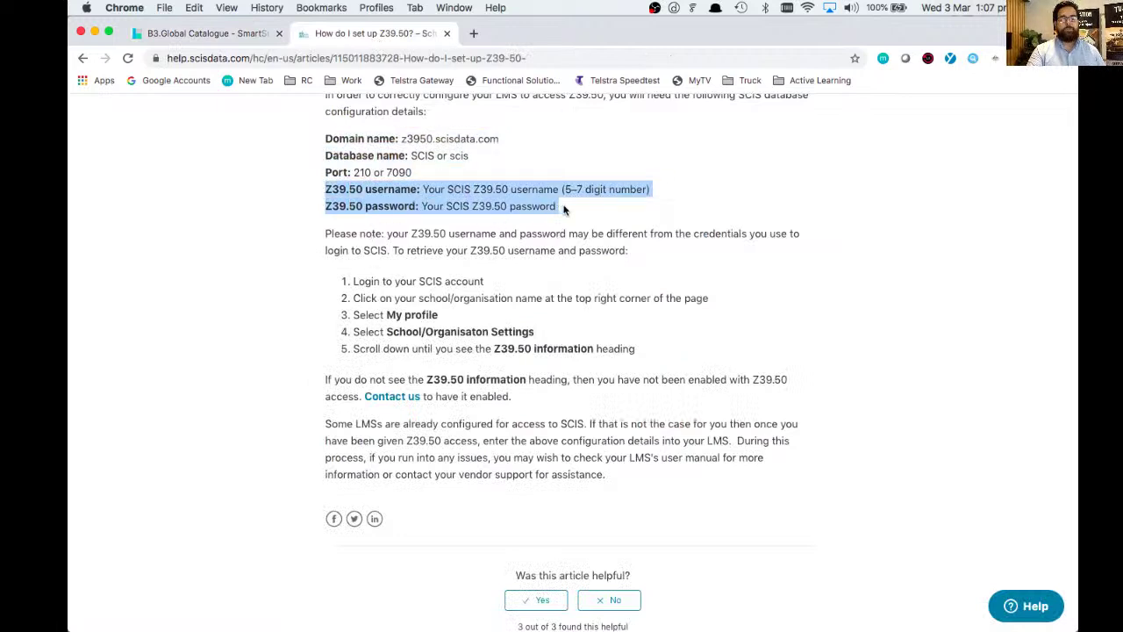
{"action": "left_click", "coordinate": [224, 33]}
{"action": "left_click", "coordinate": [306, 261]}
{"action": "double_click", "coordinate": [306, 264]}
{"action": "left_click", "coordinate": [704, 245]}
{"action": "left_click", "coordinate": [711, 260]}
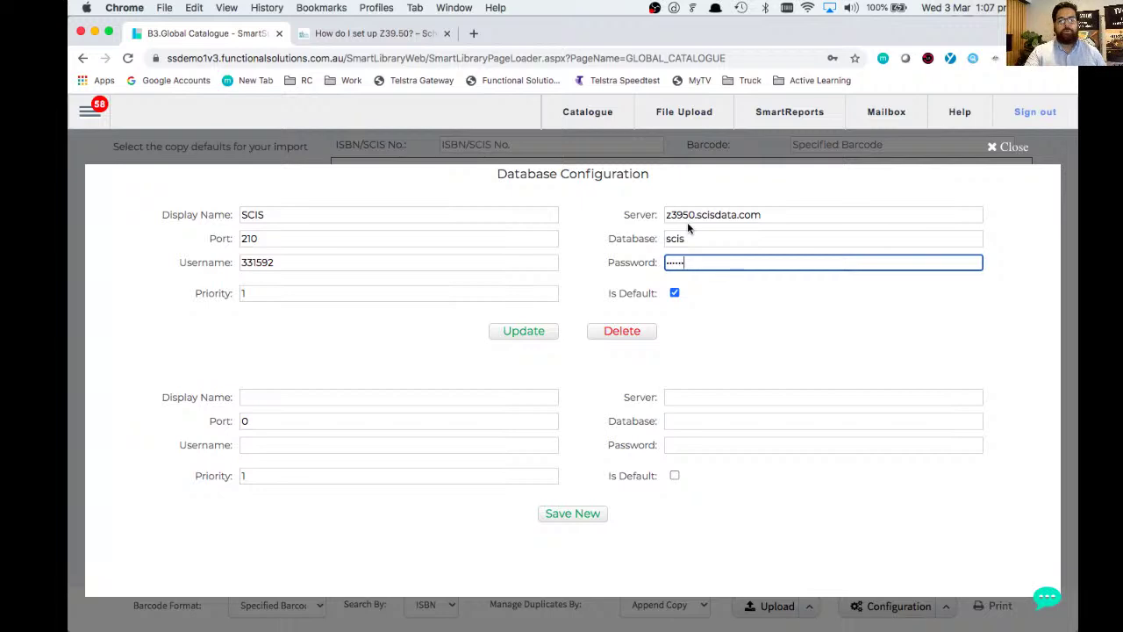
{"action": "left_click", "coordinate": [1014, 147]}
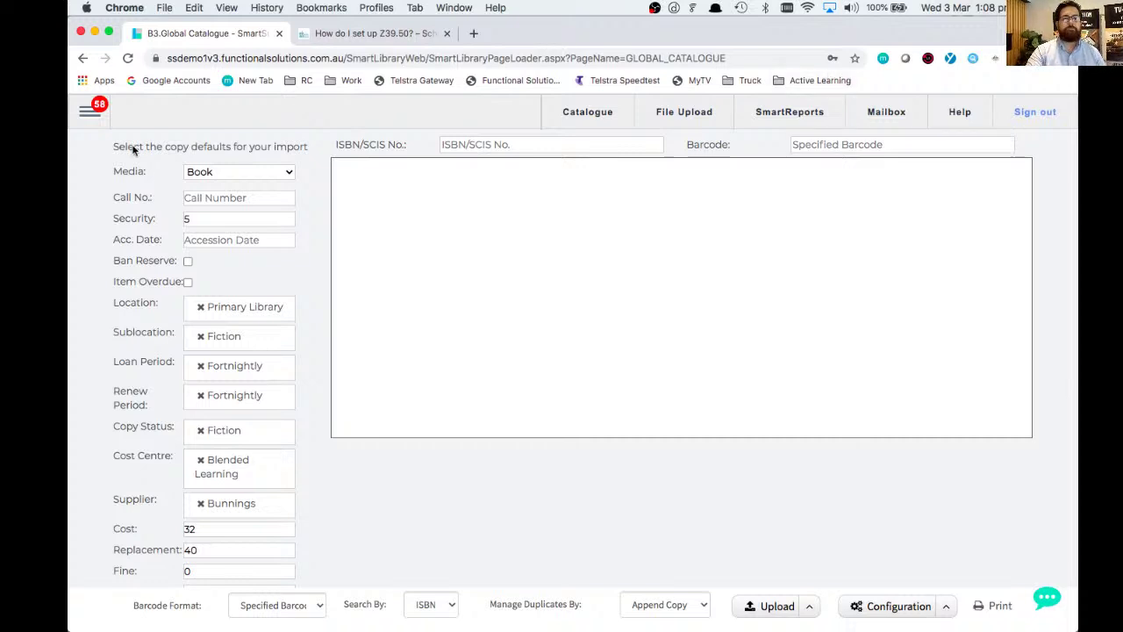
- Open the Catalogue editor on the 'Computer : challenger laptop' record and reopen the side menu
{"action": "left_click", "coordinate": [88, 112]}
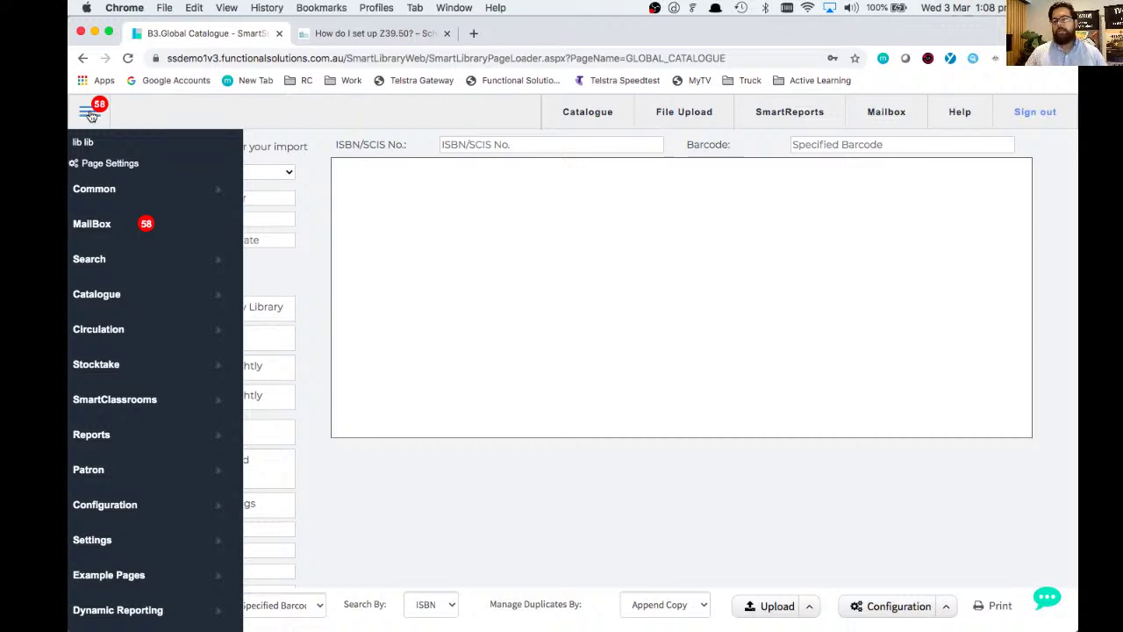
{"action": "left_click", "coordinate": [115, 295]}
{"action": "left_click", "coordinate": [314, 303]}
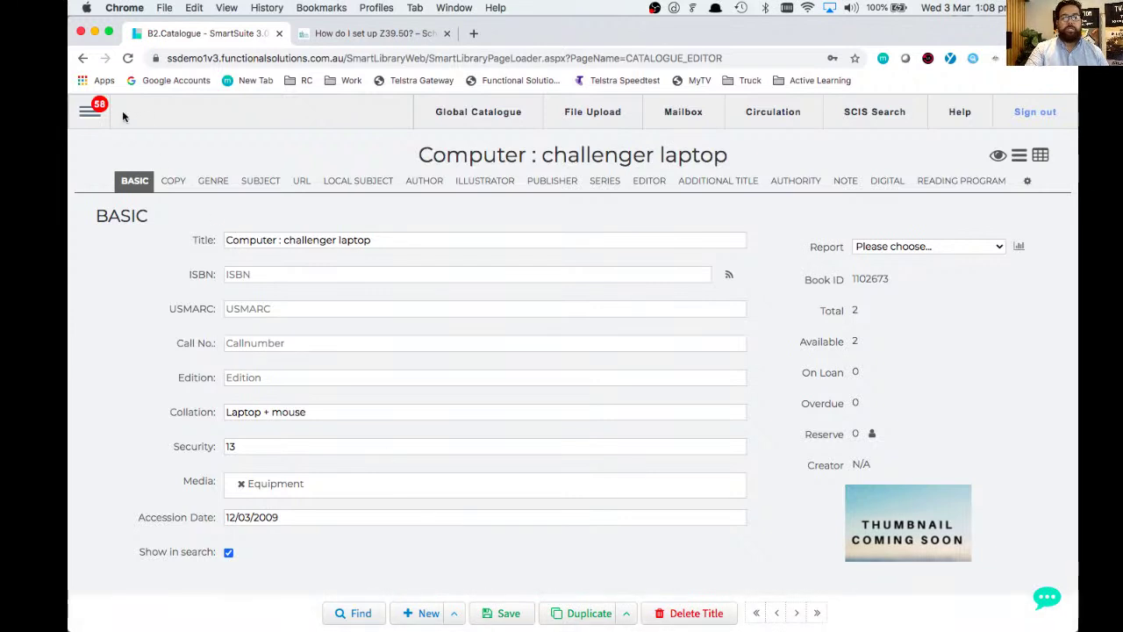
{"action": "left_click", "coordinate": [89, 111]}
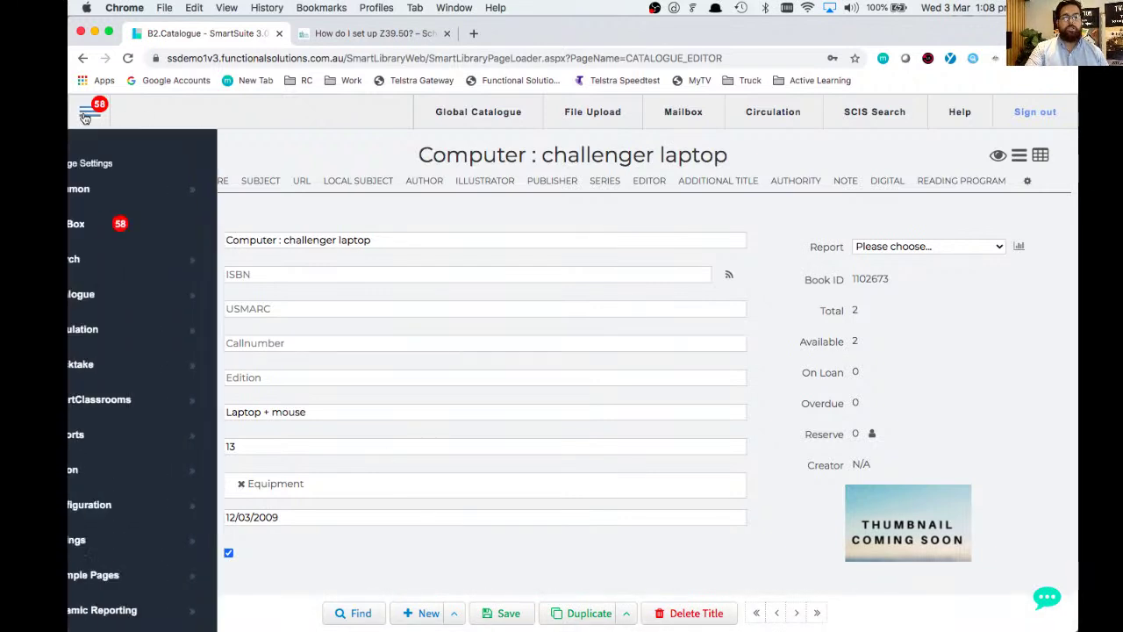
- View the current user in Patron > Patron Management, then return to the Homepage
{"action": "left_click", "coordinate": [165, 471]}
{"action": "left_click", "coordinate": [292, 507]}
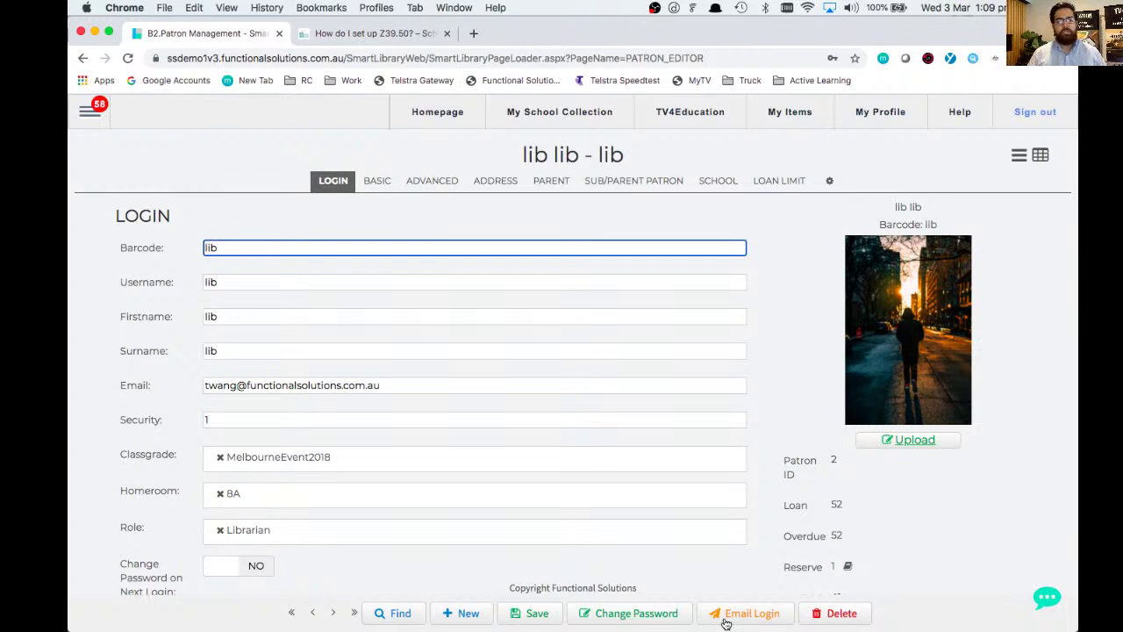
{"action": "left_click", "coordinate": [436, 112]}
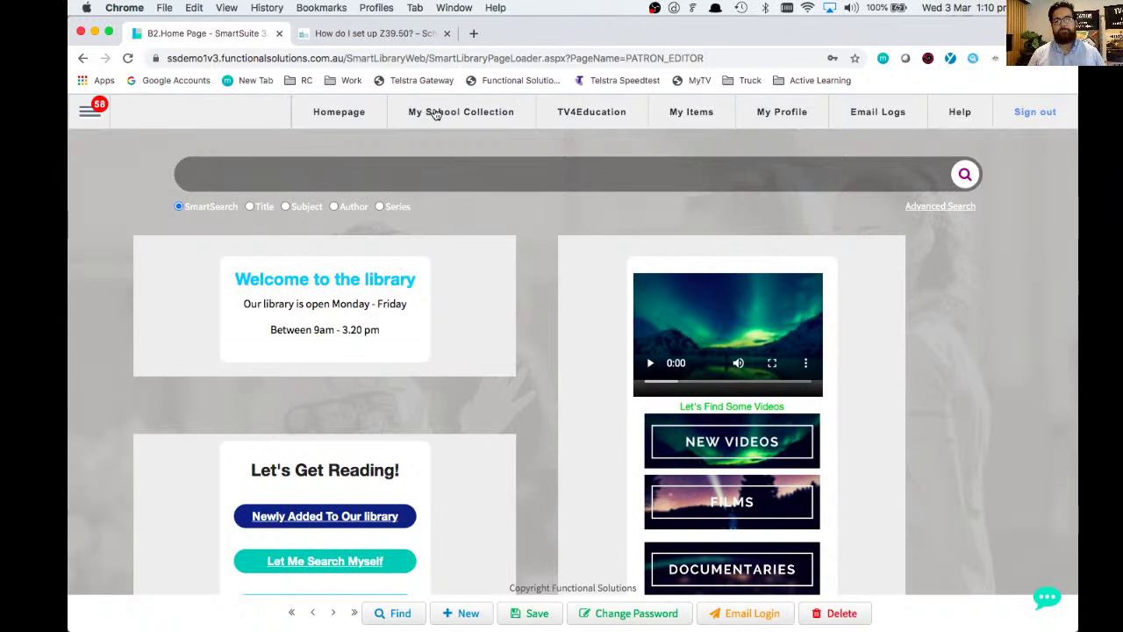
- Go to Patron > Patron Management from the side menu
{"action": "left_click", "coordinate": [92, 114]}
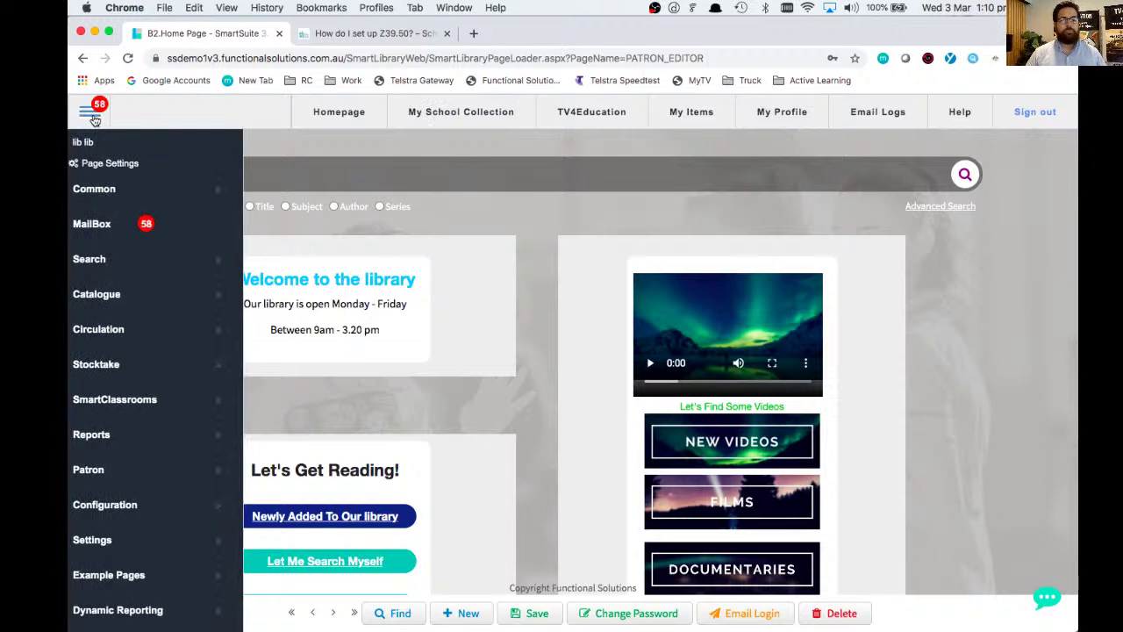
{"action": "left_click", "coordinate": [122, 475]}
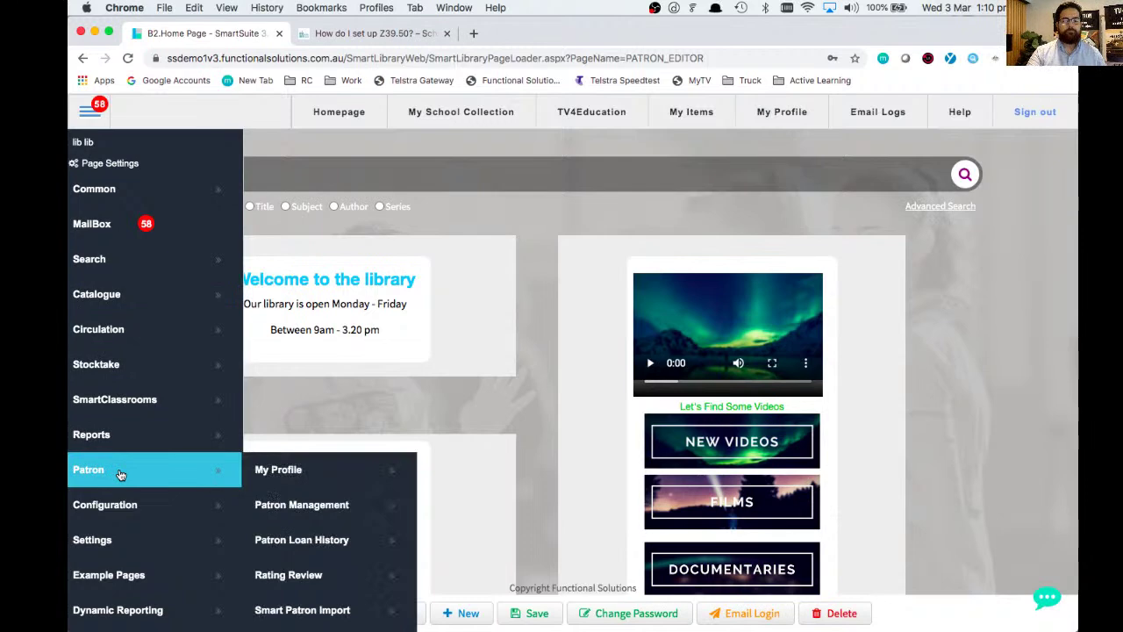
{"action": "left_click", "coordinate": [302, 507]}
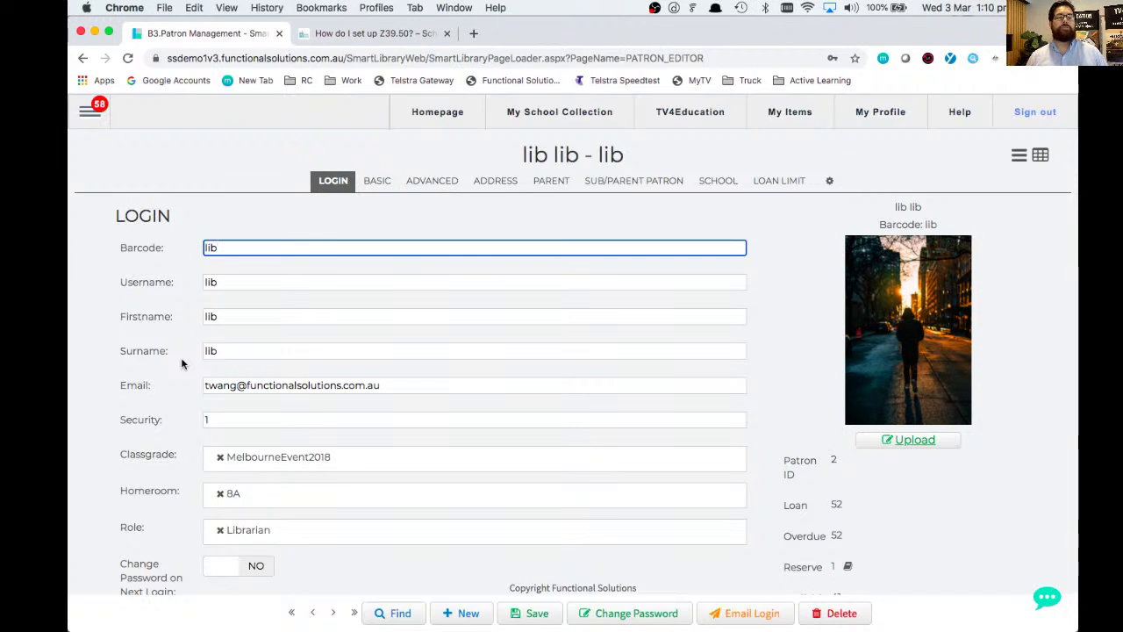
- Review the patron's Basic, Login and Loan Limit tabs, then advance to the next patron
{"action": "left_click", "coordinate": [377, 185]}
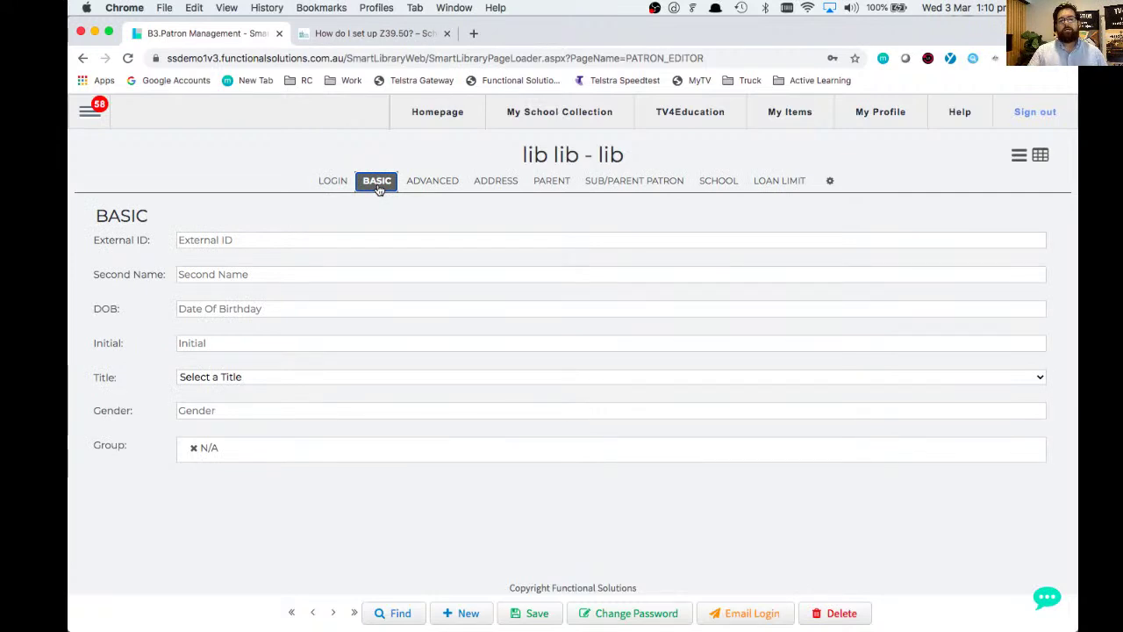
{"action": "left_click", "coordinate": [760, 188]}
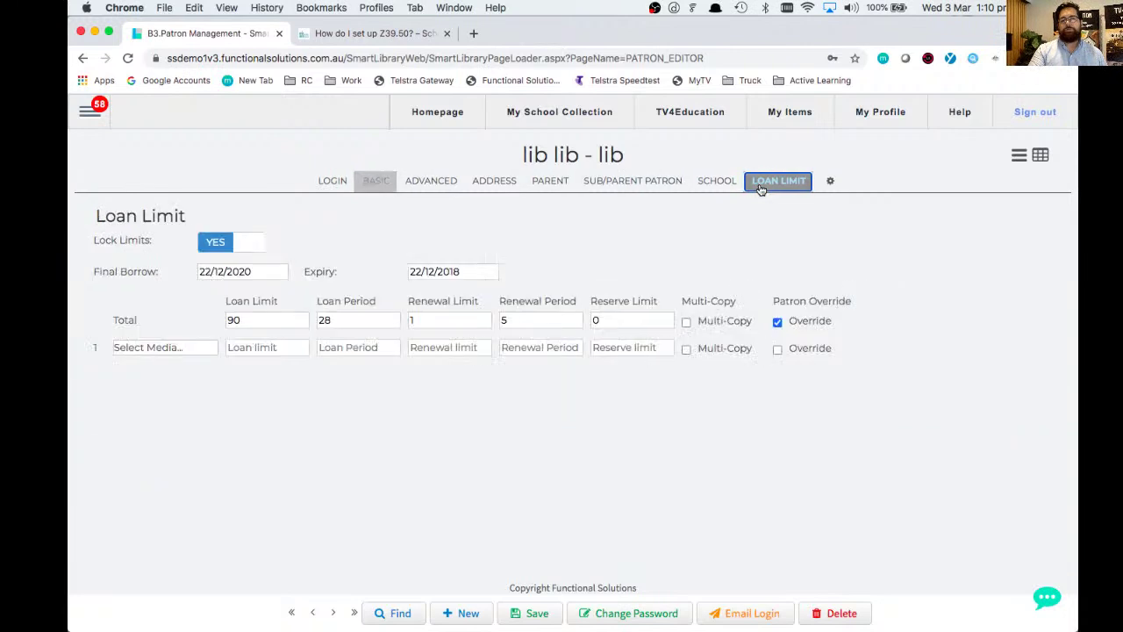
{"action": "left_click", "coordinate": [329, 181]}
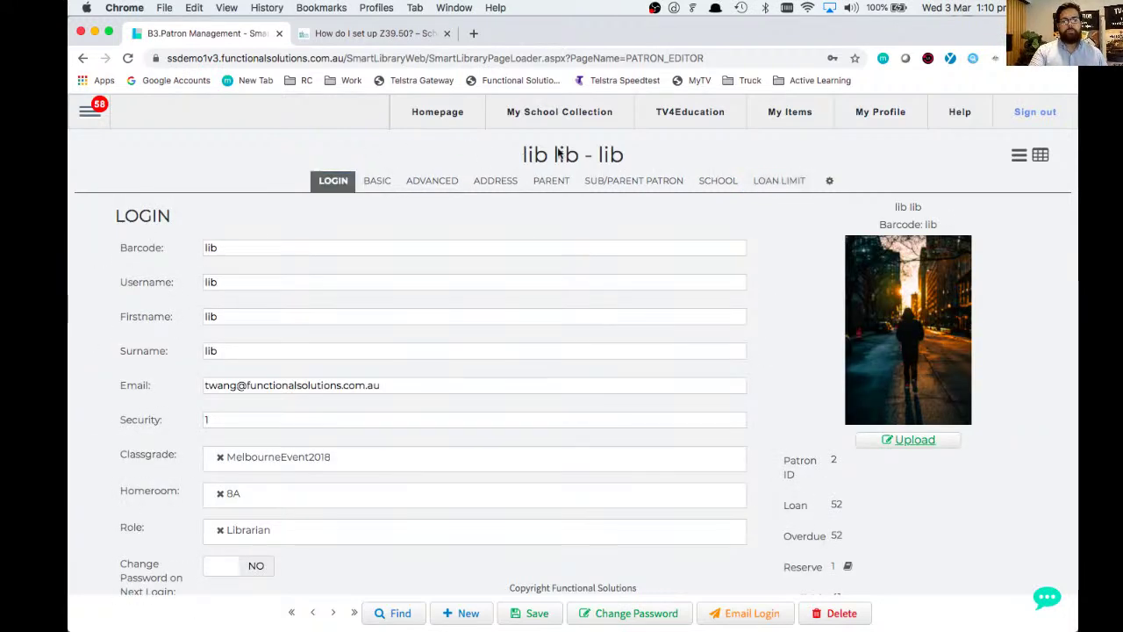
{"action": "double_click", "coordinate": [599, 162]}
{"action": "left_click", "coordinate": [531, 159]}
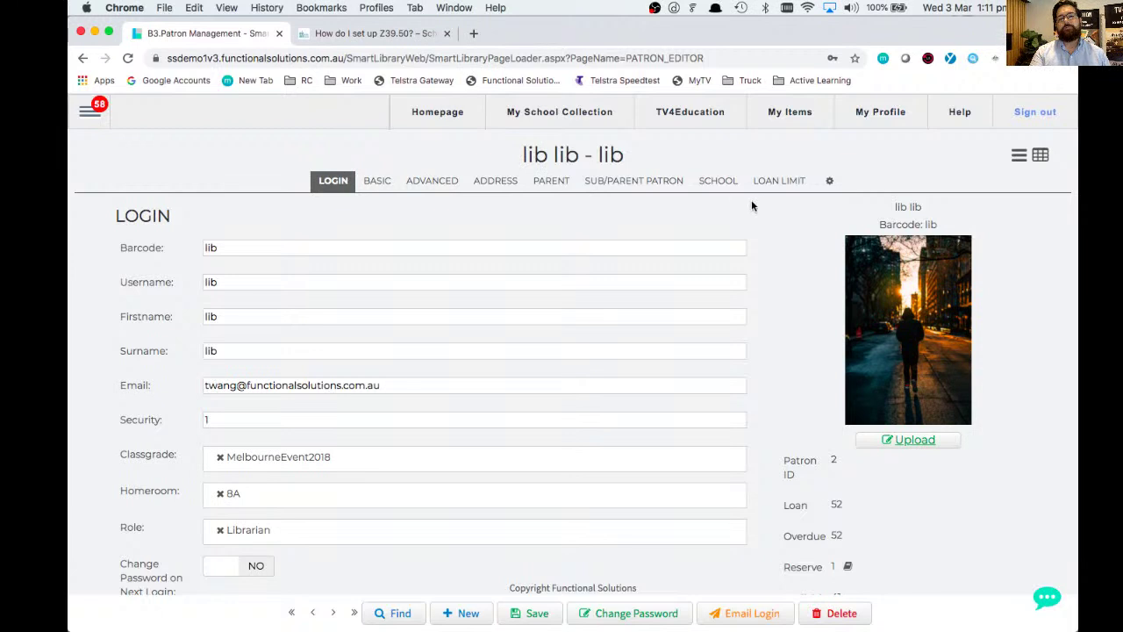
{"action": "left_click", "coordinate": [777, 186]}
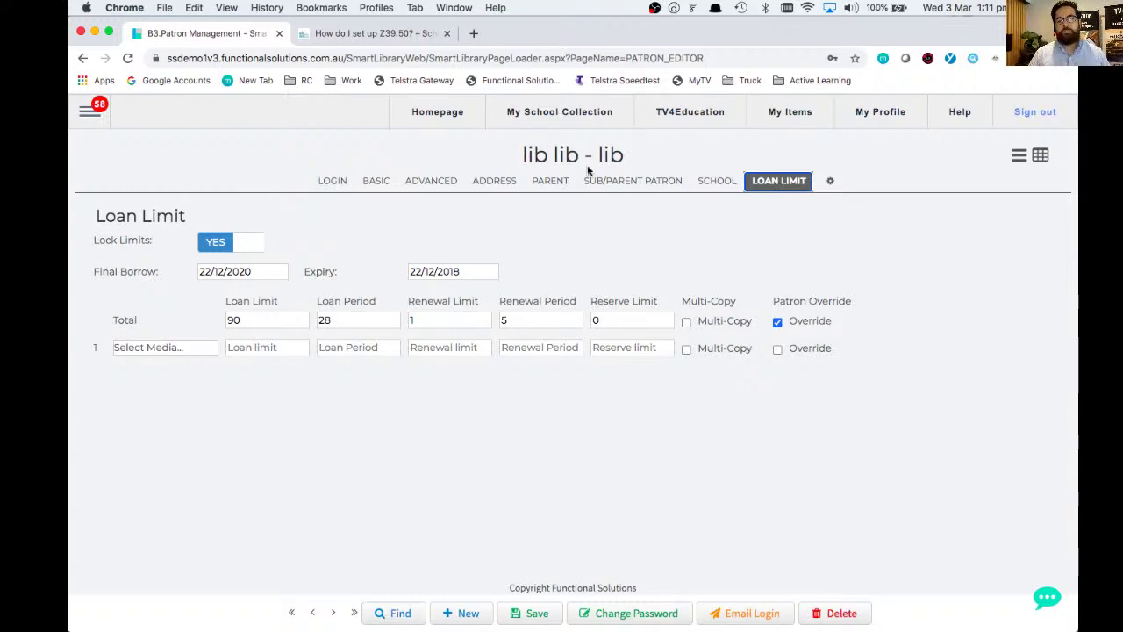
{"action": "left_click", "coordinate": [333, 615]}
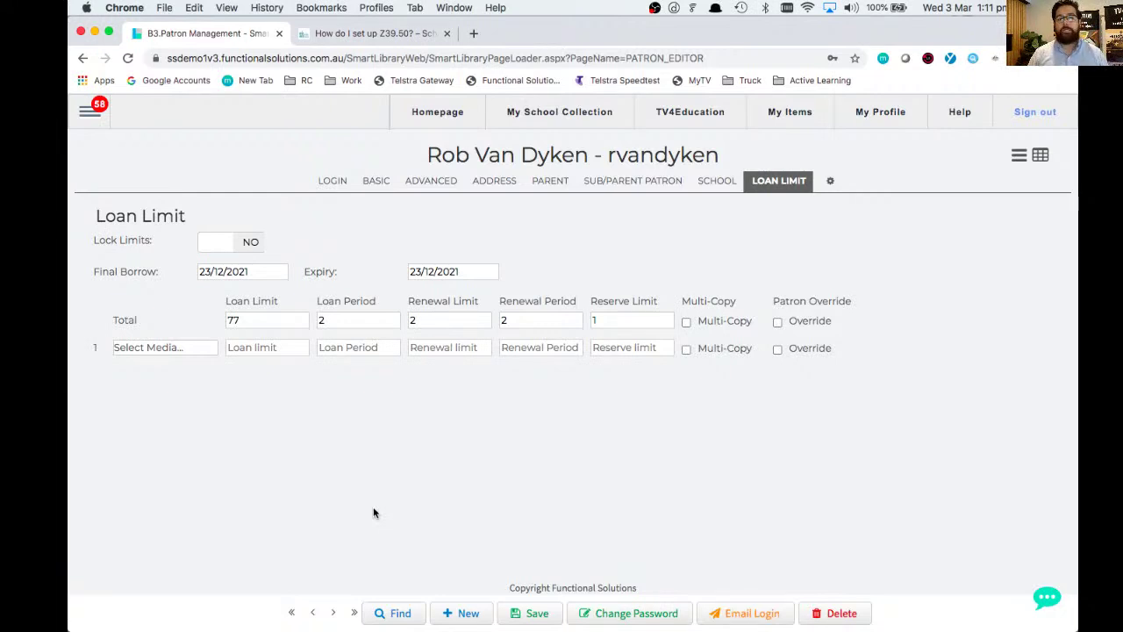
- Show this patron's Login details: 2 loans, 2 overdue, 1 reserve, 76 available
{"action": "left_click", "coordinate": [335, 186]}
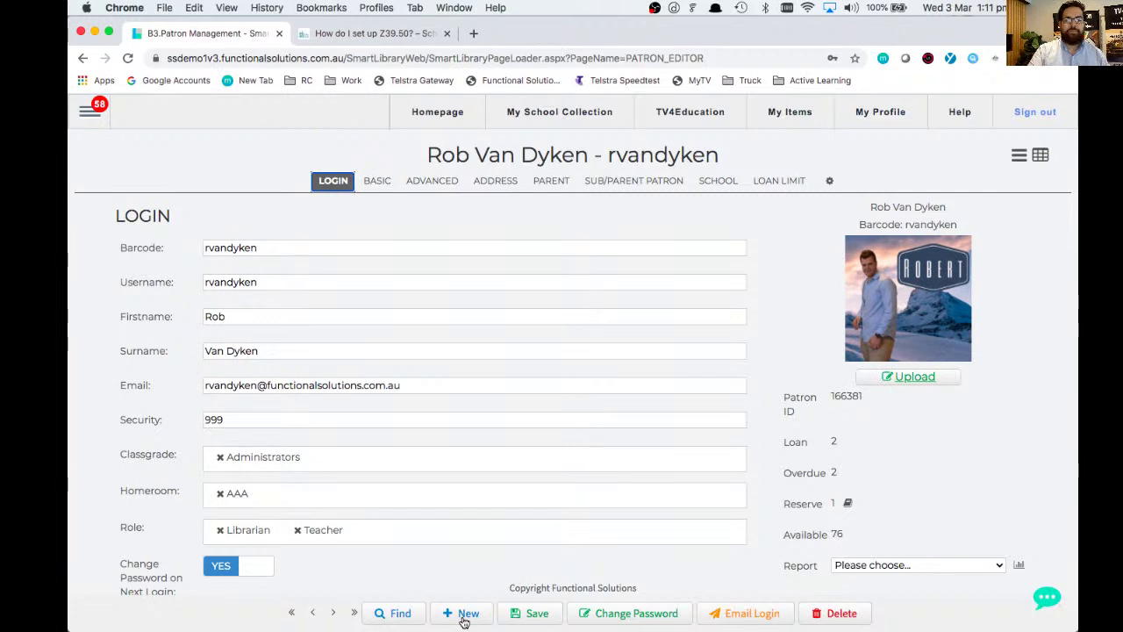
- Create a new patron record, replacing the DUMMY1234 placeholder barcode with the real numeric barcode
{"action": "left_click", "coordinate": [464, 613]}
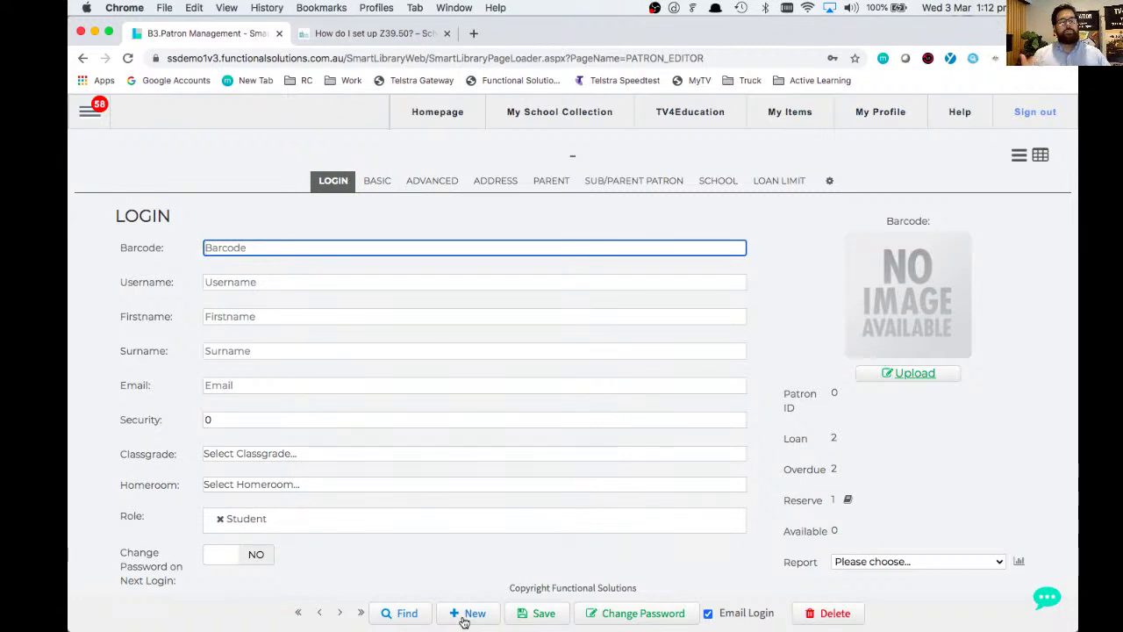
{"action": "type", "text": "DUMM"}
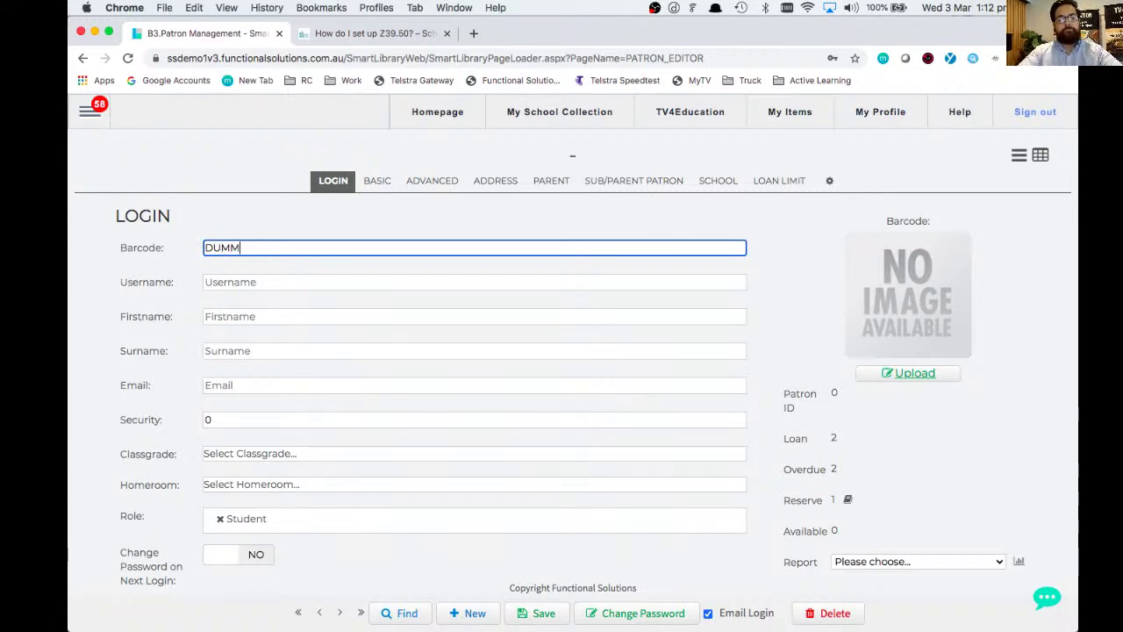
{"action": "type", "text": "Y1234"}
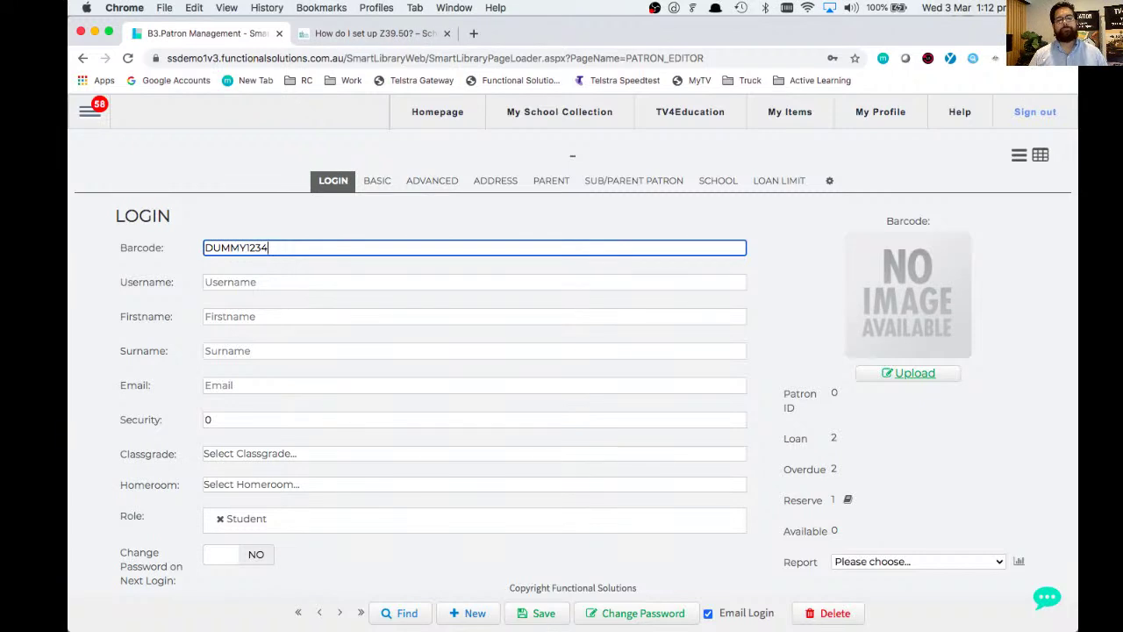
{"action": "key", "text": "super+a"}
{"action": "type", "text": "28793294"}
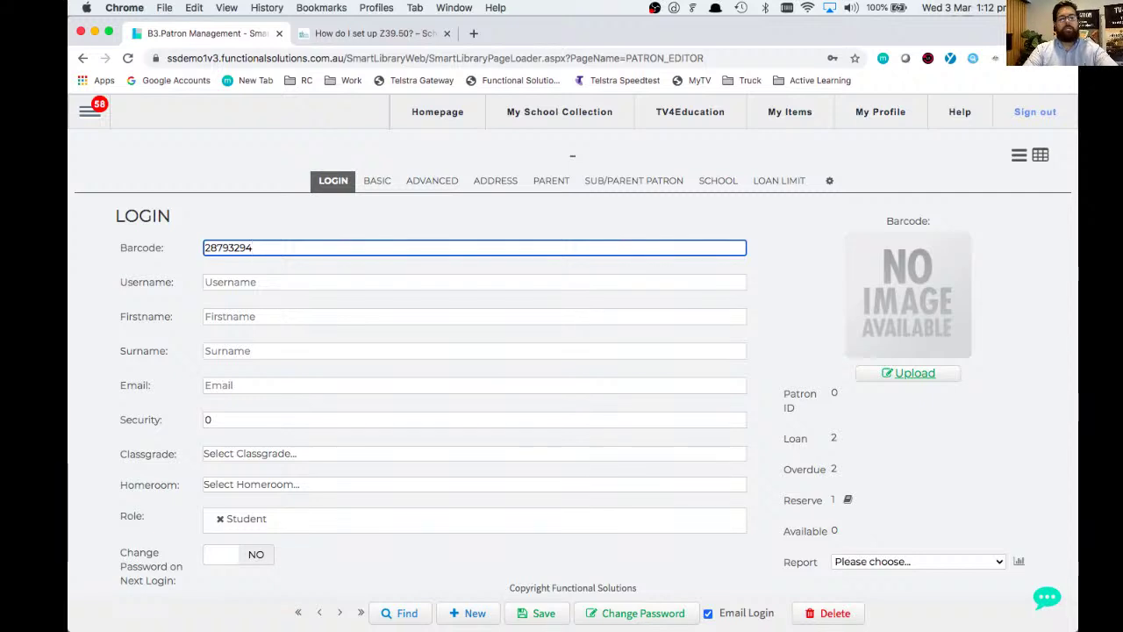
{"action": "key", "text": "super+a"}
- Skip the username field and enter the patron's first name, surname and school e-mail address
{"action": "key", "text": "Tab"}
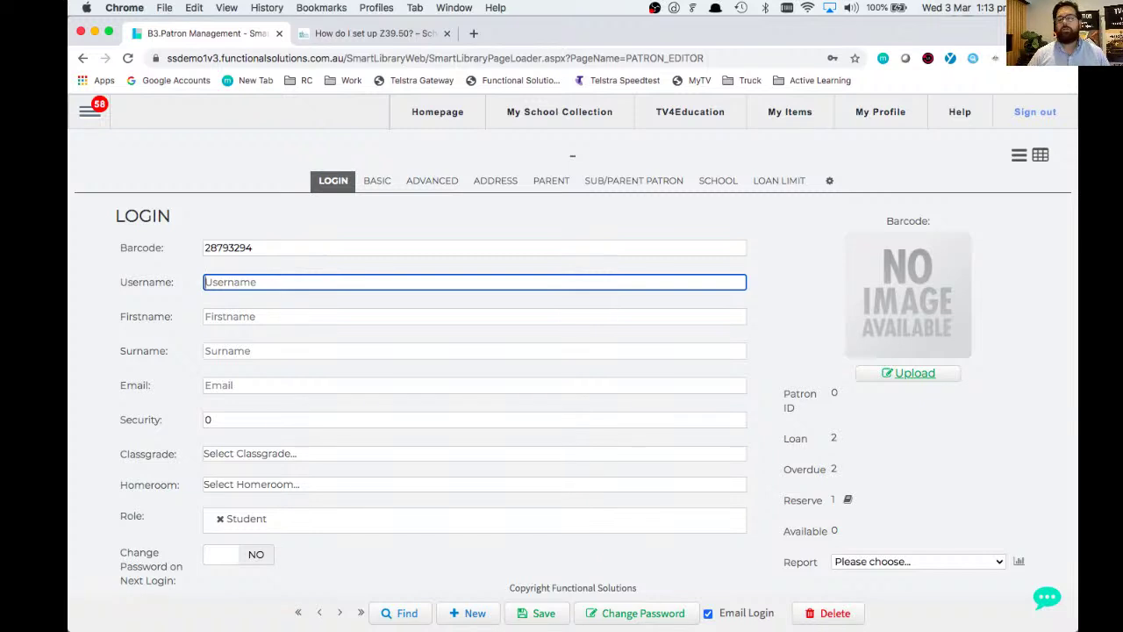
{"action": "key", "text": "Tab"}
{"action": "key", "text": "Tab"}
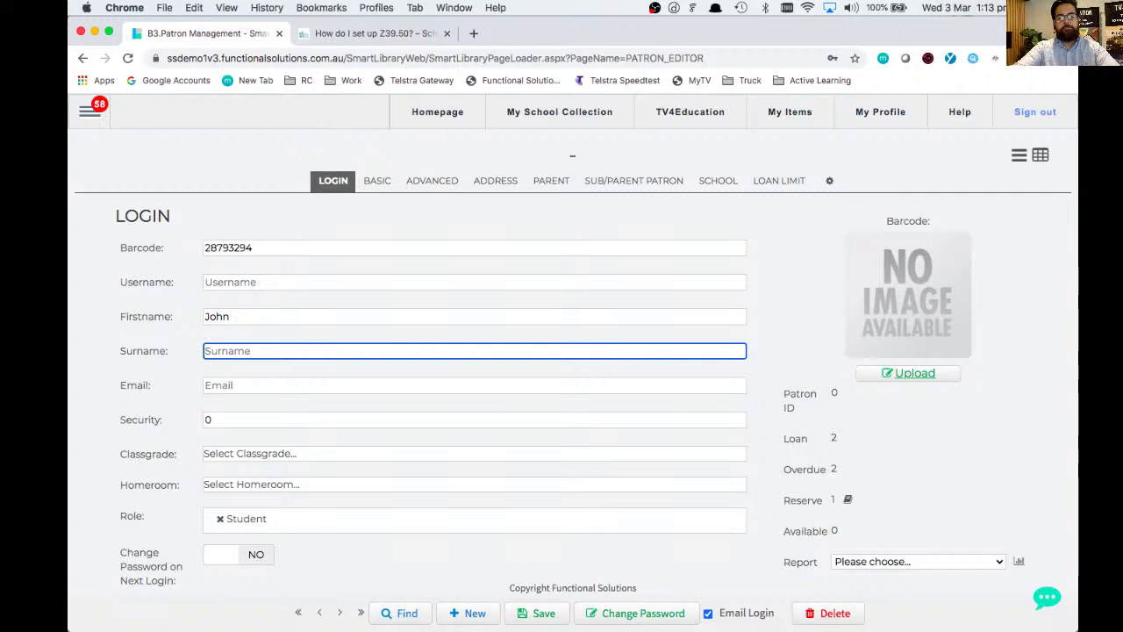
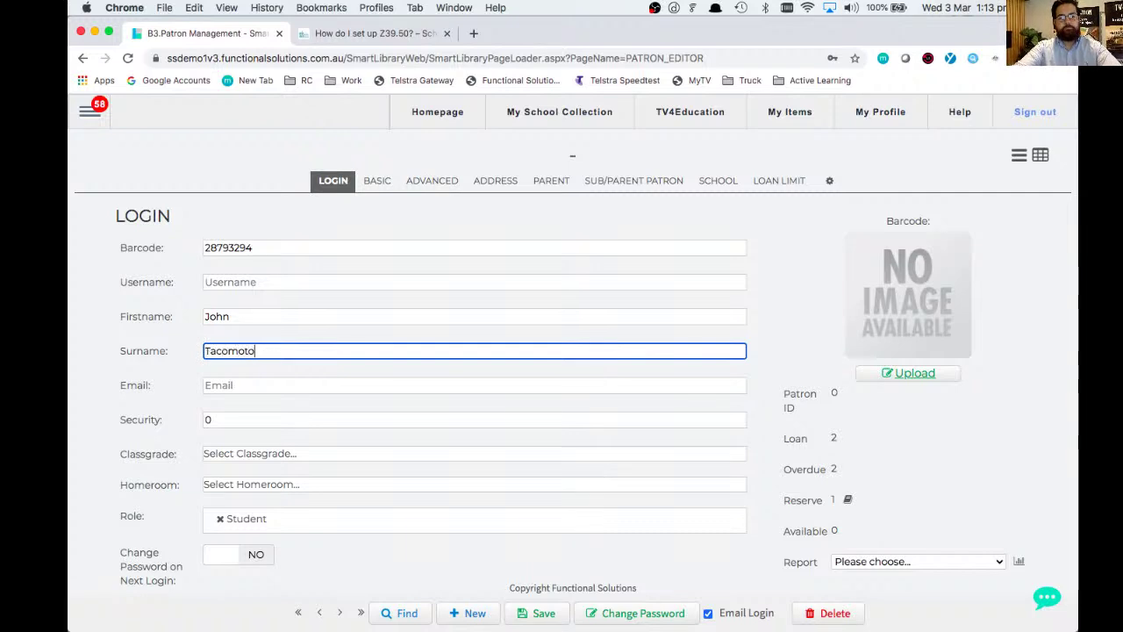
{"action": "key", "text": "Tab"}
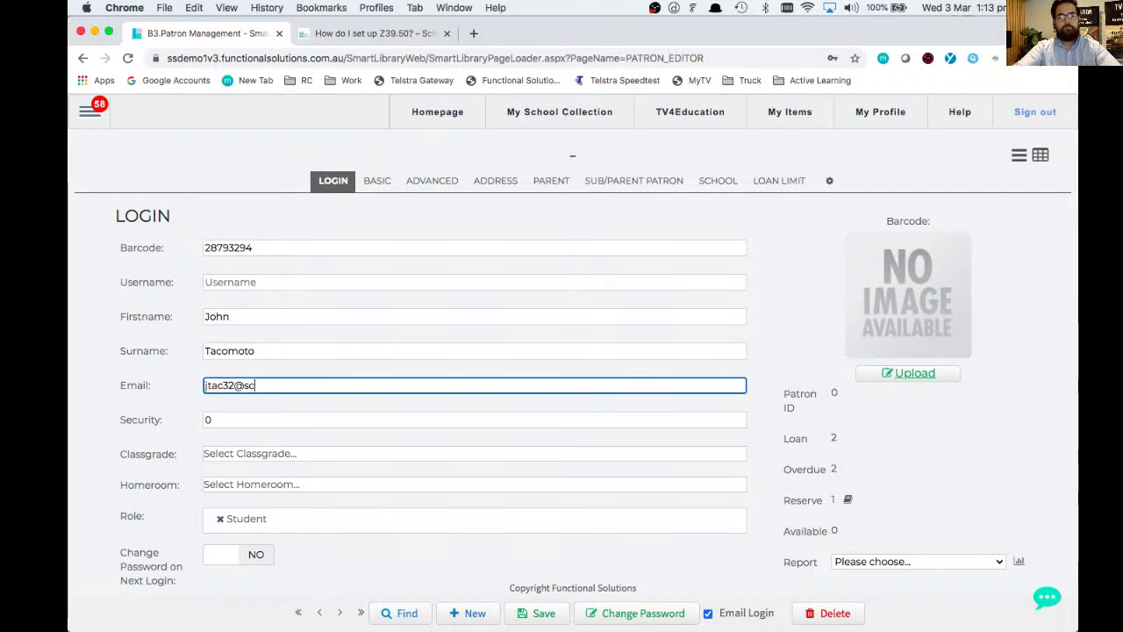
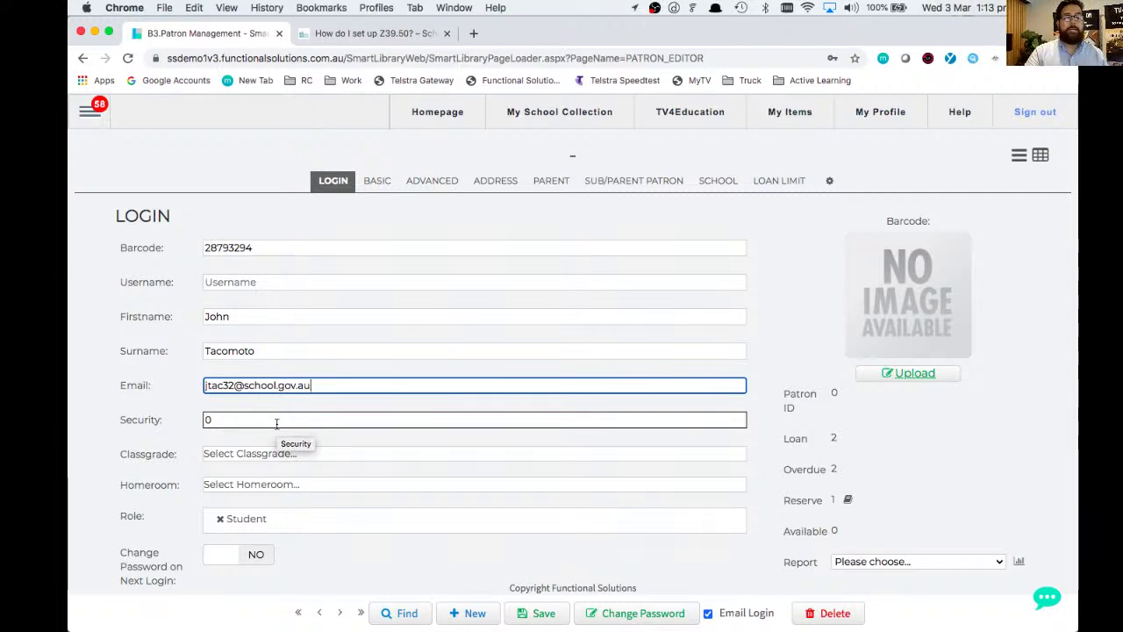
{"action": "left_click", "coordinate": [224, 457]}
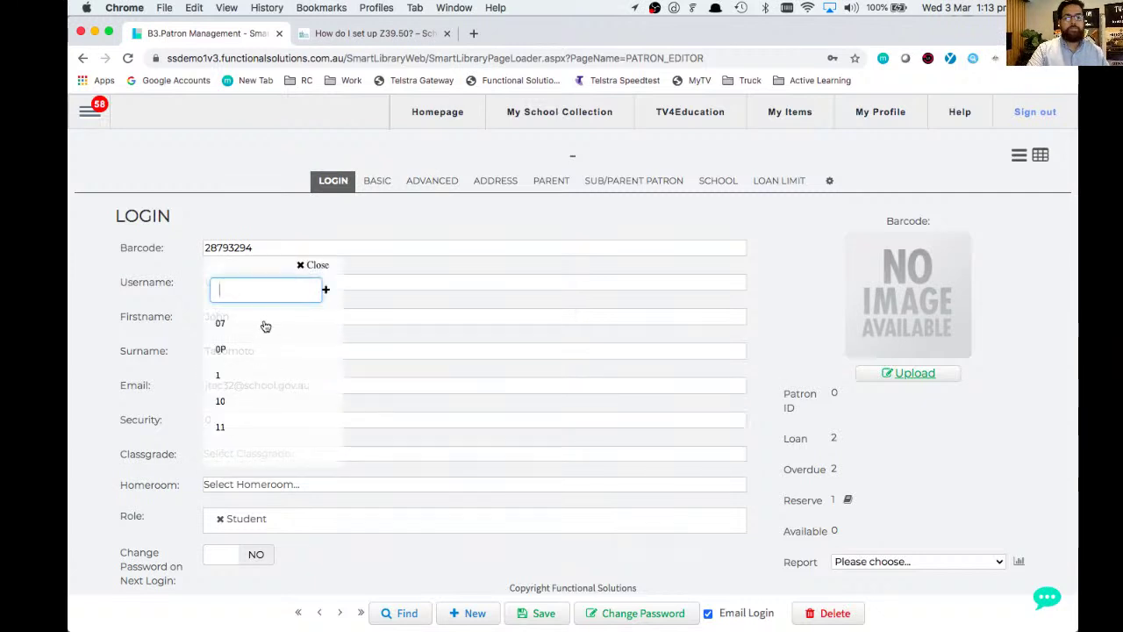
{"action": "left_click", "coordinate": [224, 392]}
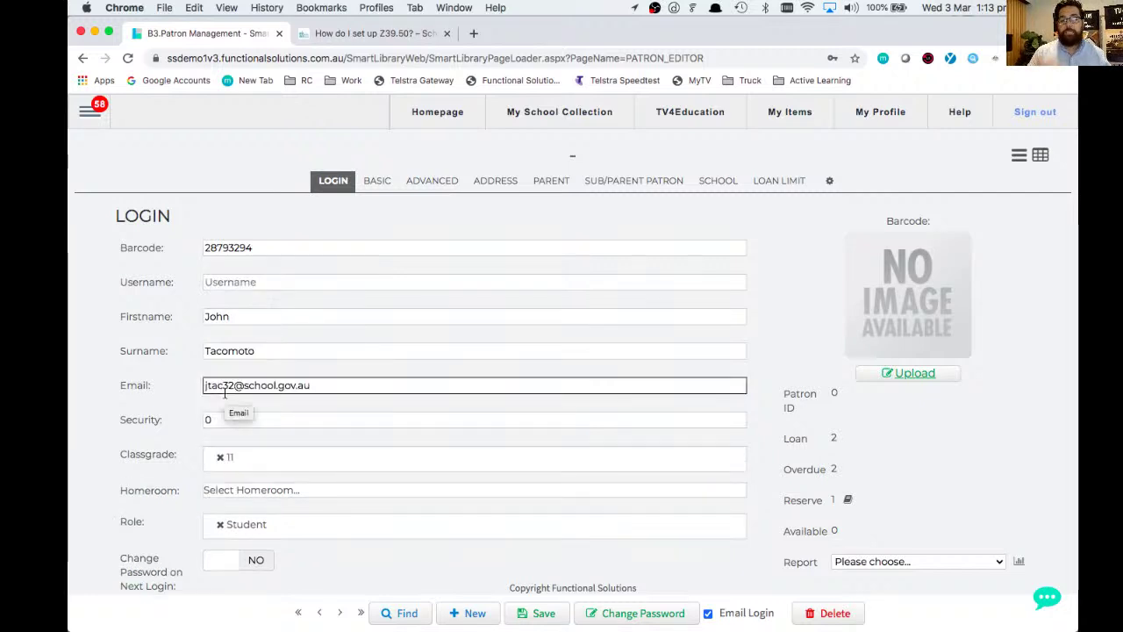
{"action": "left_click", "coordinate": [220, 457]}
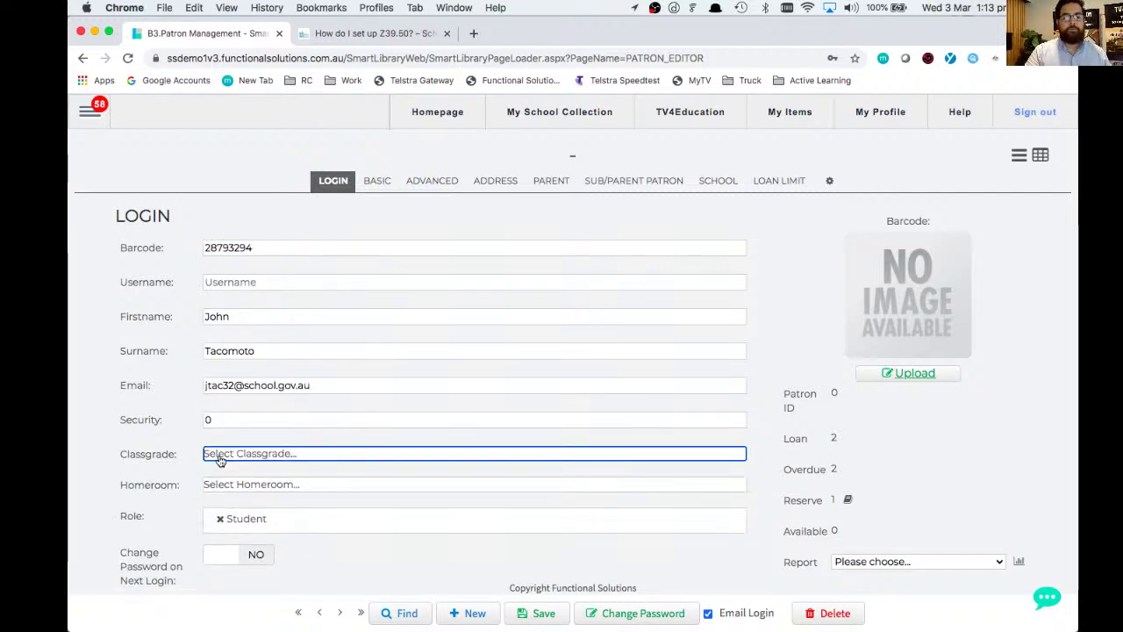
{"action": "type", "text": "staff"}
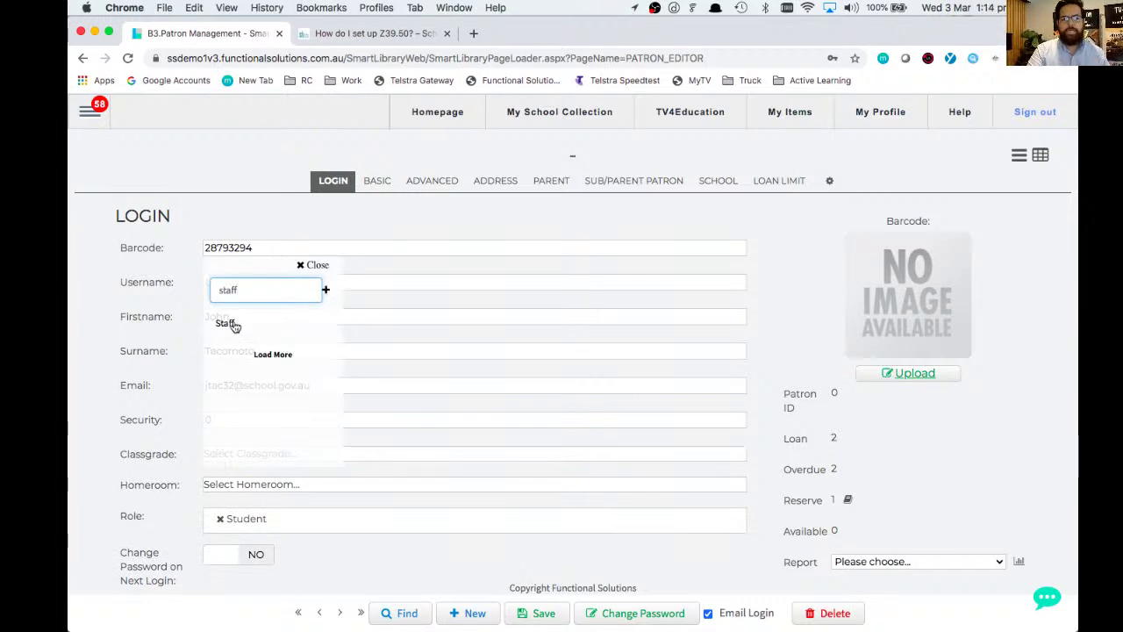
{"action": "double_click", "coordinate": [267, 294]}
{"action": "key", "text": "BackSpace"}
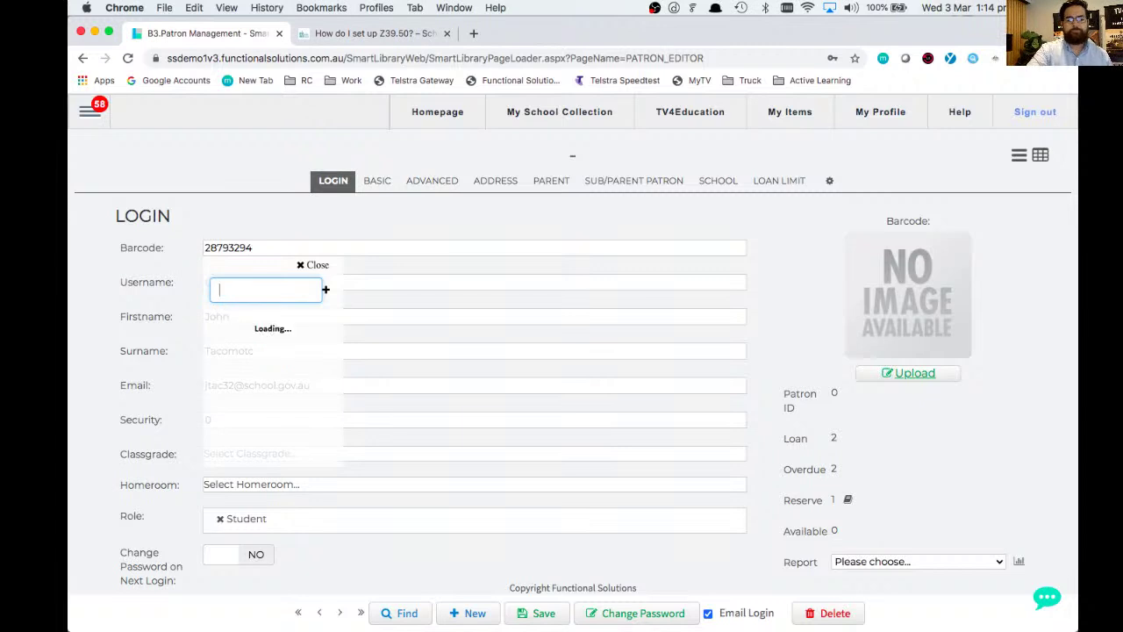
{"action": "left_click", "coordinate": [222, 402]}
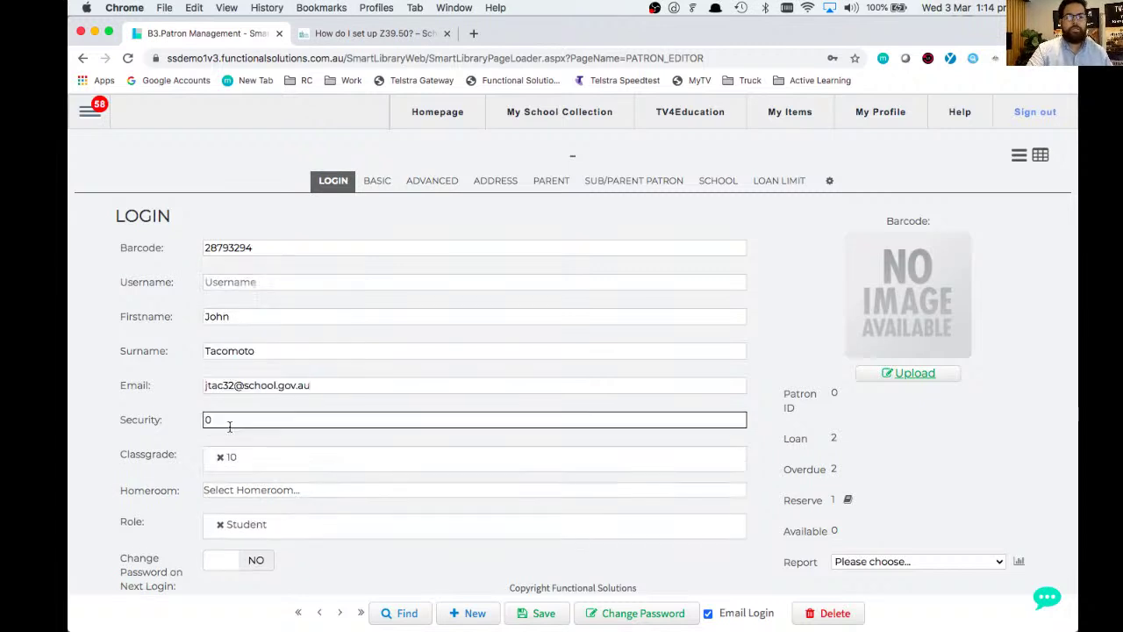
{"action": "left_click", "coordinate": [239, 491]}
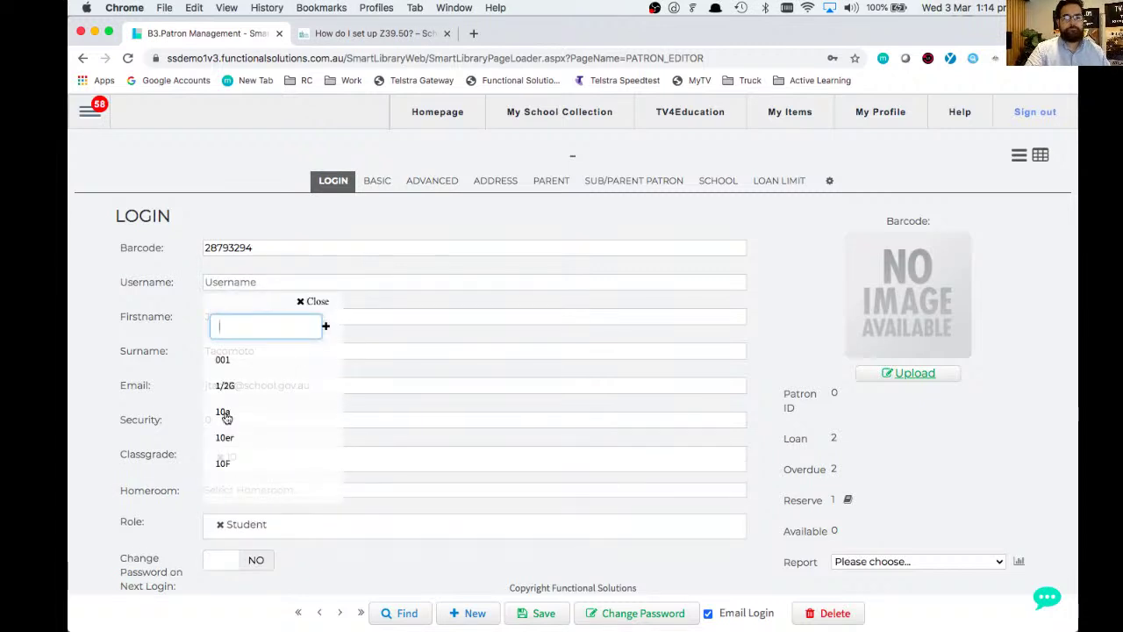
{"action": "left_click", "coordinate": [226, 416]}
{"action": "scroll", "coordinate": [151, 491], "scroll_direction": "down", "scroll_amount": 1}
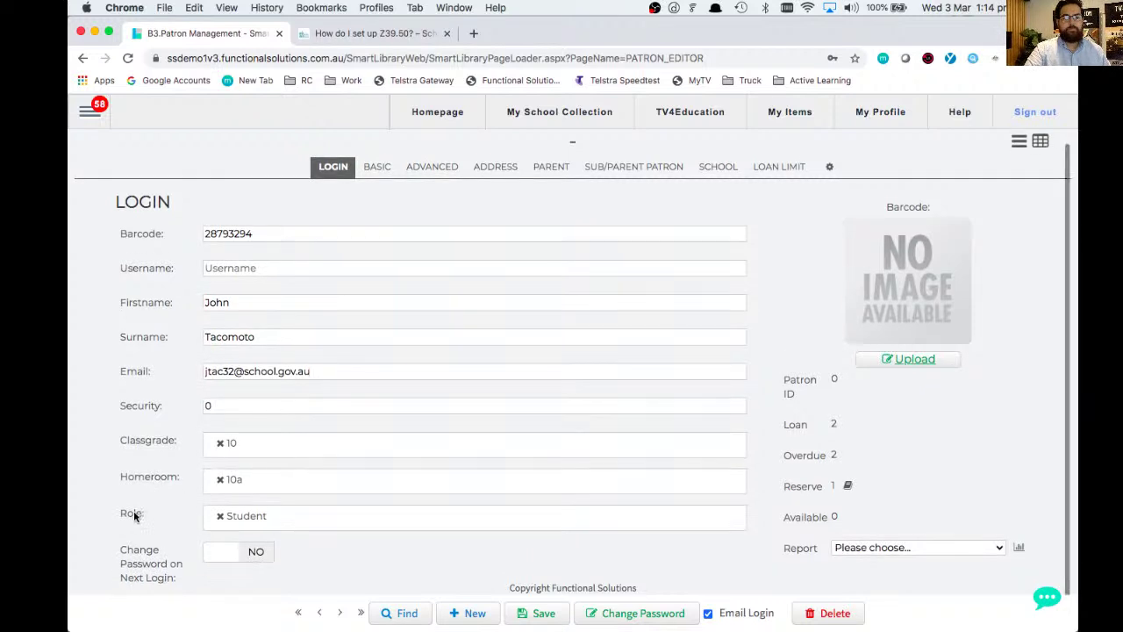
{"action": "left_click_drag", "start_coordinate": [118, 518], "coordinate": [128, 519]}
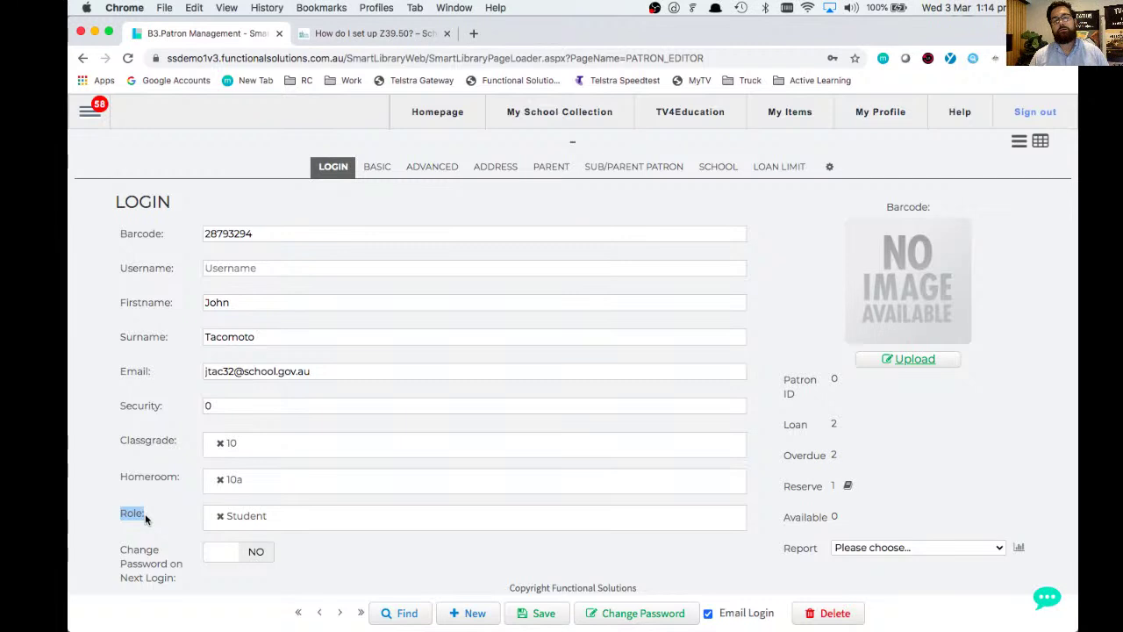
{"action": "left_click", "coordinate": [221, 521]}
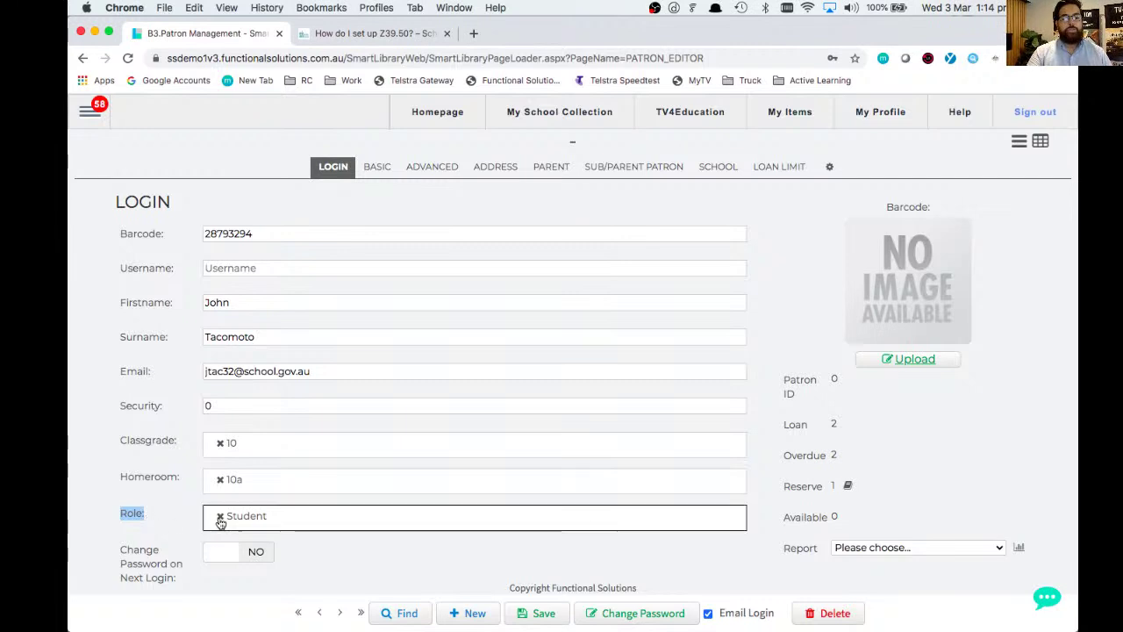
{"action": "left_click", "coordinate": [219, 517]}
{"action": "left_click", "coordinate": [219, 517]}
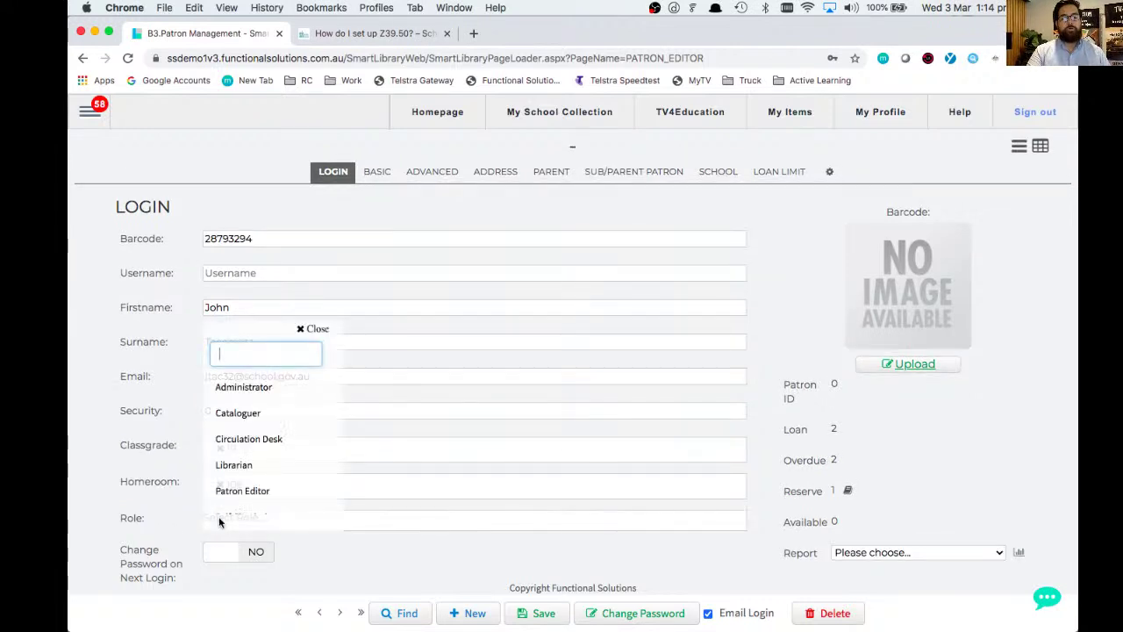
{"action": "scroll", "coordinate": [233, 465], "scroll_direction": "down", "scroll_amount": 3}
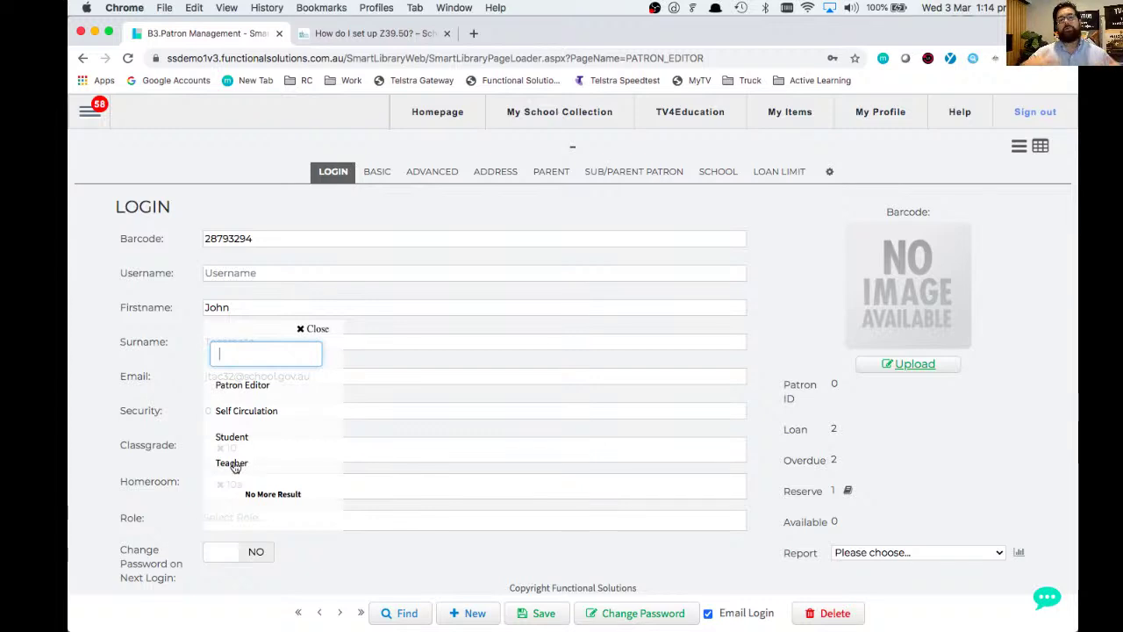
{"action": "scroll", "coordinate": [250, 410], "scroll_direction": "up", "scroll_amount": 4}
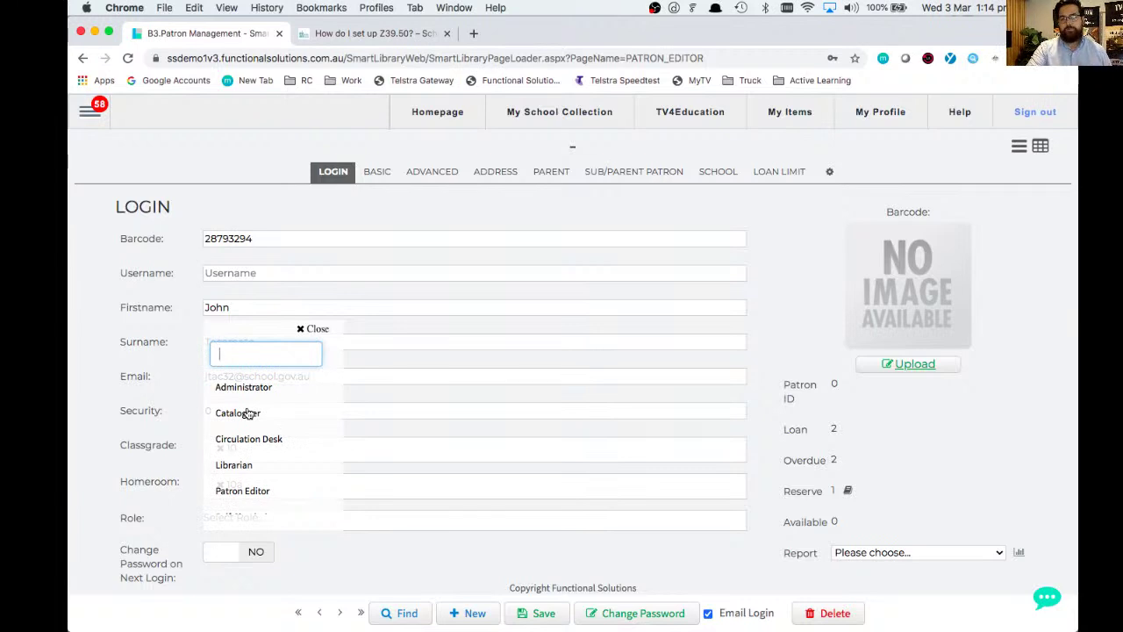
{"action": "scroll", "coordinate": [248, 410], "scroll_direction": "down", "scroll_amount": 4}
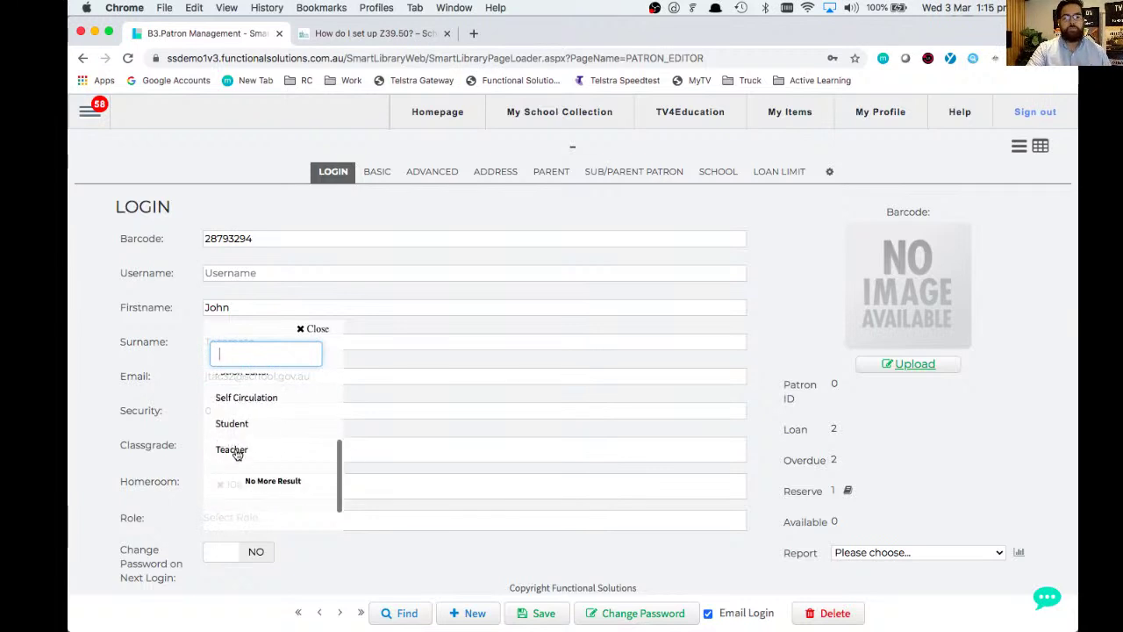
{"action": "left_click", "coordinate": [234, 423]}
{"action": "left_click", "coordinate": [312, 329]}
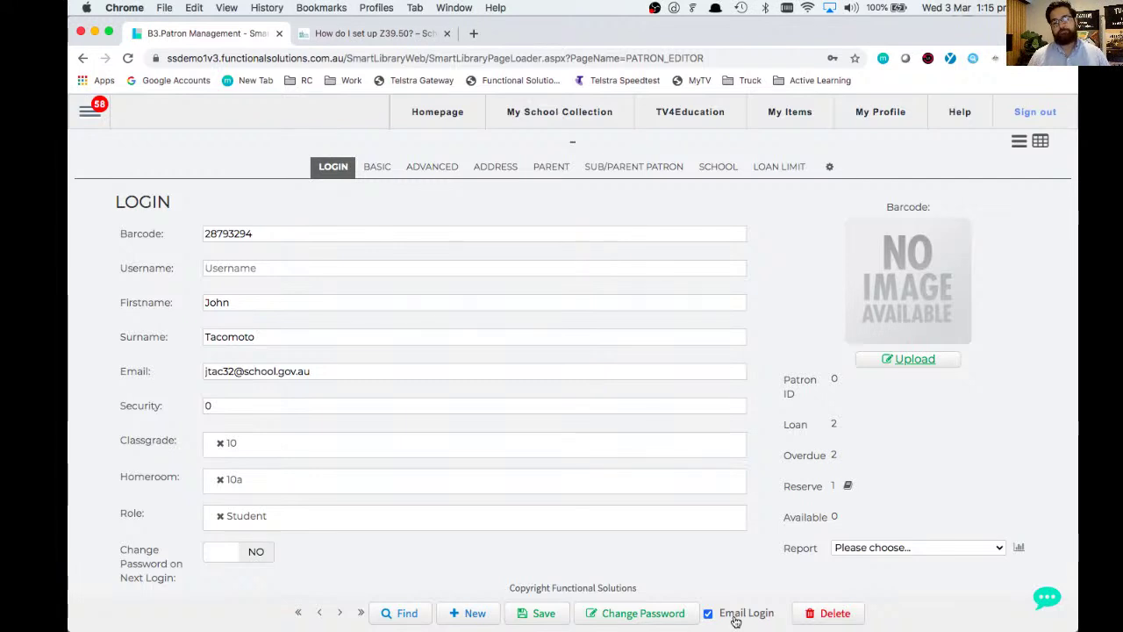
- Save the student patron record, accepting a system-generated password
{"action": "left_click", "coordinate": [559, 617]}
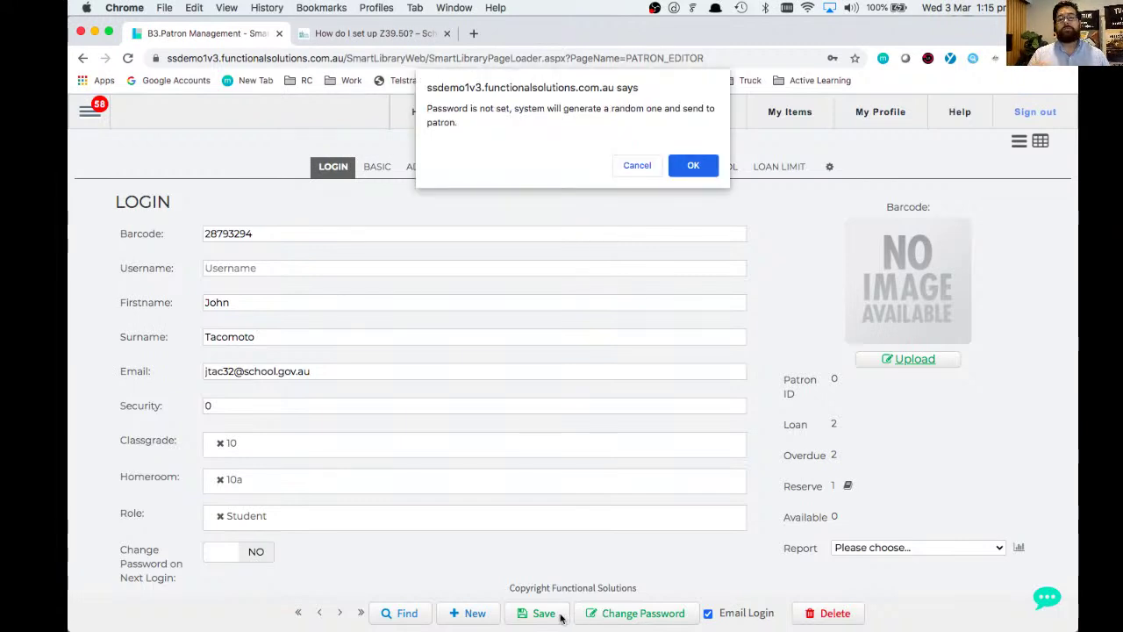
{"action": "left_click", "coordinate": [693, 166]}
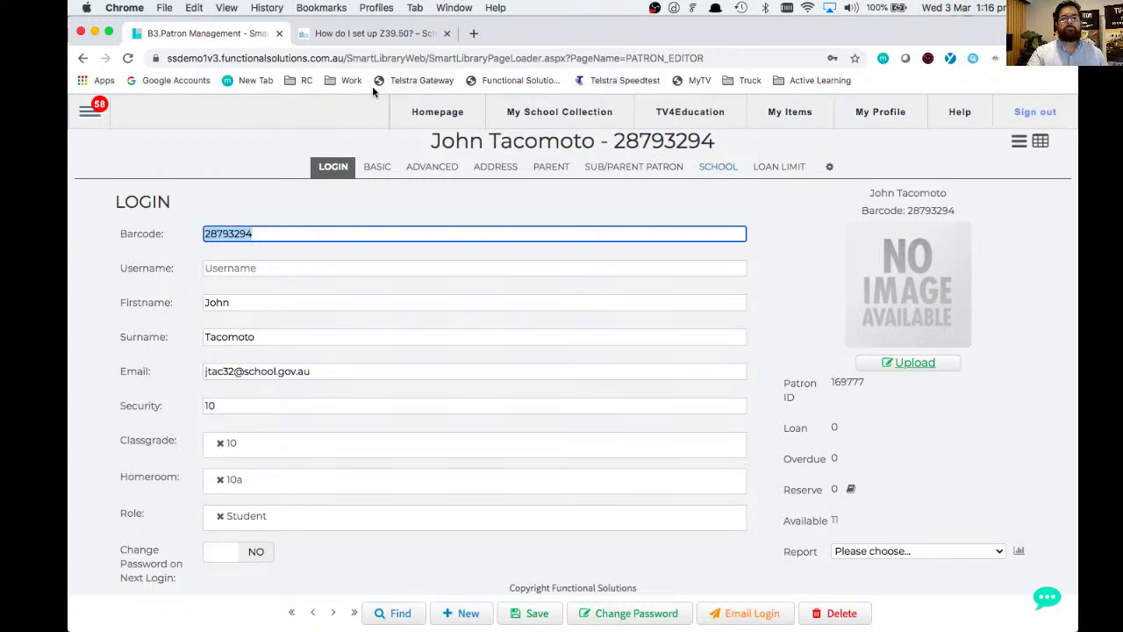
- Visit Circulation > Circulation, then go back to Patron > Patron Management
{"action": "left_click", "coordinate": [89, 110]}
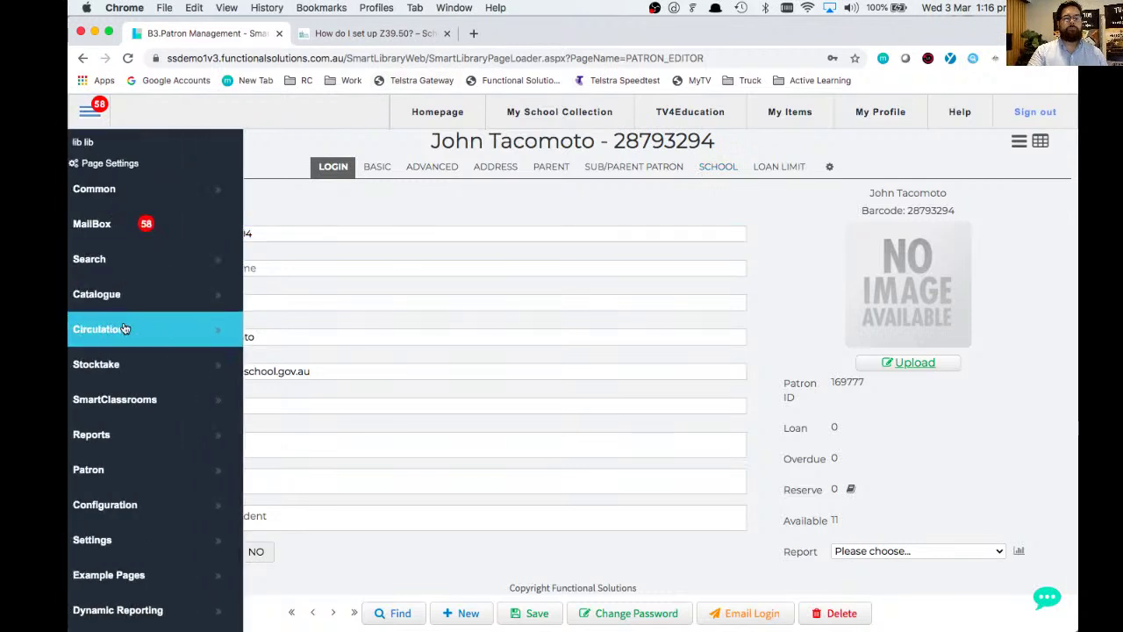
{"action": "left_click", "coordinate": [299, 340]}
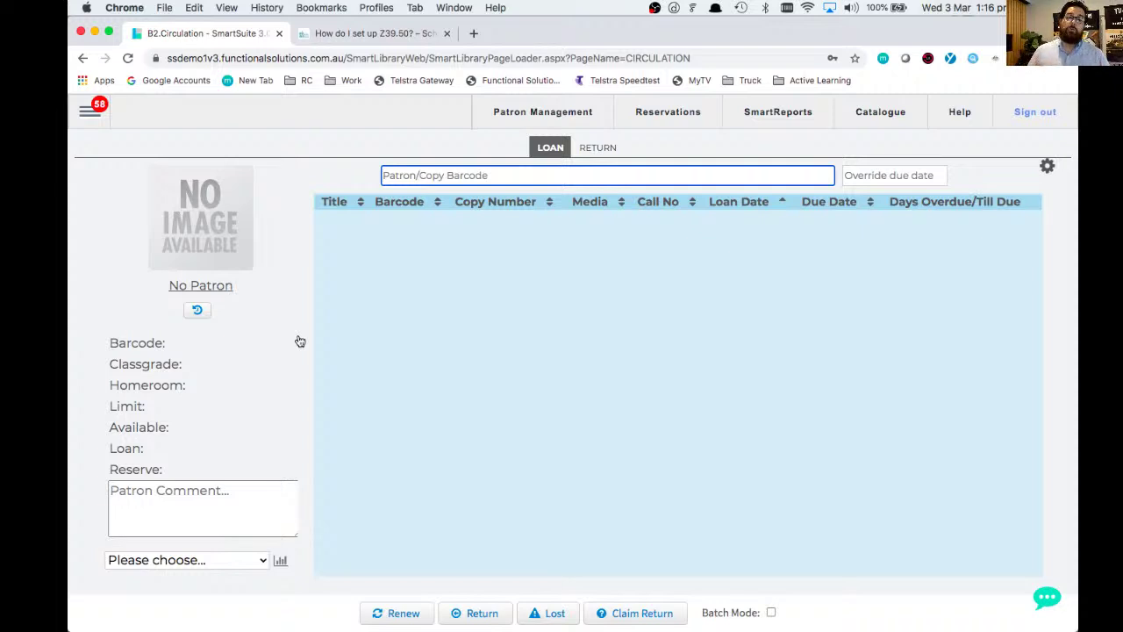
{"action": "left_click", "coordinate": [85, 111]}
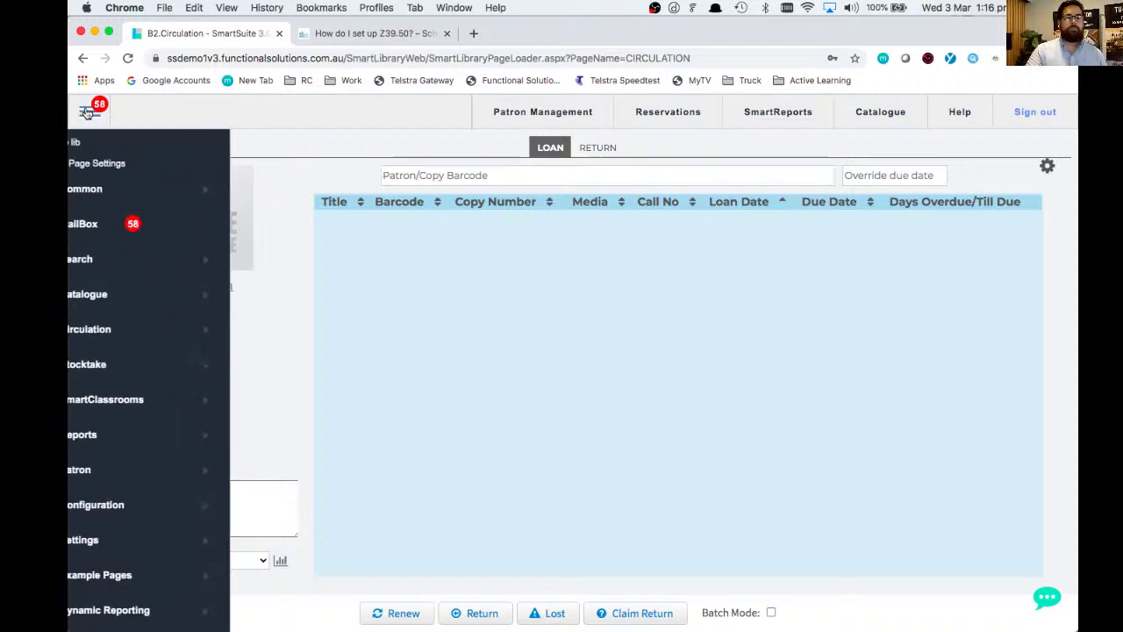
{"action": "left_click", "coordinate": [150, 470]}
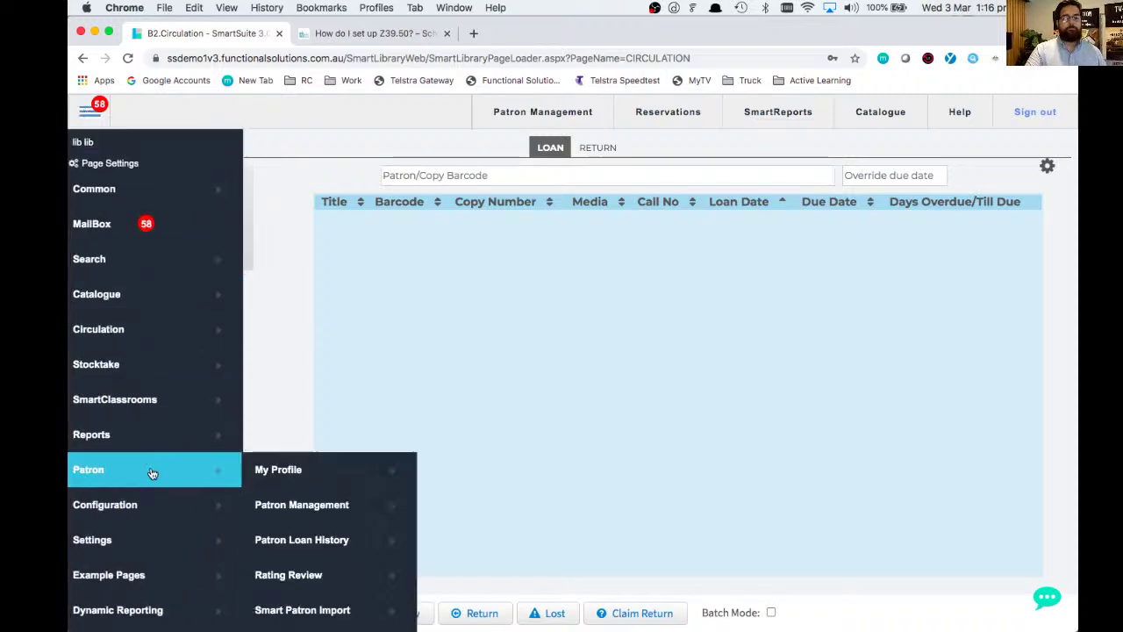
{"action": "left_click", "coordinate": [299, 512]}
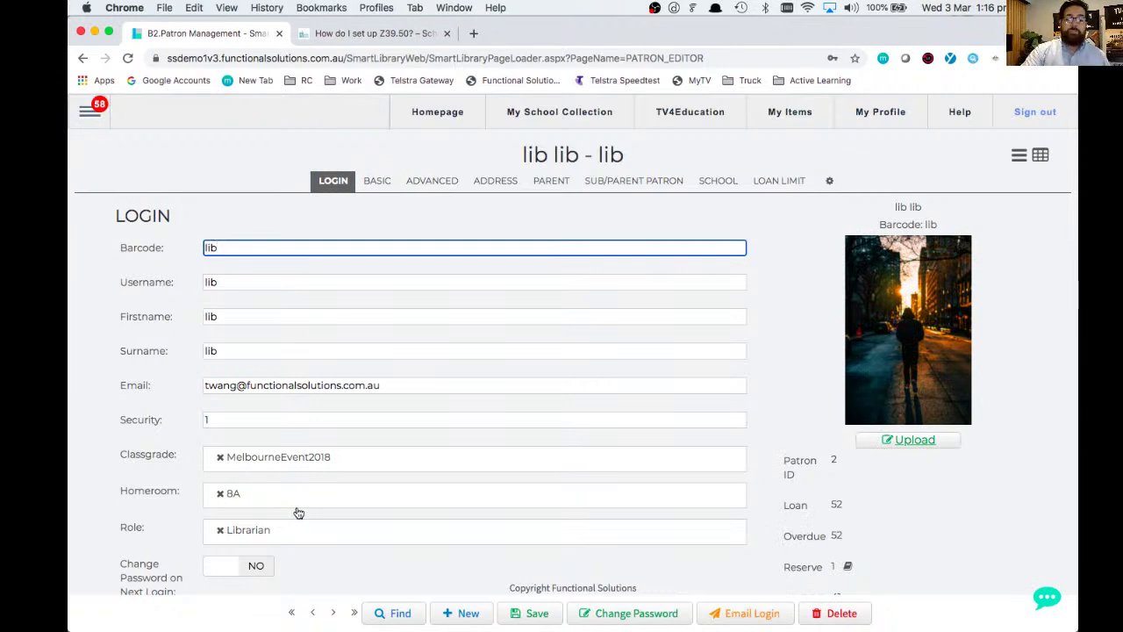
- Search patrons for 'john' and open the new student's record from the results
{"action": "left_click", "coordinate": [394, 614]}
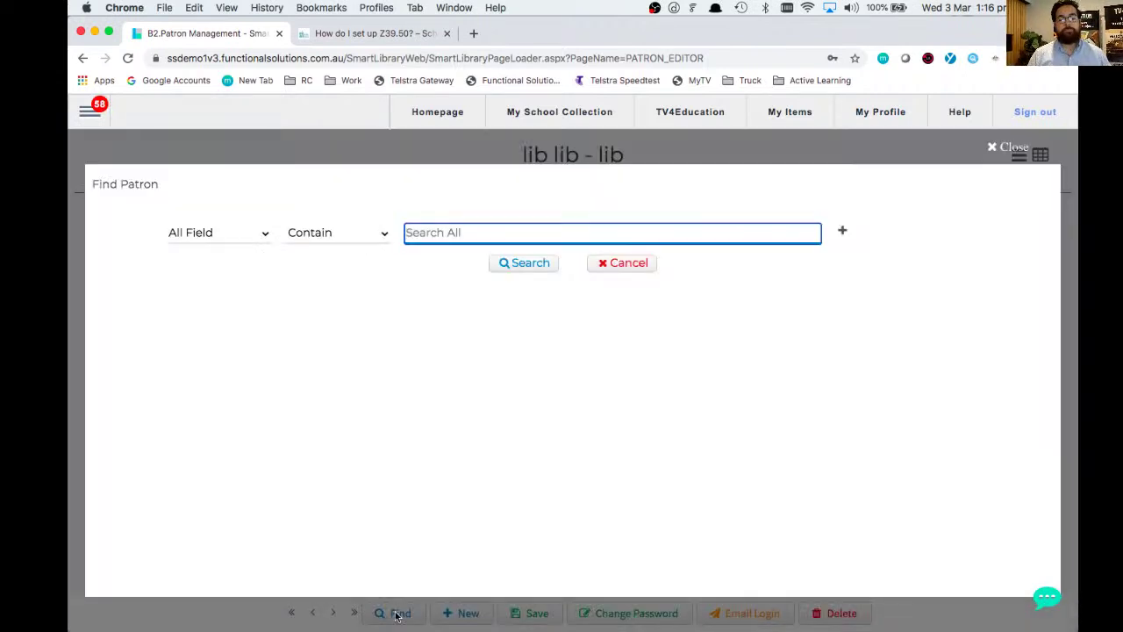
{"action": "type", "text": "john"}
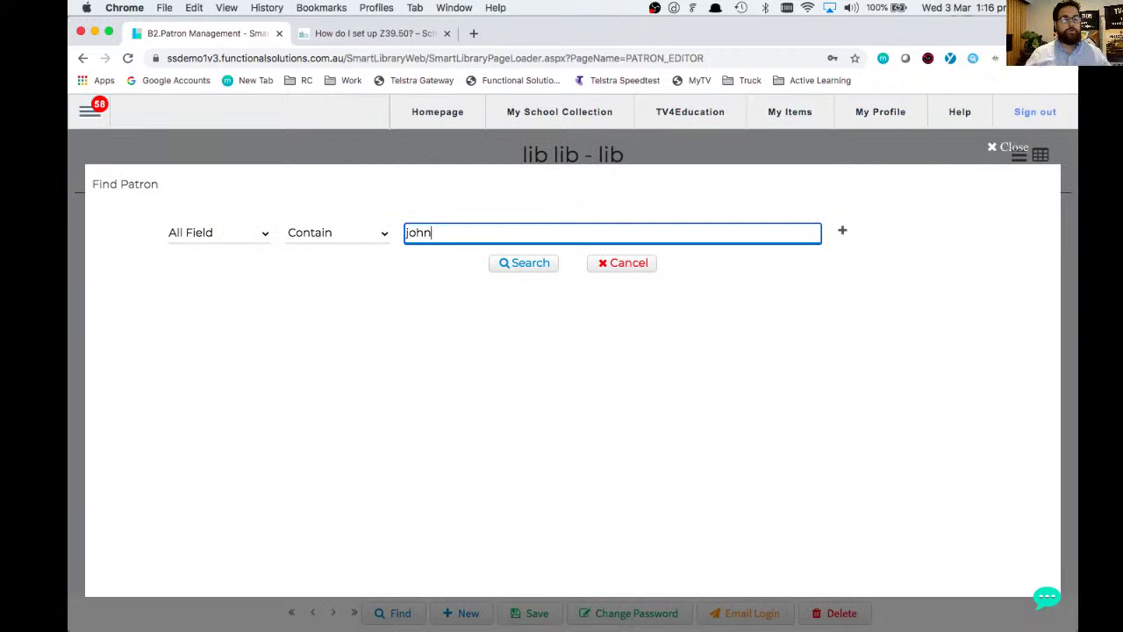
{"action": "key", "text": "Return"}
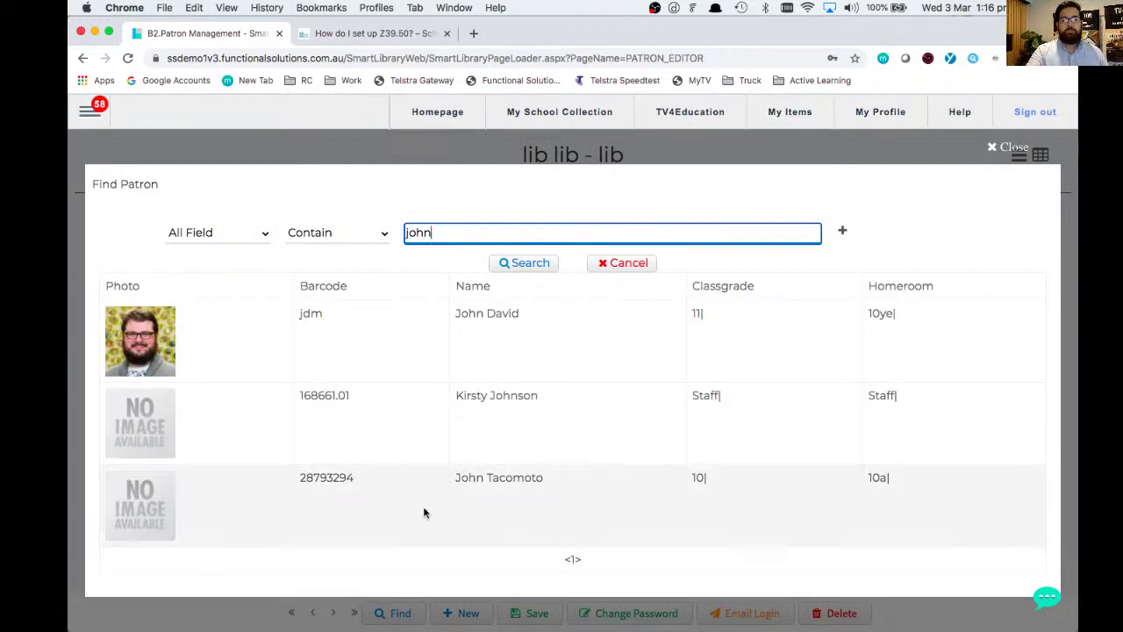
{"action": "left_click", "coordinate": [482, 477]}
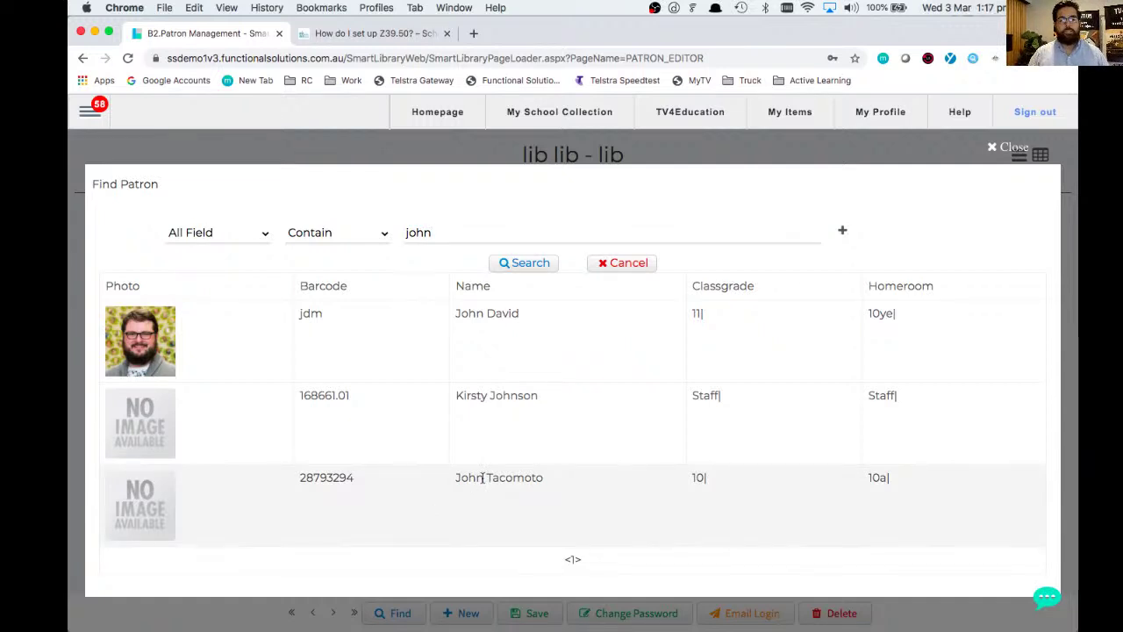
{"action": "double_click", "coordinate": [481, 477]}
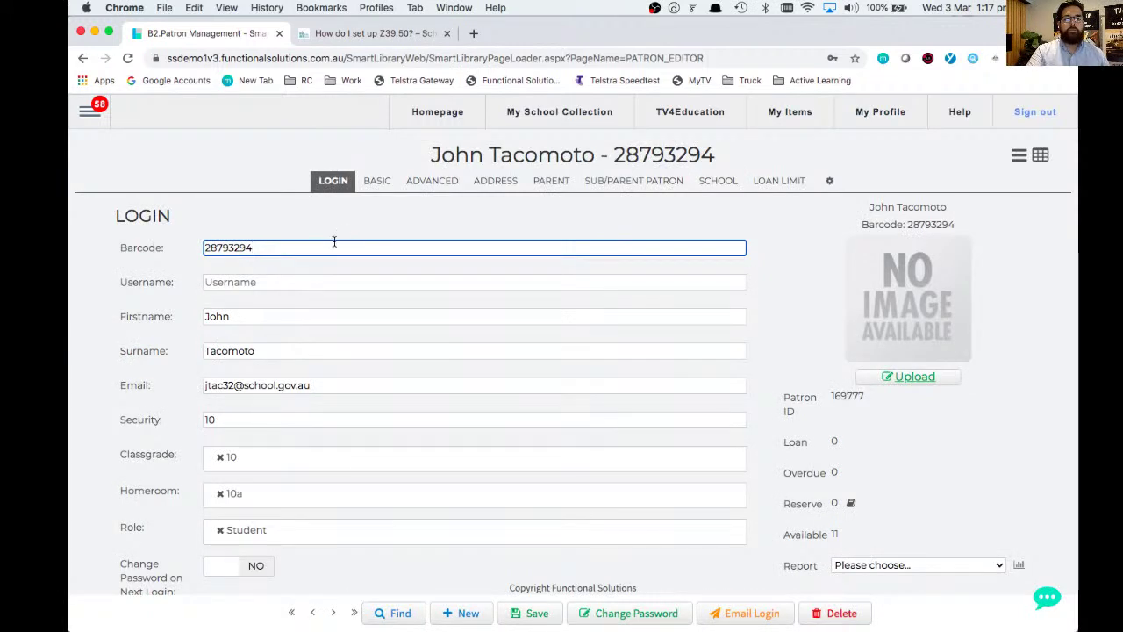
{"action": "key", "text": "BackSpace"}
{"action": "key", "text": "BackSpace"}
{"action": "key", "text": "BackSpace"}
{"action": "key", "text": "BackSpace"}
{"action": "key", "text": "BackSpace"}
{"action": "key", "text": "BackSpace"}
{"action": "key", "text": "BackSpace"}
{"action": "key", "text": "BackSpace"}
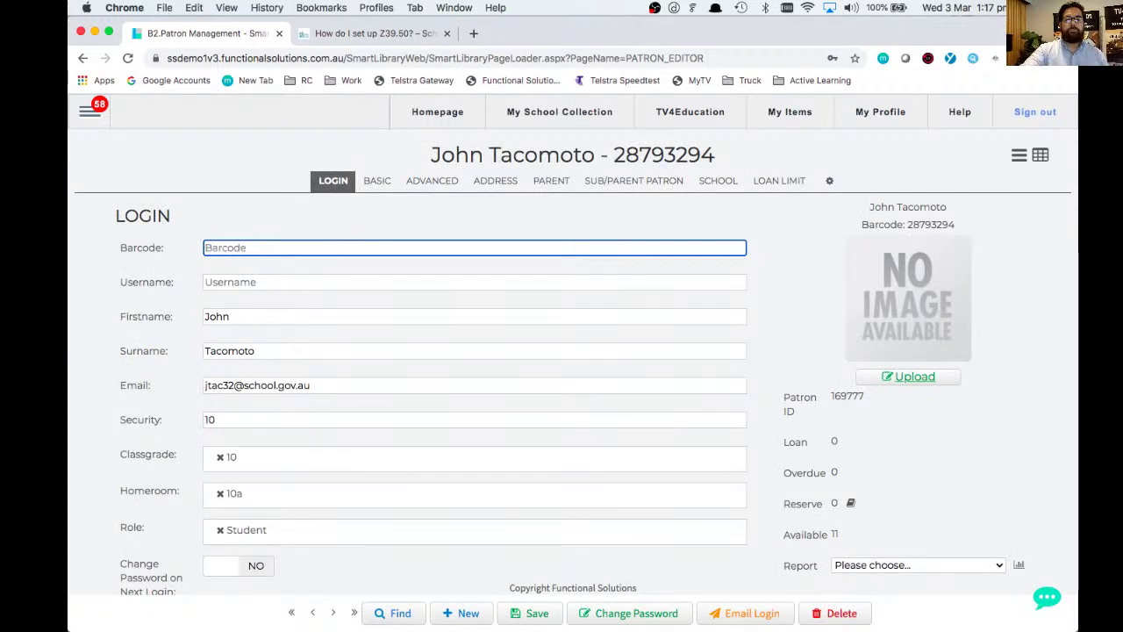
{"action": "type", "text": "09867789"}
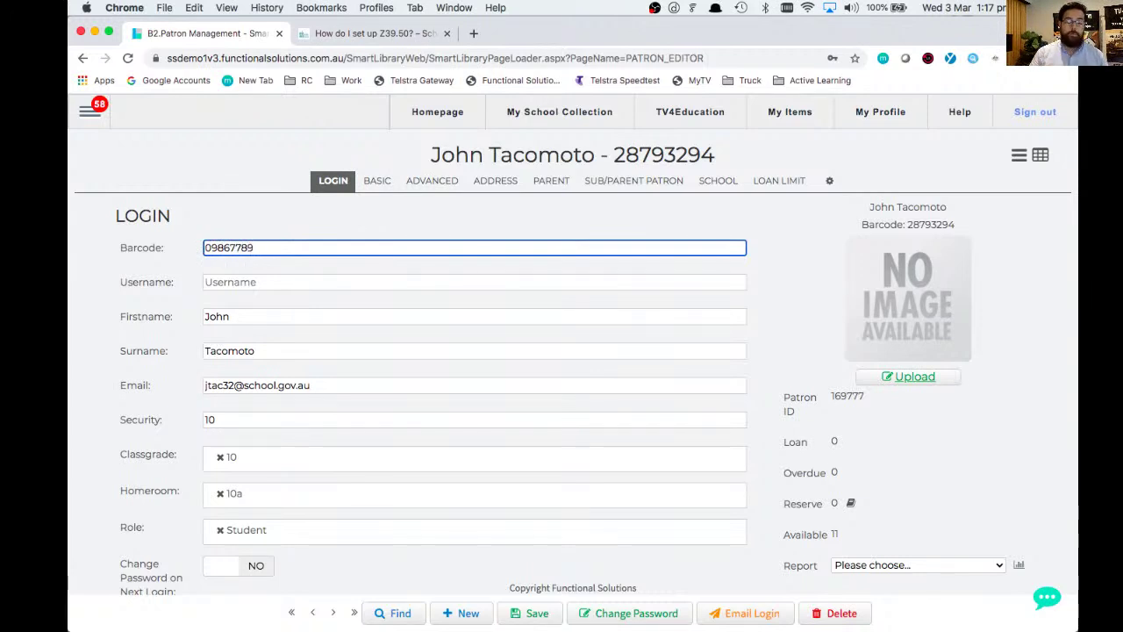
{"action": "left_click", "coordinate": [529, 617]}
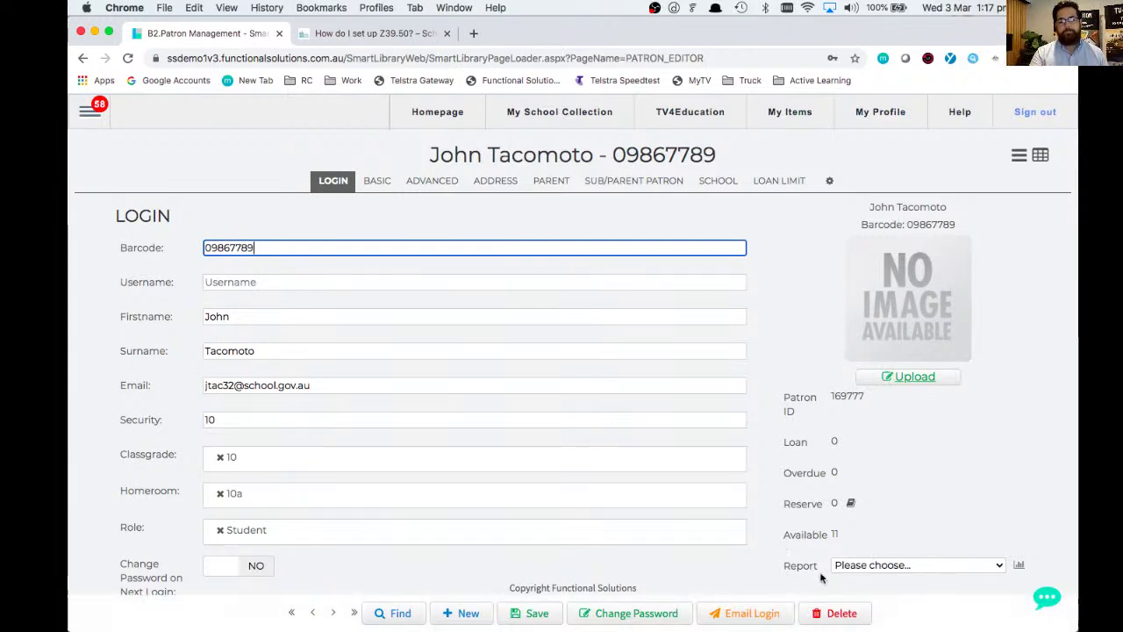
{"action": "left_click", "coordinate": [832, 614]}
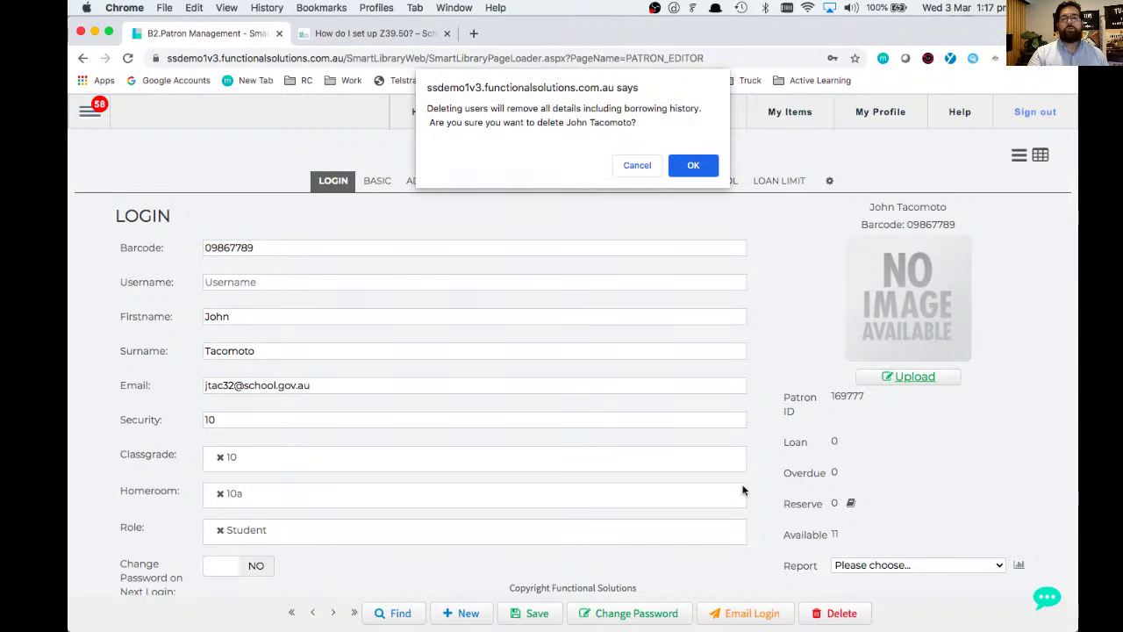
- Confirm deletion of the student patron
{"action": "left_click", "coordinate": [693, 166]}
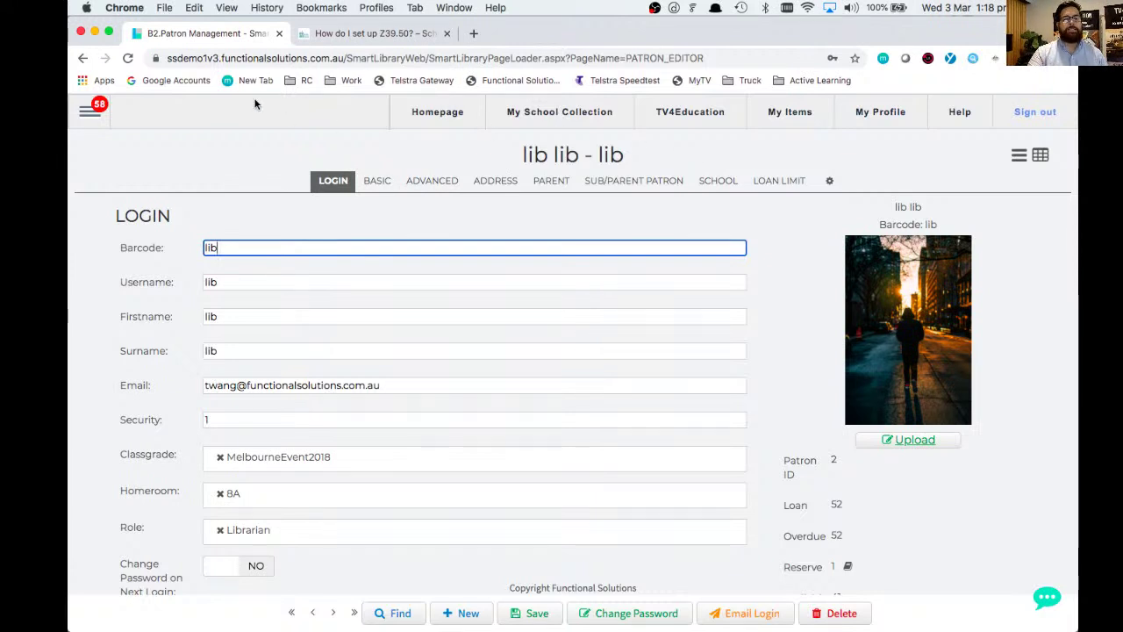
{"action": "left_click", "coordinate": [90, 109]}
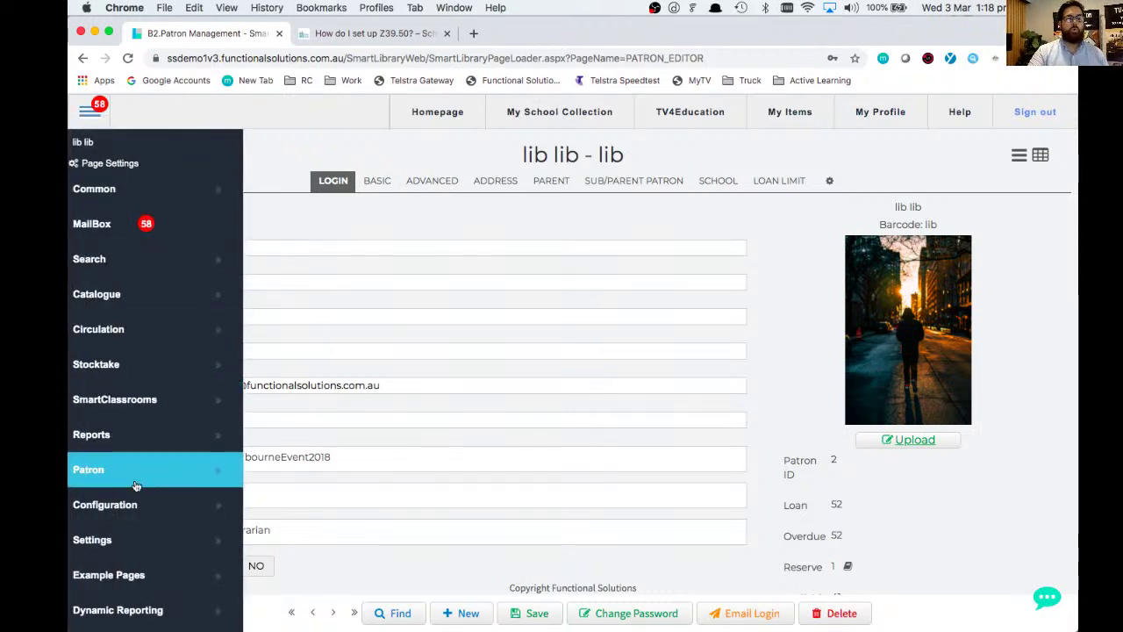
{"action": "mouse_move", "coordinate": [138, 470]}
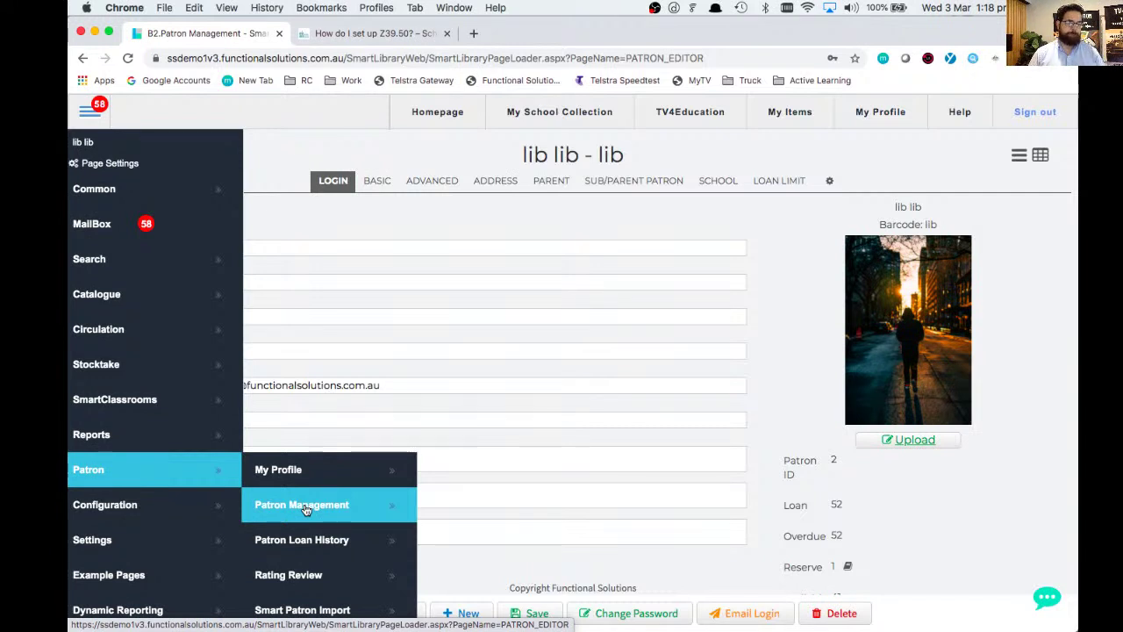
{"action": "key", "text": "super+Tab"}
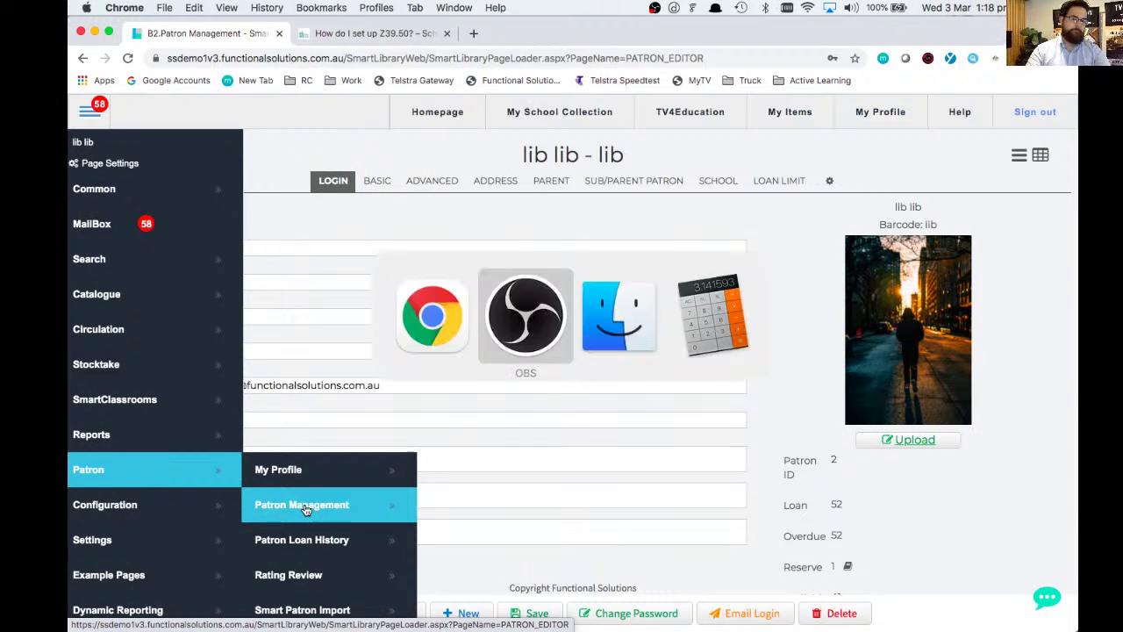
{"action": "left_click", "coordinate": [381, 221]}
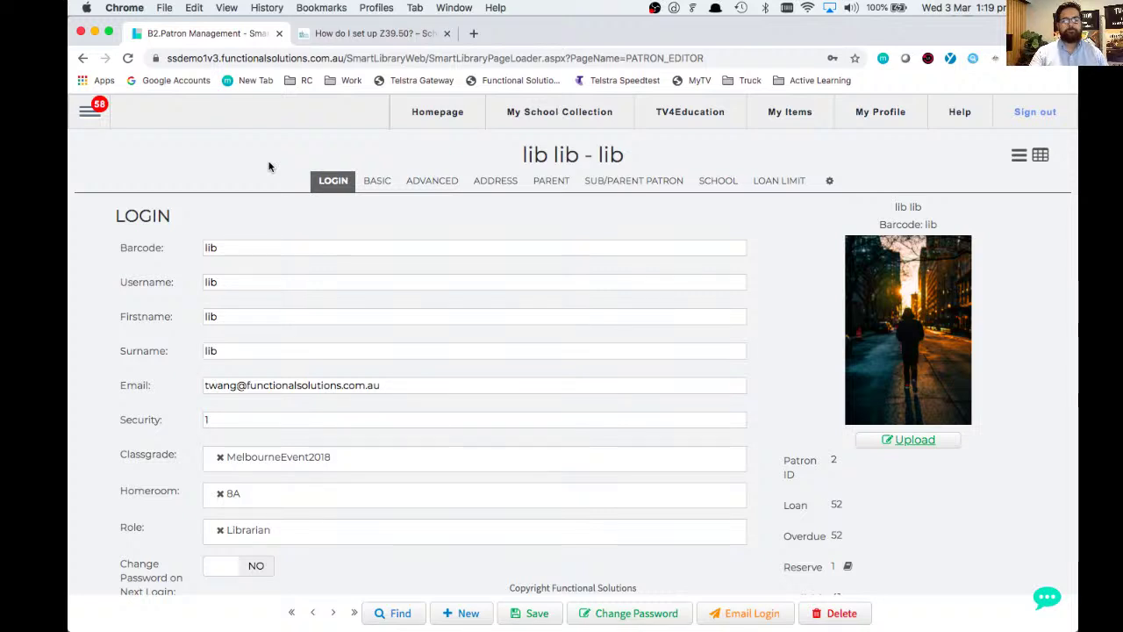
- Try opening the catalogue editor via Catalogue > Catalogue
{"action": "left_click", "coordinate": [91, 112]}
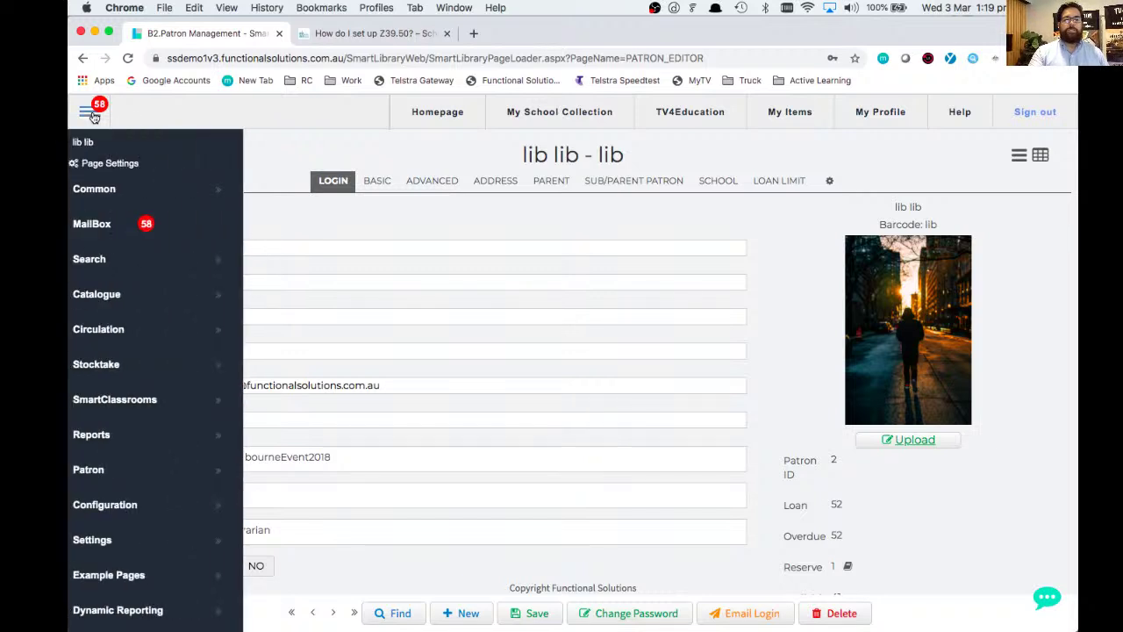
{"action": "left_click", "coordinate": [118, 302]}
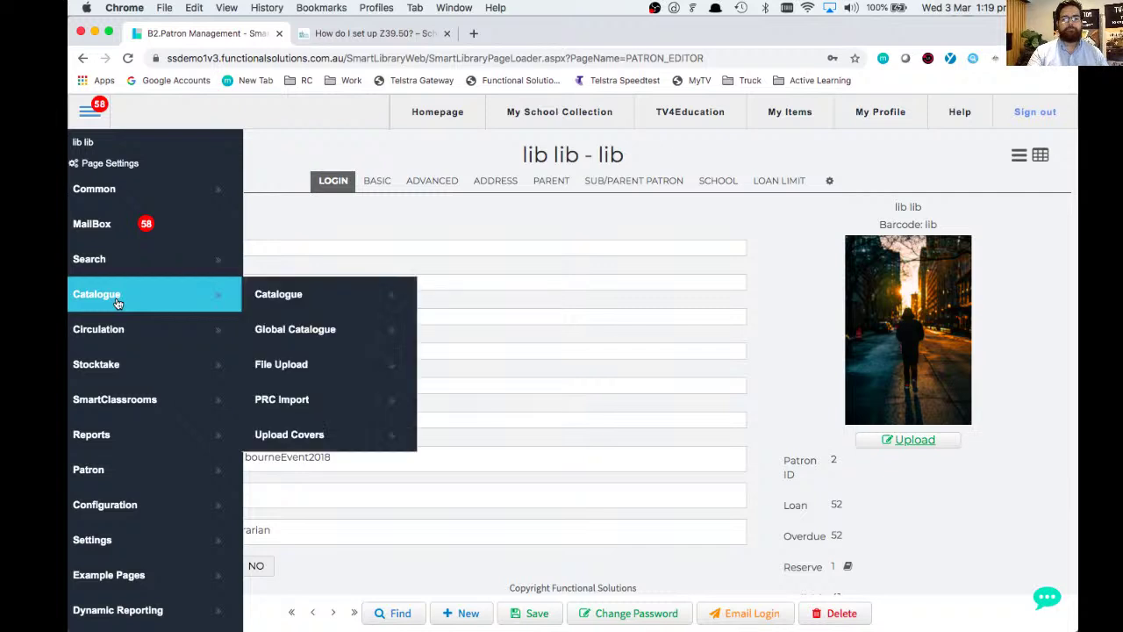
{"action": "left_click", "coordinate": [332, 305]}
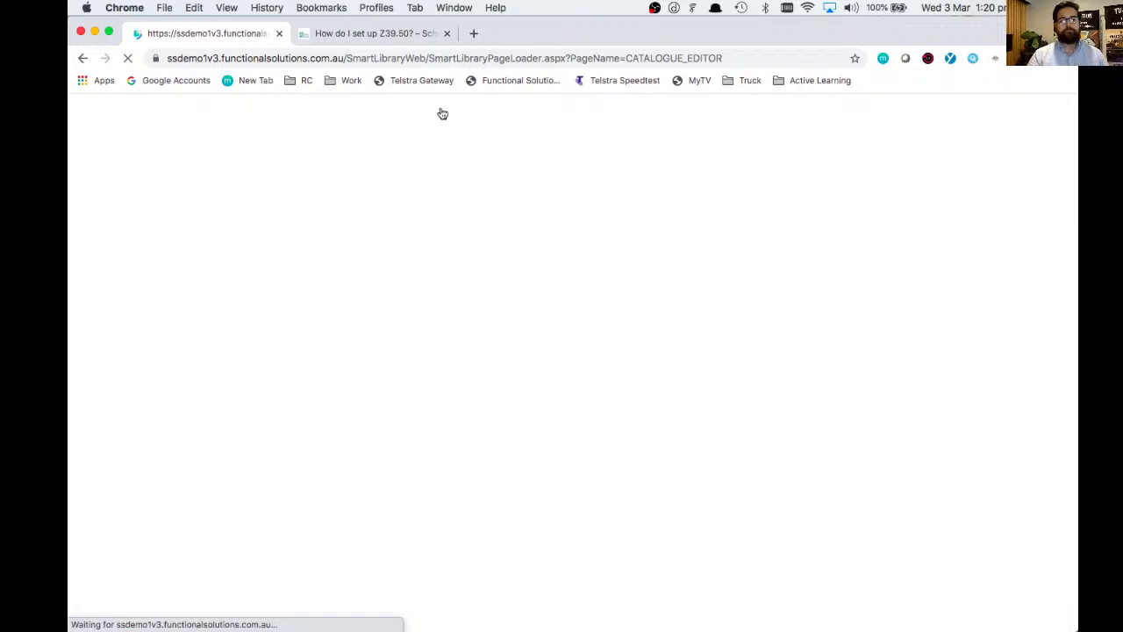
- Reload the stalled site at its home domain and close the Z39.50 help tab
{"action": "left_click", "coordinate": [469, 57]}
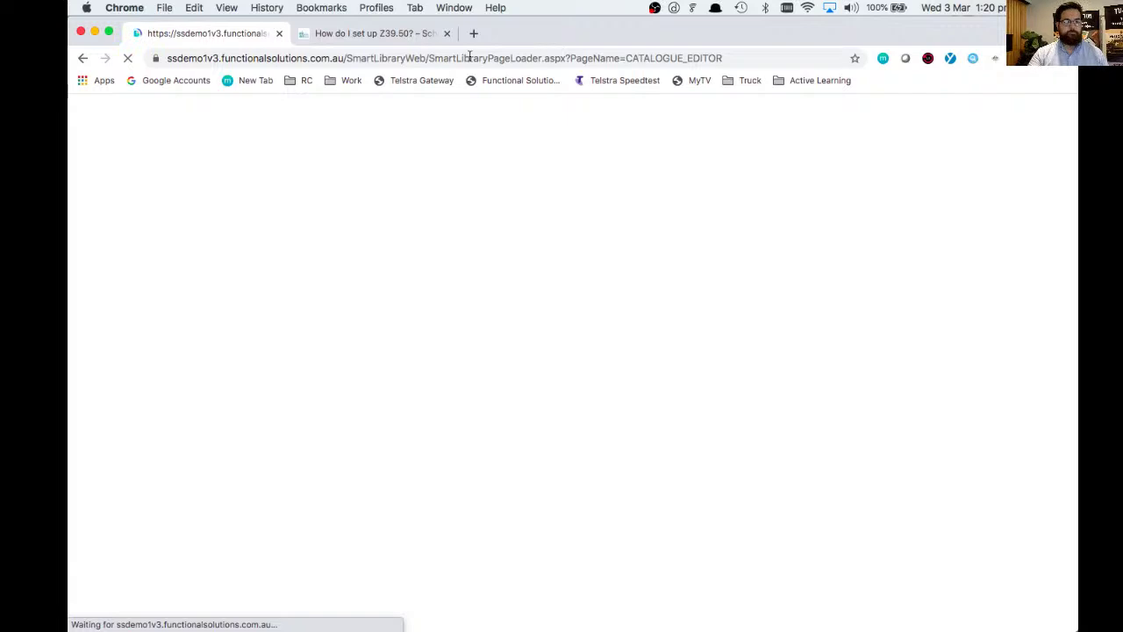
{"action": "left_click", "coordinate": [346, 56]}
{"action": "left_click", "coordinate": [348, 58]}
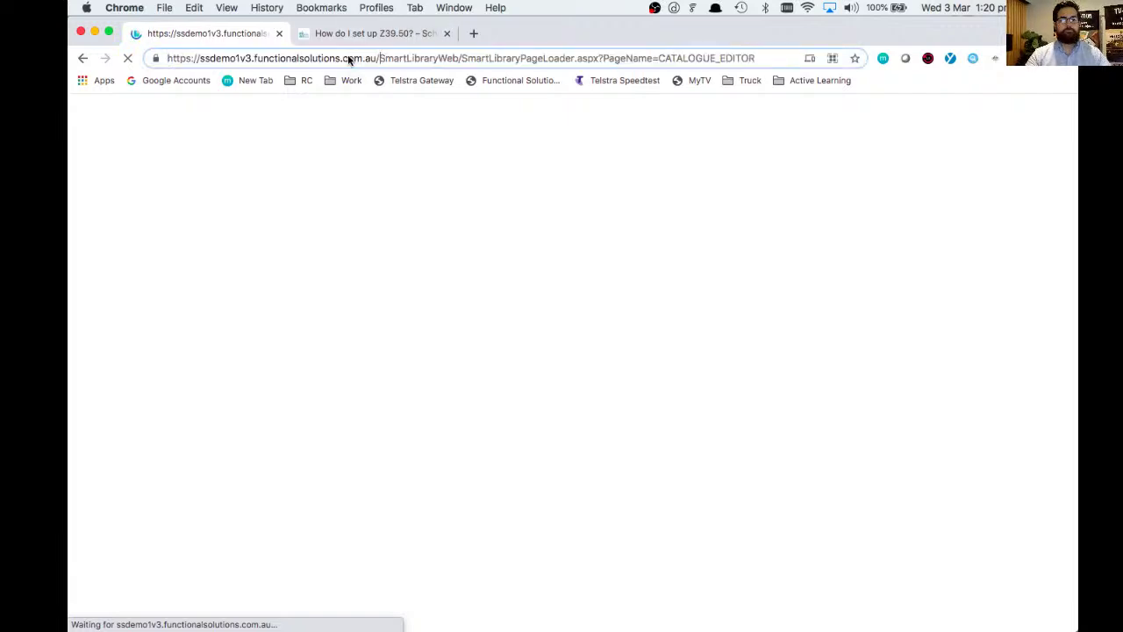
{"action": "key", "text": "shift+super+Right"}
{"action": "key", "text": "BackSpace"}
{"action": "key", "text": "Return"}
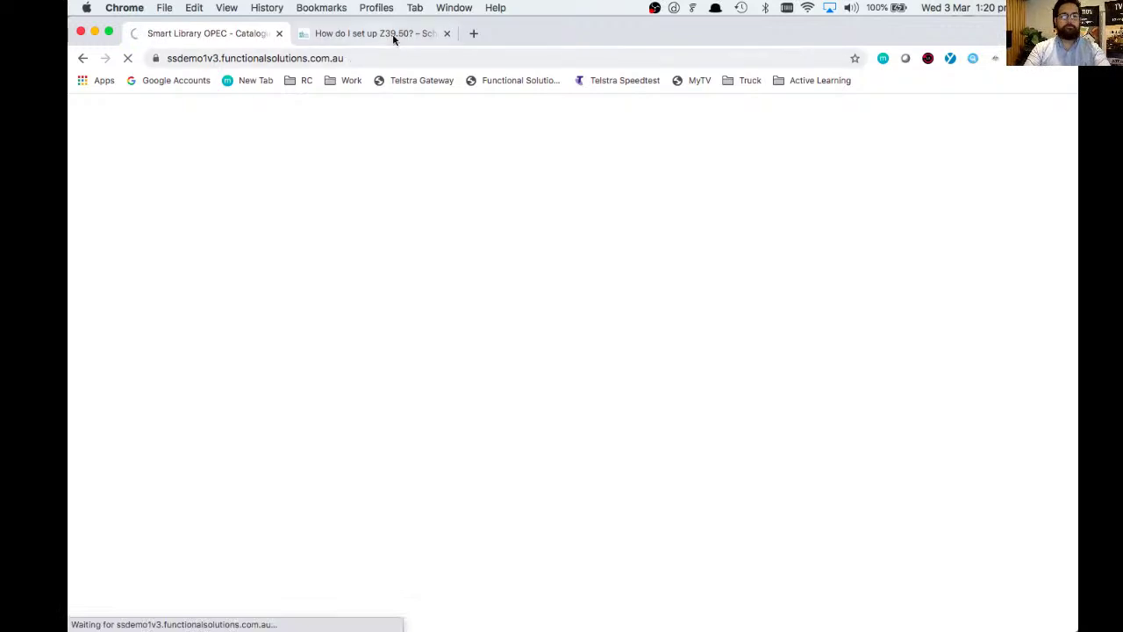
{"action": "left_click", "coordinate": [446, 33]}
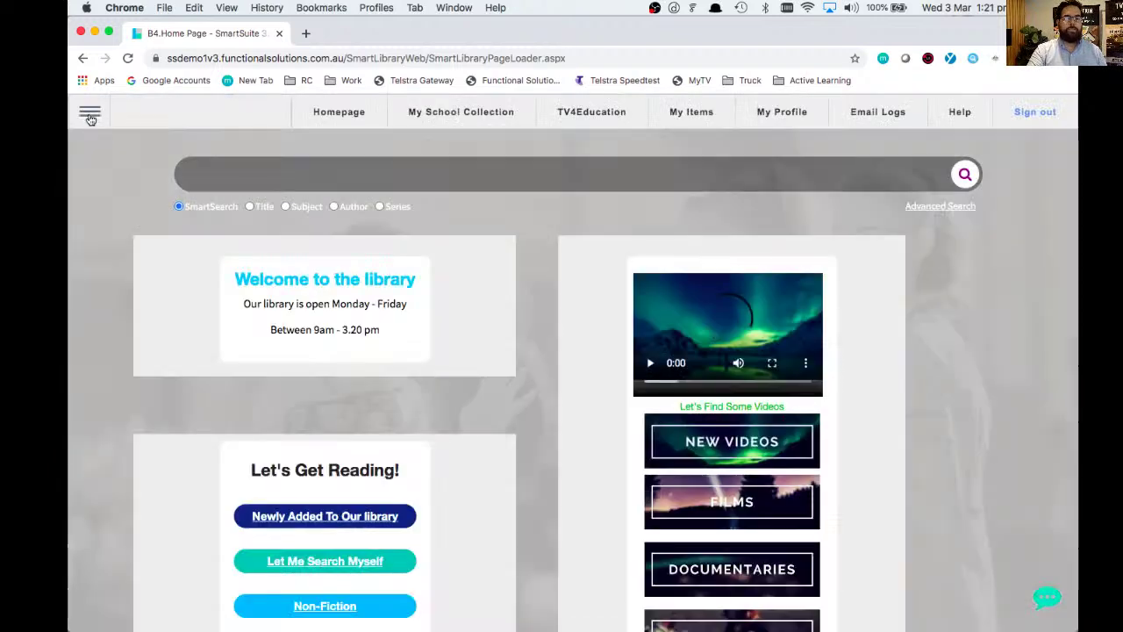
- Open Catalogue > Catalogue to load the 'Computer : challenger laptop' record
{"action": "left_click", "coordinate": [91, 118]}
{"action": "left_click", "coordinate": [141, 303]}
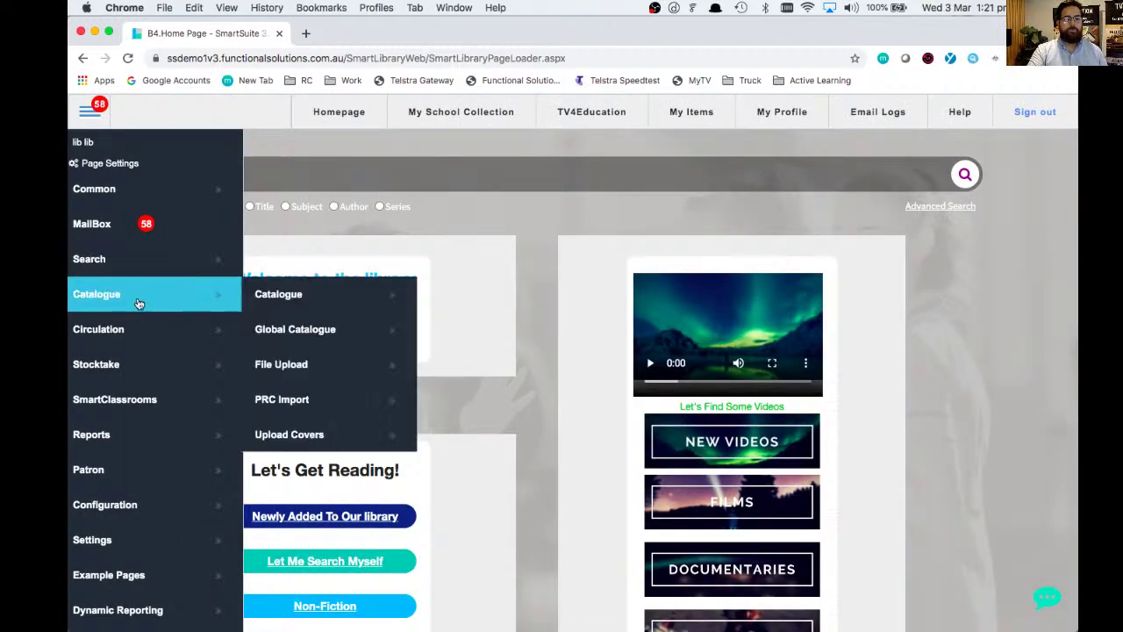
{"action": "left_click", "coordinate": [282, 299]}
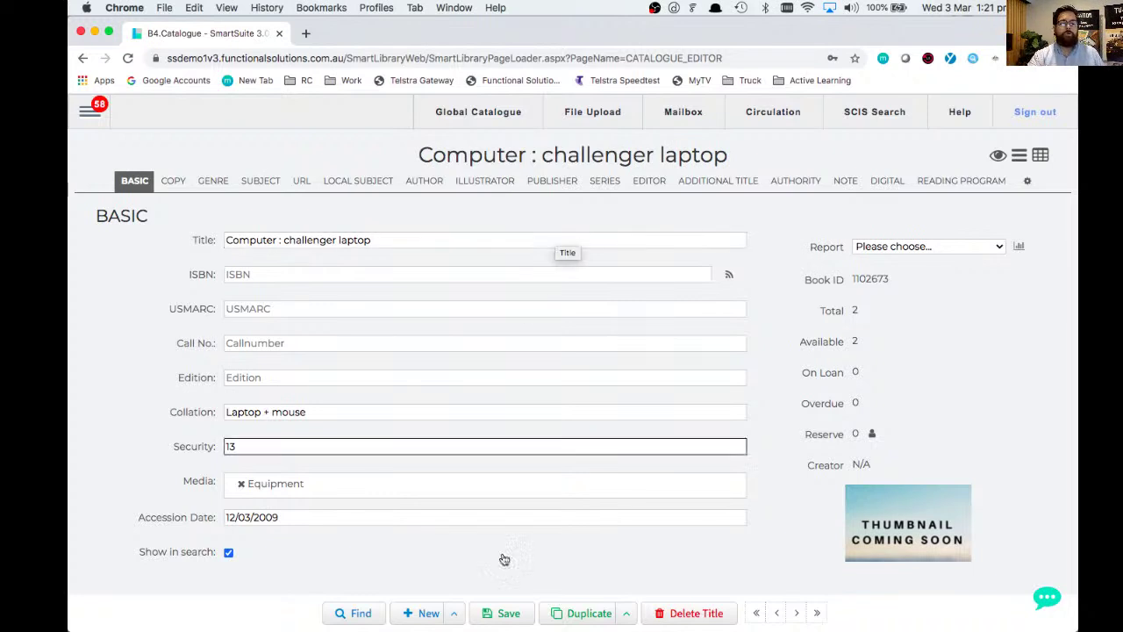
- Review the laptop's Copy, Genre and Subject tabs, then show the super notebook's Basic details
{"action": "left_click", "coordinate": [173, 182]}
{"action": "left_click", "coordinate": [213, 183]}
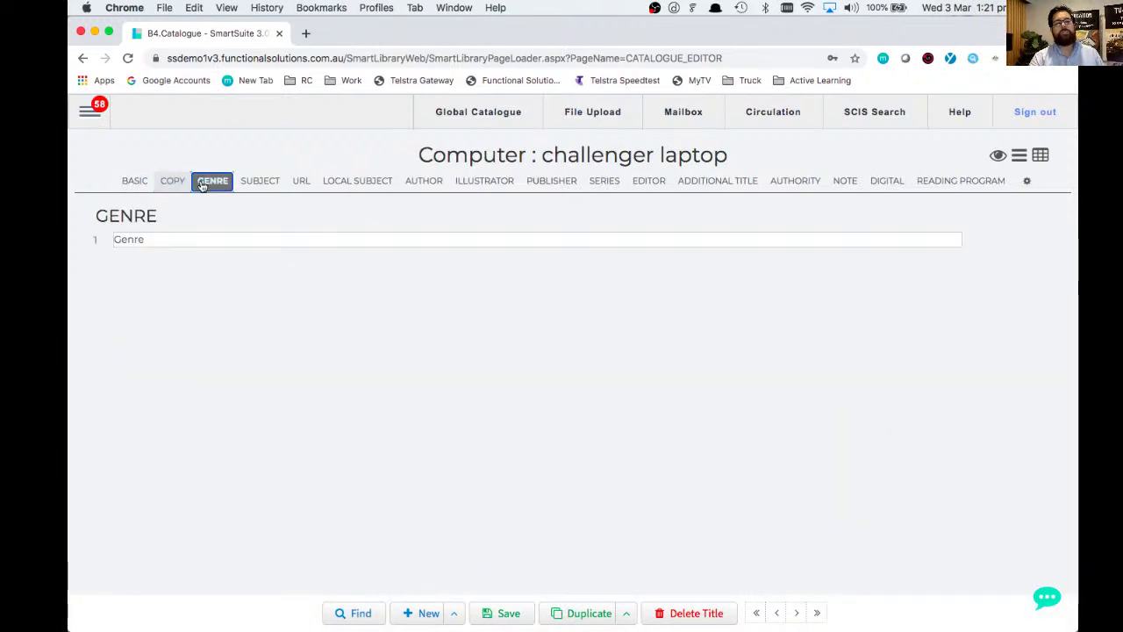
{"action": "left_click", "coordinate": [256, 189]}
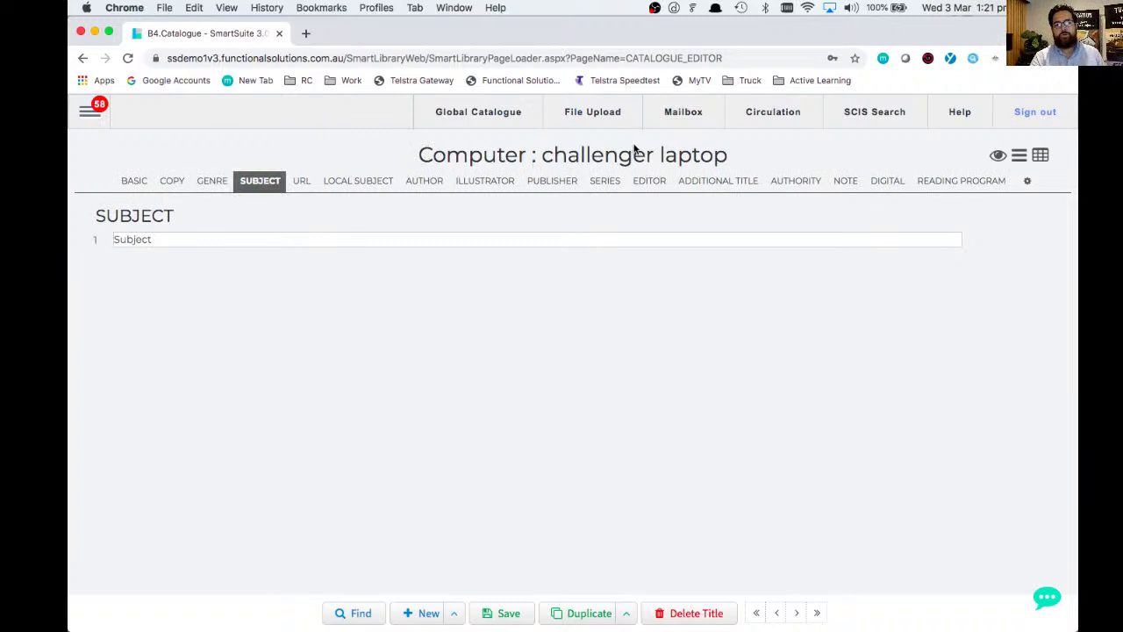
{"action": "left_click_drag", "start_coordinate": [366, 153], "coordinate": [420, 158]}
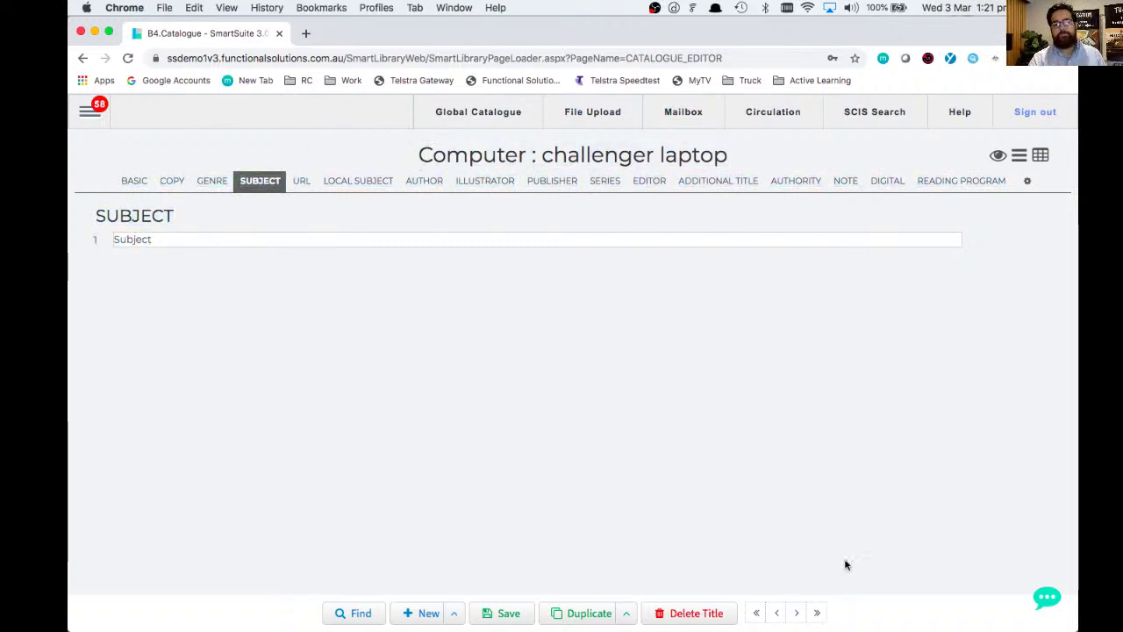
{"action": "left_click", "coordinate": [796, 613]}
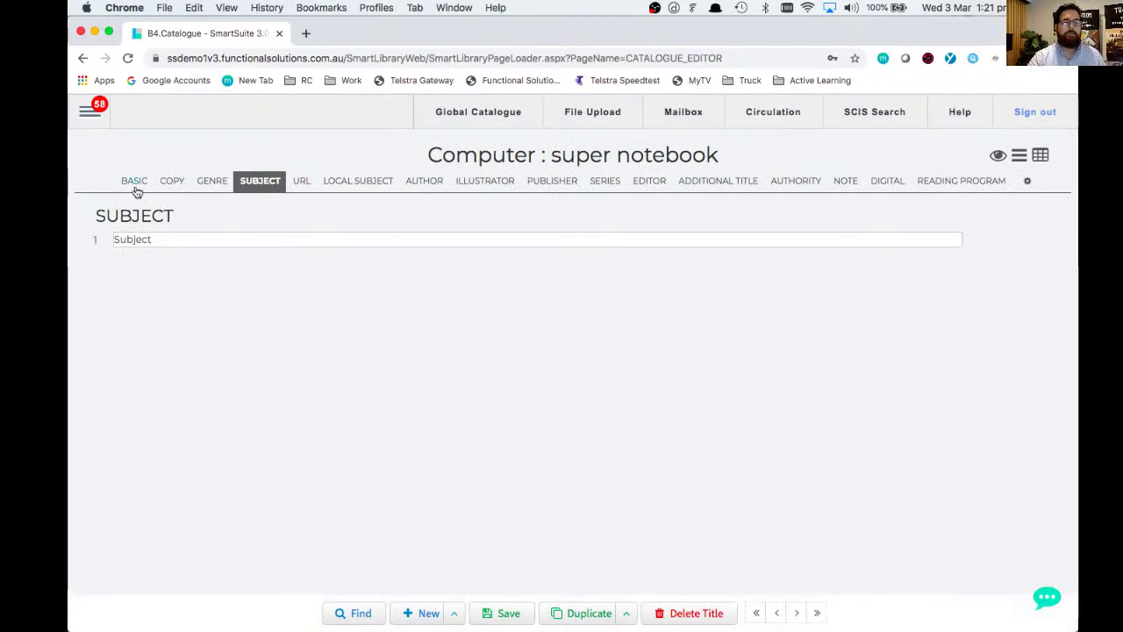
{"action": "left_click", "coordinate": [134, 181]}
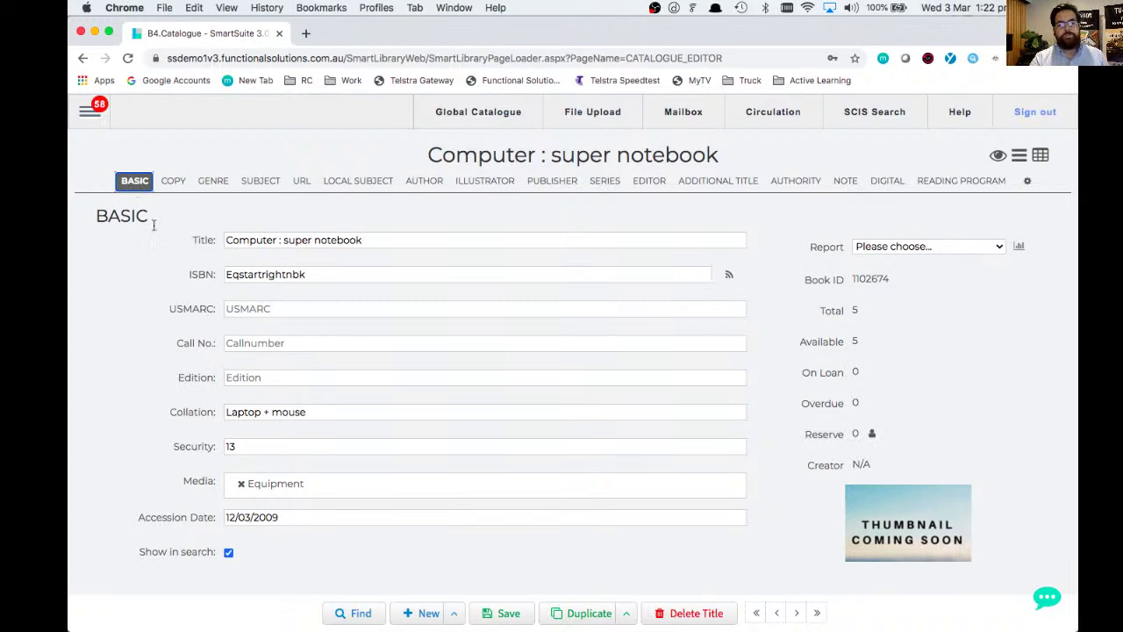
{"action": "left_click", "coordinate": [357, 614]}
{"action": "type", "text": "maze runner"}
{"action": "key", "text": "Return"}
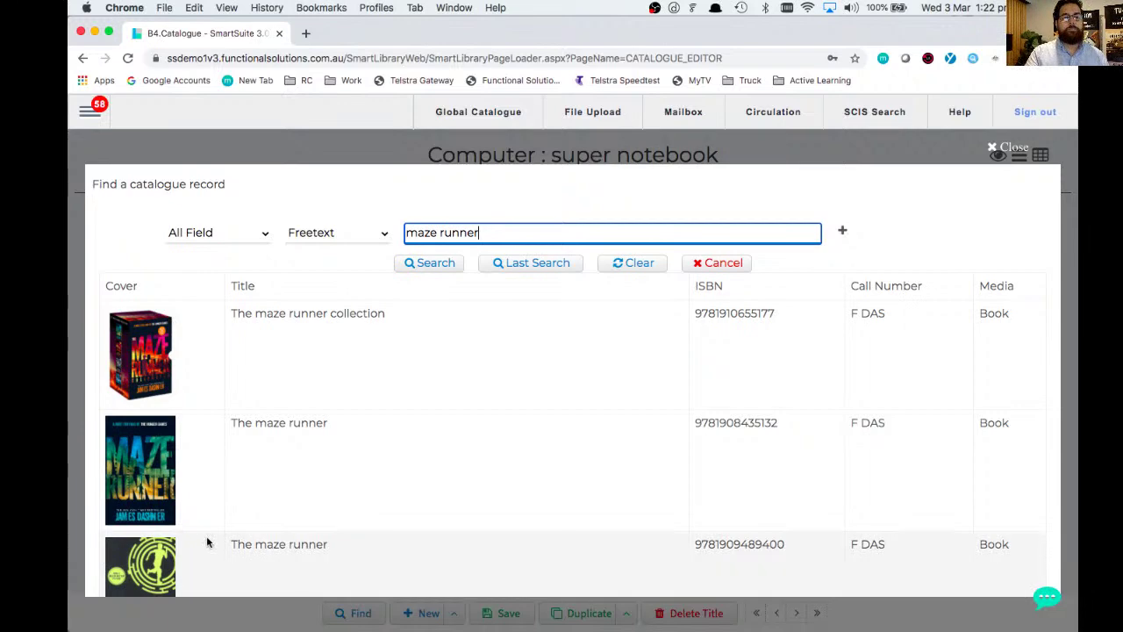
{"action": "left_click", "coordinate": [121, 460]}
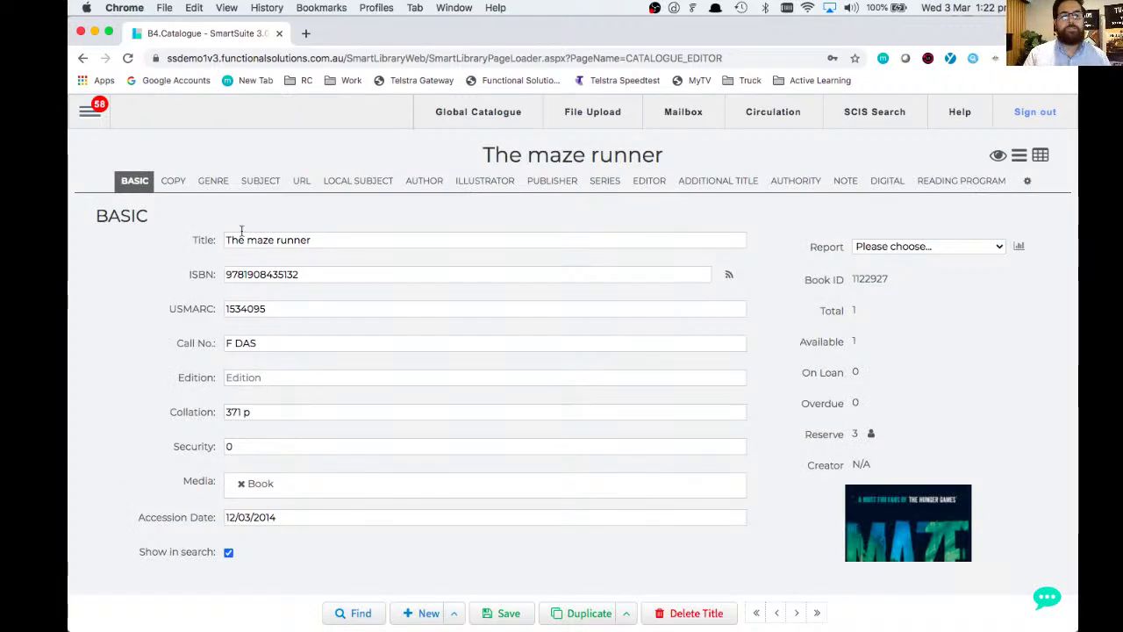
- Review The maze runner's subject and series entries, then bring up the New record choices
{"action": "left_click", "coordinate": [263, 185]}
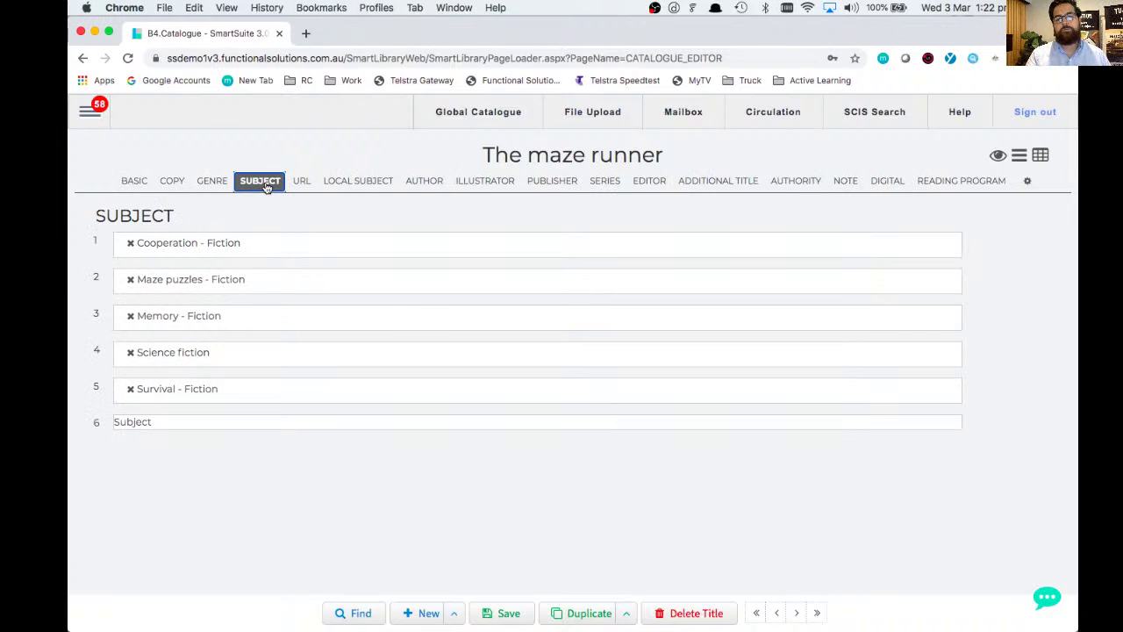
{"action": "left_click", "coordinate": [605, 184]}
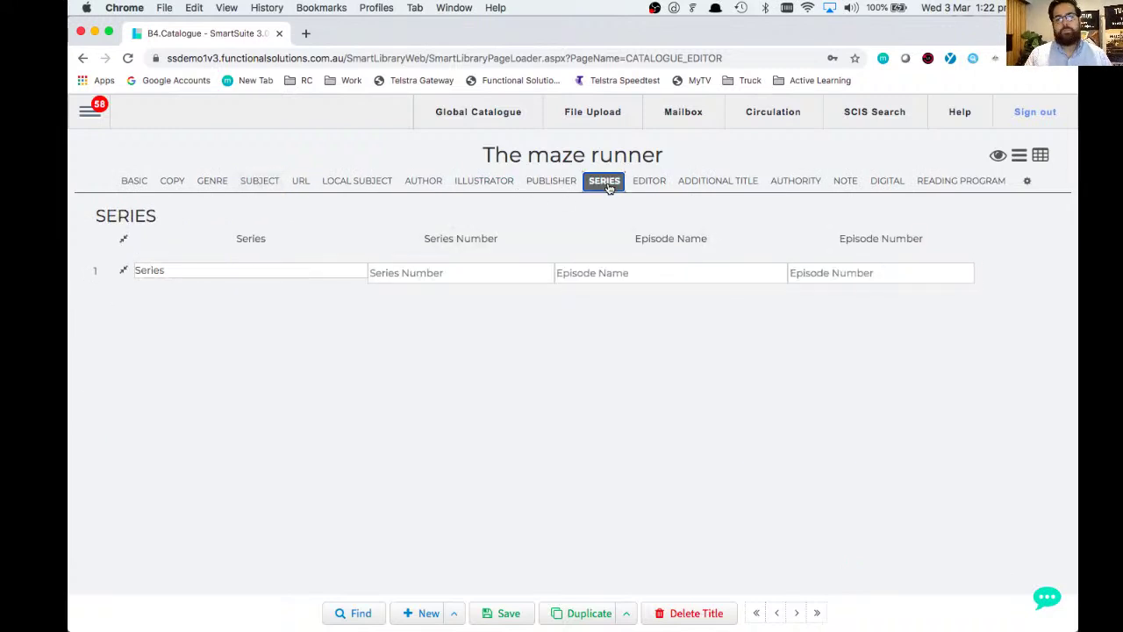
{"action": "left_click", "coordinate": [136, 184]}
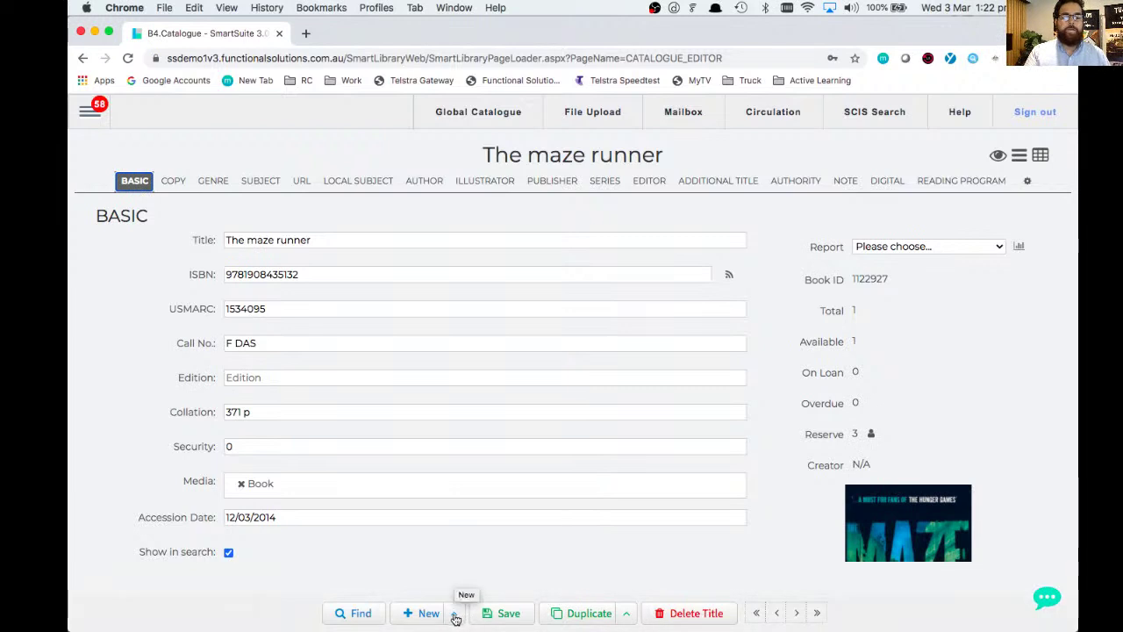
{"action": "left_click", "coordinate": [455, 617]}
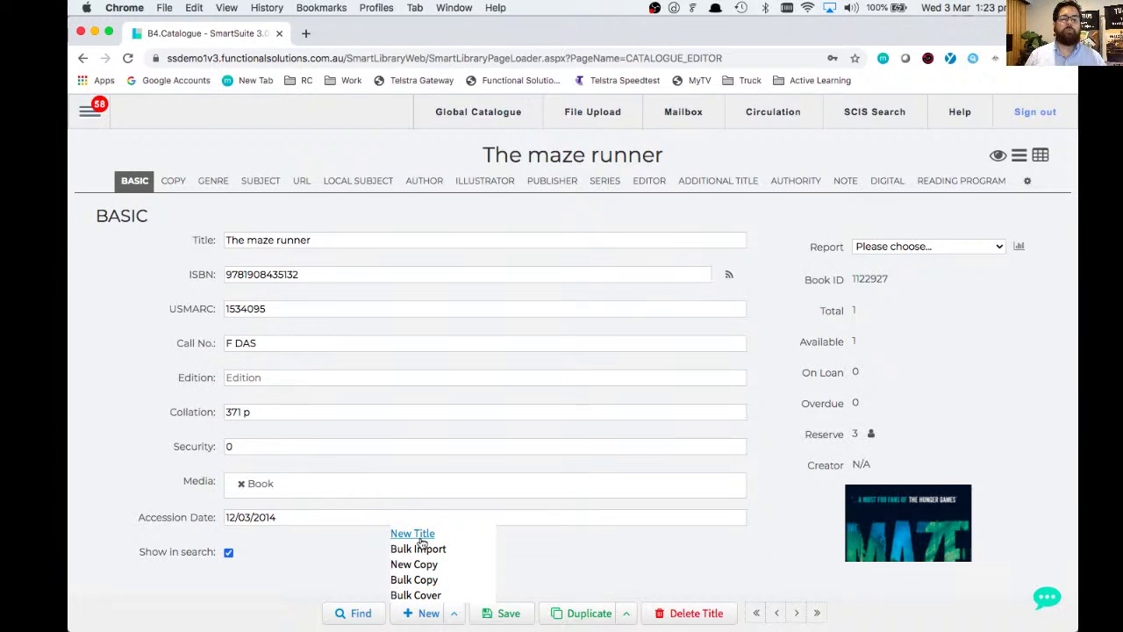
- Create a blank New Title record and place the cursor in its Title field
{"action": "left_click", "coordinate": [421, 541]}
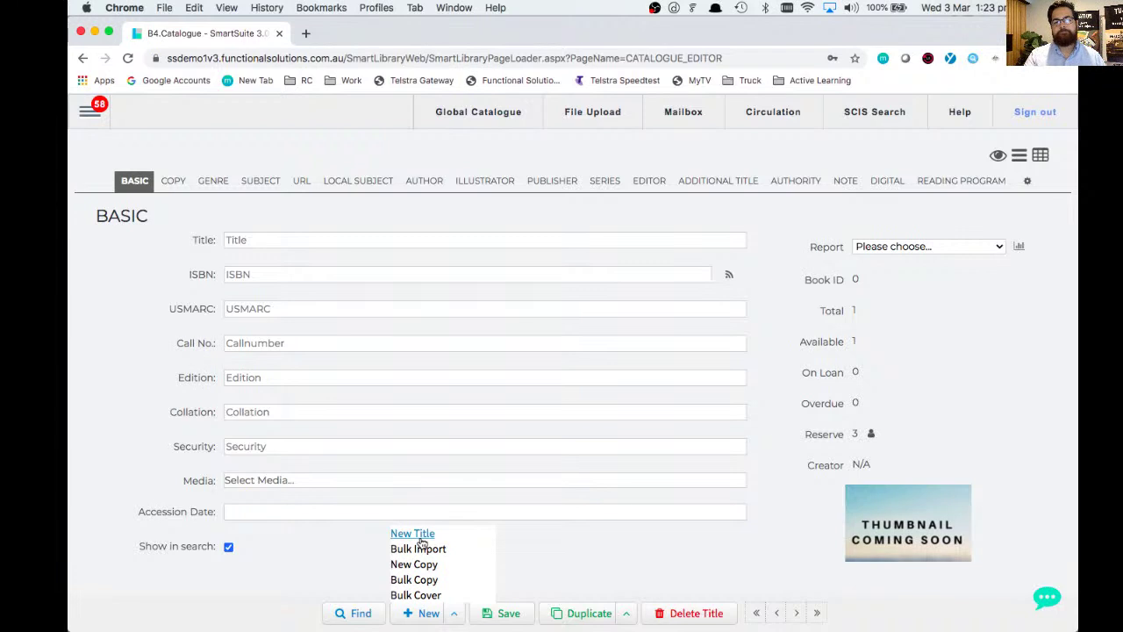
{"action": "left_click", "coordinate": [383, 233]}
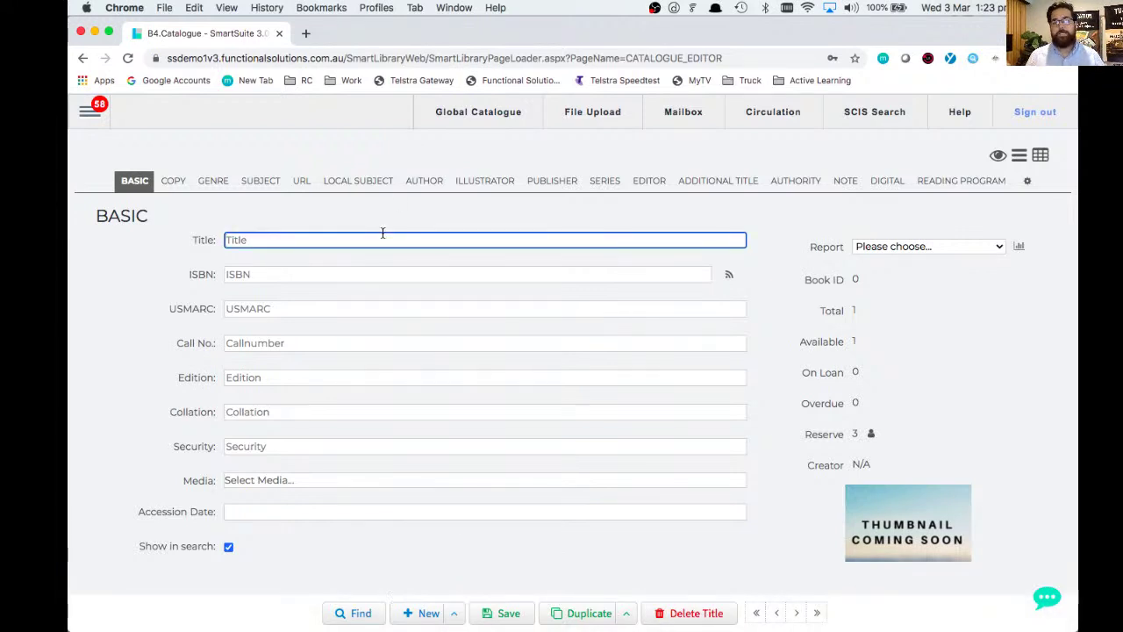
- Enter title 'Harry potter and the chamber of lollies' and ISBN 76543567, then look up the ISBN externally
{"action": "type", "text": "H"}
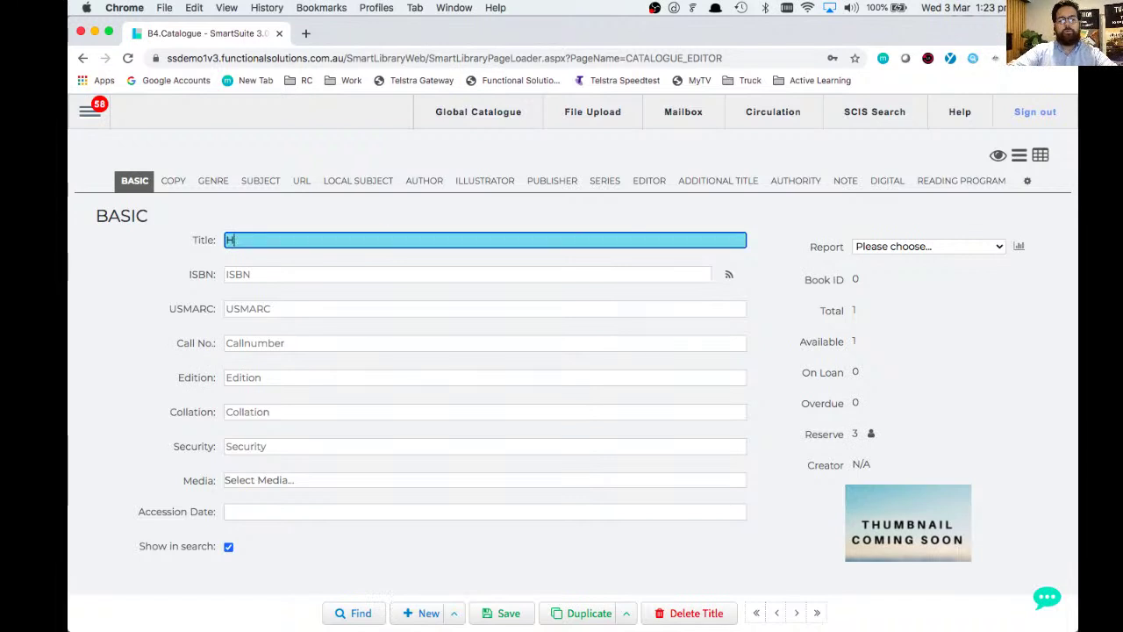
{"action": "type", "text": "arry potter and"}
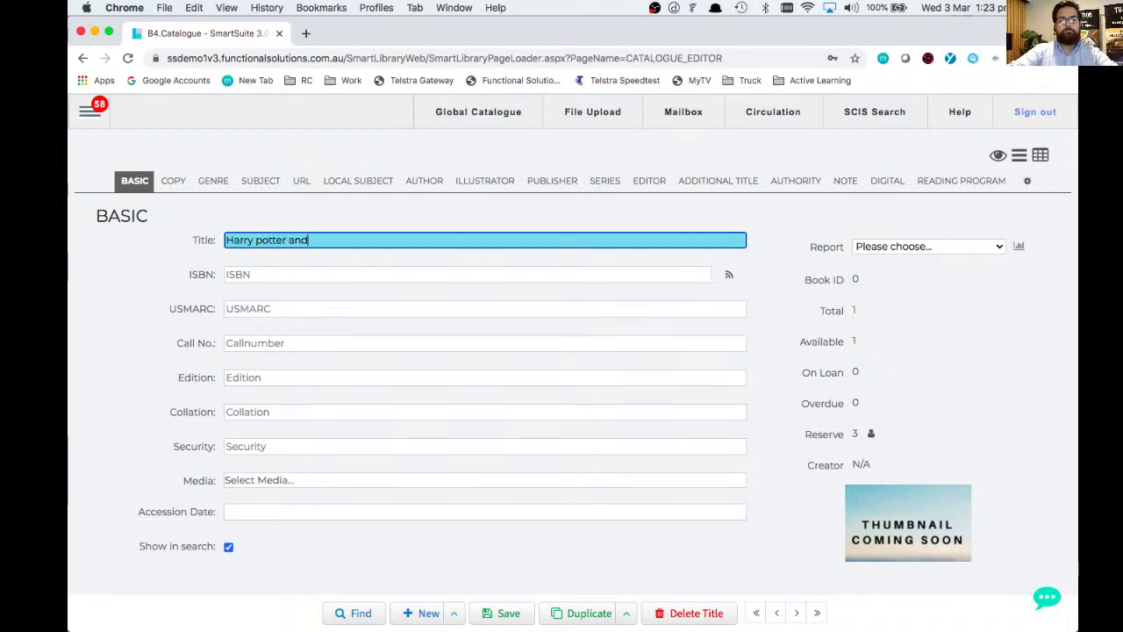
{"action": "type", "text": " the chamber of lollies"}
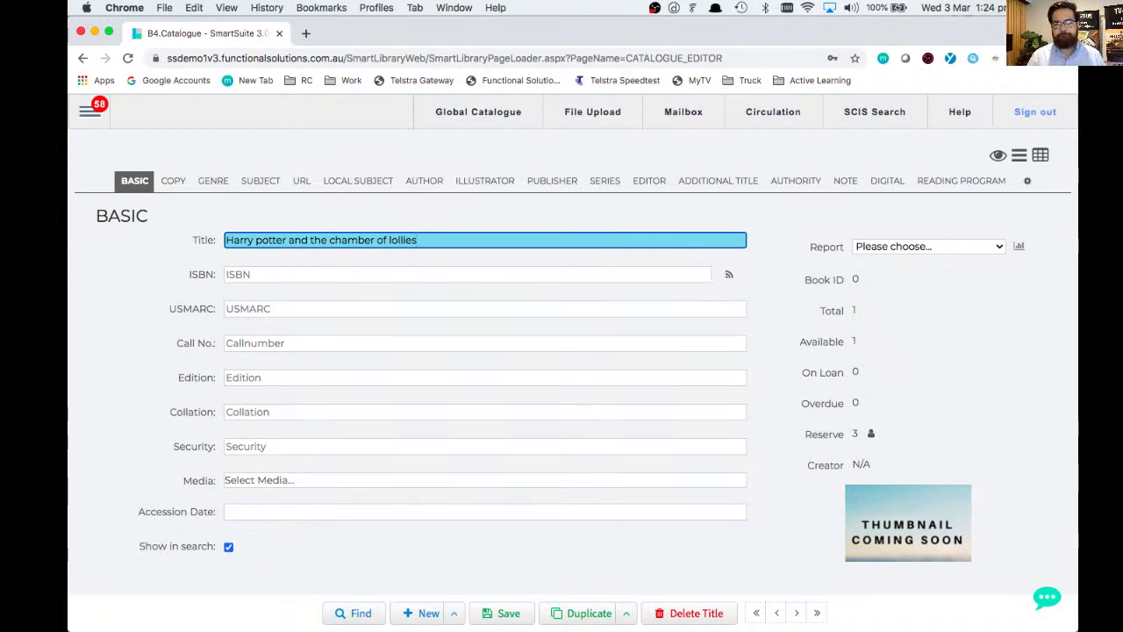
{"action": "left_click", "coordinate": [430, 273]}
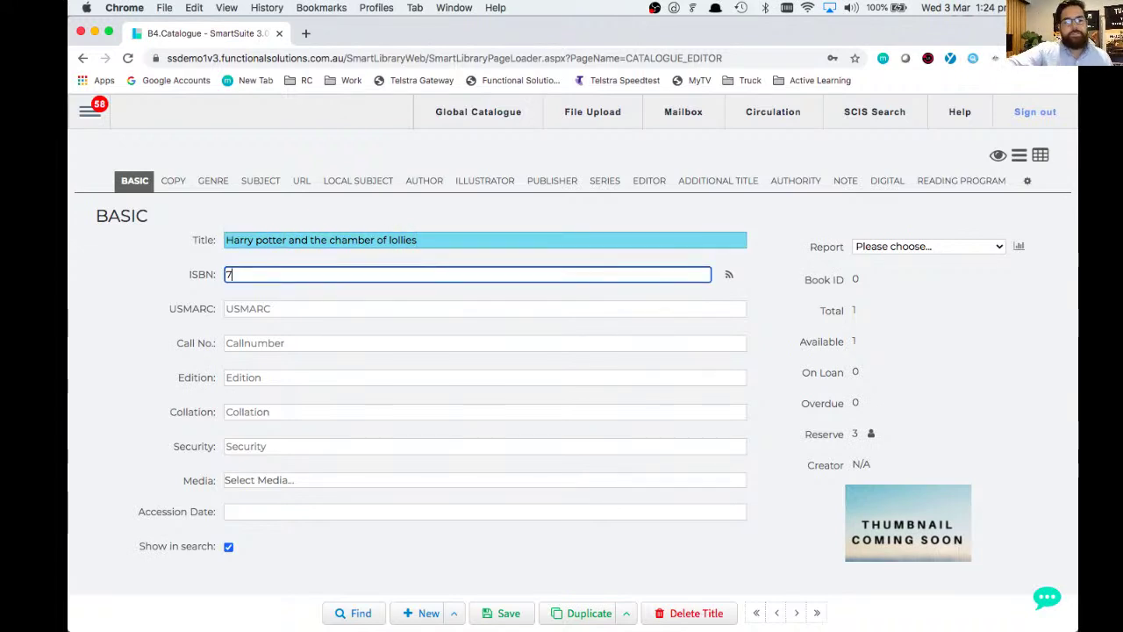
{"action": "type", "text": "76543567"}
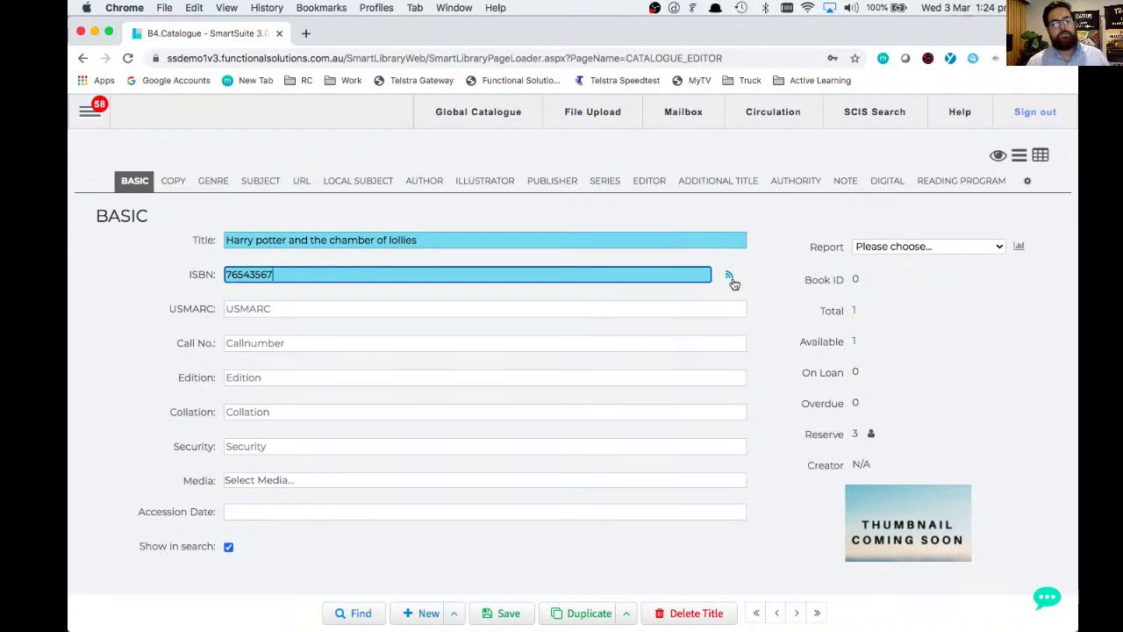
{"action": "left_click", "coordinate": [732, 280]}
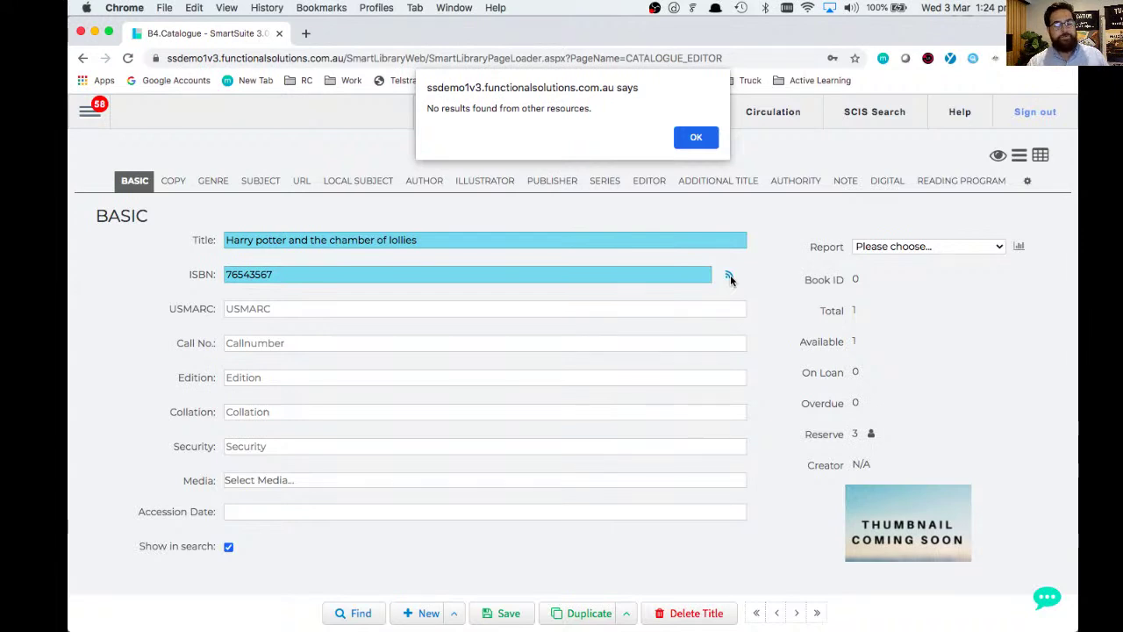
- Dismiss the no-results alert and enter call number JF839
{"action": "left_click", "coordinate": [703, 142]}
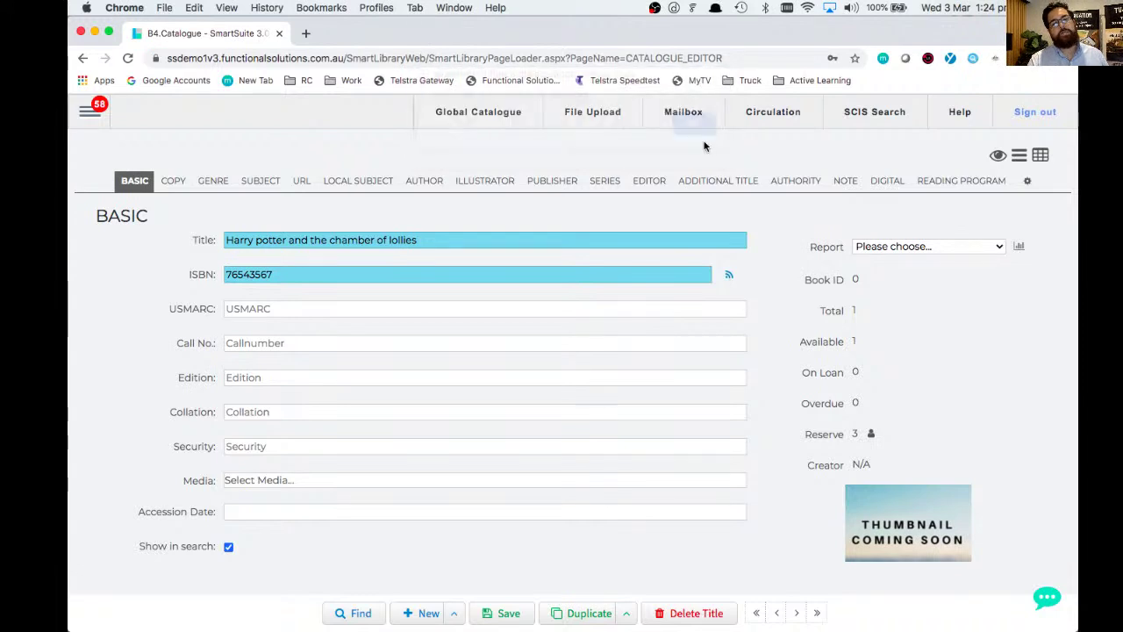
{"action": "left_click", "coordinate": [521, 341]}
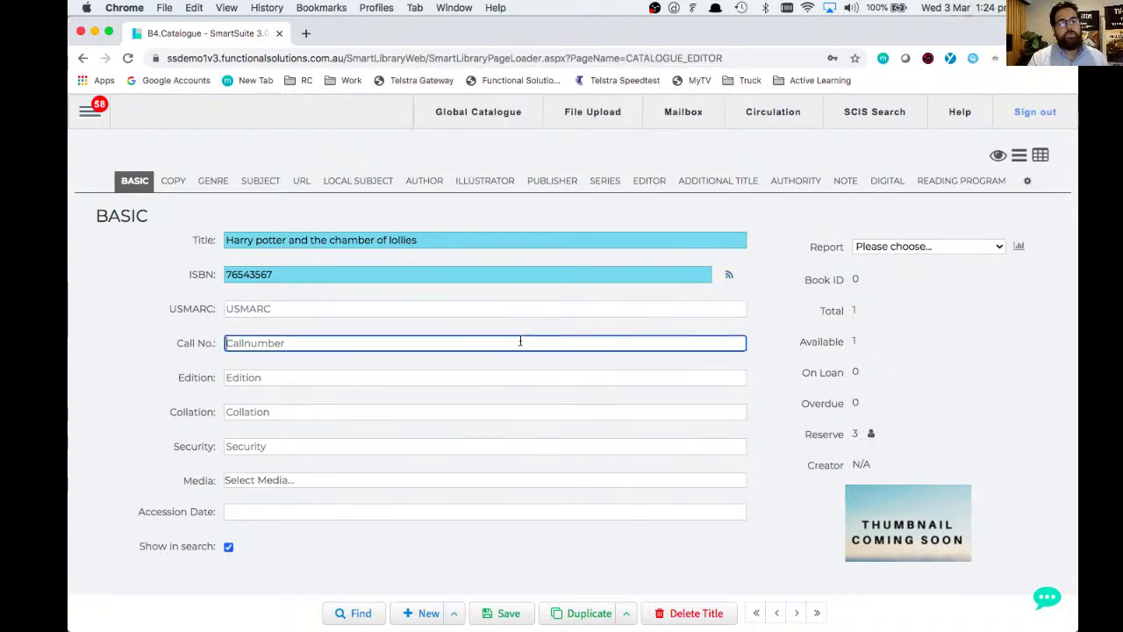
{"action": "type", "text": "JF839"}
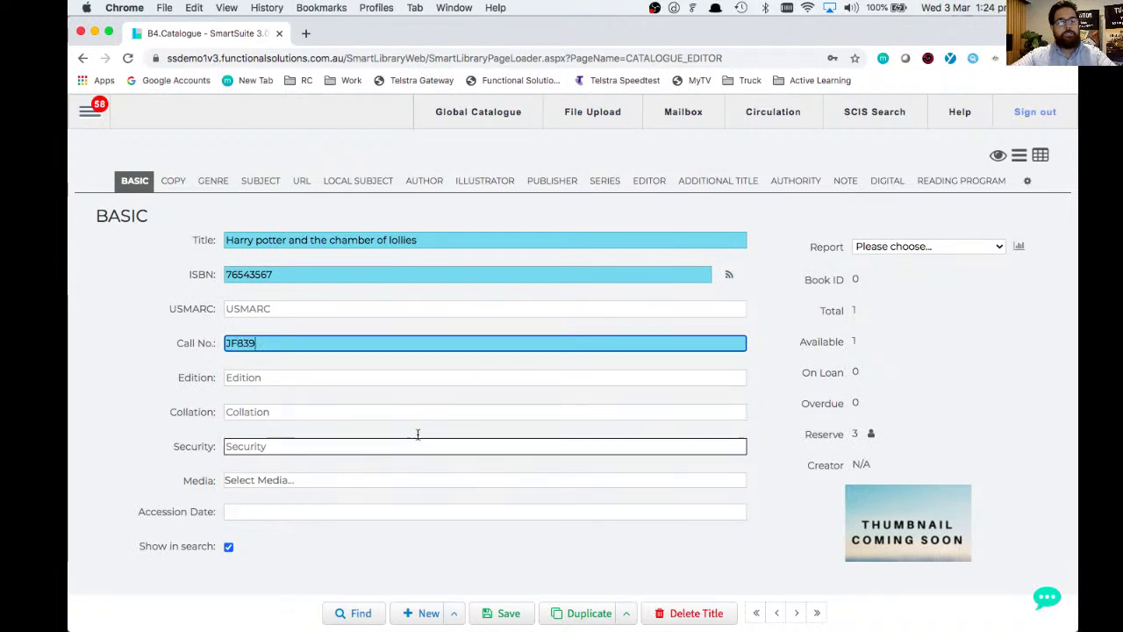
- Set the media type to Assessment and show the empty Subject section
{"action": "left_click", "coordinate": [384, 488]}
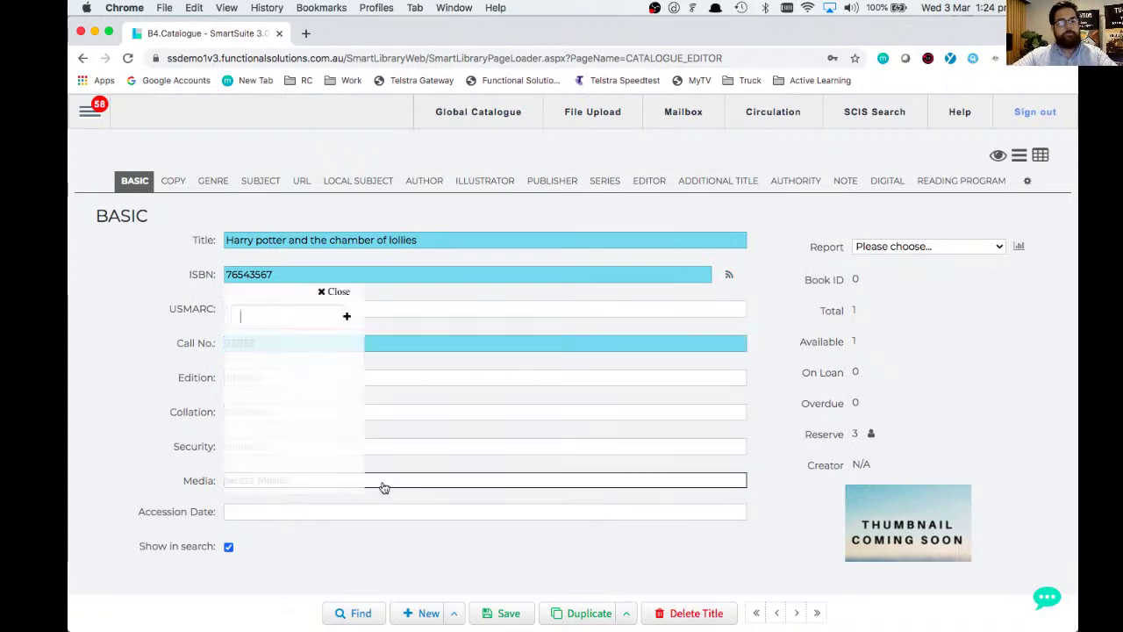
{"action": "scroll", "coordinate": [318, 426], "scroll_direction": "down", "scroll_amount": 5}
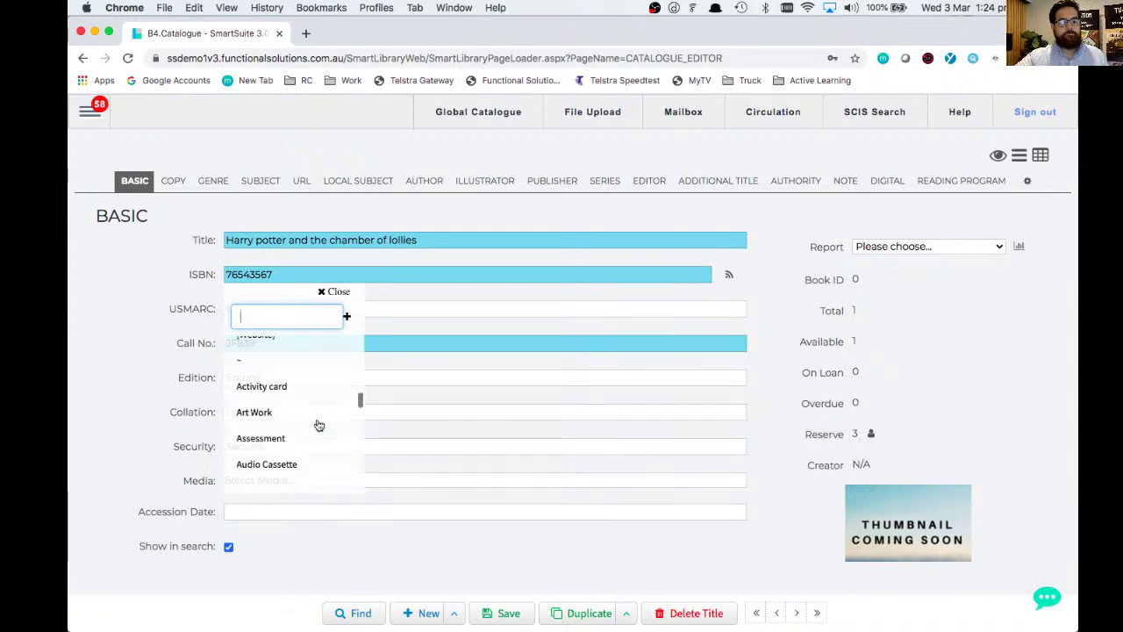
{"action": "left_click", "coordinate": [270, 441]}
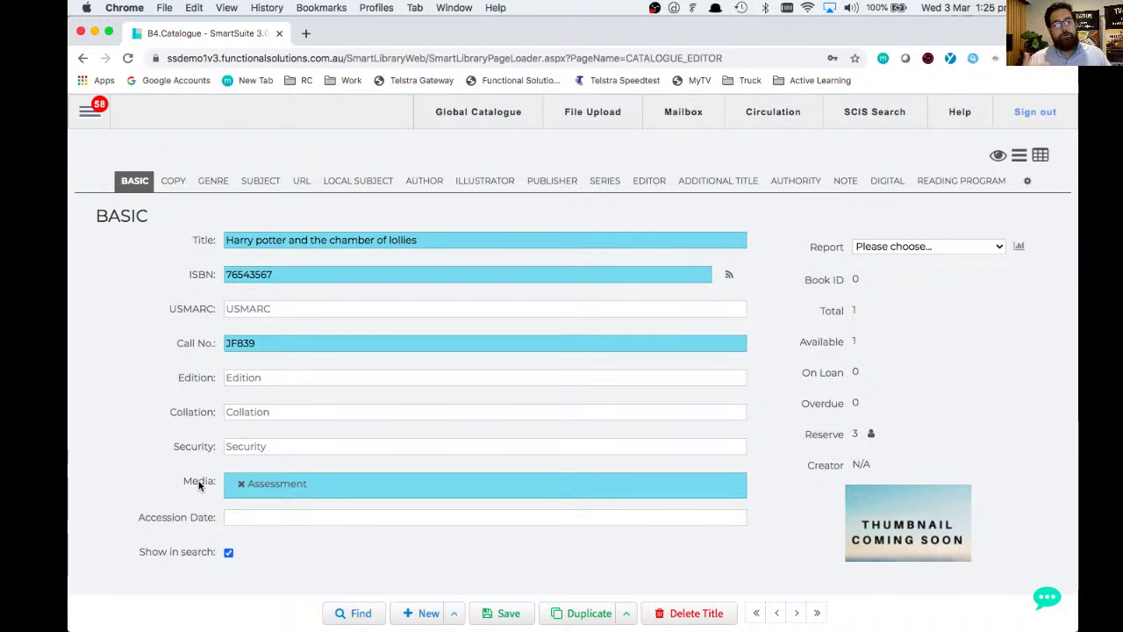
{"action": "left_click", "coordinate": [260, 183]}
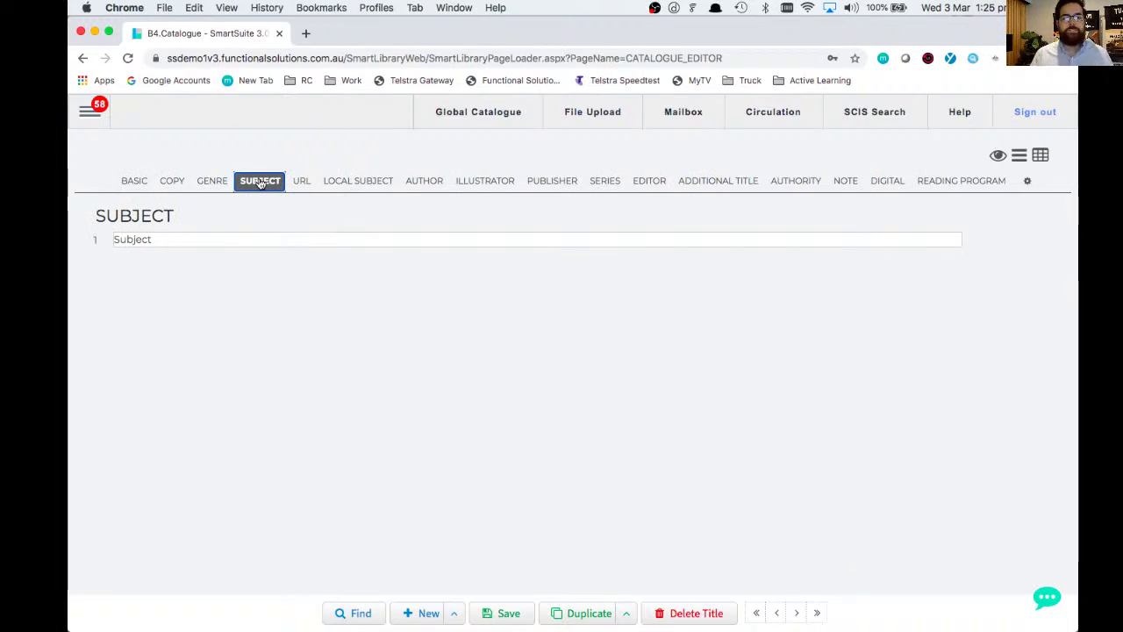
- Look up and add Fiction, then Fiction - Authorship, as subjects 1 and 2
{"action": "left_click", "coordinate": [254, 245]}
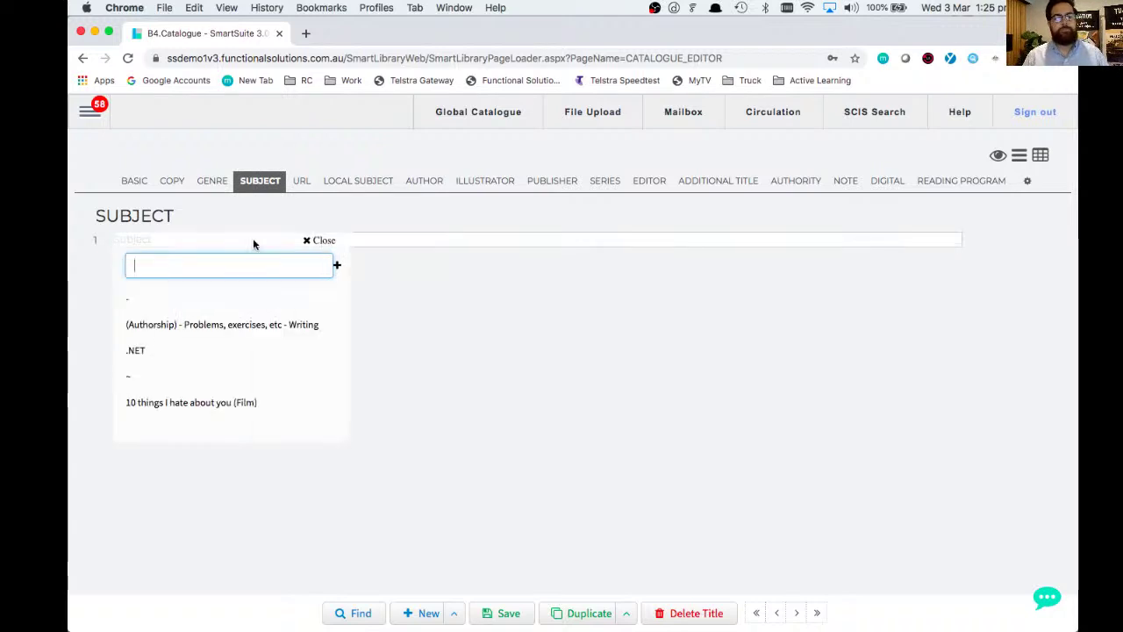
{"action": "type", "text": "fict"}
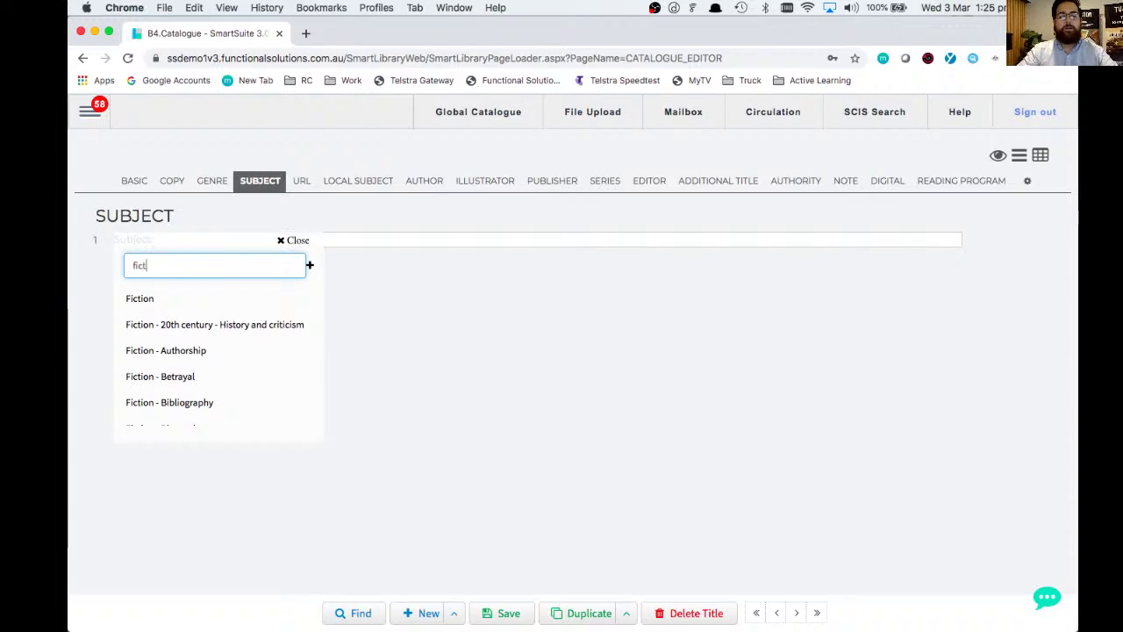
{"action": "type", "text": "i"}
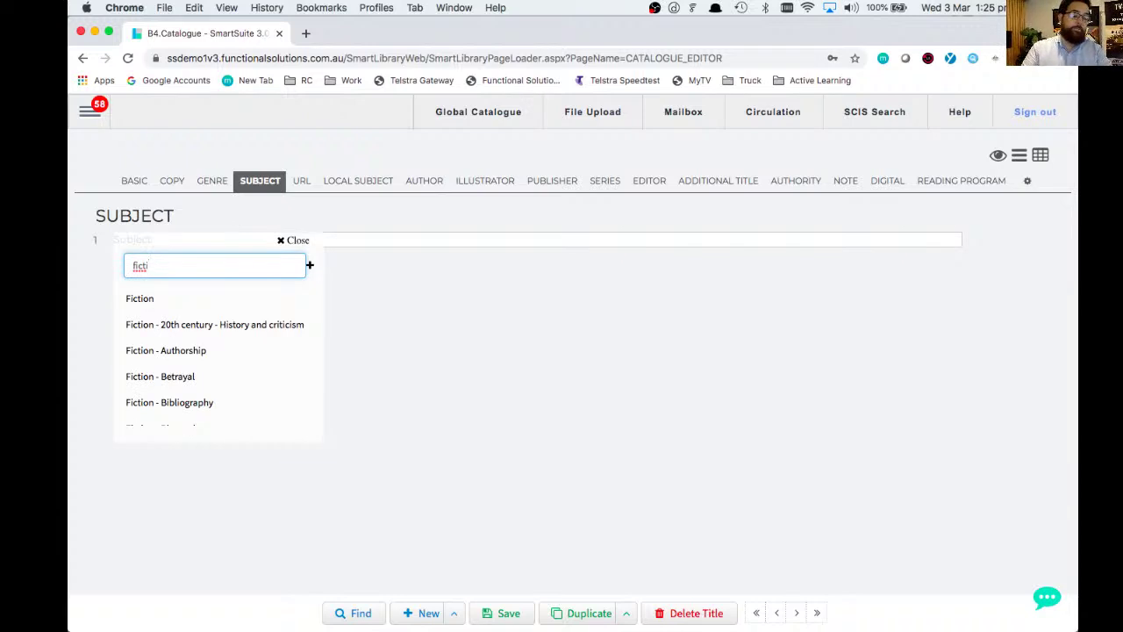
{"action": "left_click", "coordinate": [140, 300]}
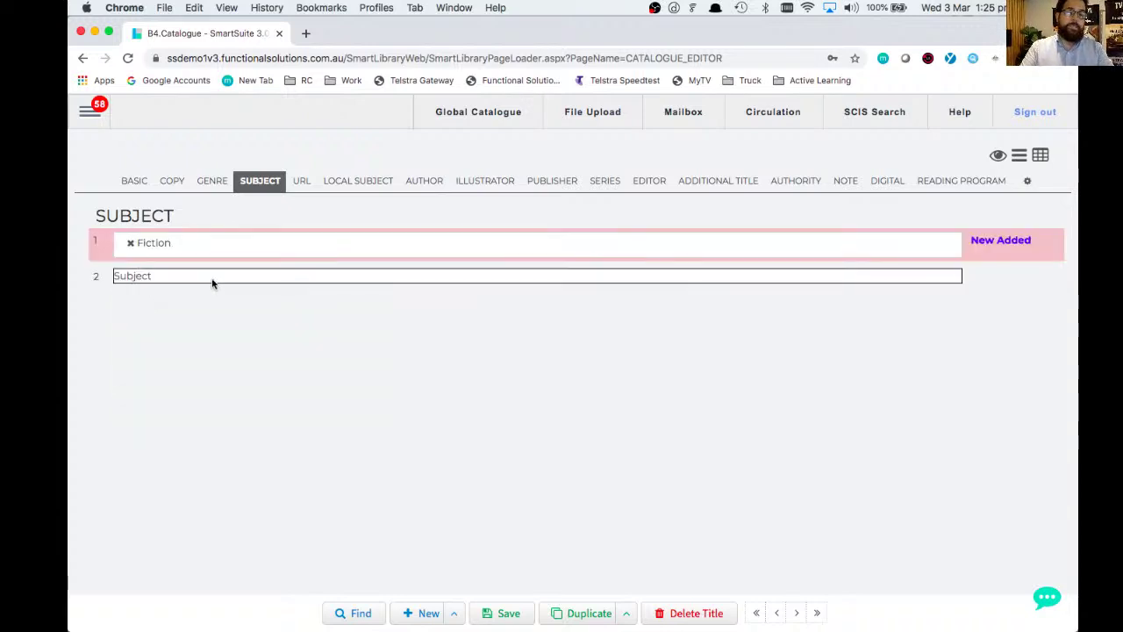
{"action": "left_click", "coordinate": [213, 282]}
{"action": "type", "text": "Fic"}
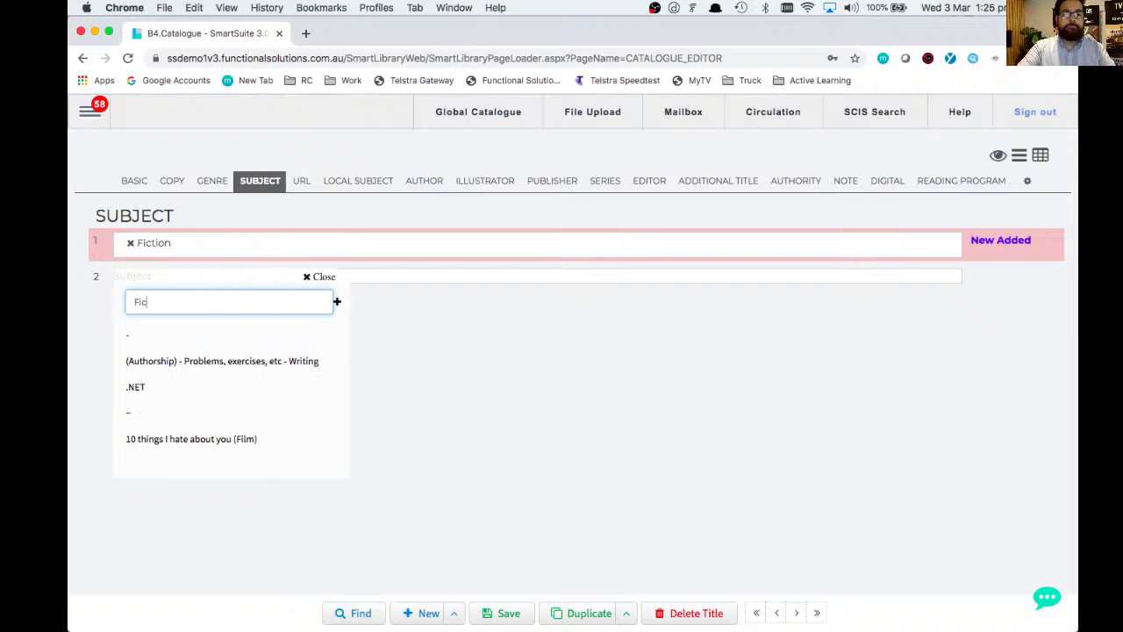
{"action": "type", "text": "tio"}
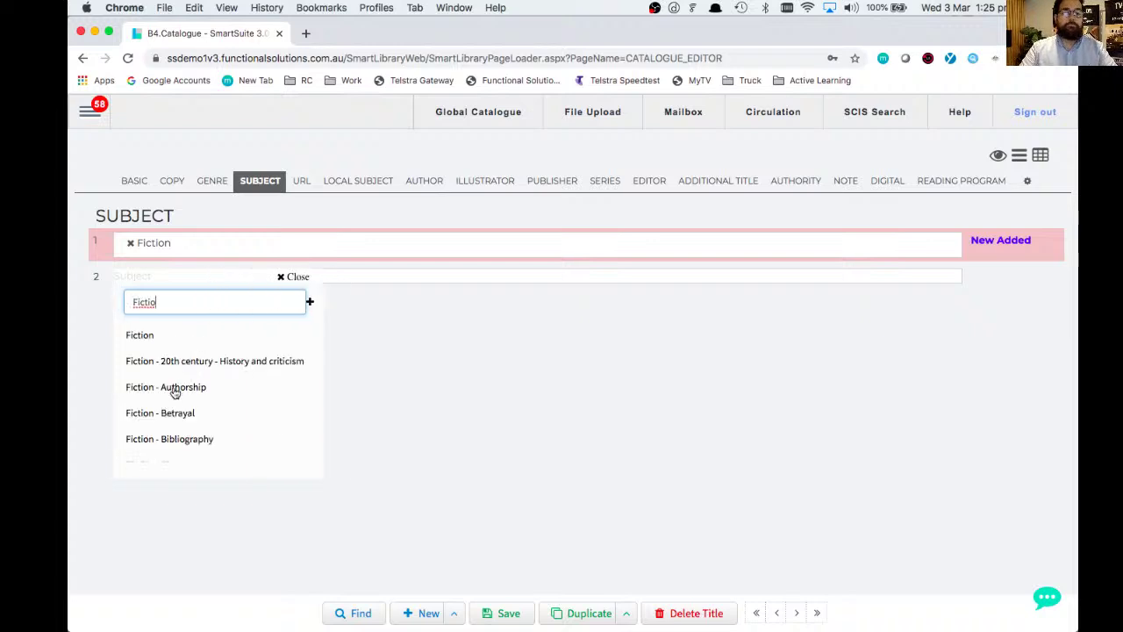
{"action": "left_click", "coordinate": [178, 387]}
- Type 'Fiction - Fantasy - Comedy' as the third subject, which finds no match
{"action": "left_click", "coordinate": [198, 317]}
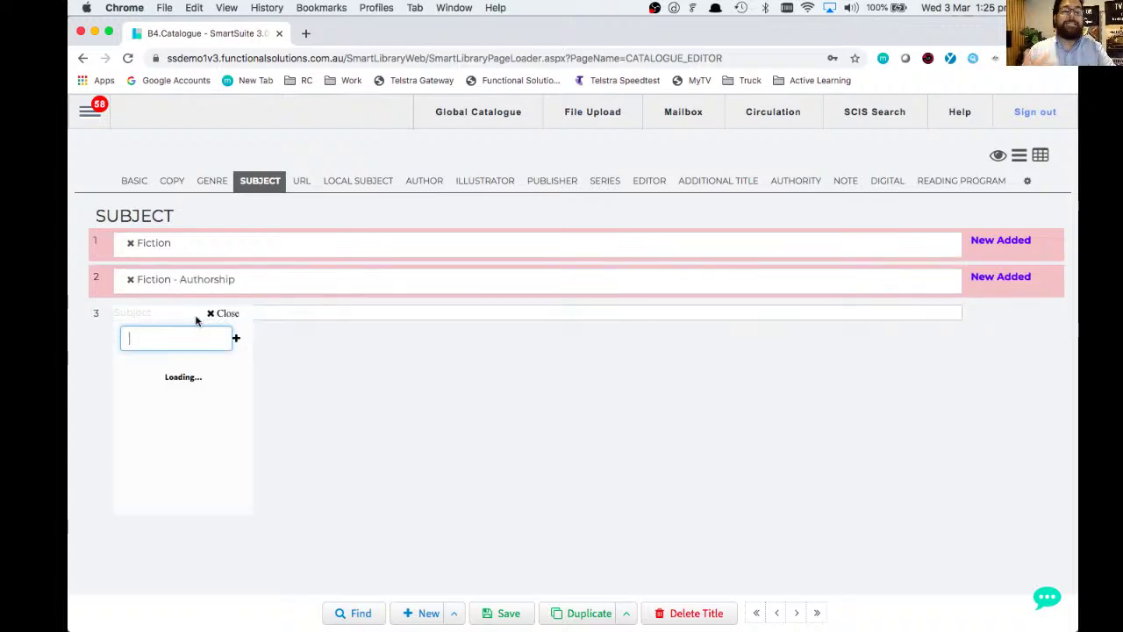
{"action": "type", "text": "Fic"}
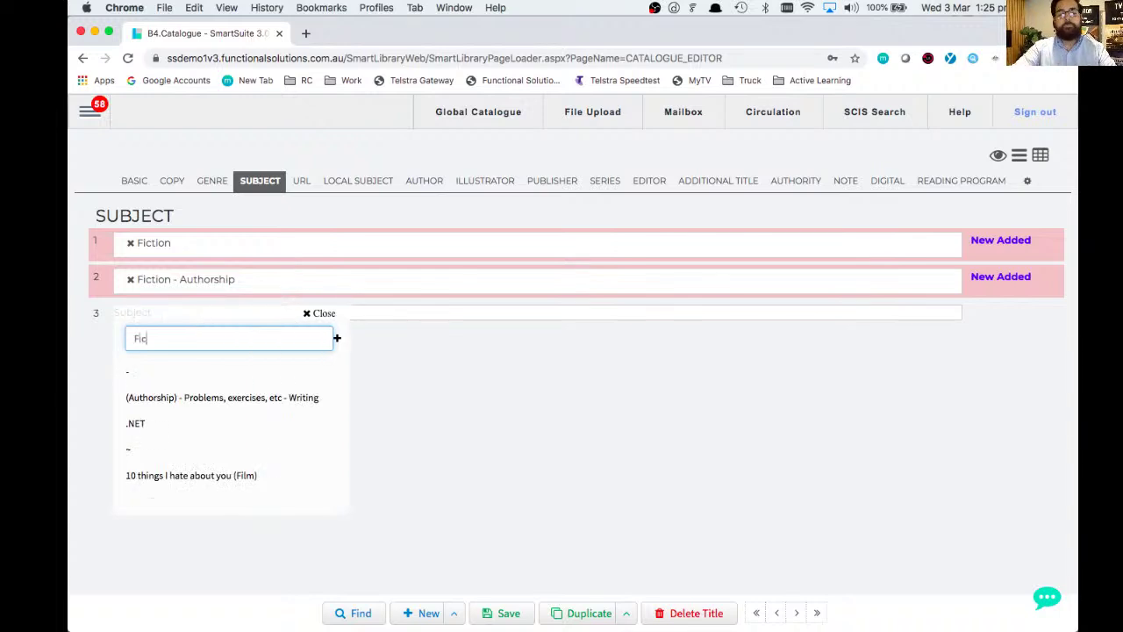
{"action": "type", "text": "tion - Fantasy - Comm"}
{"action": "key", "text": "BackSpace"}
{"action": "type", "text": "edy"}
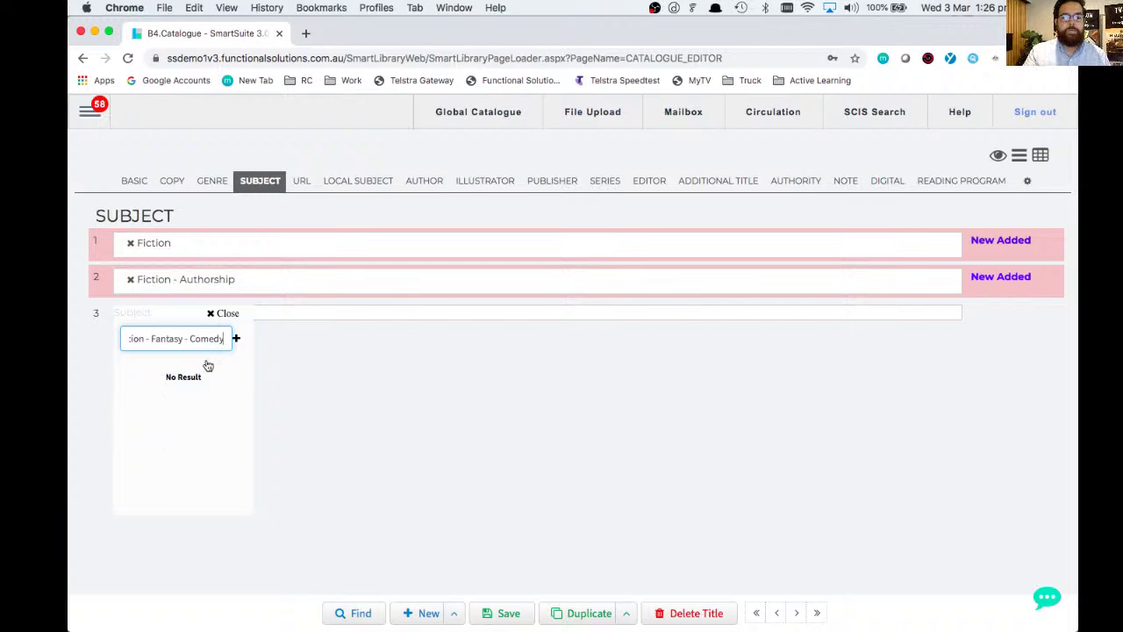
- Add 'Fiction - Fantasy - Comedy' to the subject database and confirm it as the third subject
{"action": "left_click", "coordinate": [236, 340]}
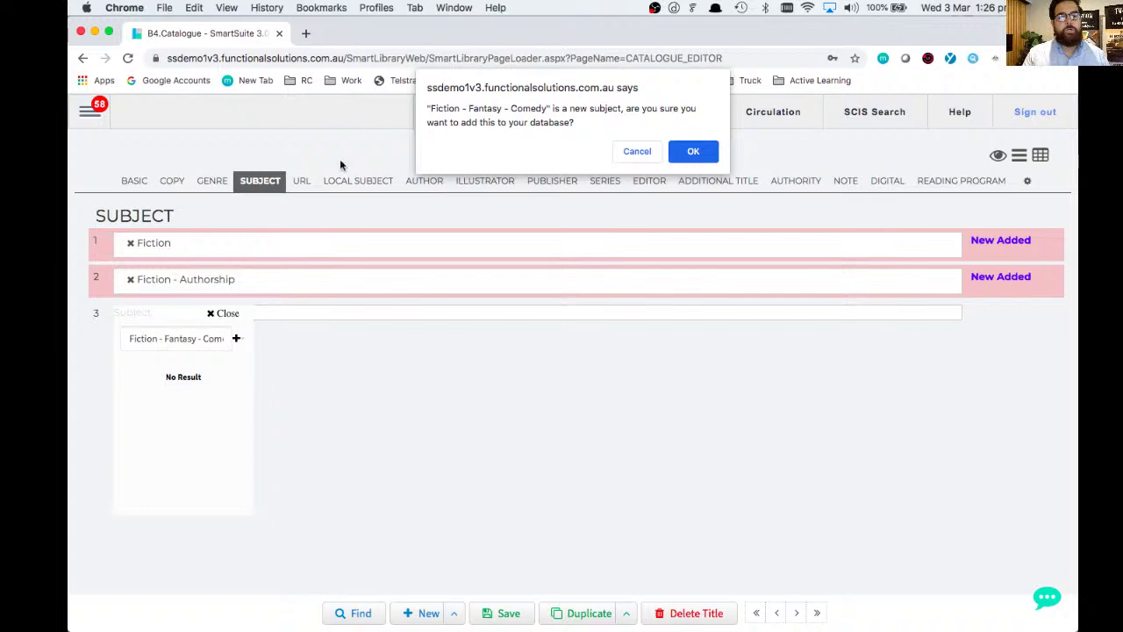
{"action": "left_click_drag", "start_coordinate": [430, 108], "coordinate": [547, 106]}
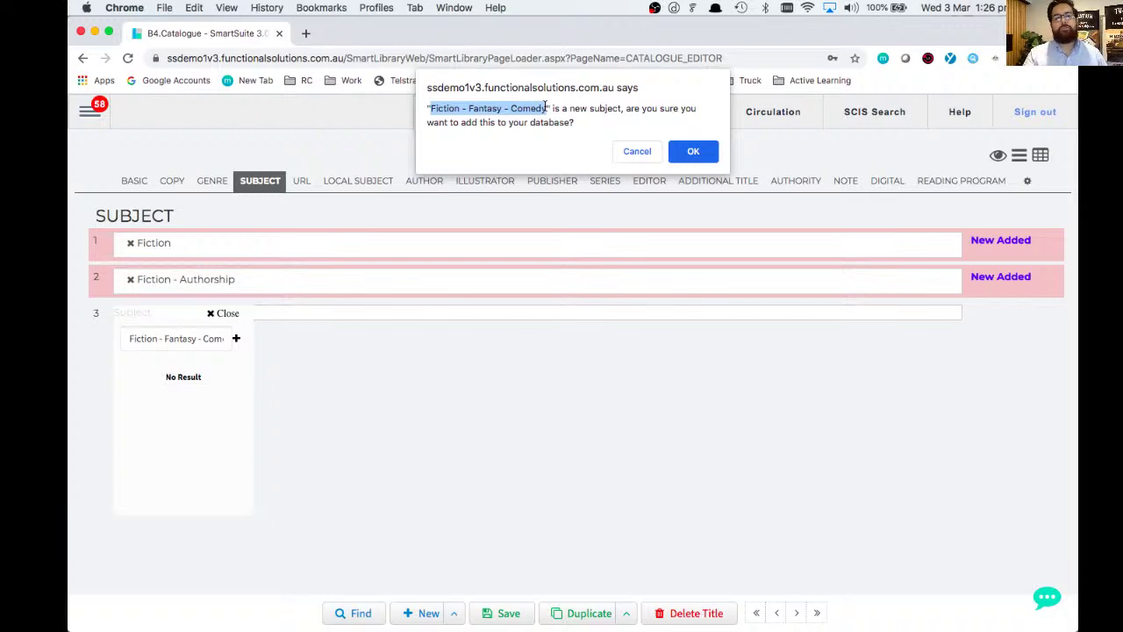
{"action": "left_click", "coordinate": [692, 152]}
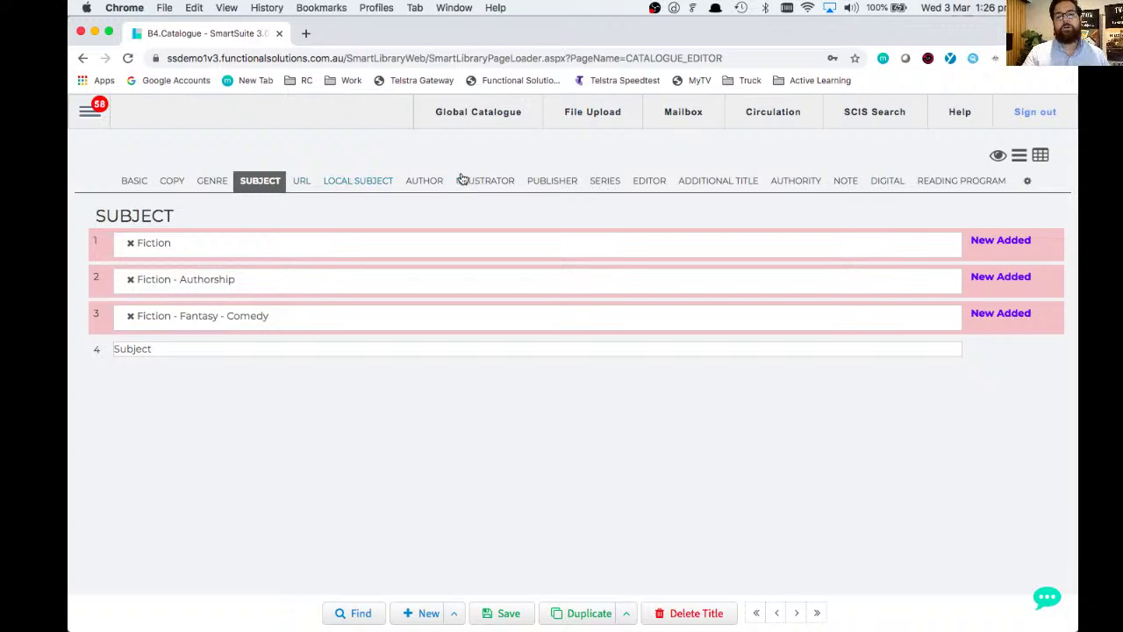
- Save the new title from its BASIC details, giving it Book ID 1153769
{"action": "left_click", "coordinate": [134, 182]}
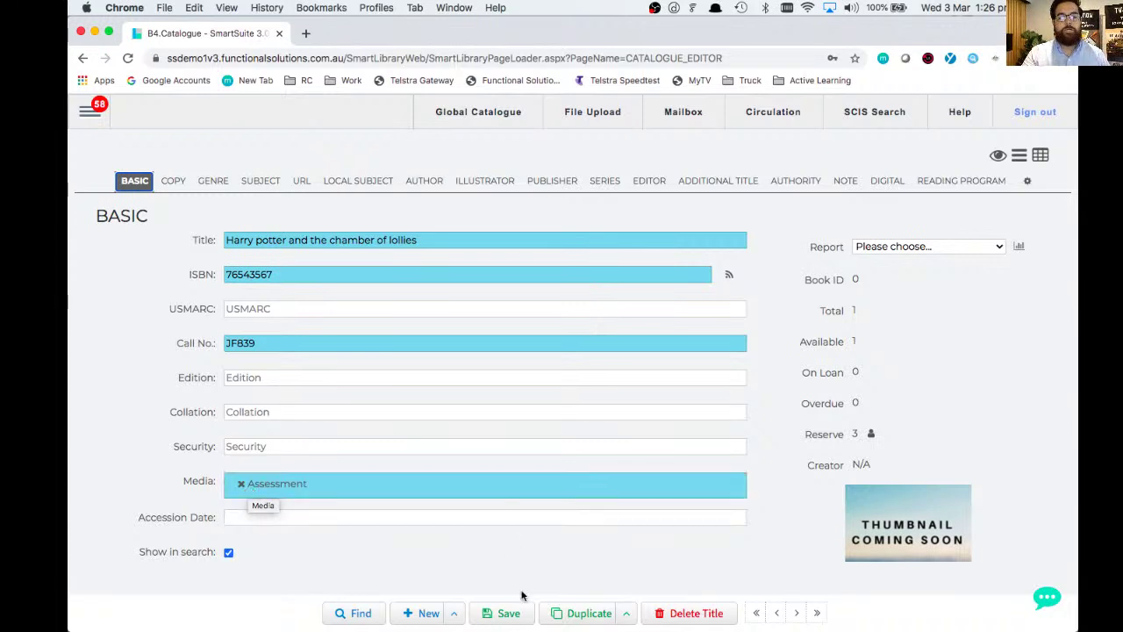
{"action": "left_click", "coordinate": [509, 614]}
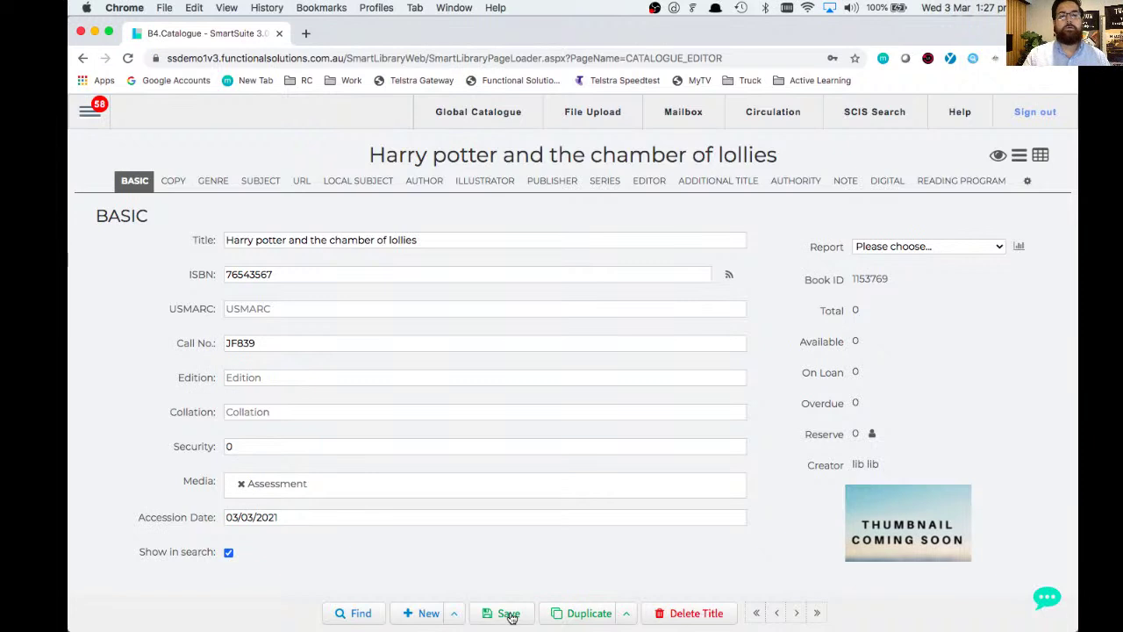
- Give copy 1 barcode 43532432 and status Available
{"action": "left_click", "coordinate": [173, 183]}
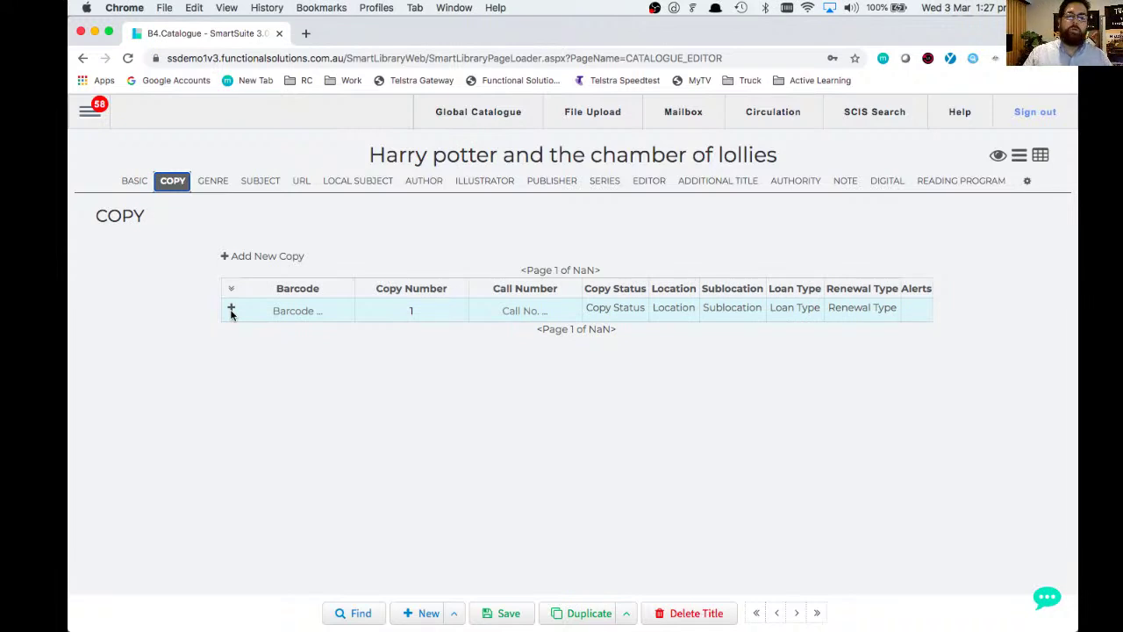
{"action": "left_click", "coordinate": [302, 309]}
{"action": "type", "text": "43532432"}
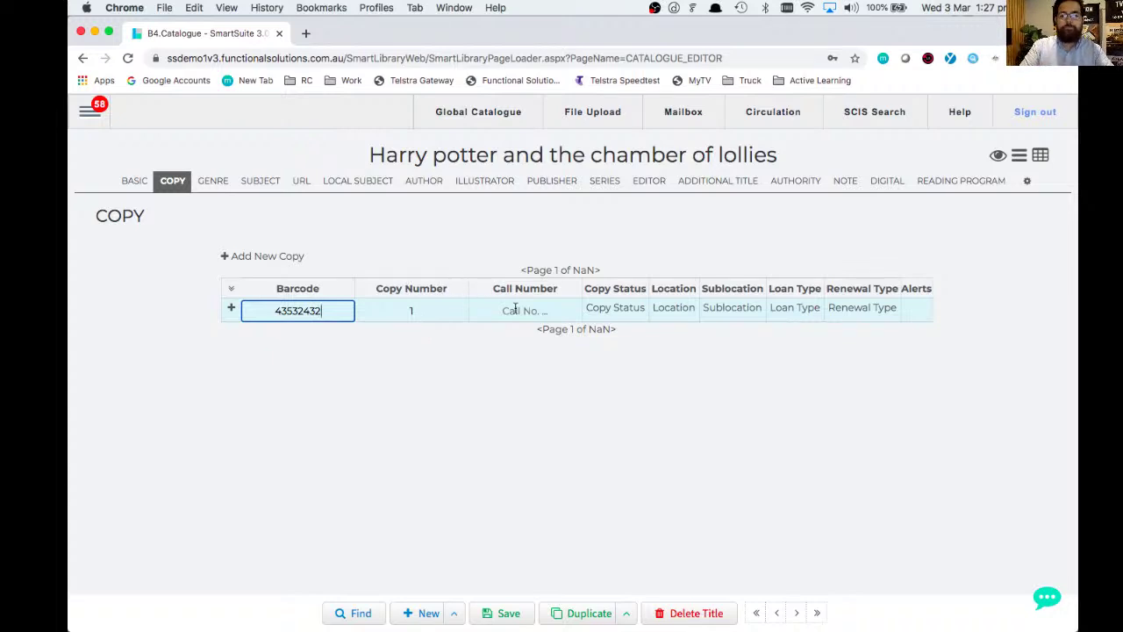
{"action": "left_click", "coordinate": [614, 313]}
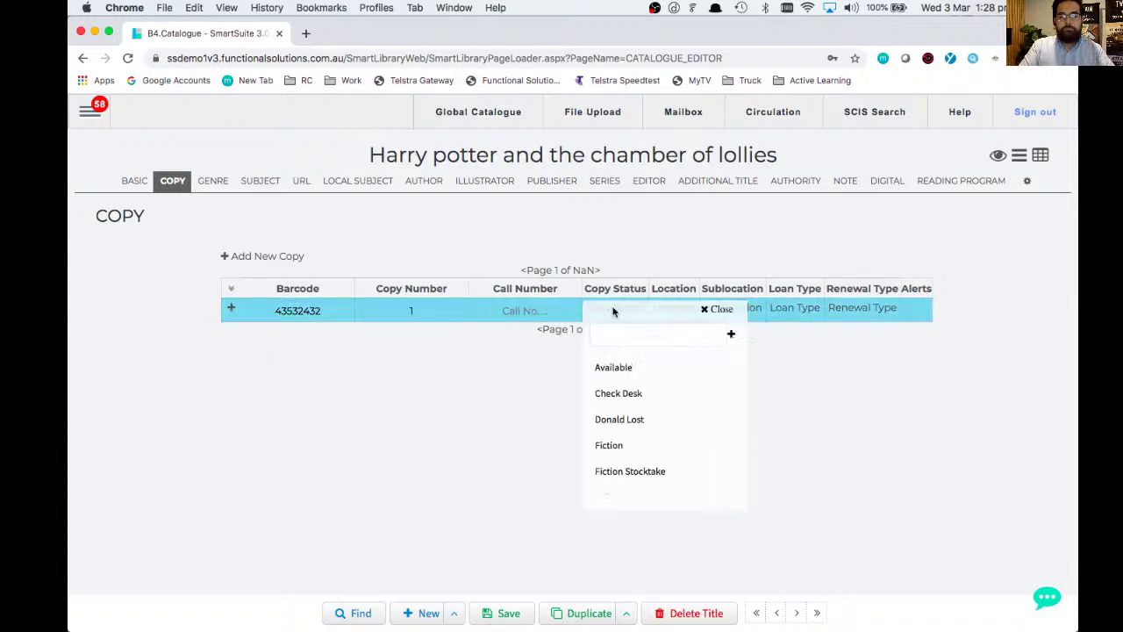
{"action": "left_click", "coordinate": [629, 362]}
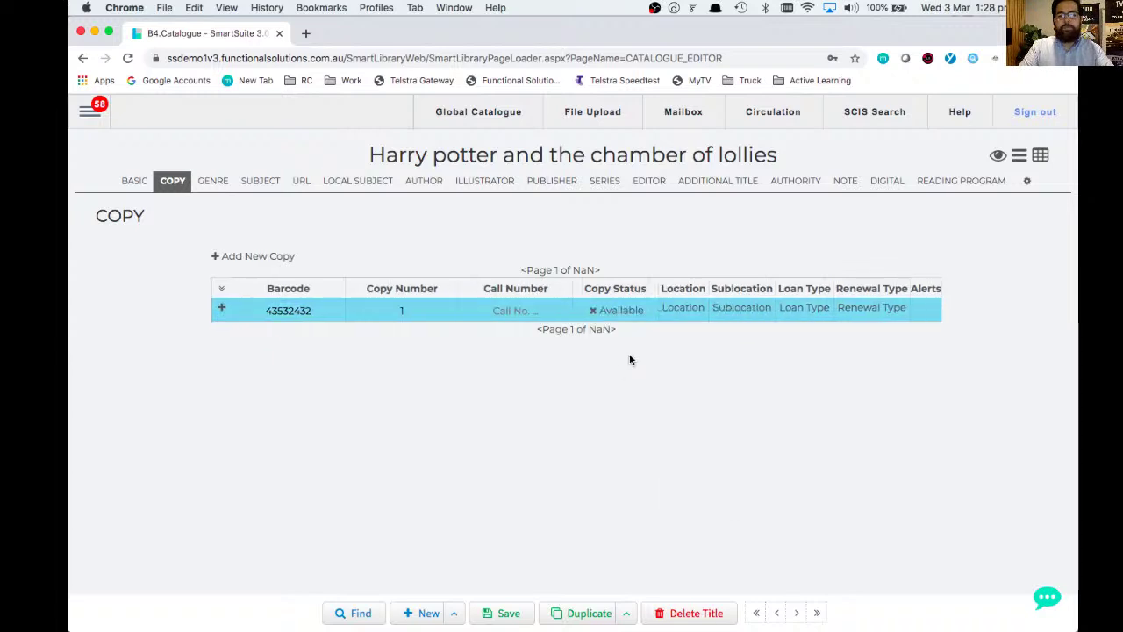
- Set the copy's location to Gorman Learning Centre and sublocation to Art Collection
{"action": "left_click", "coordinate": [680, 313]}
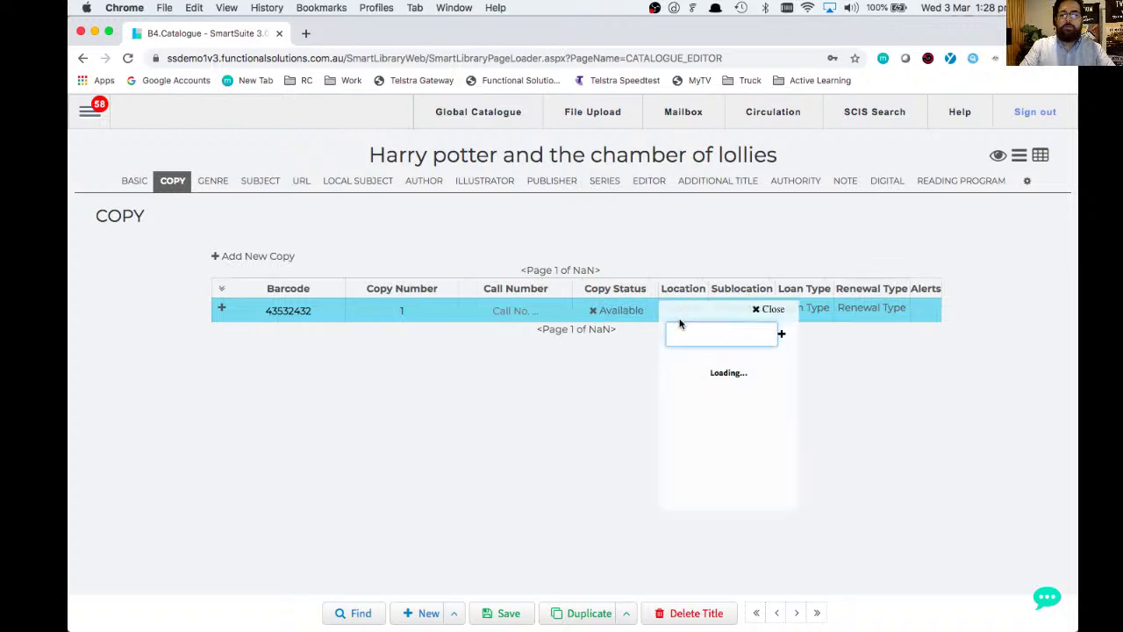
{"action": "scroll", "coordinate": [702, 395], "scroll_direction": "down", "scroll_amount": 5}
{"action": "scroll", "coordinate": [701, 412], "scroll_direction": "down", "scroll_amount": 3}
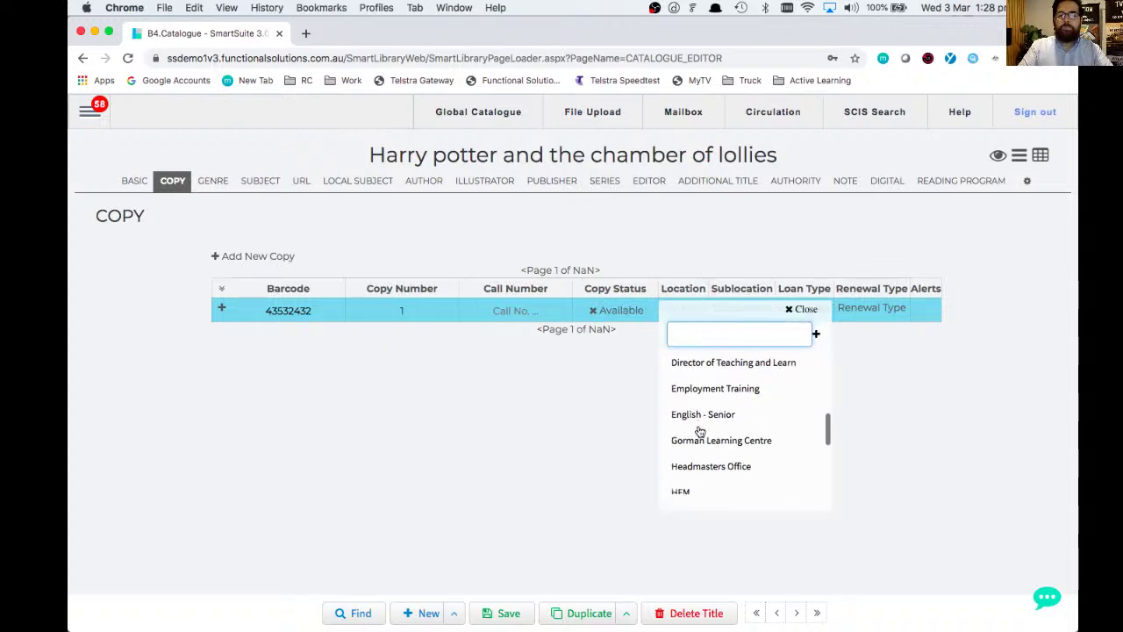
{"action": "left_click", "coordinate": [699, 421]}
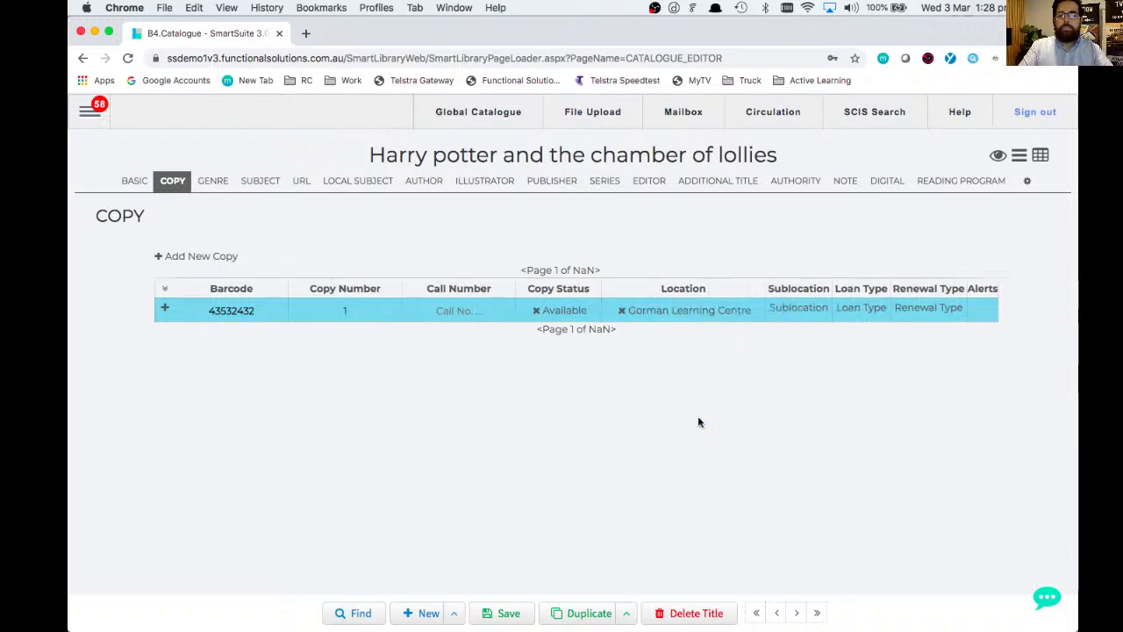
{"action": "left_click", "coordinate": [797, 309]}
{"action": "scroll", "coordinate": [816, 405], "scroll_direction": "down", "scroll_amount": 2}
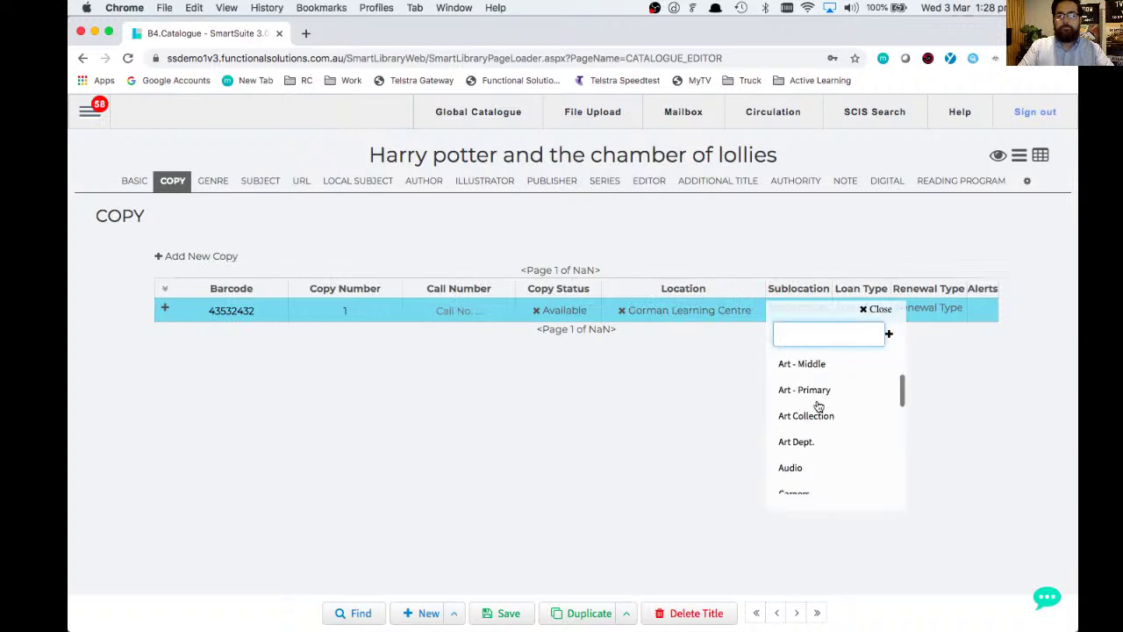
{"action": "left_click", "coordinate": [806, 422]}
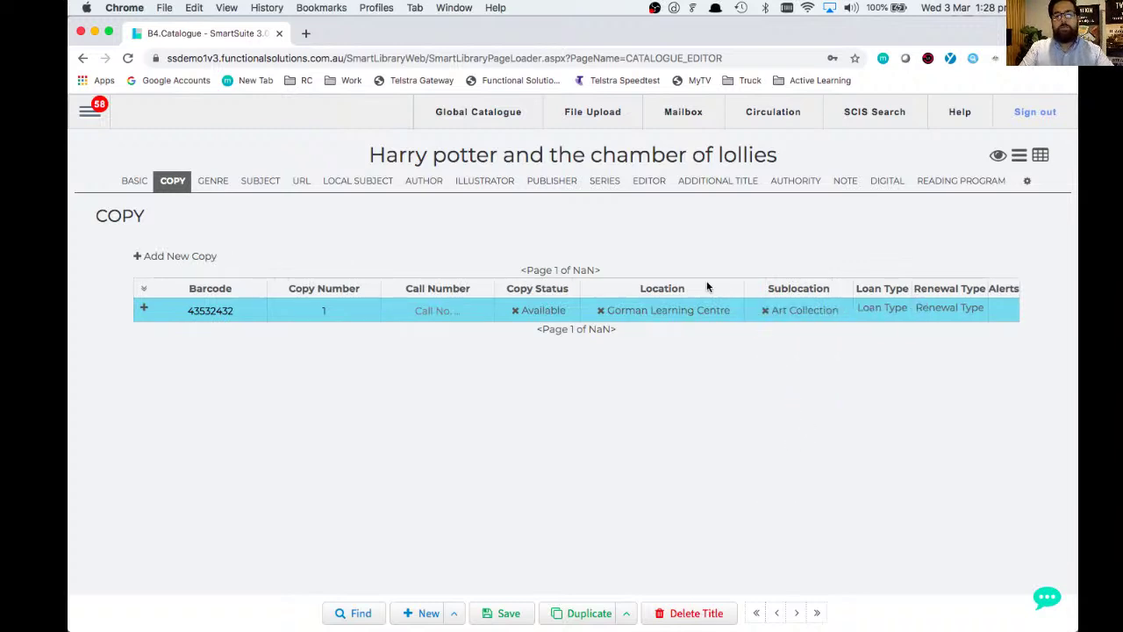
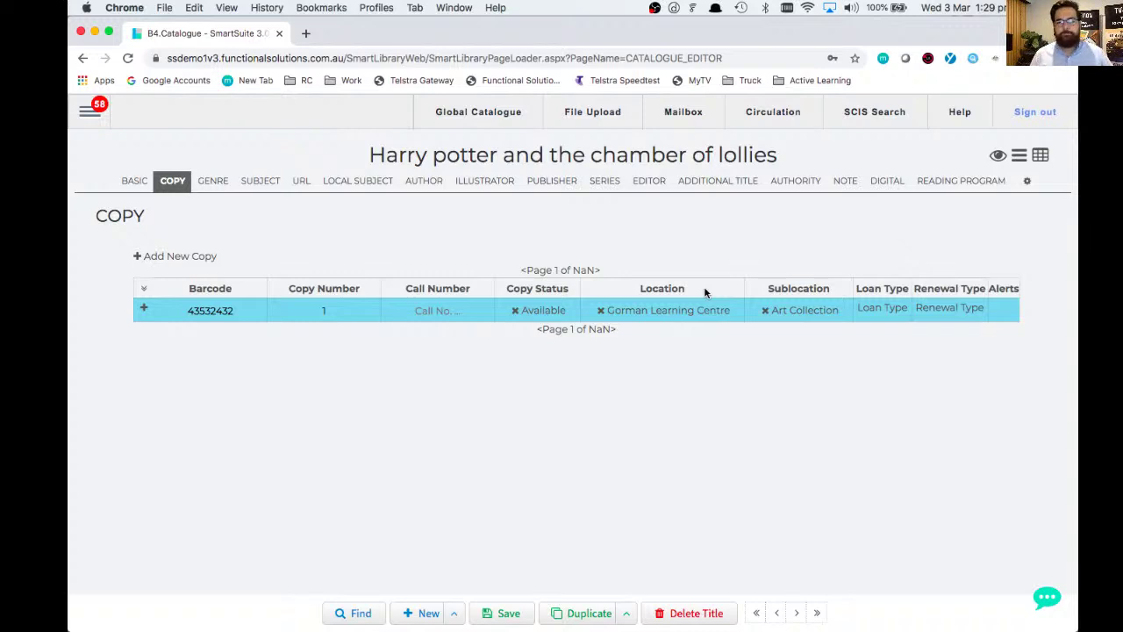
- Set both the loan type and renewal type of copy 43532432 to Fortnightly
{"action": "left_click", "coordinate": [881, 315]}
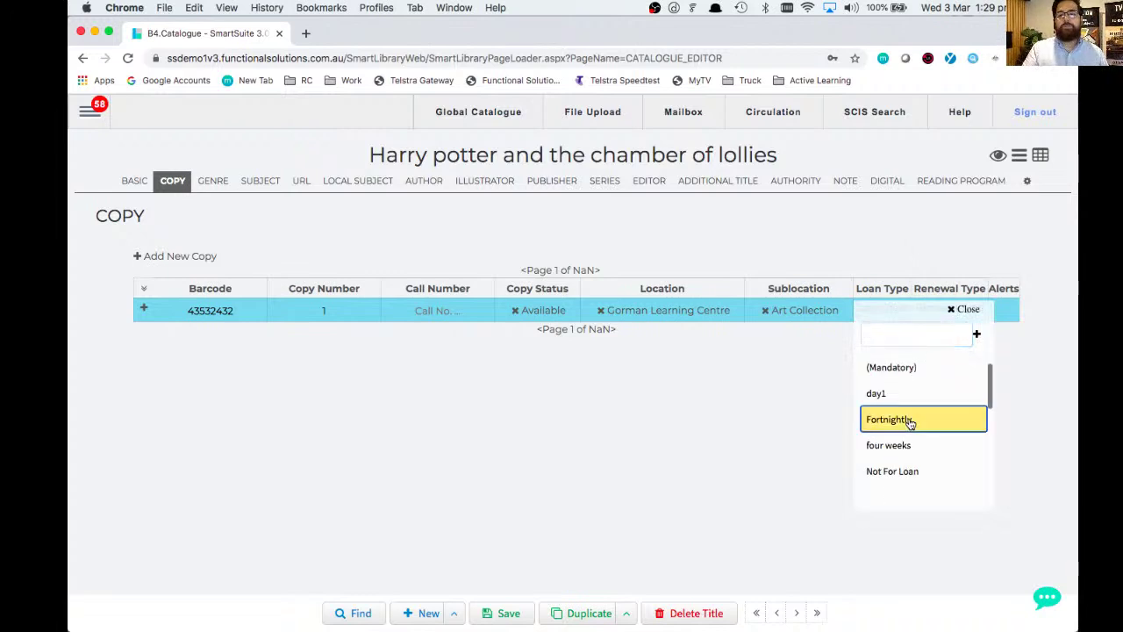
{"action": "left_click", "coordinate": [904, 423]}
{"action": "left_click", "coordinate": [958, 316]}
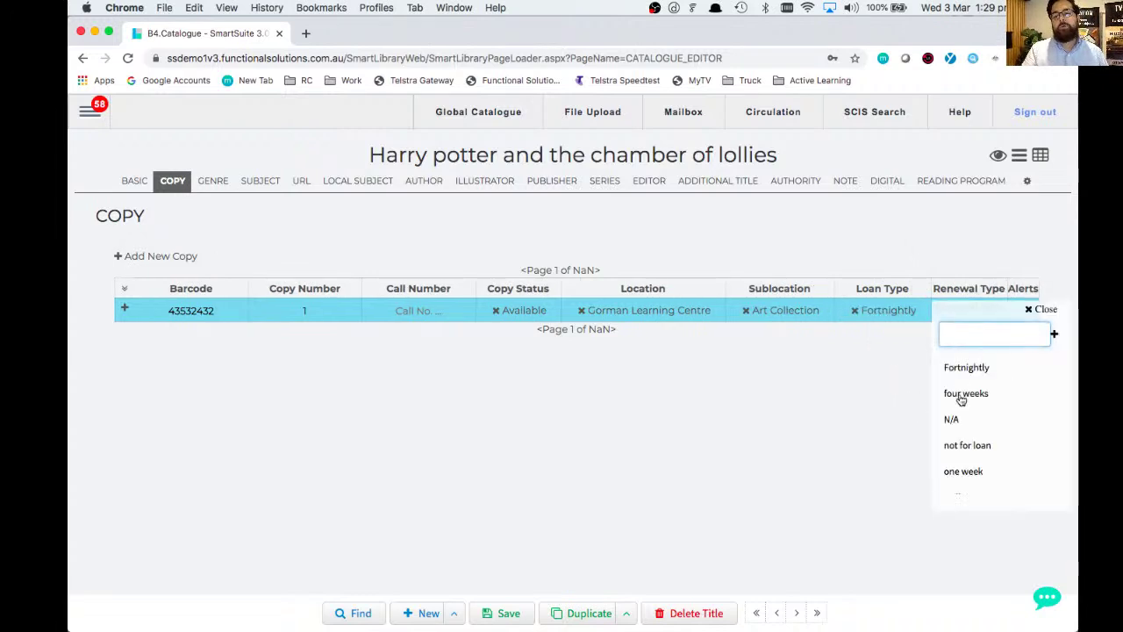
{"action": "left_click", "coordinate": [962, 370]}
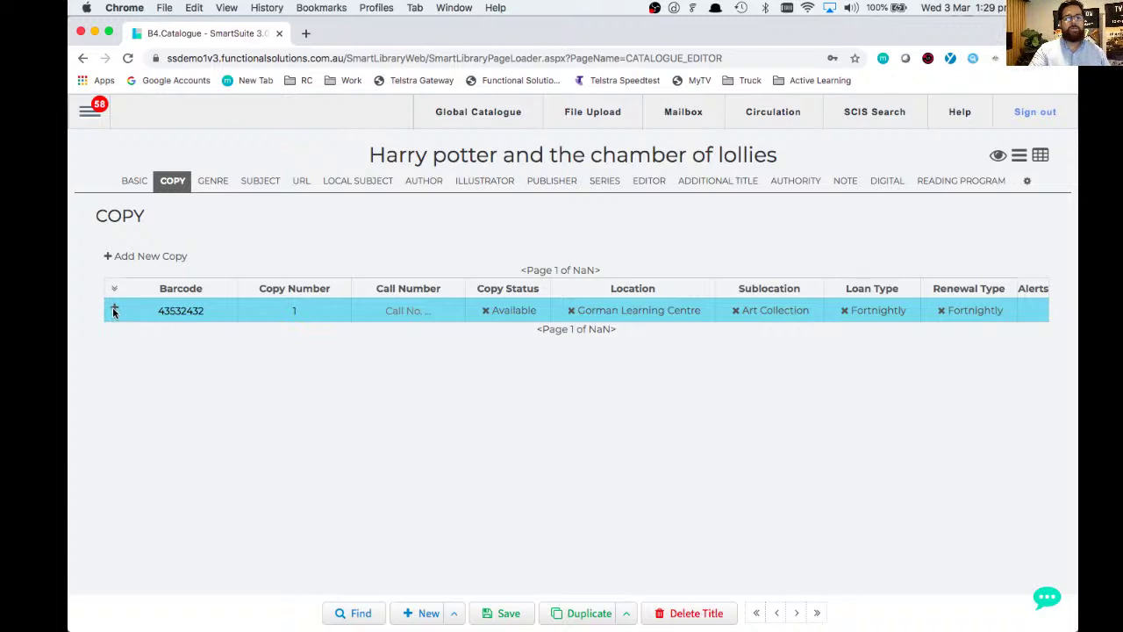
- Expand copy 43532432's extra details, enter 213 as its cost, and save
{"action": "left_click", "coordinate": [113, 309]}
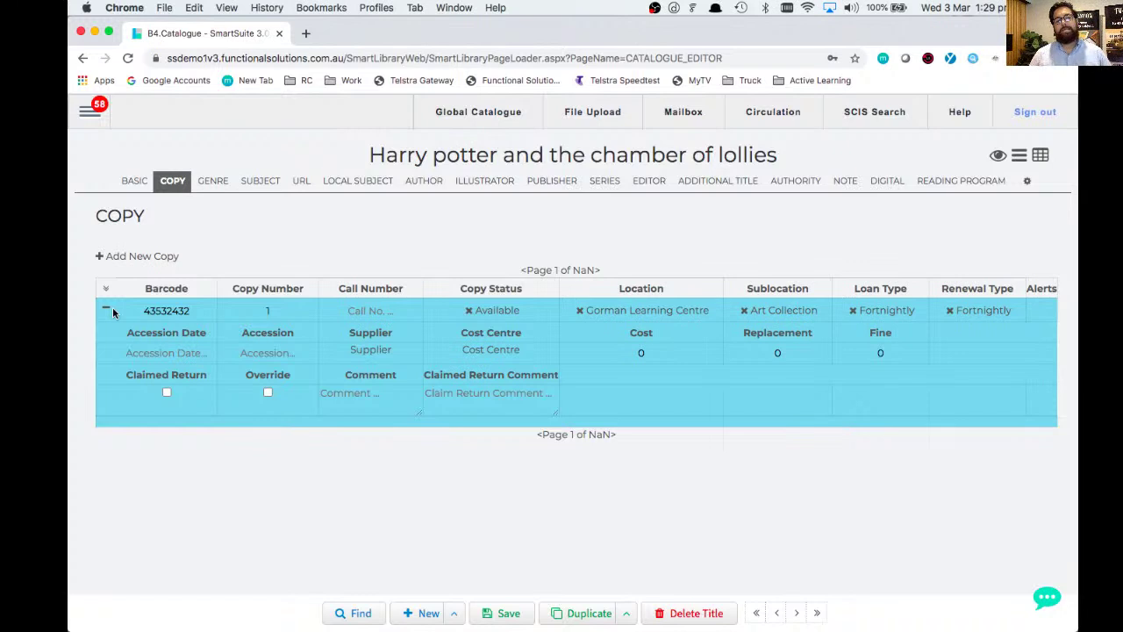
{"action": "left_click", "coordinate": [657, 354]}
{"action": "type", "text": "213"}
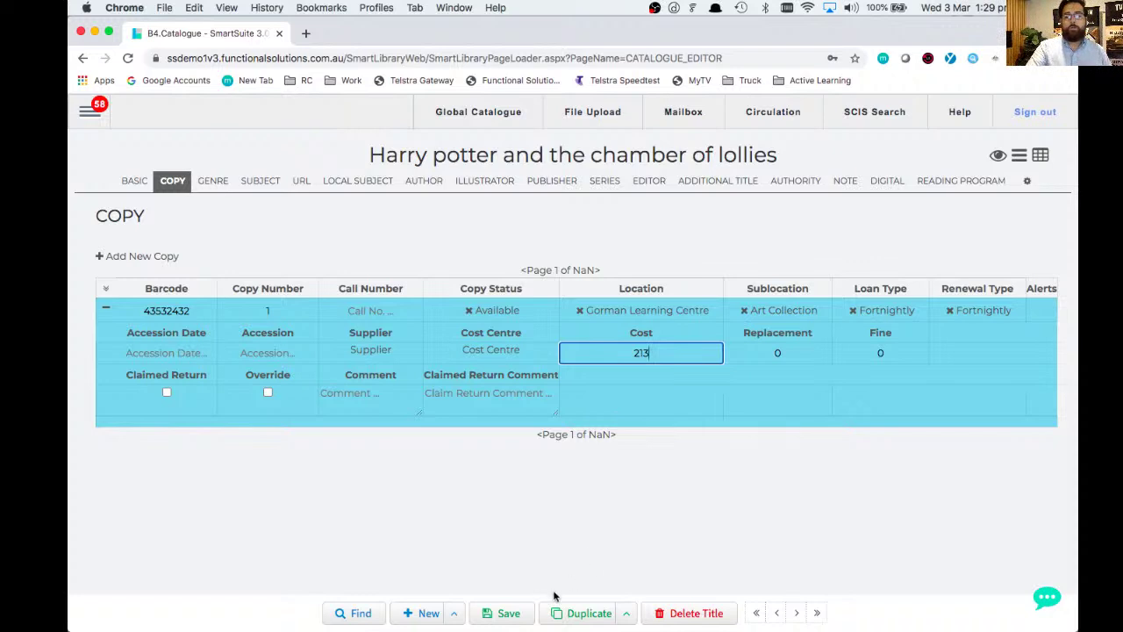
{"action": "left_click", "coordinate": [509, 614]}
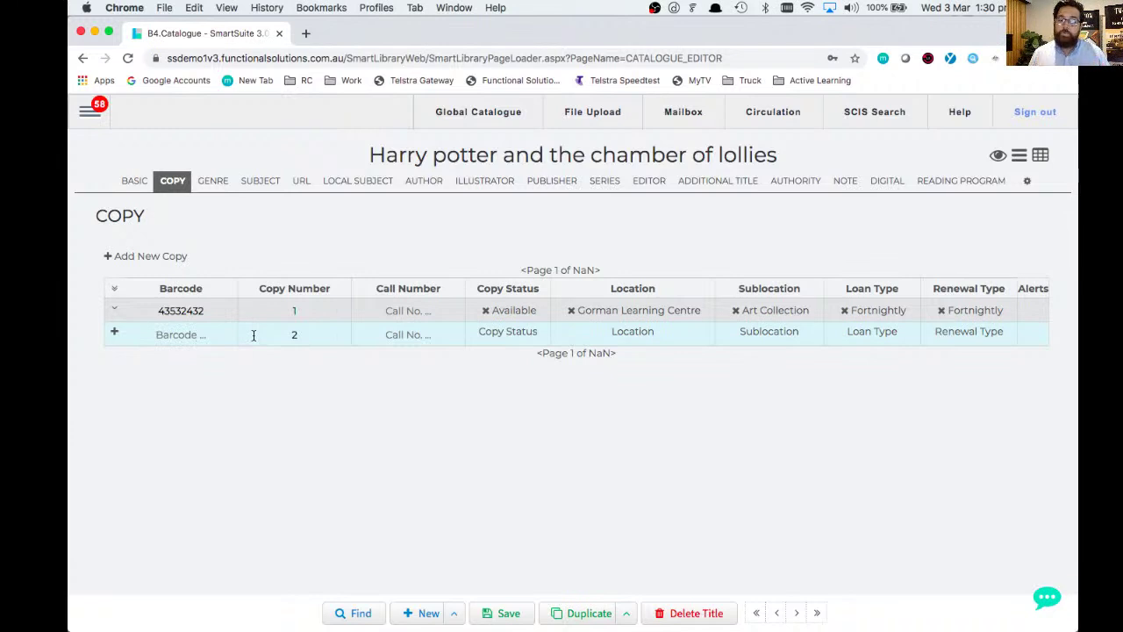
{"action": "left_click_drag", "start_coordinate": [163, 311], "coordinate": [214, 305]}
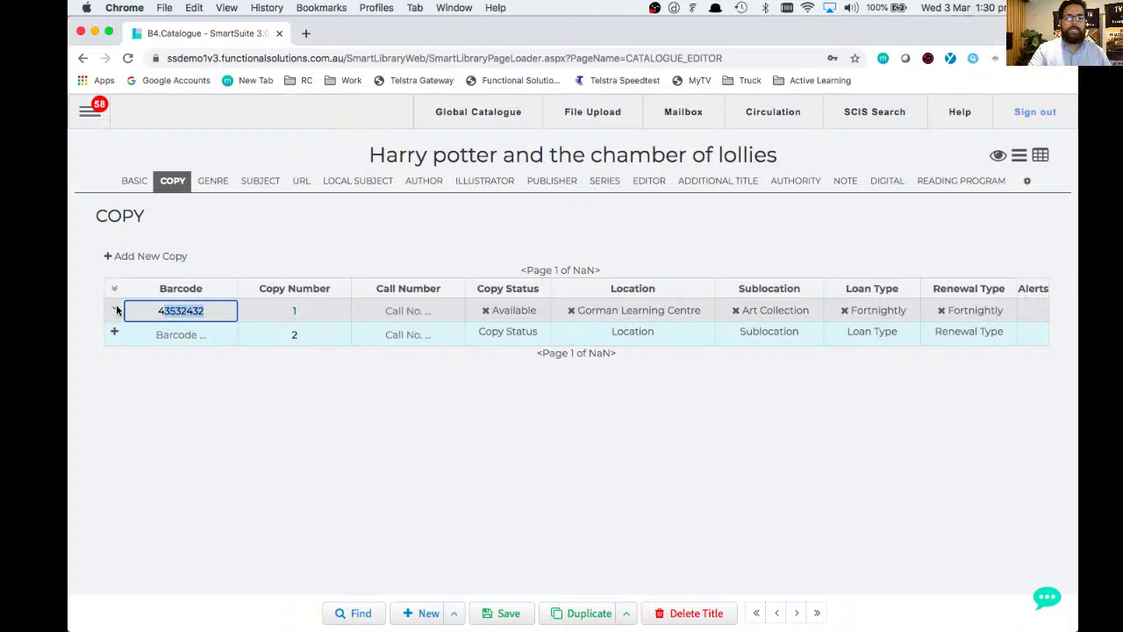
{"action": "left_click", "coordinate": [114, 312]}
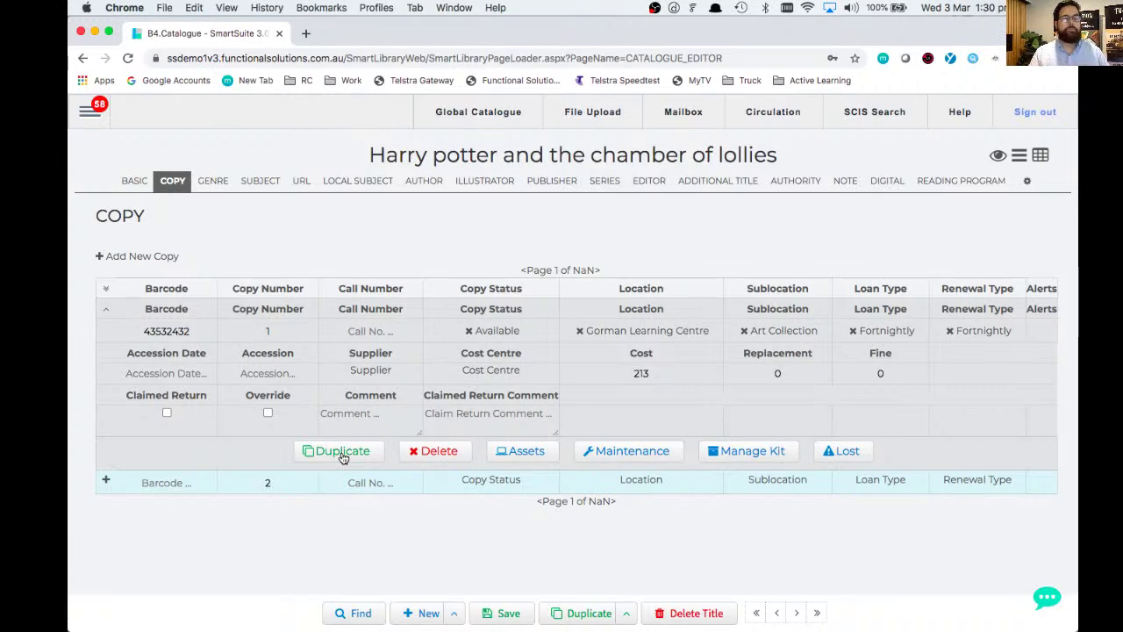
{"action": "left_click", "coordinate": [342, 455]}
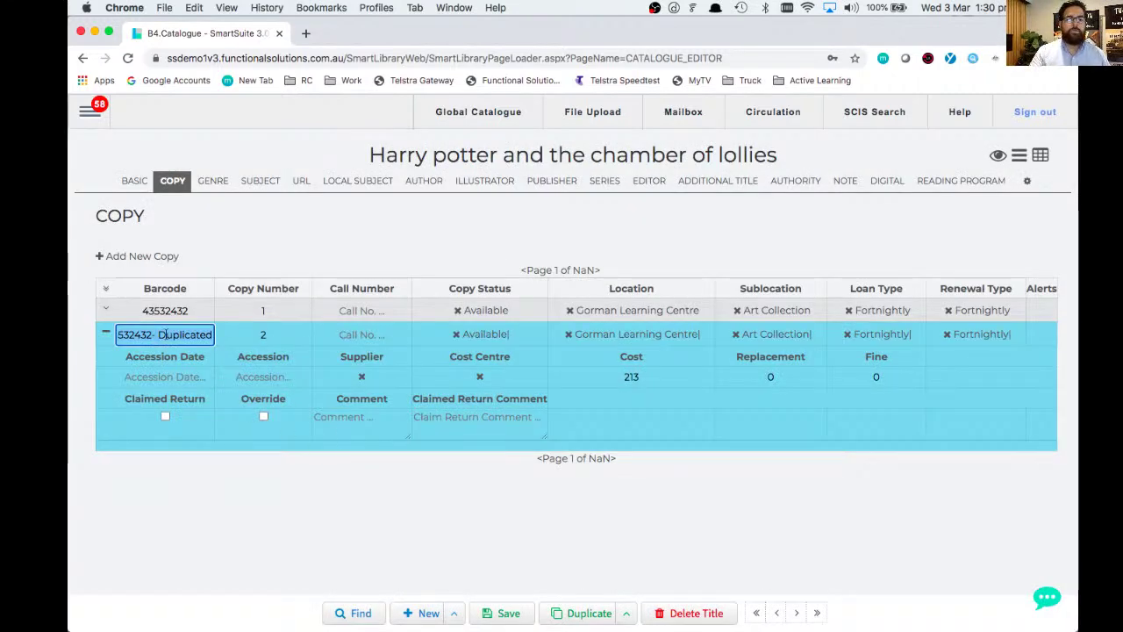
{"action": "type", "text": "657688976543"}
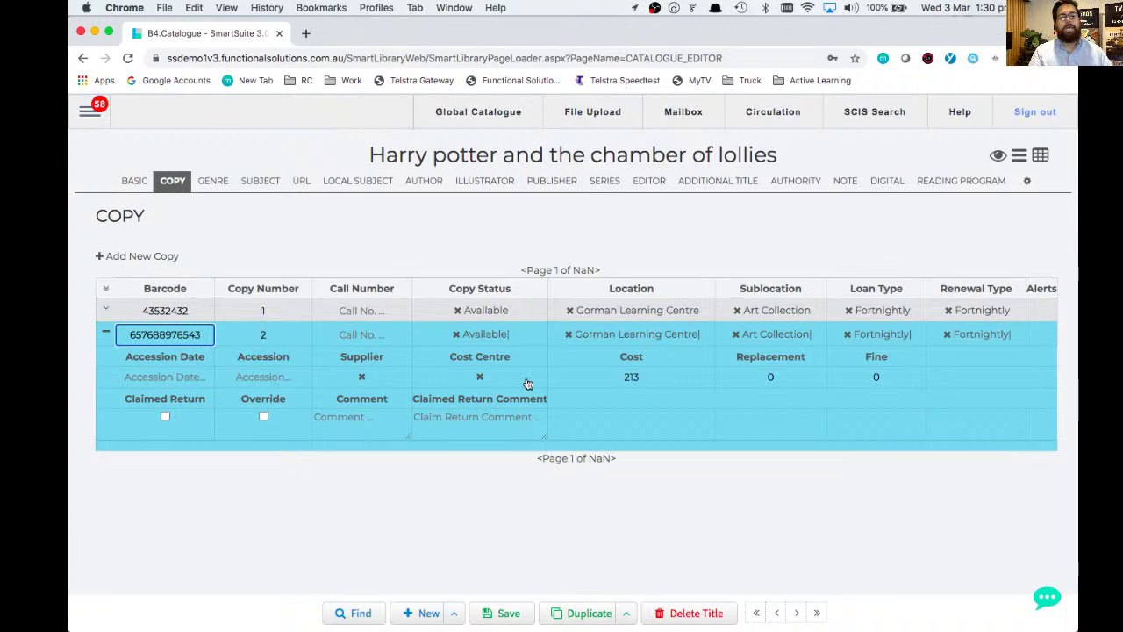
{"action": "left_click", "coordinate": [508, 614]}
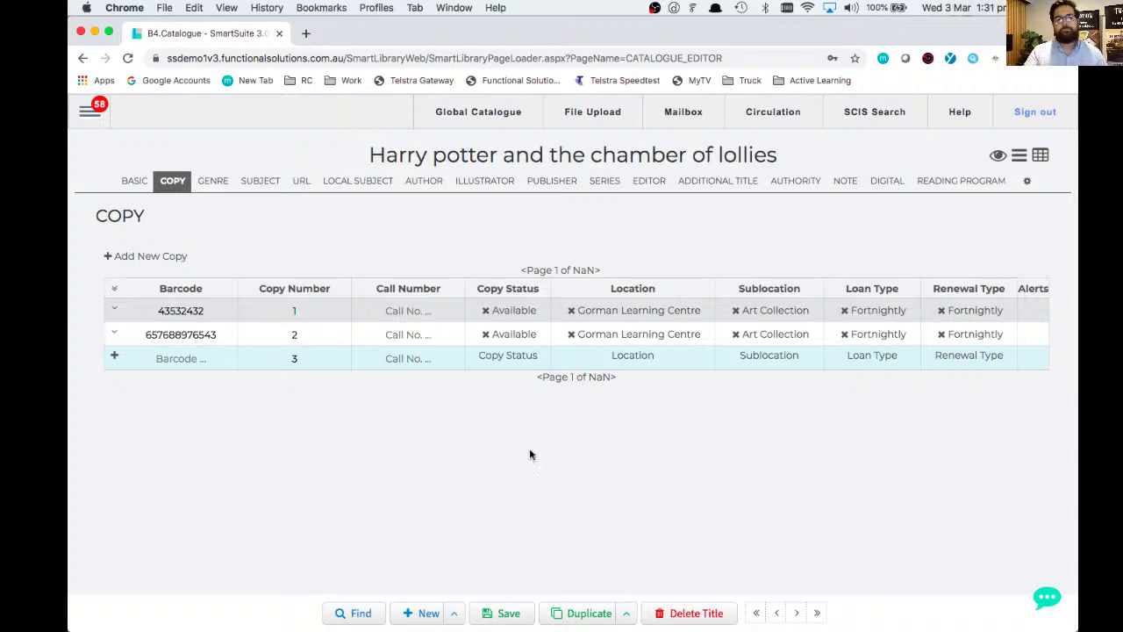
- Switch to the BASIC tab showing ISBN 76543567 and call number JF839
{"action": "left_click", "coordinate": [136, 181]}
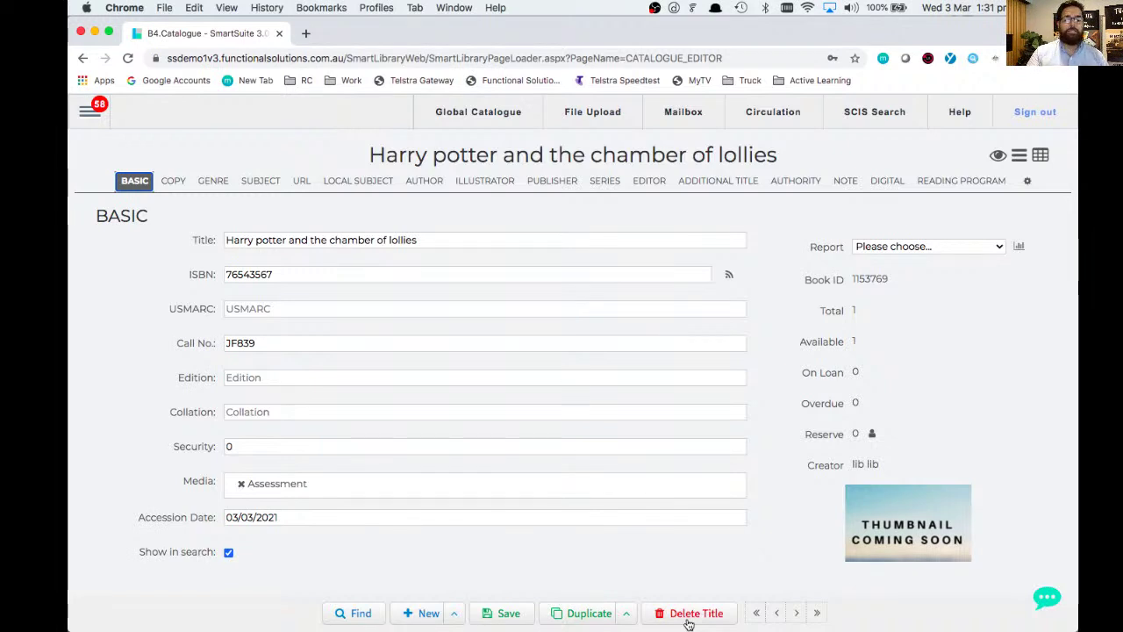
{"action": "left_click", "coordinate": [688, 617]}
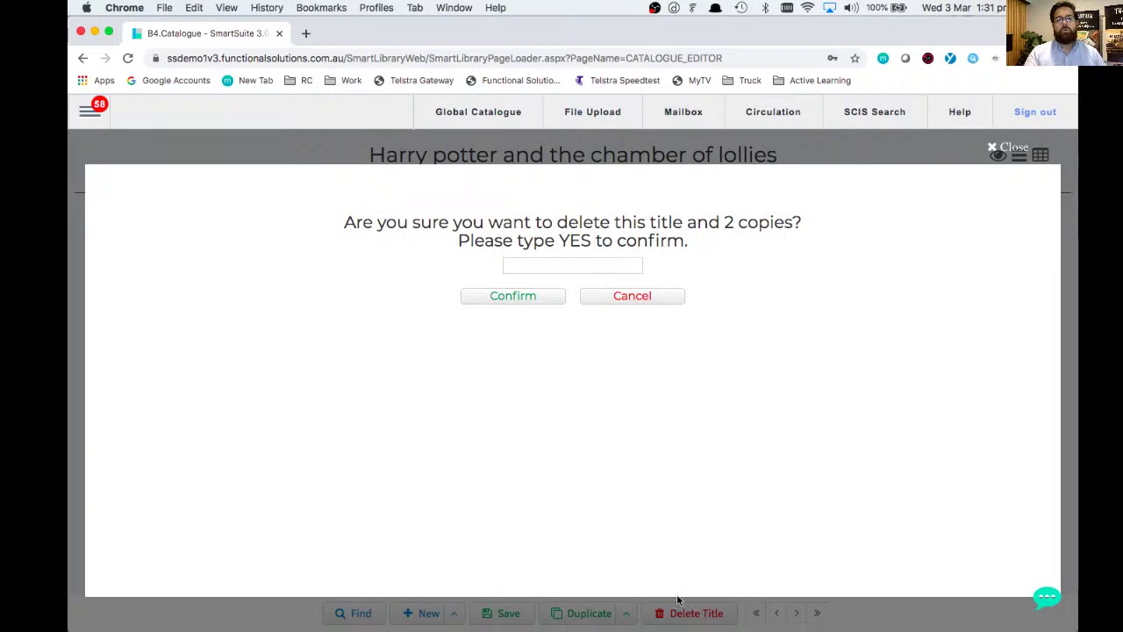
{"action": "left_click_drag", "start_coordinate": [680, 217], "coordinate": [793, 213]}
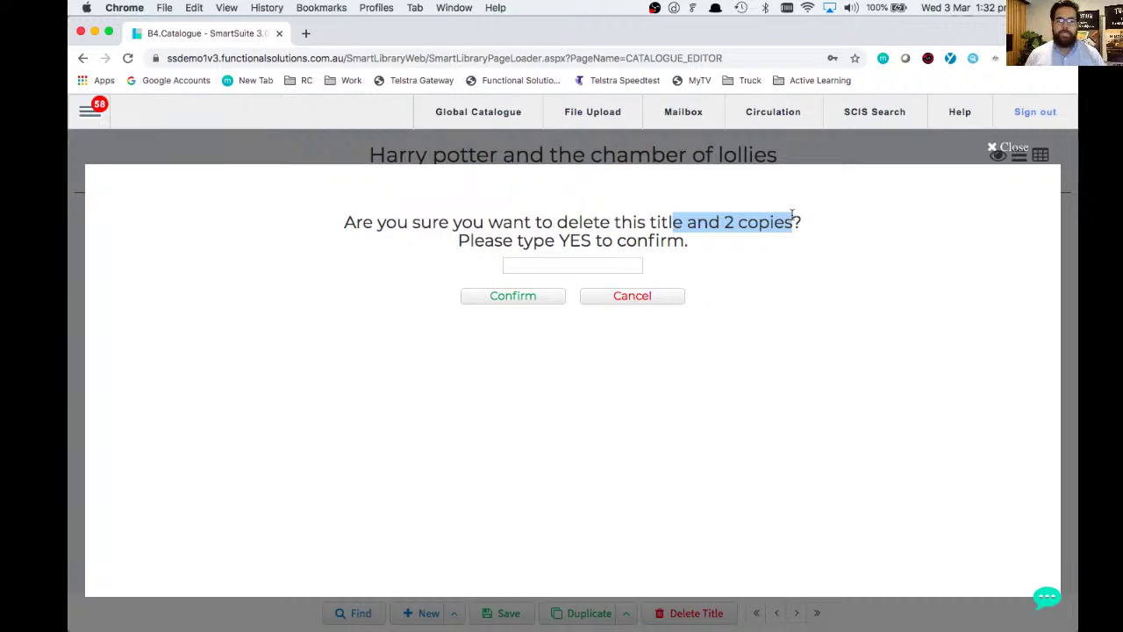
{"action": "triple_click", "coordinate": [513, 298]}
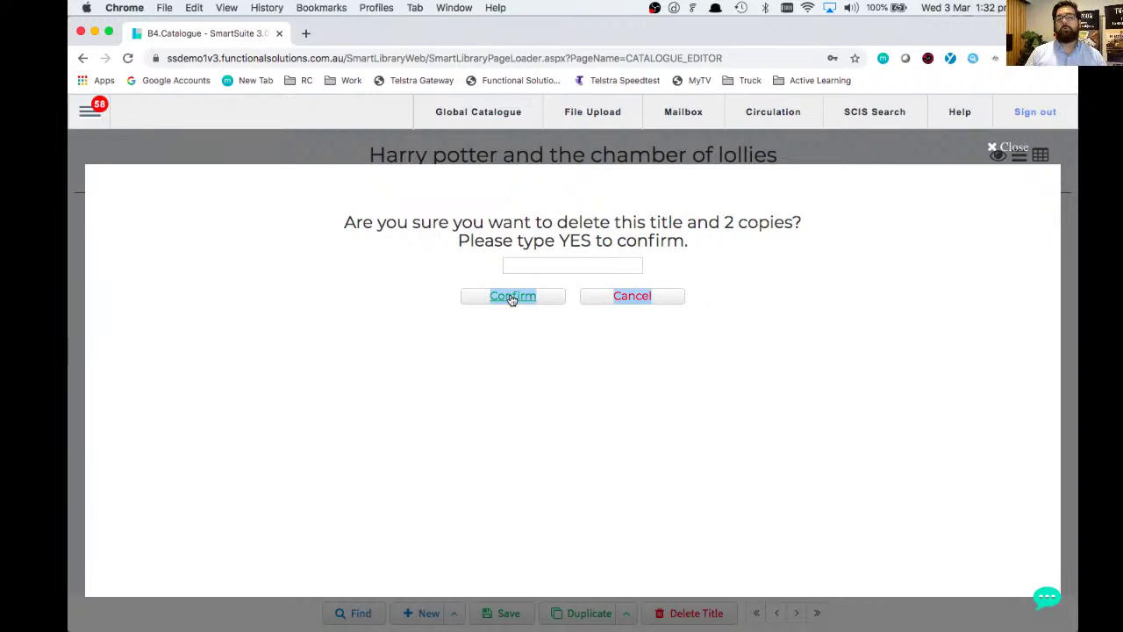
{"action": "left_click", "coordinate": [536, 265]}
{"action": "type", "text": "yes"}
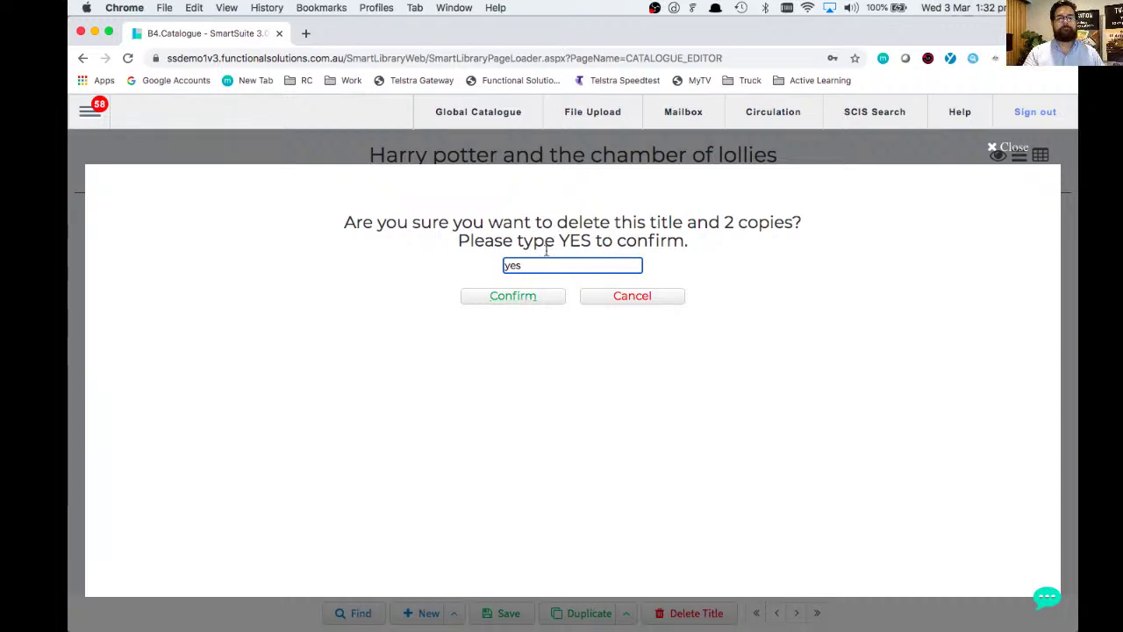
{"action": "left_click", "coordinate": [1005, 147]}
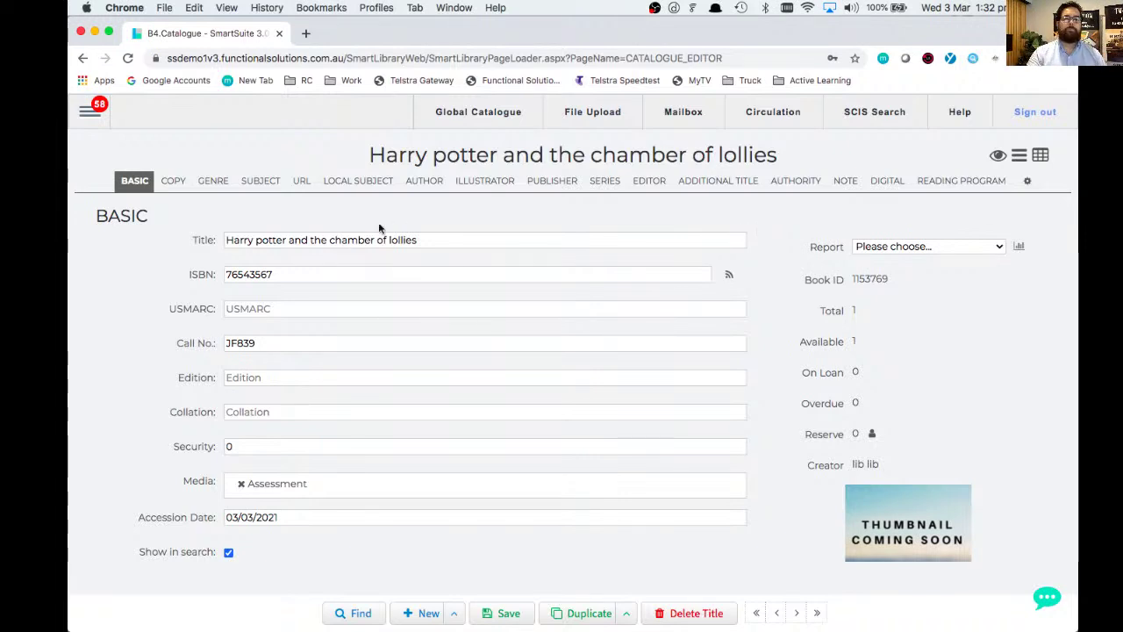
{"action": "left_click", "coordinate": [174, 183]}
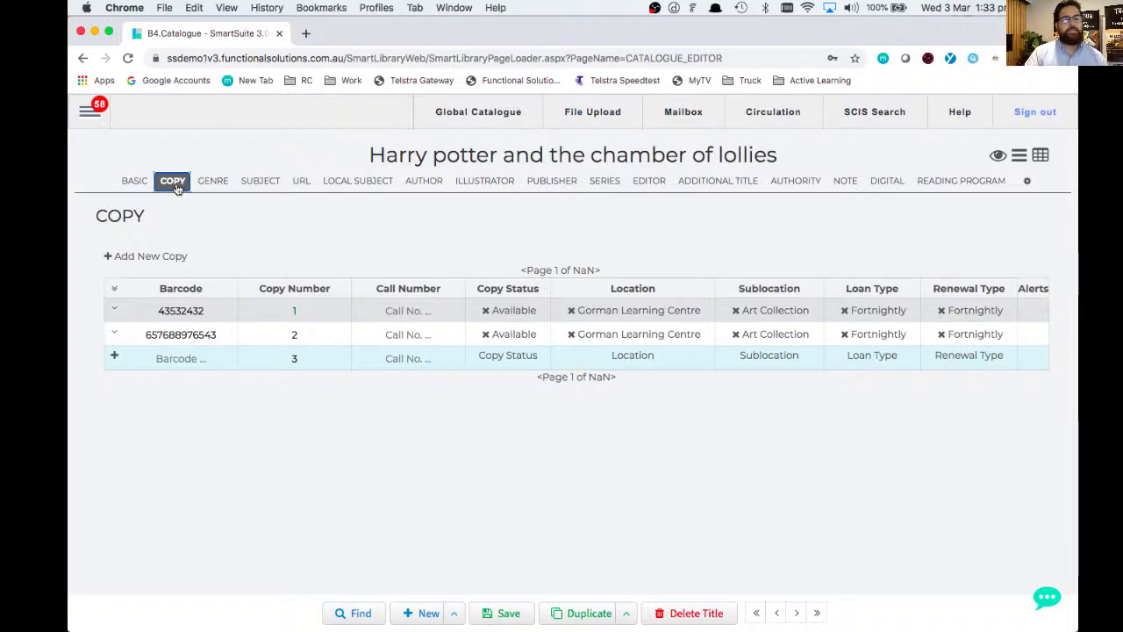
{"action": "left_click", "coordinate": [114, 333]}
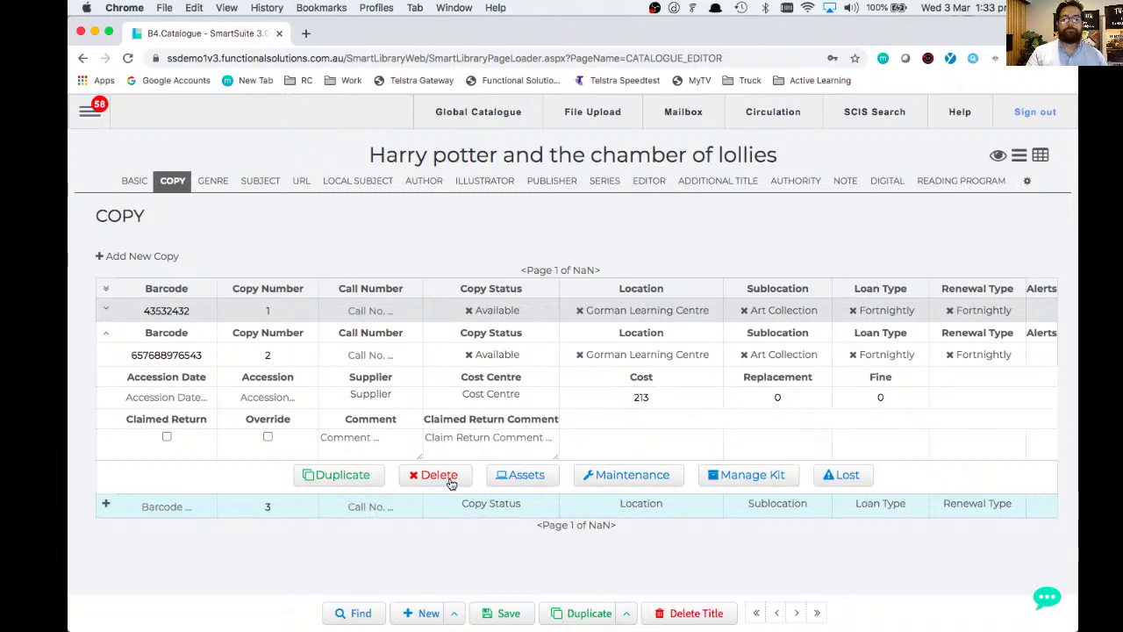
{"action": "left_click", "coordinate": [450, 481]}
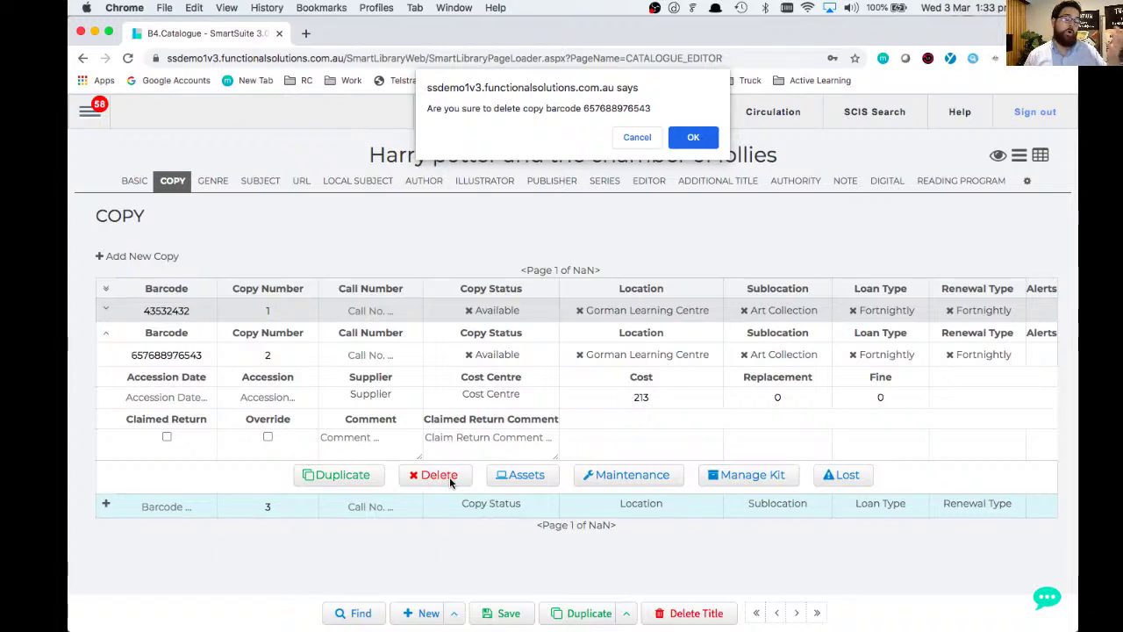
{"action": "left_click", "coordinate": [682, 139]}
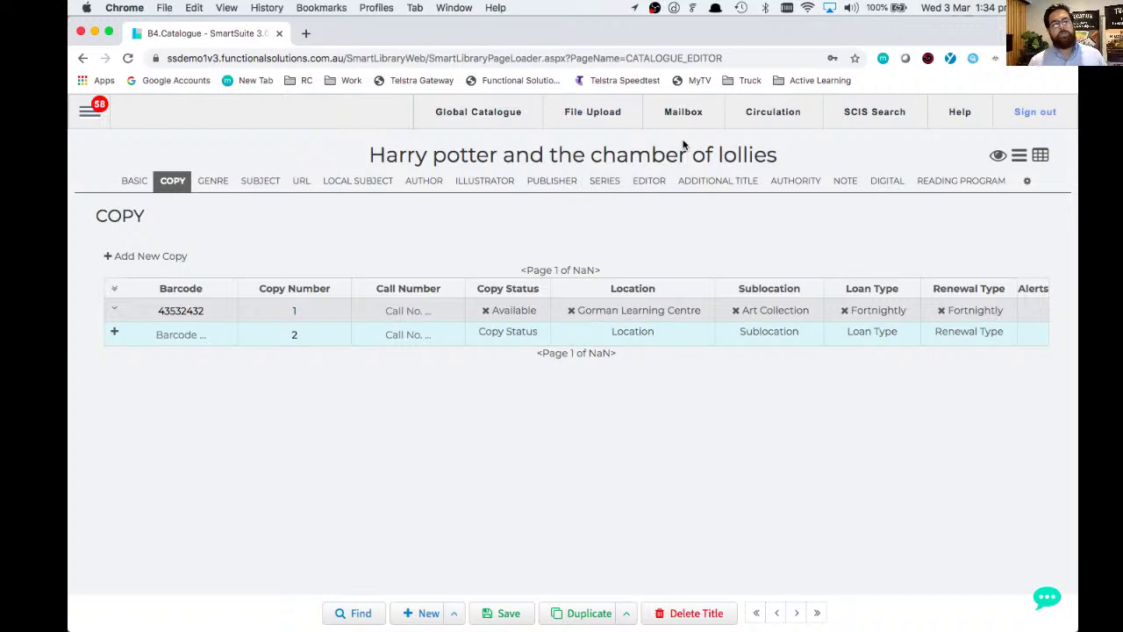
- Open the first catalogue title and expand copy 1122 to see its overdue loan
{"action": "left_click", "coordinate": [760, 612]}
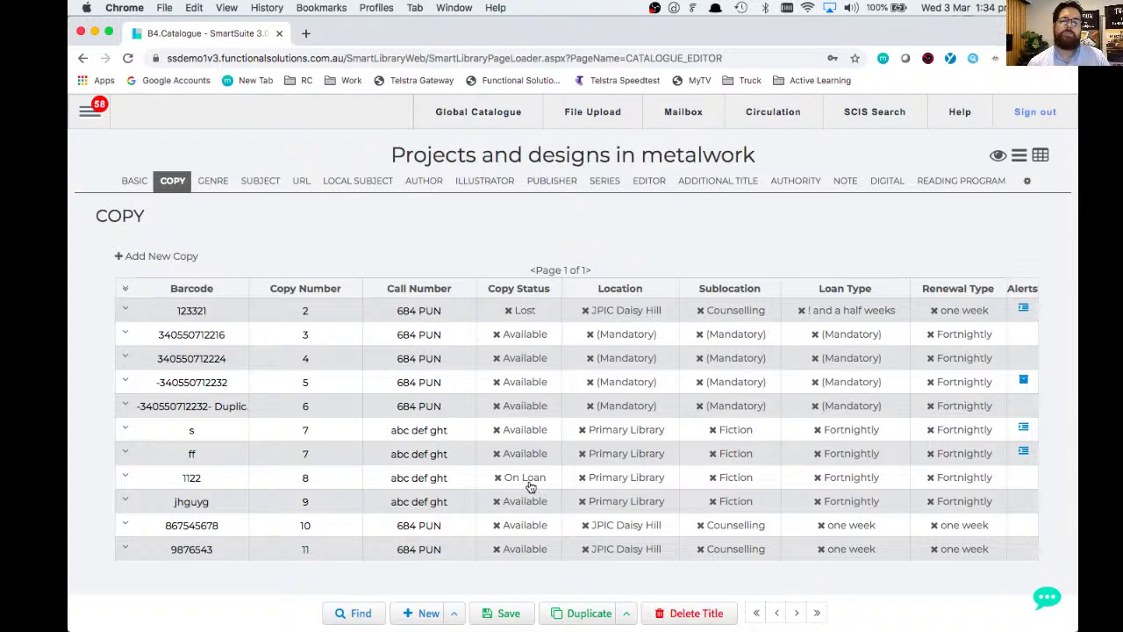
{"action": "scroll", "coordinate": [531, 487], "scroll_direction": "down", "scroll_amount": 3}
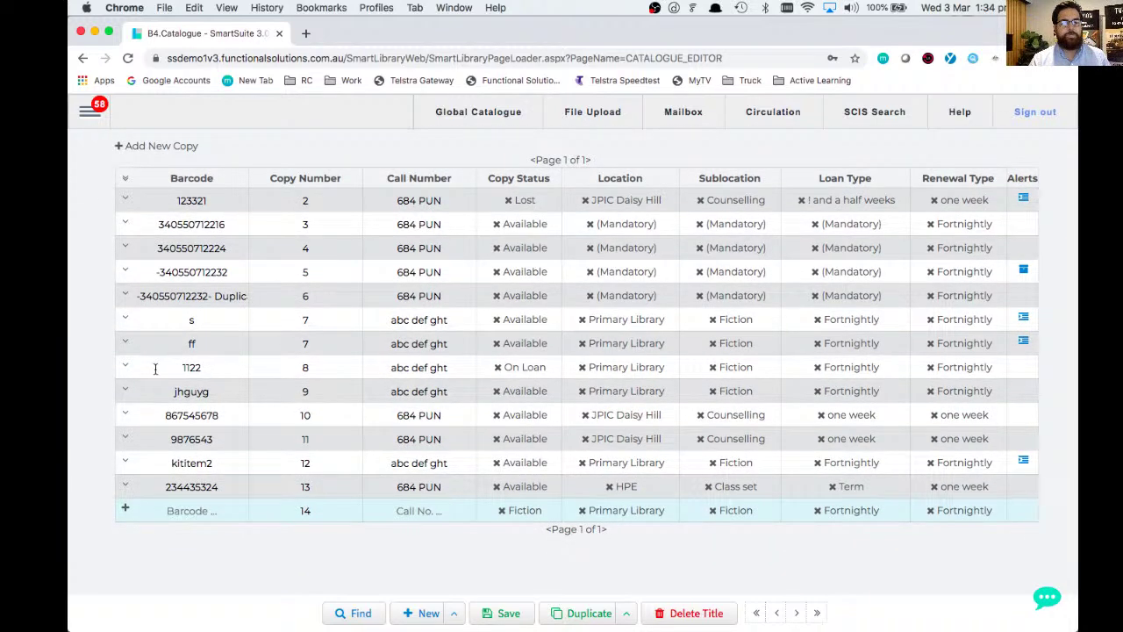
{"action": "left_click", "coordinate": [125, 368]}
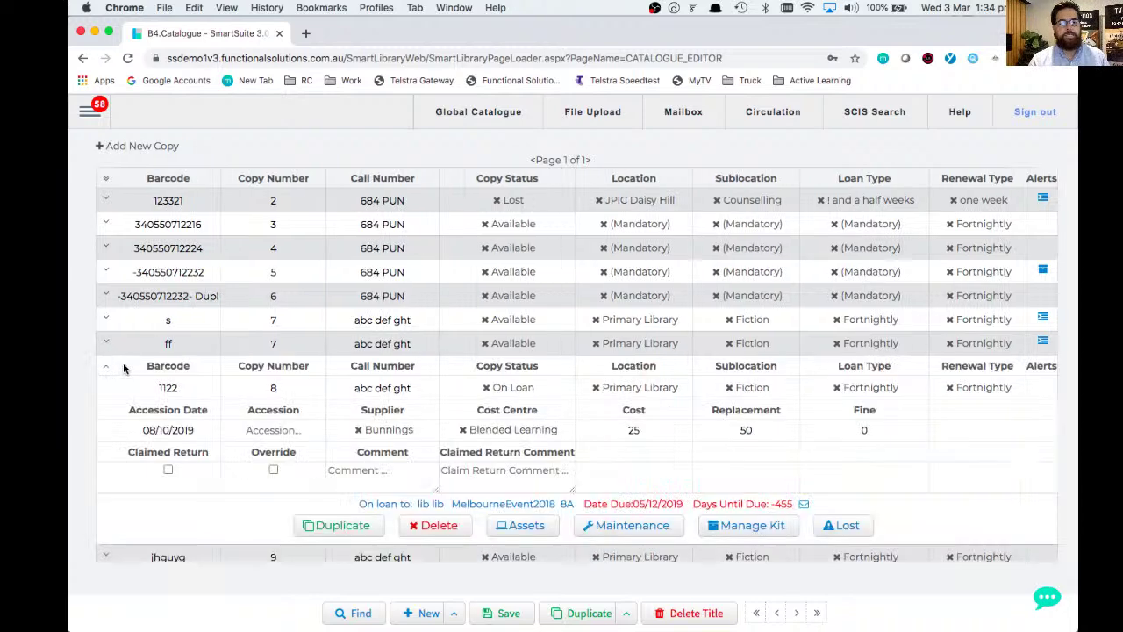
{"action": "scroll", "coordinate": [281, 355], "scroll_direction": "down", "scroll_amount": 2}
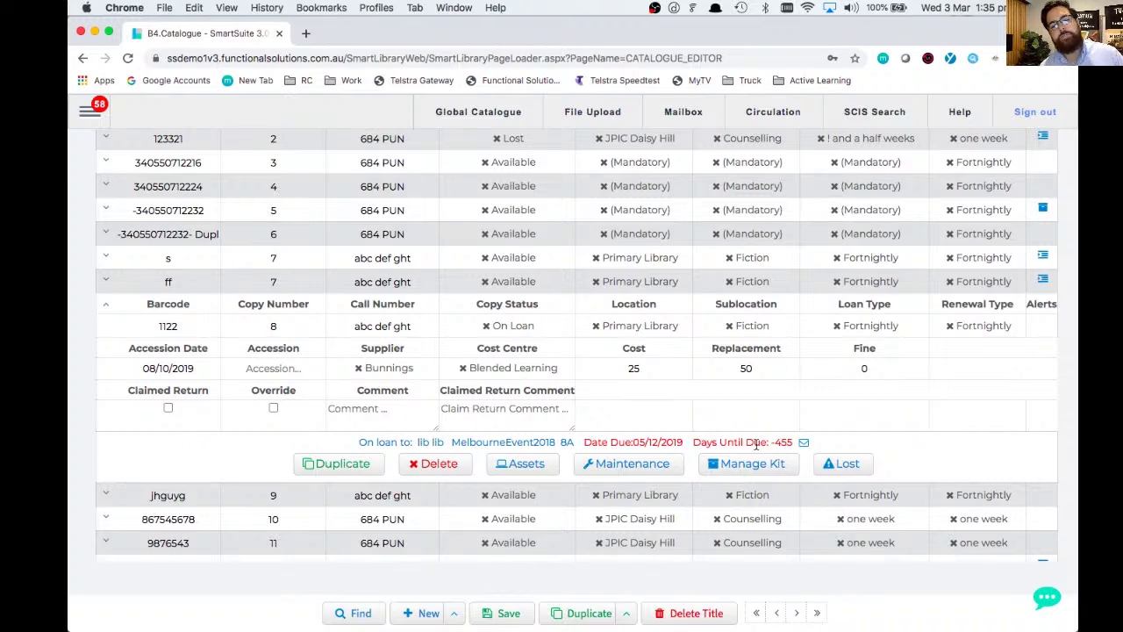
- Email the borrower an overdue notice for copy 1122 and dismiss the 'Email sent' alert
{"action": "left_click", "coordinate": [803, 443]}
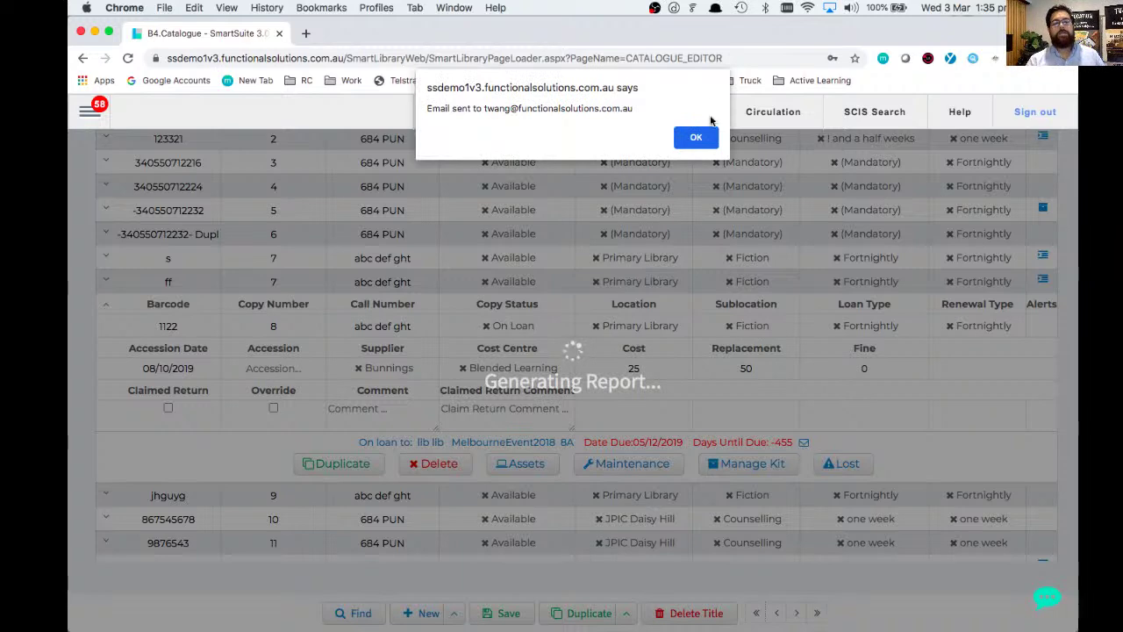
{"action": "left_click", "coordinate": [696, 137]}
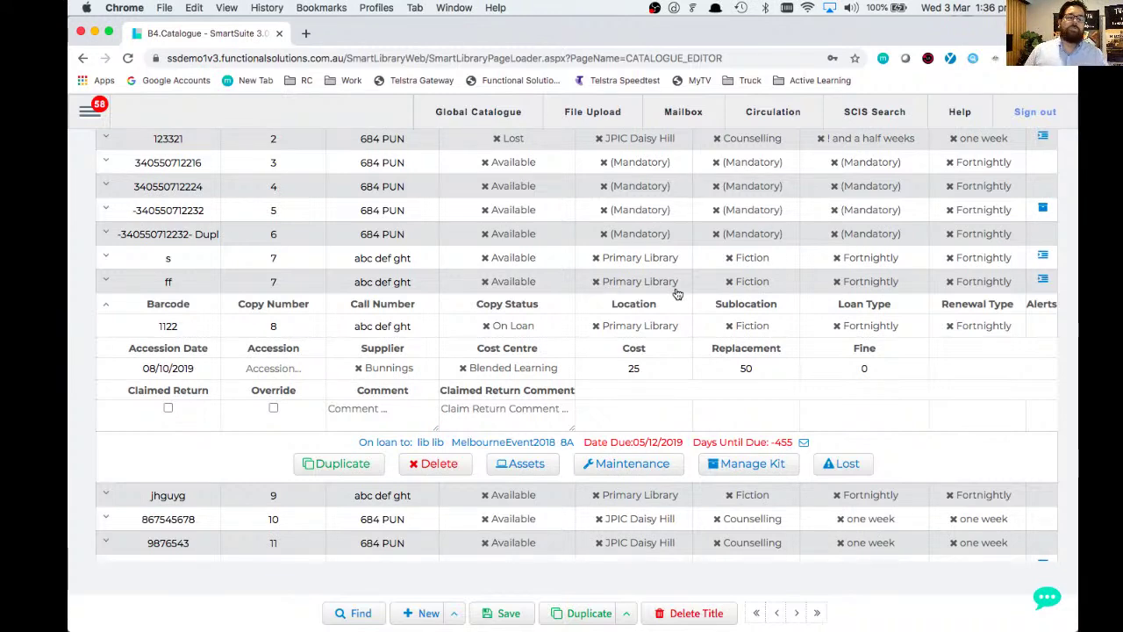
- Return to the top of 'Projects and designs in metalwork' and show the left navigation panel
{"action": "scroll", "coordinate": [886, 340], "scroll_direction": "up", "scroll_amount": 3}
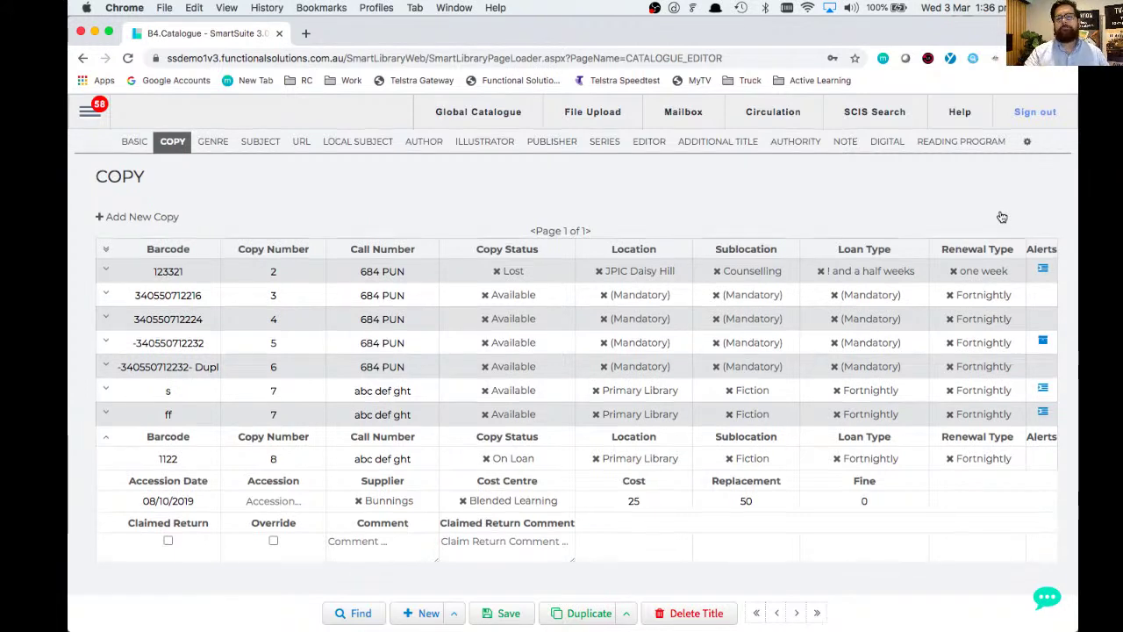
{"action": "scroll", "coordinate": [1003, 217], "scroll_direction": "up", "scroll_amount": 1}
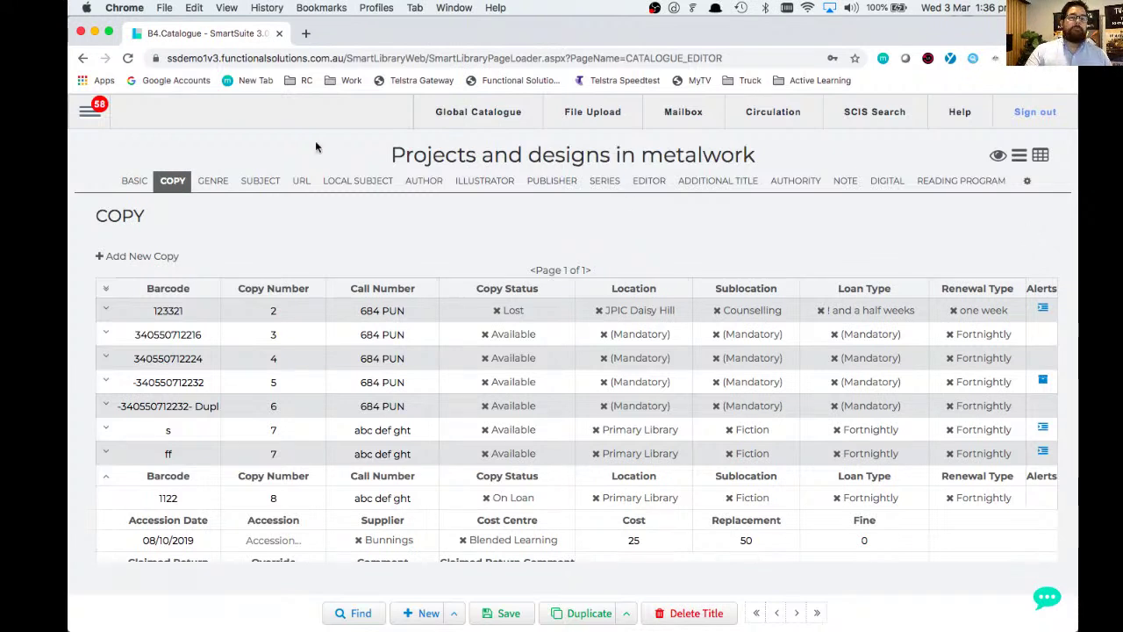
{"action": "left_click", "coordinate": [101, 116]}
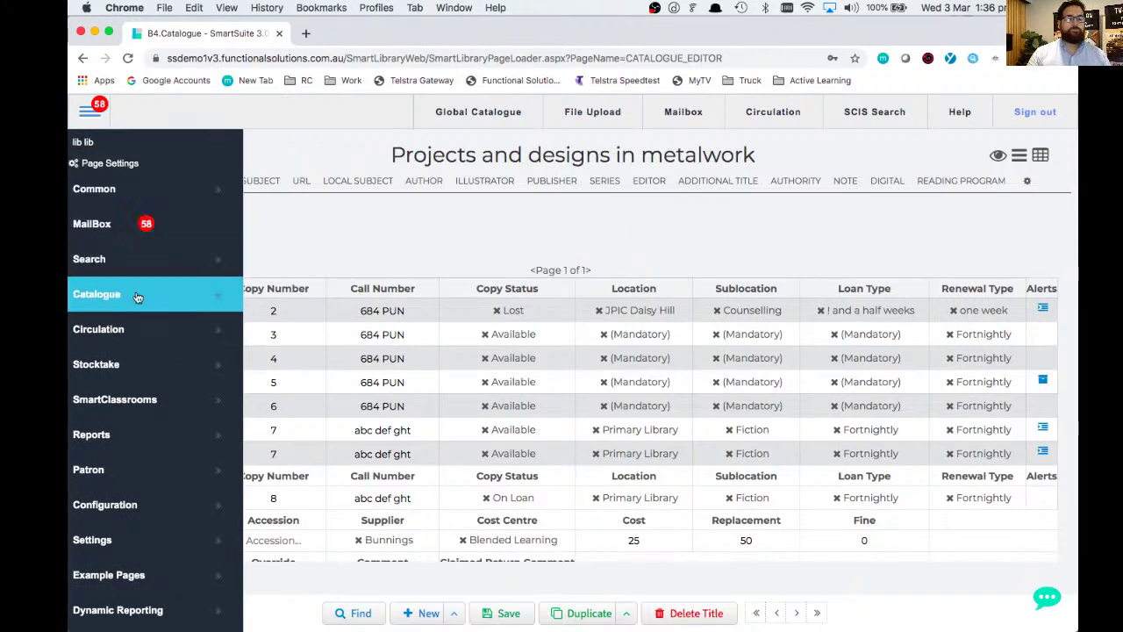
- Go to Catalogue > Global Catalogue from the navigation panel
{"action": "mouse_move", "coordinate": [137, 296]}
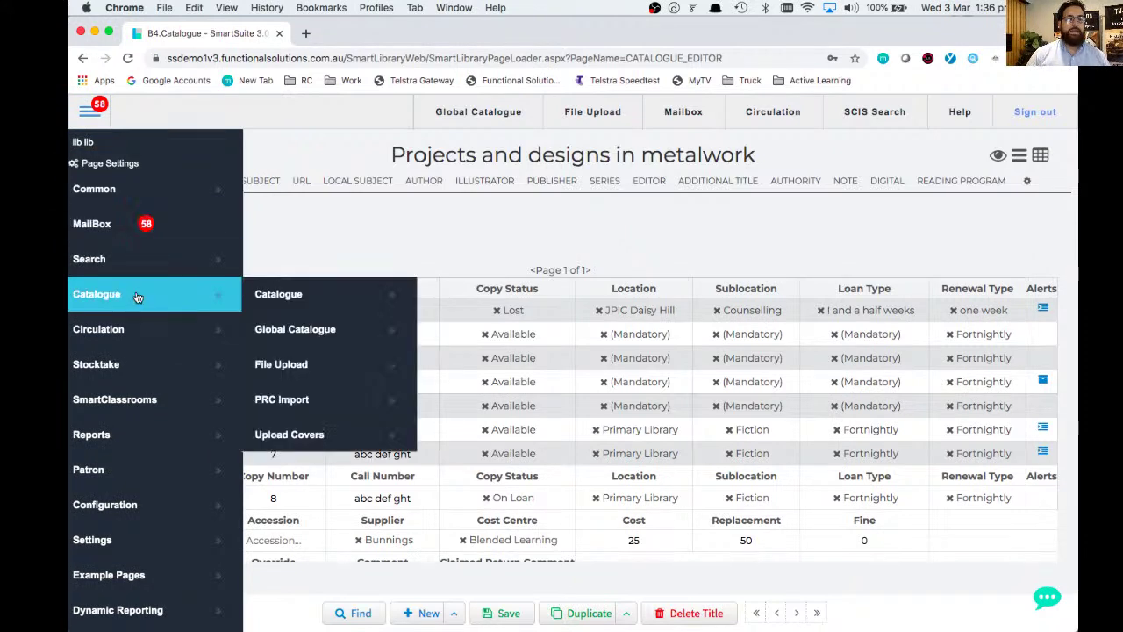
{"action": "left_click", "coordinate": [269, 336]}
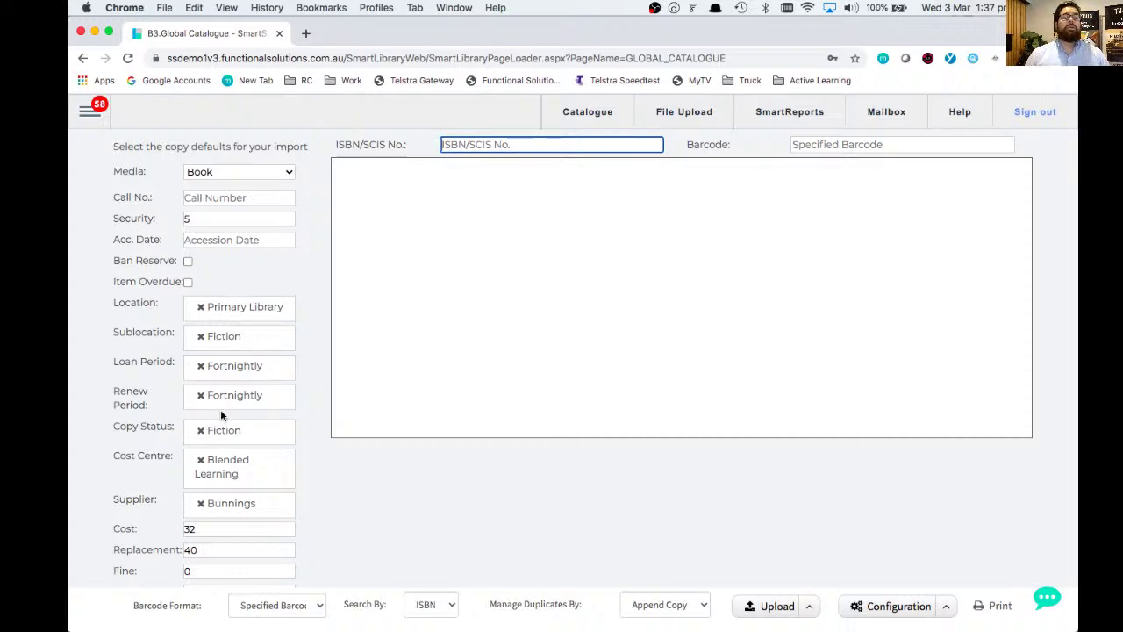
{"action": "left_click", "coordinate": [214, 219]}
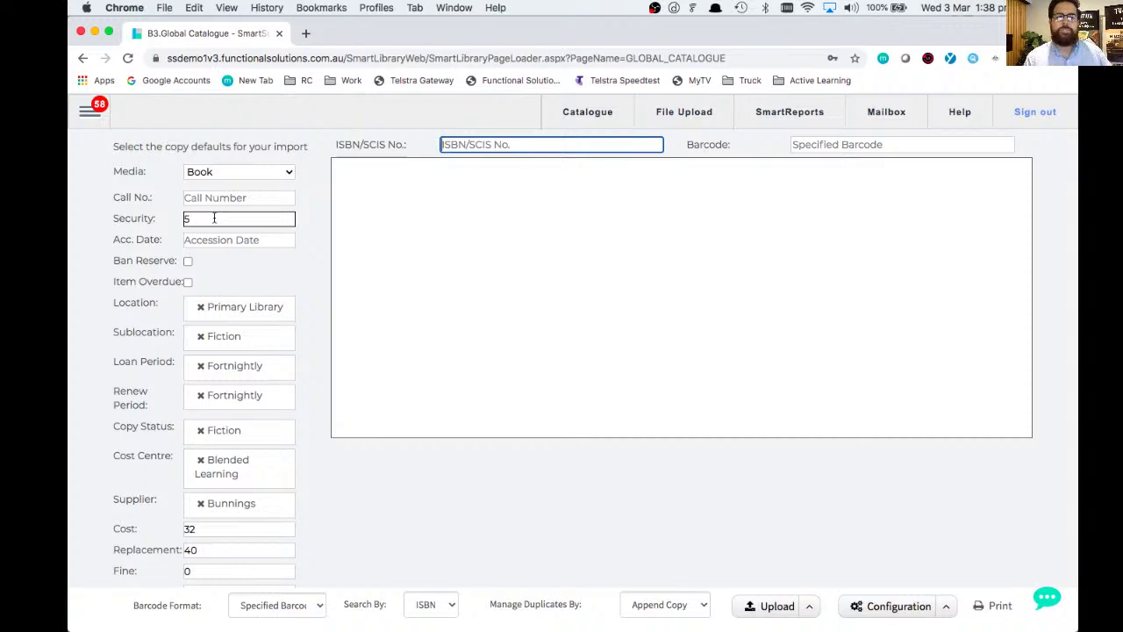
- Clear Security and set defaults to Gorman Learning Centre, four-week loan, one-week renewal, Available status
{"action": "left_click", "coordinate": [214, 218]}
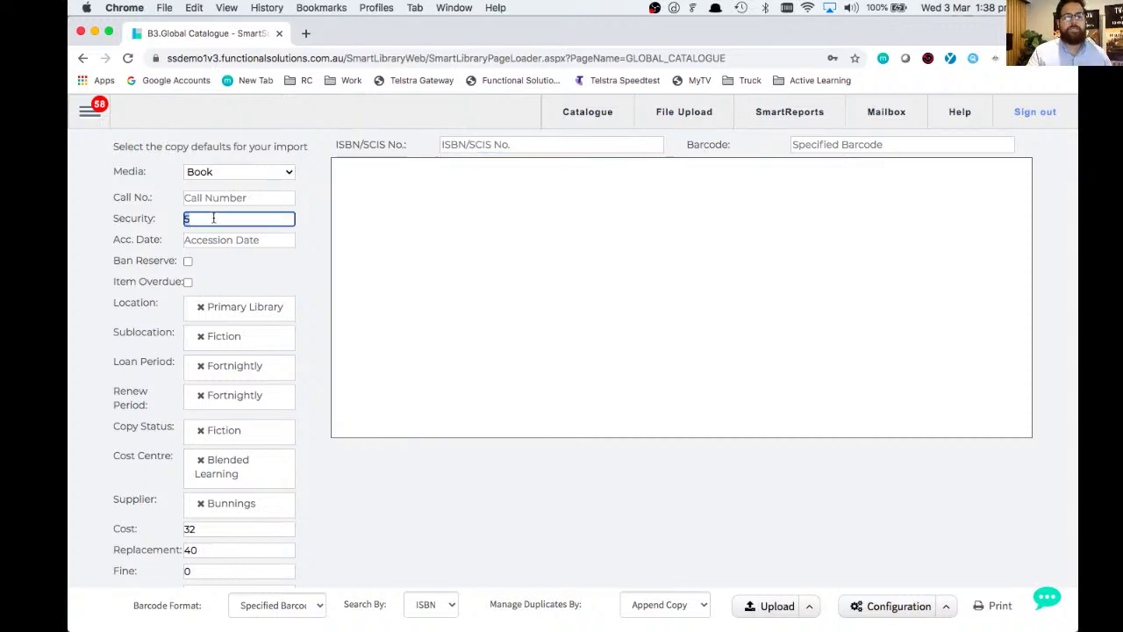
{"action": "key", "text": "BackSpace"}
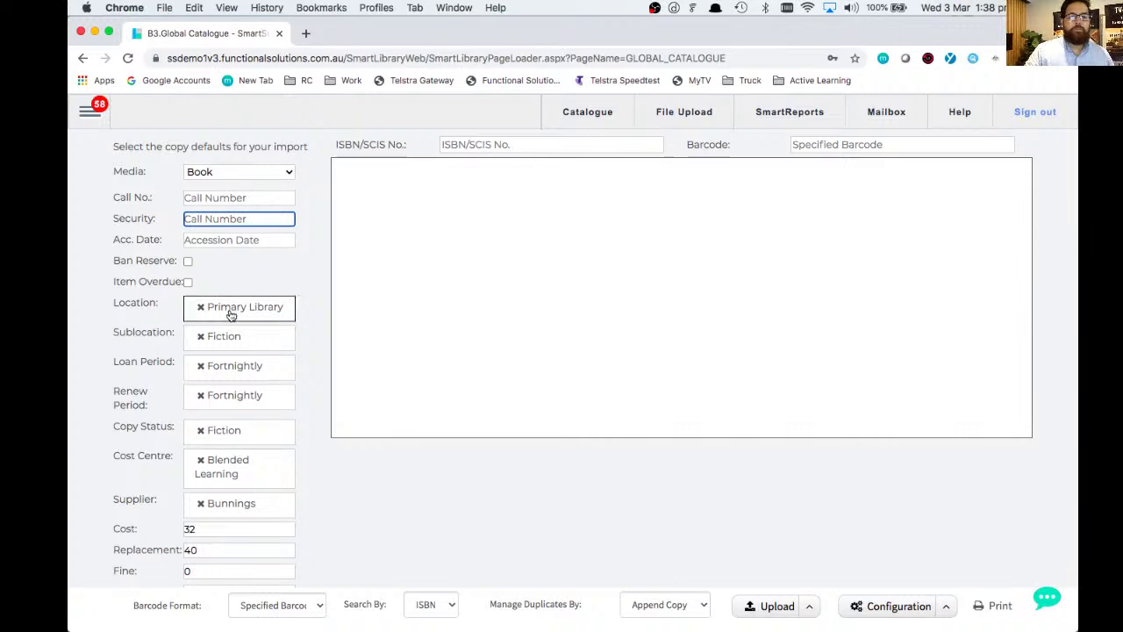
{"action": "left_click", "coordinate": [201, 308]}
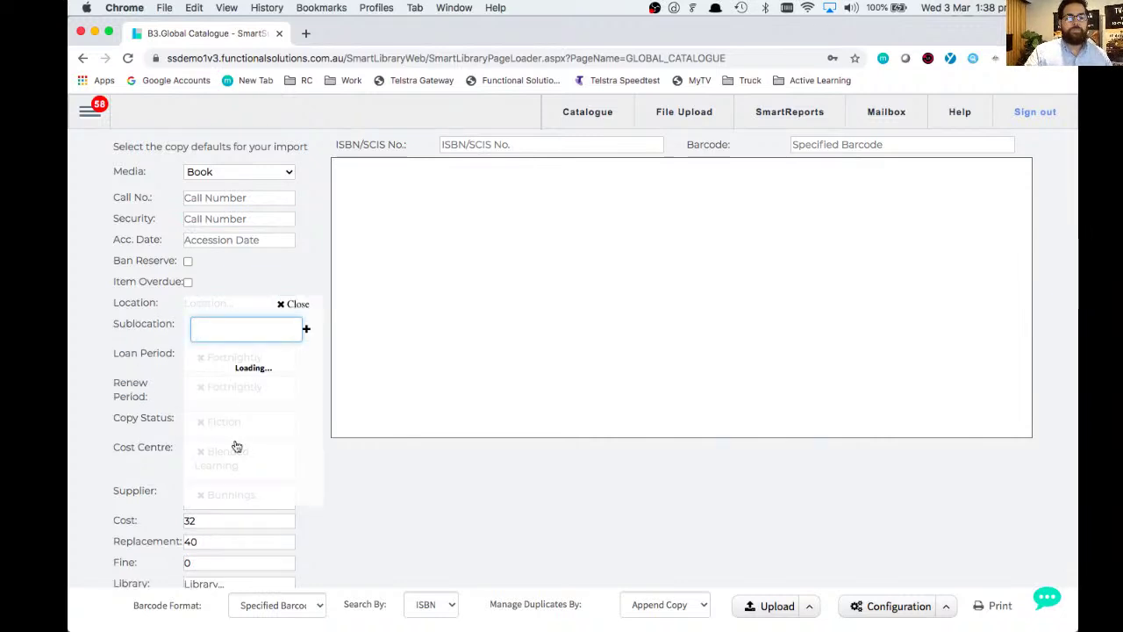
{"action": "type", "text": "gor"}
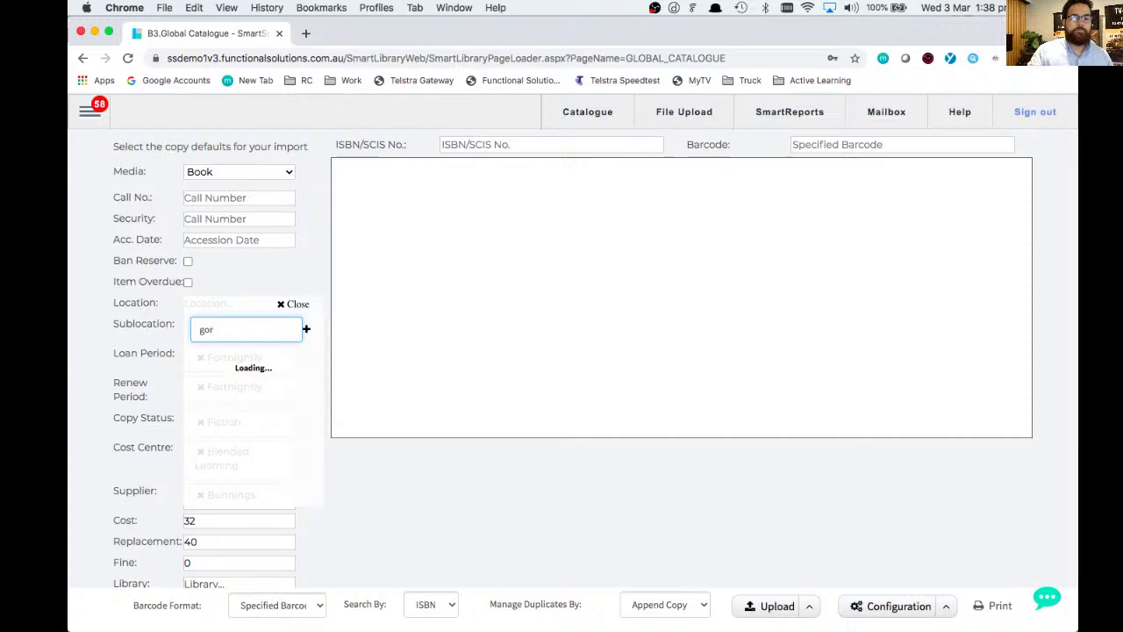
{"action": "left_click", "coordinate": [242, 362]}
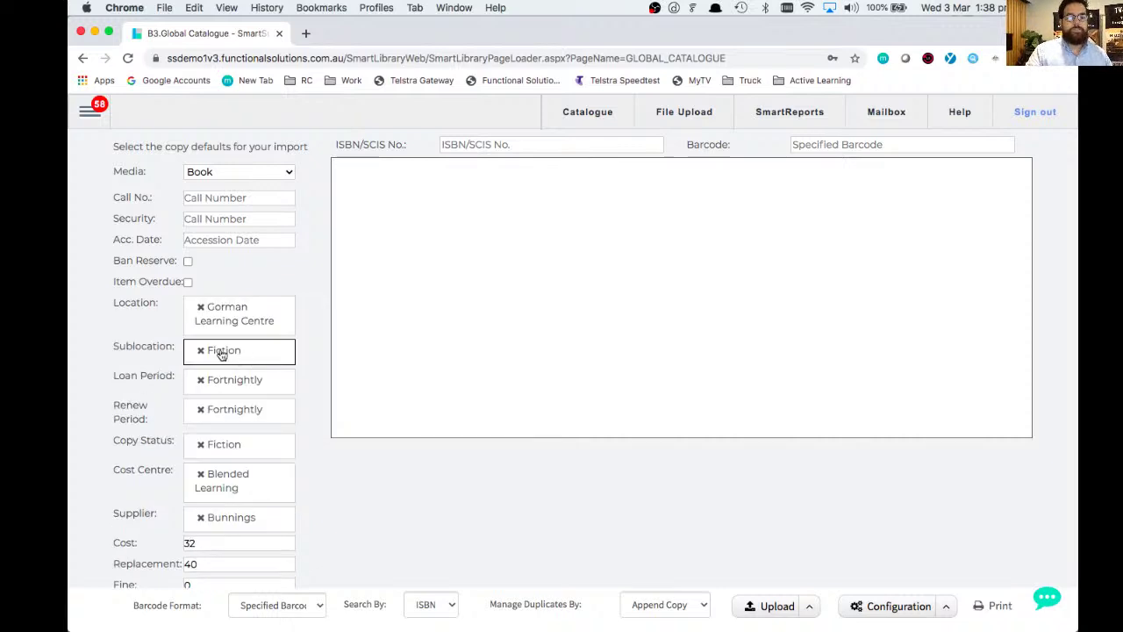
{"action": "left_click", "coordinate": [201, 380]}
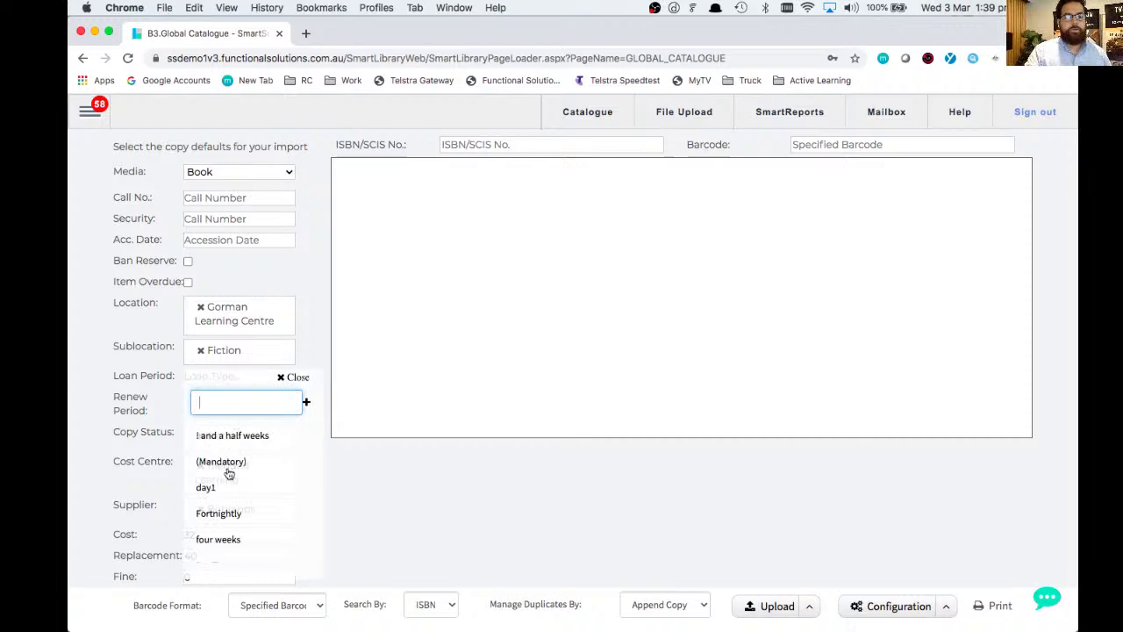
{"action": "left_click", "coordinate": [220, 539]}
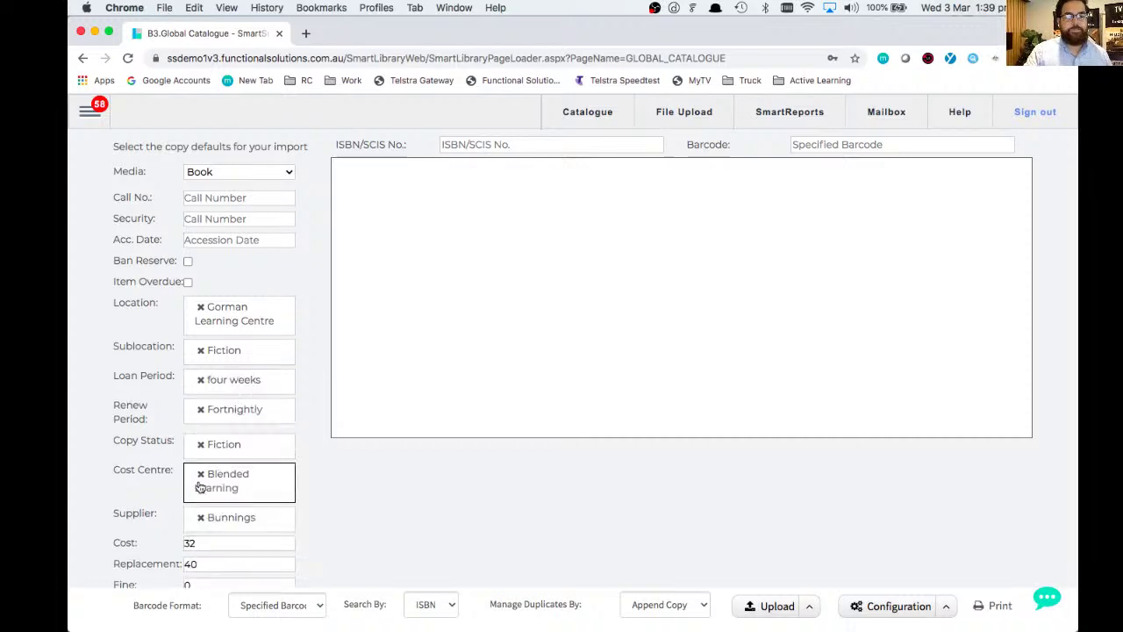
{"action": "left_click", "coordinate": [200, 412]}
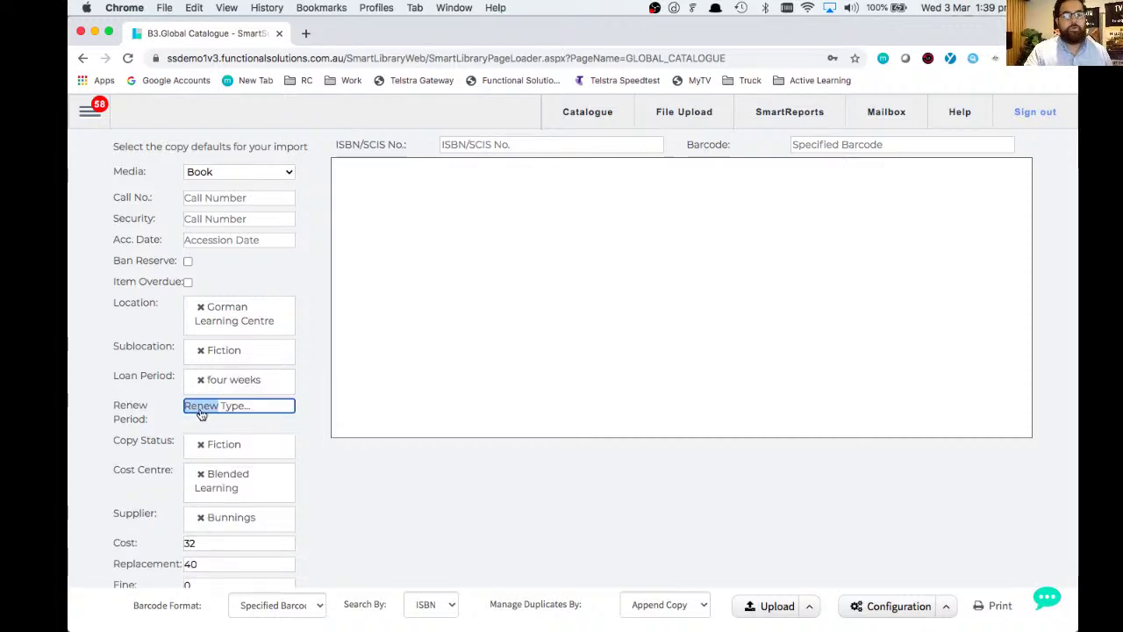
{"action": "left_click", "coordinate": [223, 379]}
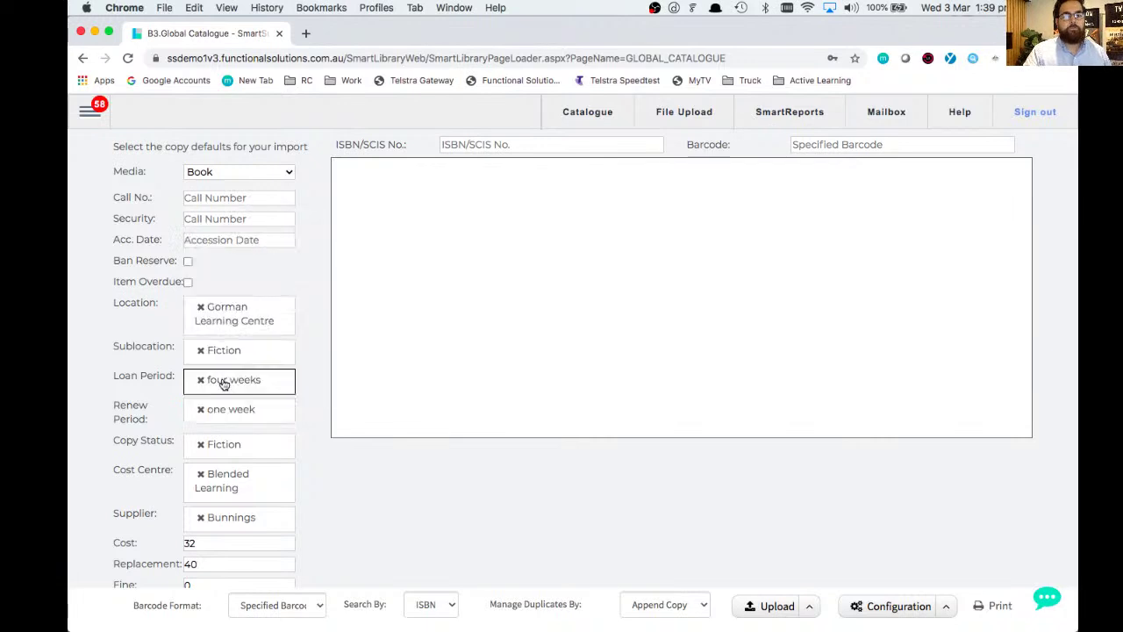
{"action": "left_click", "coordinate": [201, 446]}
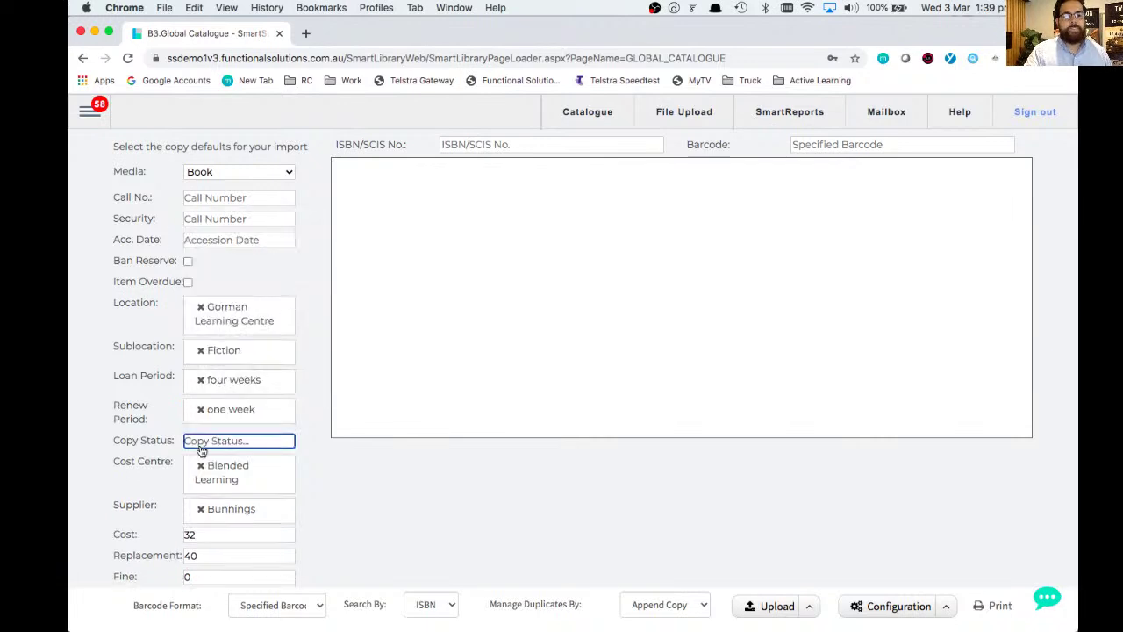
{"action": "left_click", "coordinate": [214, 312]}
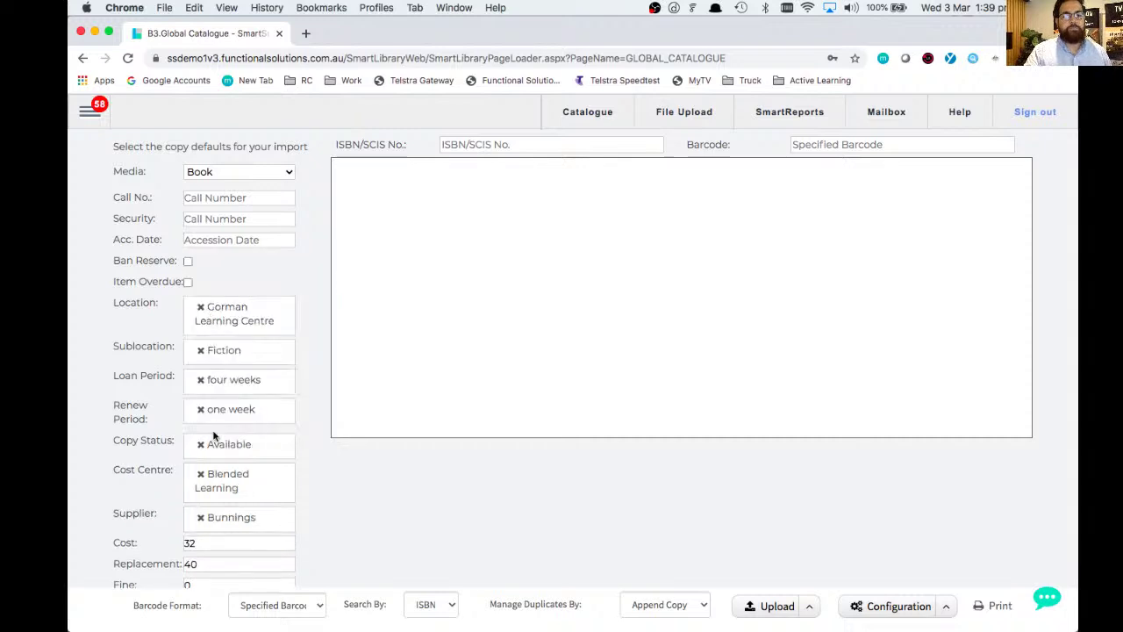
- Change the default supplier to 21st Century and blank the Cost, Replacement and Fine values
{"action": "scroll", "coordinate": [207, 492], "scroll_direction": "down", "scroll_amount": 1}
{"action": "left_click", "coordinate": [202, 494]}
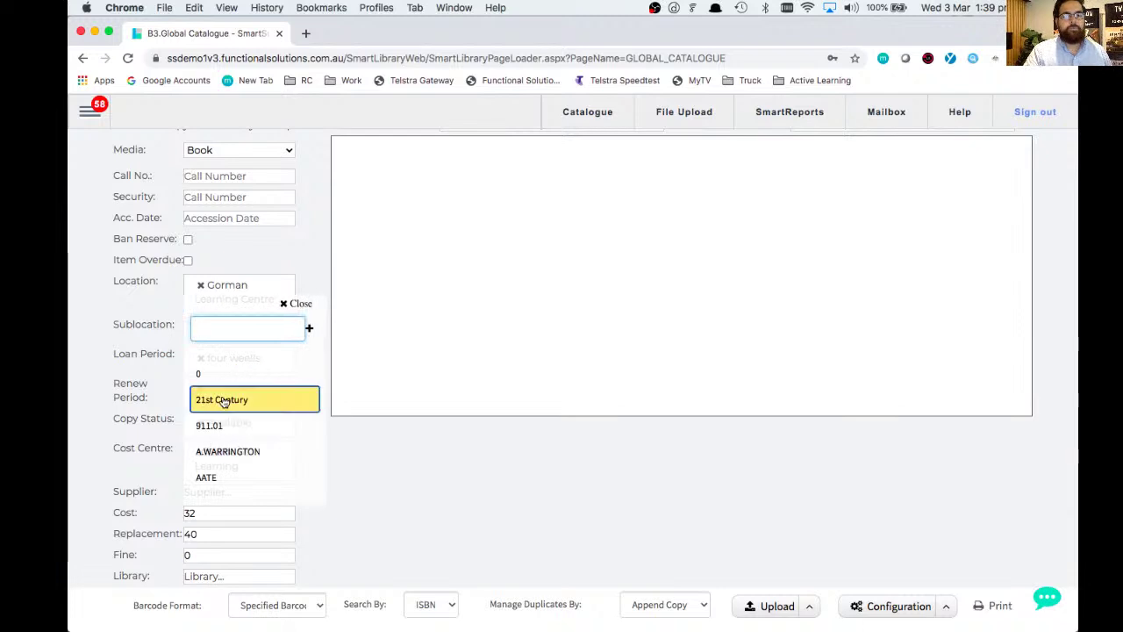
{"action": "left_click", "coordinate": [222, 400]}
{"action": "left_click", "coordinate": [231, 521]}
{"action": "key", "text": "BackSpace"}
{"action": "key", "text": "Tab"}
{"action": "key", "text": "BackSpace"}
{"action": "key", "text": "Tab"}
{"action": "key", "text": "BackSpace"}
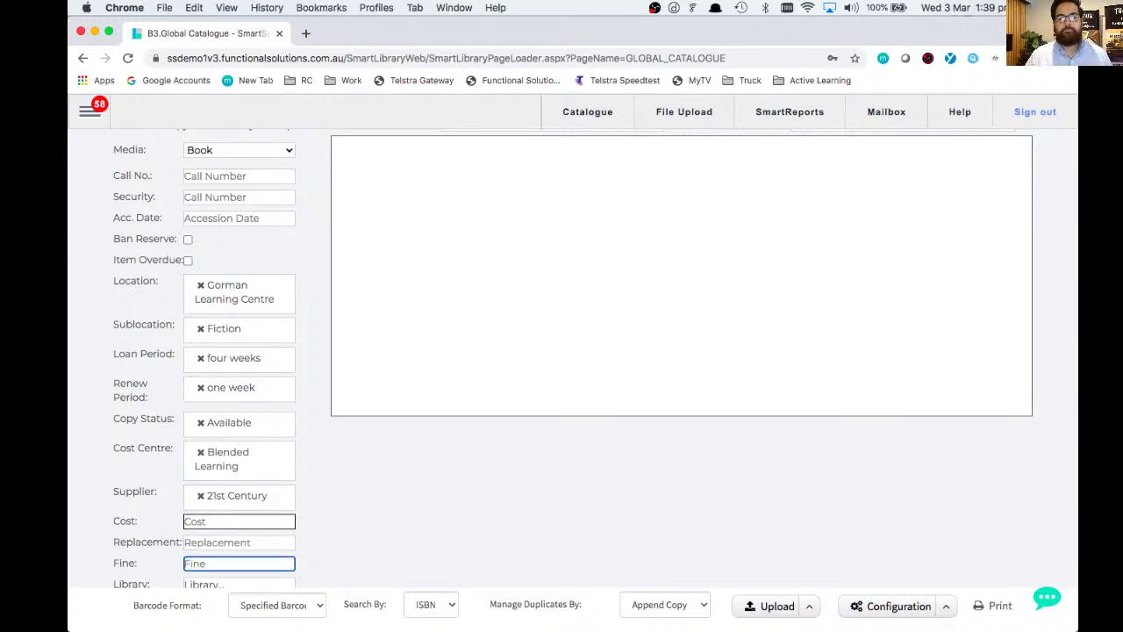
{"action": "scroll", "coordinate": [513, 206], "scroll_direction": "down", "scroll_amount": 1}
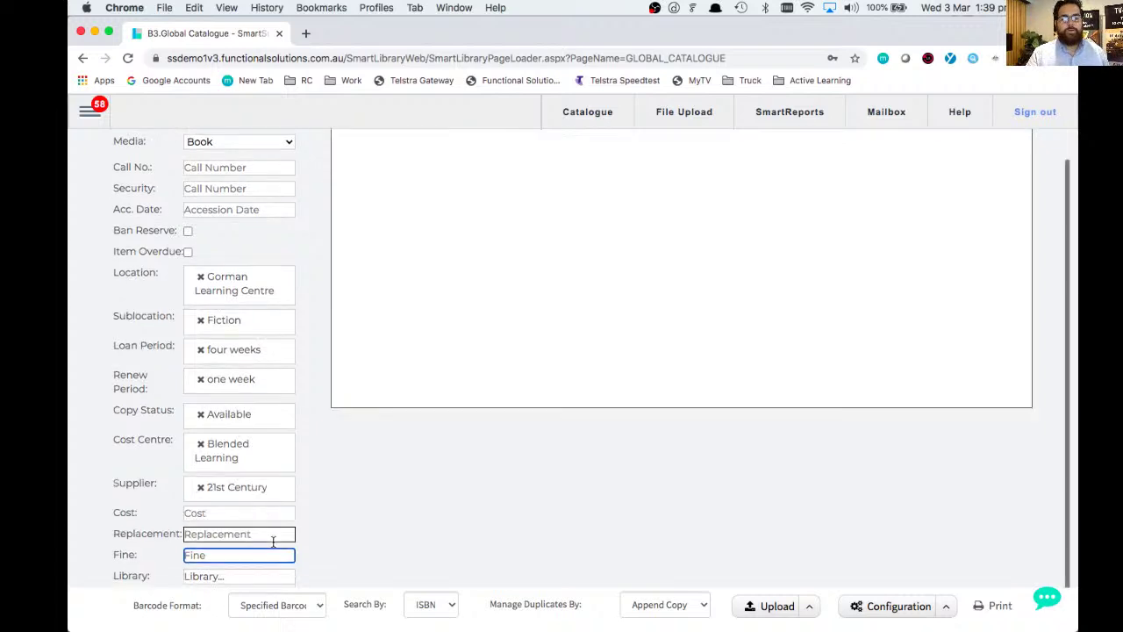
{"action": "scroll", "coordinate": [513, 205], "scroll_direction": "up", "scroll_amount": 3}
- Put the cursor in the ISBN/SCIS No. field with the Book, Gorman Learning Centre, Fiction defaults set
{"action": "left_click", "coordinate": [563, 144]}
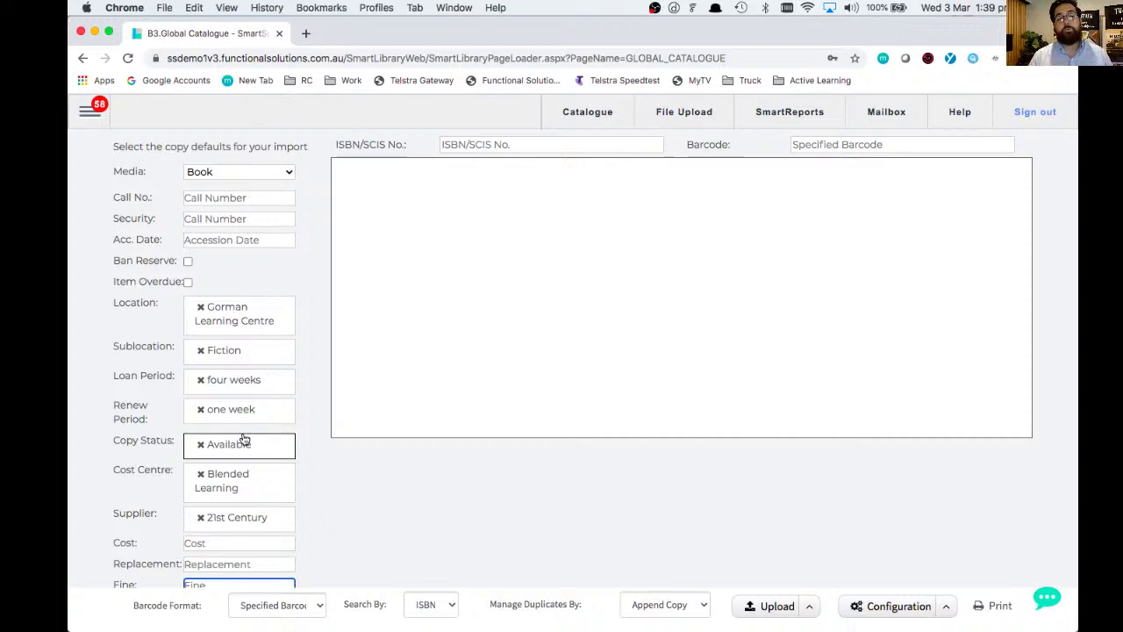
{"action": "left_click", "coordinate": [443, 143]}
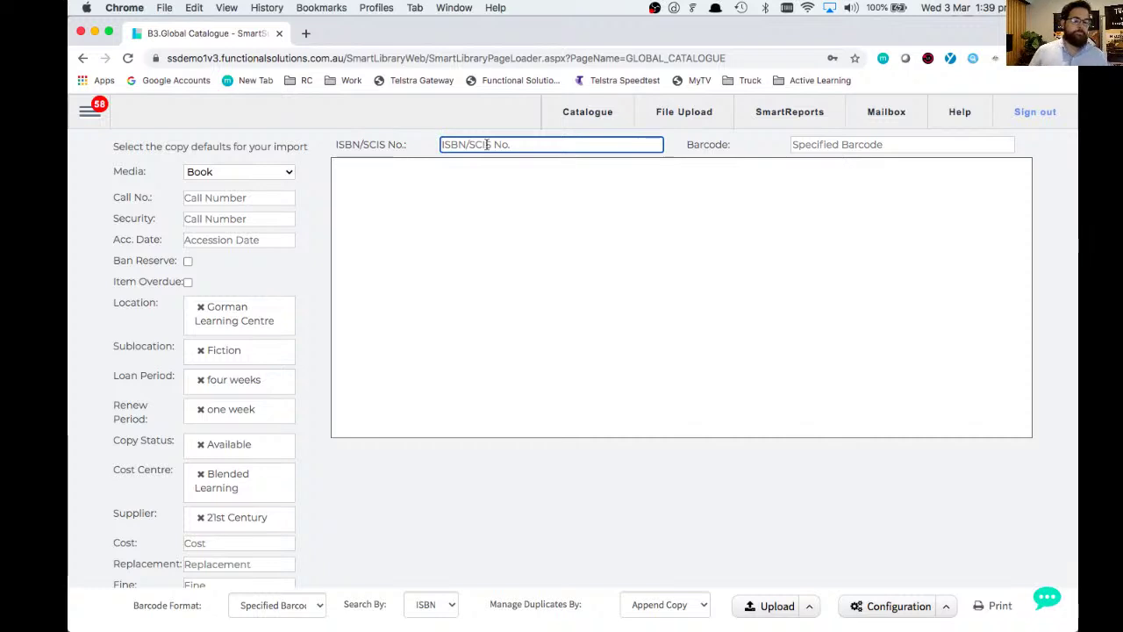
{"action": "type", "text": "4263544326"}
{"action": "key", "text": "Tab"}
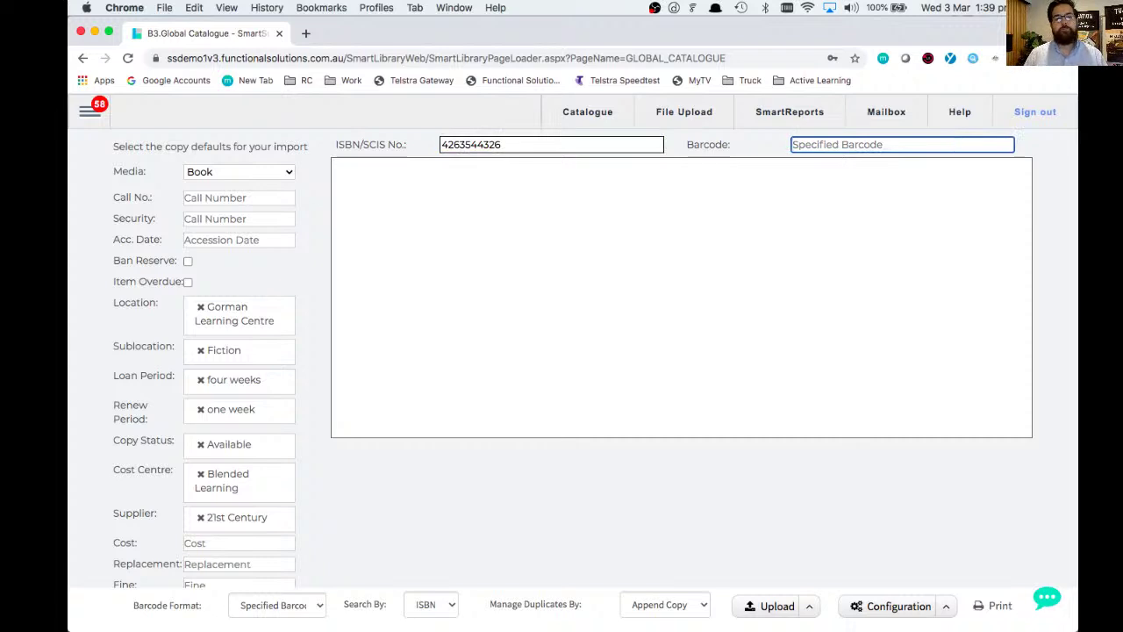
{"action": "type", "text": "655426342"}
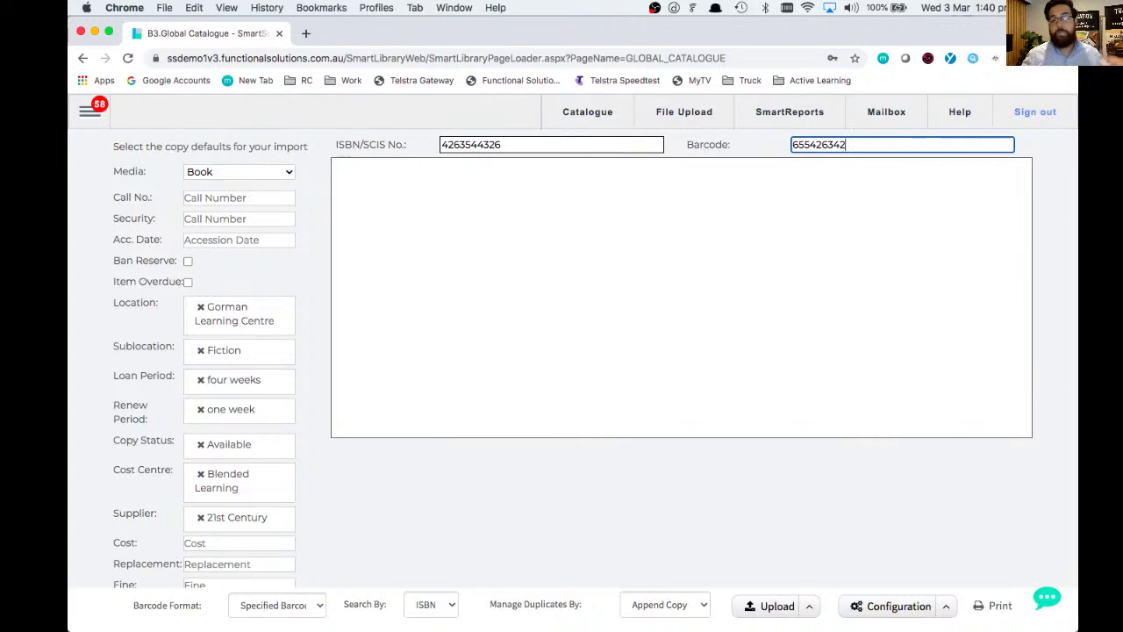
{"action": "key", "text": "Return"}
- Submit test pairs 234234/234234 and 2342314/23432; each returns 'No item found'
{"action": "type", "text": "234234"}
{"action": "key", "text": "Return"}
{"action": "type", "text": "234234"}
{"action": "key", "text": "Return"}
{"action": "type", "text": "2342314"}
{"action": "key", "text": "Return"}
{"action": "type", "text": "23432"}
{"action": "key", "text": "Return"}
- Submit test pairs 3242314/23423 and 234234/2342314; each returns 'No item found'
{"action": "type", "text": "3242314"}
{"action": "key", "text": "Return"}
{"action": "type", "text": "23423"}
{"action": "key", "text": "Return"}
{"action": "type", "text": "234234"}
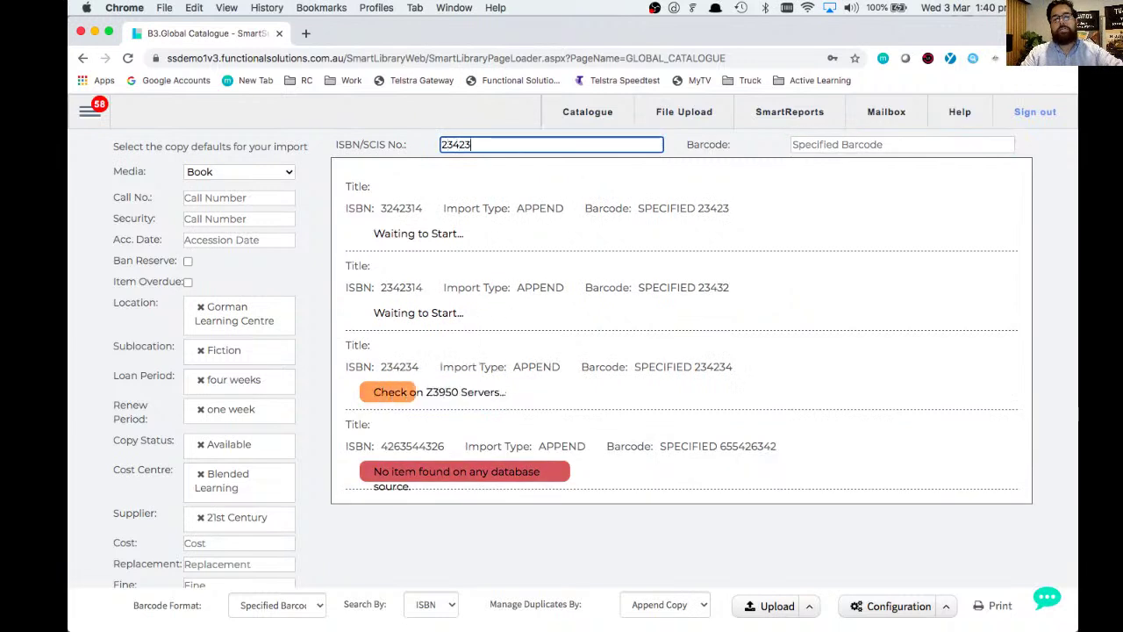
{"action": "key", "text": "Return"}
{"action": "type", "text": "2342314"}
{"action": "key", "text": "Return"}
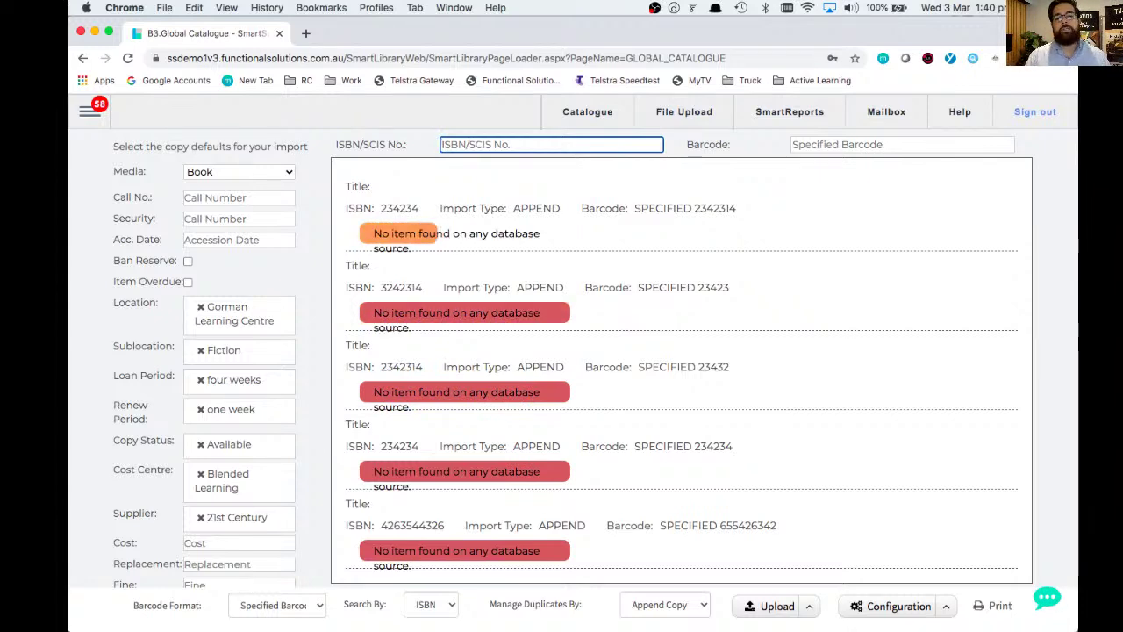
{"action": "left_click", "coordinate": [90, 110]}
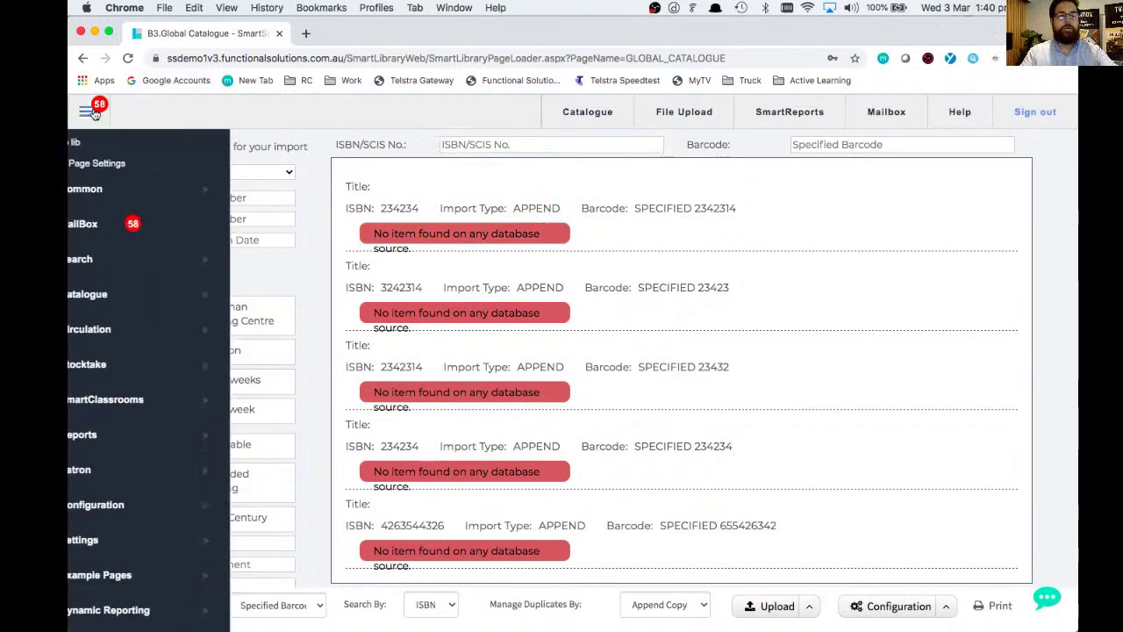
{"action": "mouse_move", "coordinate": [205, 290]}
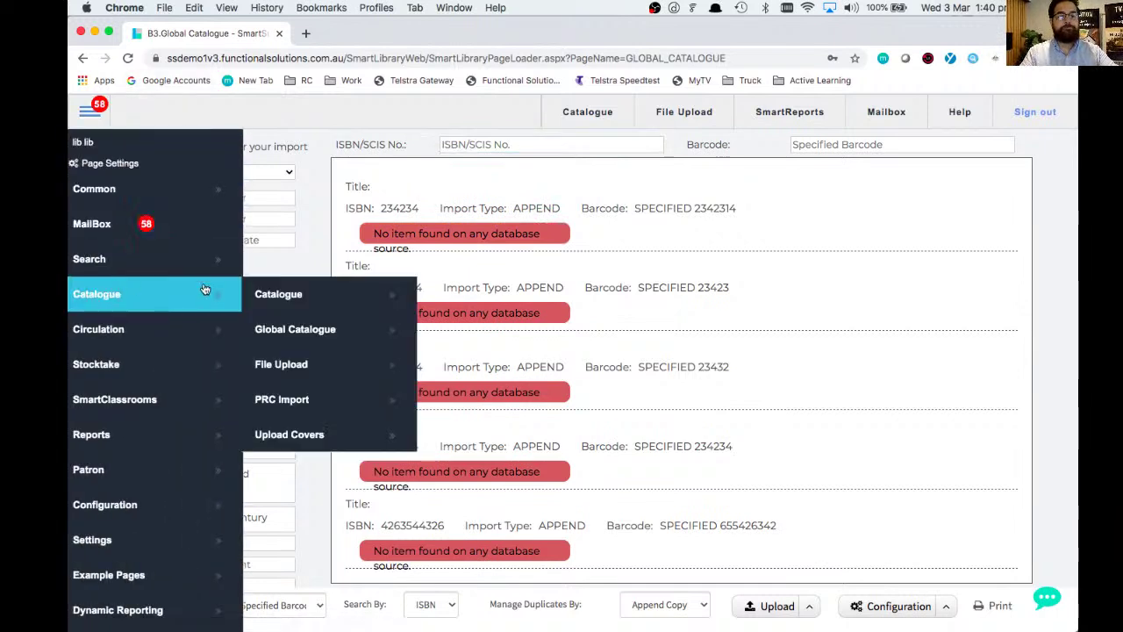
{"action": "left_click", "coordinate": [263, 297]}
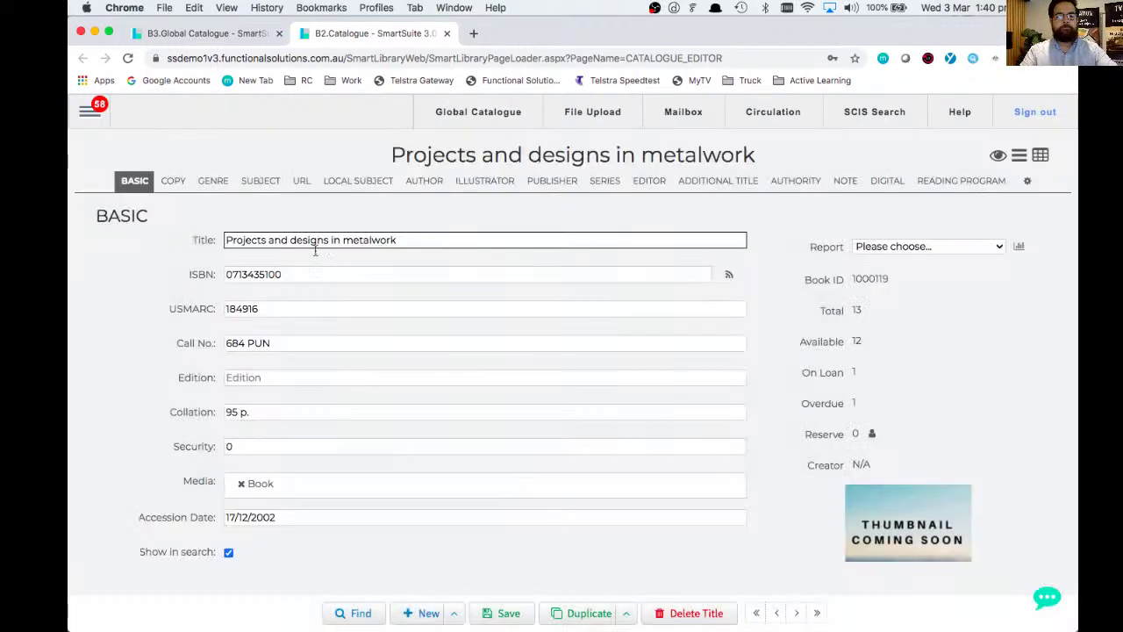
{"action": "double_click", "coordinate": [309, 272]}
{"action": "key", "text": "super+c"}
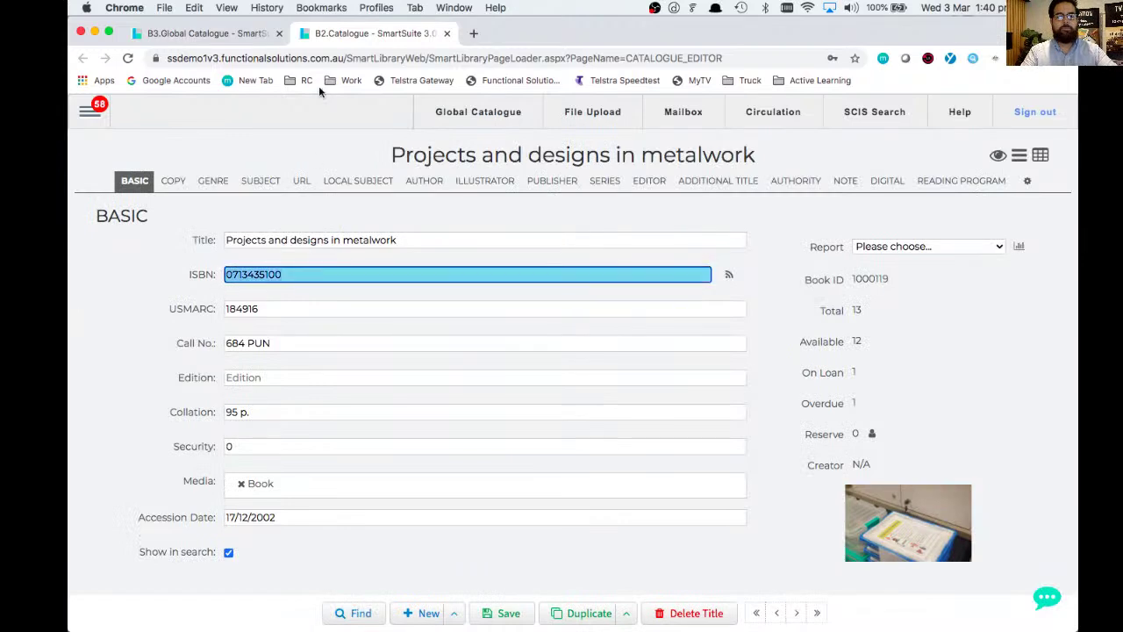
{"action": "left_click", "coordinate": [233, 31]}
{"action": "left_click", "coordinate": [448, 145]}
{"action": "key", "text": "super+v"}
{"action": "key", "text": "Tab"}
{"action": "type", "text": "234312342314"}
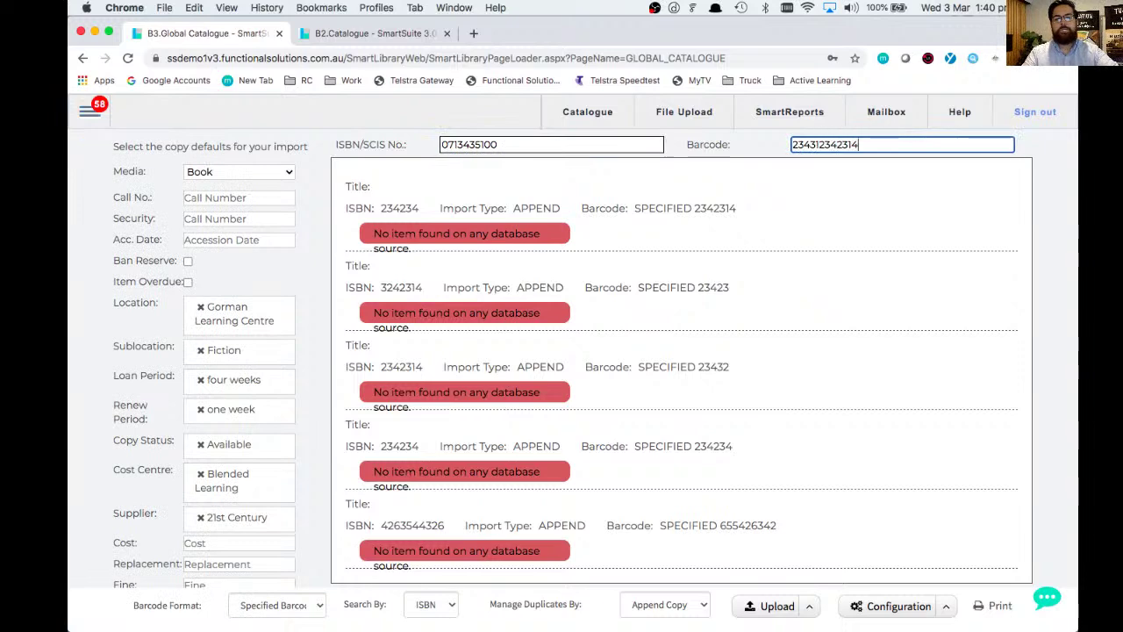
{"action": "key", "text": "Return"}
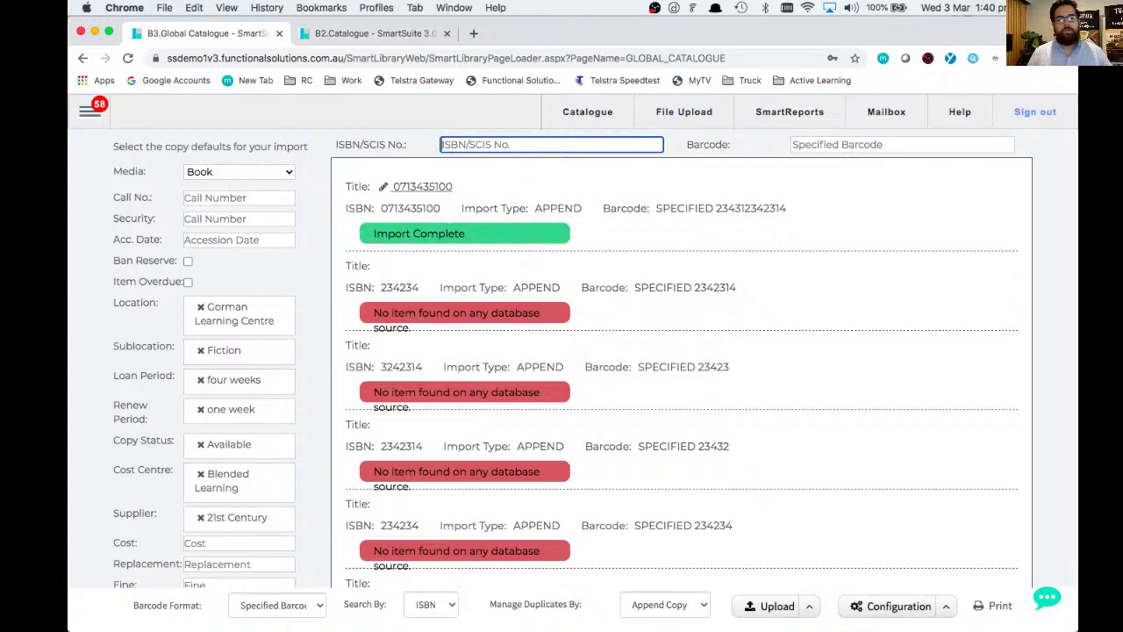
- Review the 'Import Complete' details line in the import results
{"action": "scroll", "coordinate": [689, 290], "scroll_direction": "down", "scroll_amount": 3}
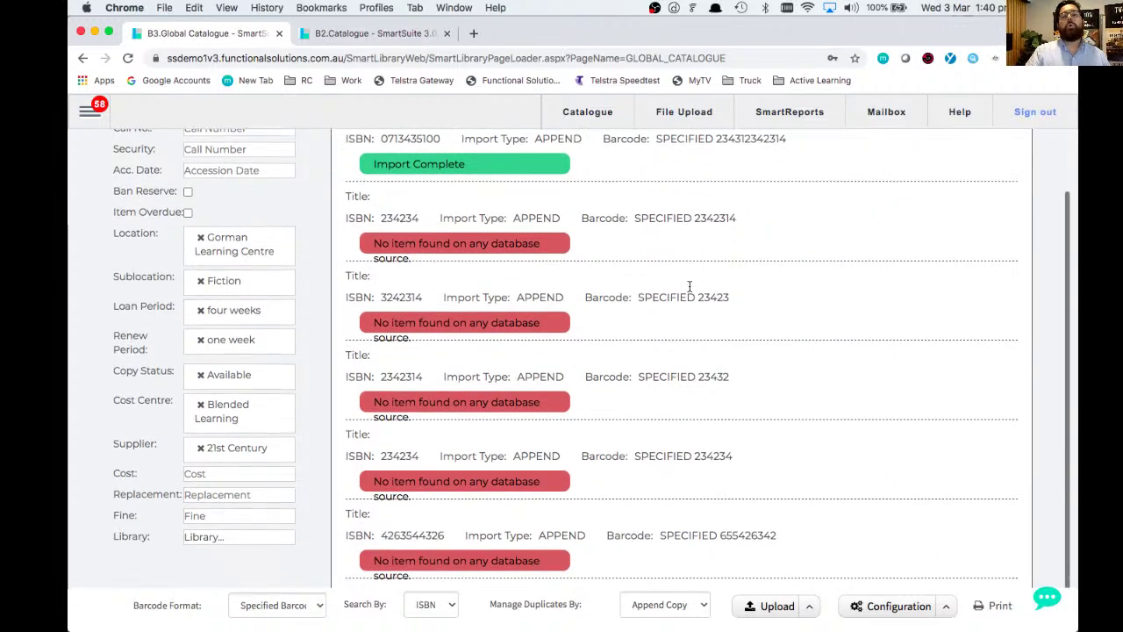
{"action": "scroll", "coordinate": [689, 289], "scroll_direction": "up", "scroll_amount": 3}
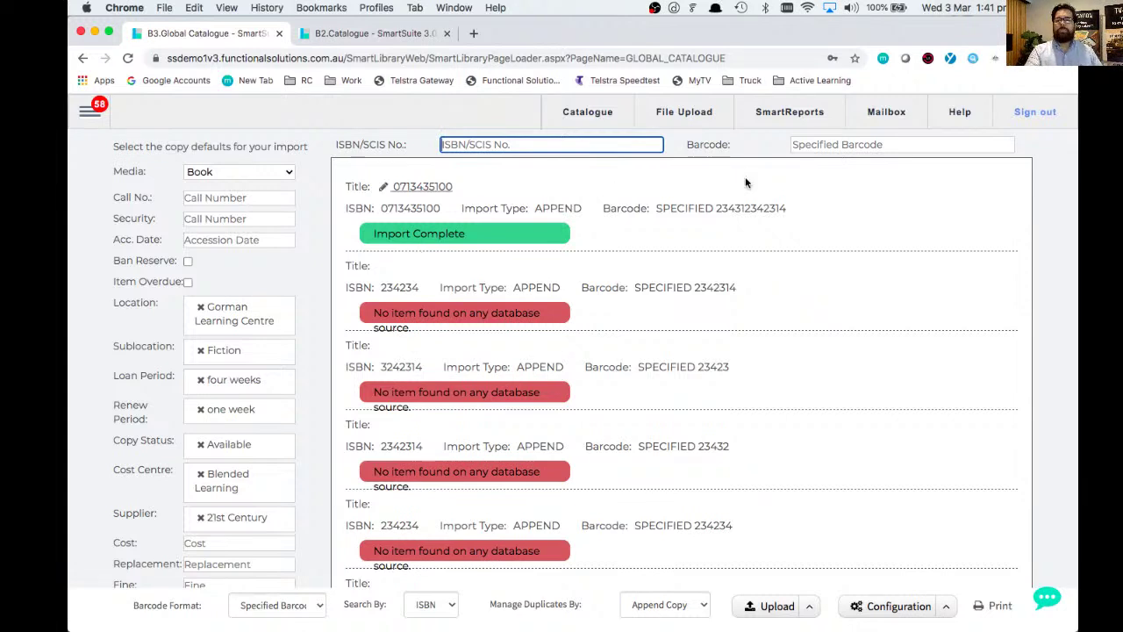
{"action": "triple_click", "coordinate": [745, 212]}
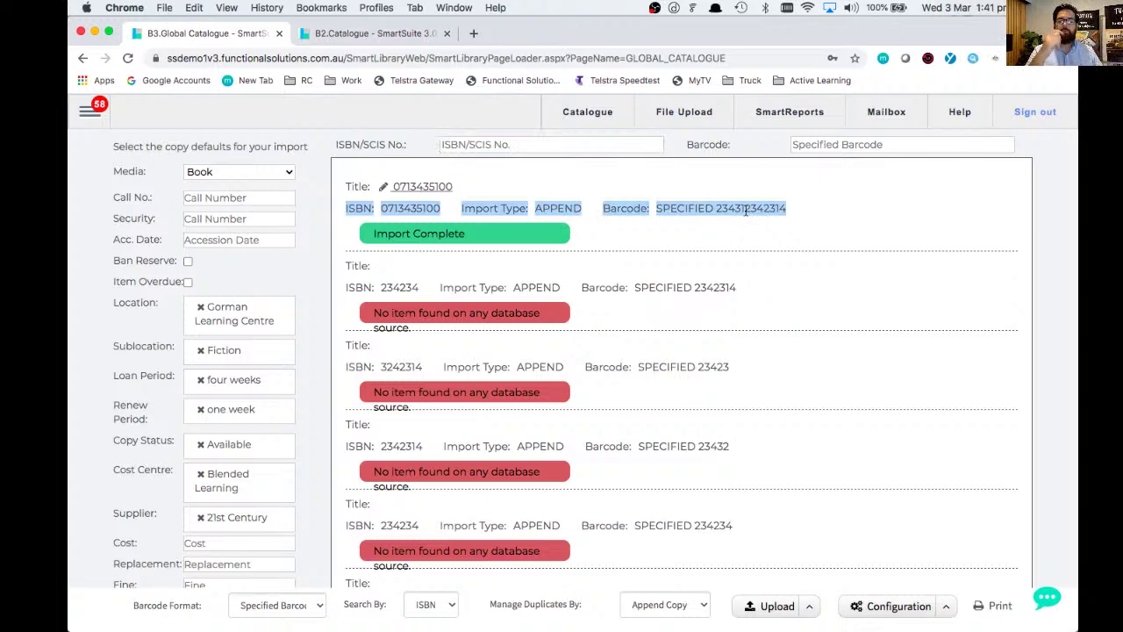
{"action": "left_click", "coordinate": [745, 212]}
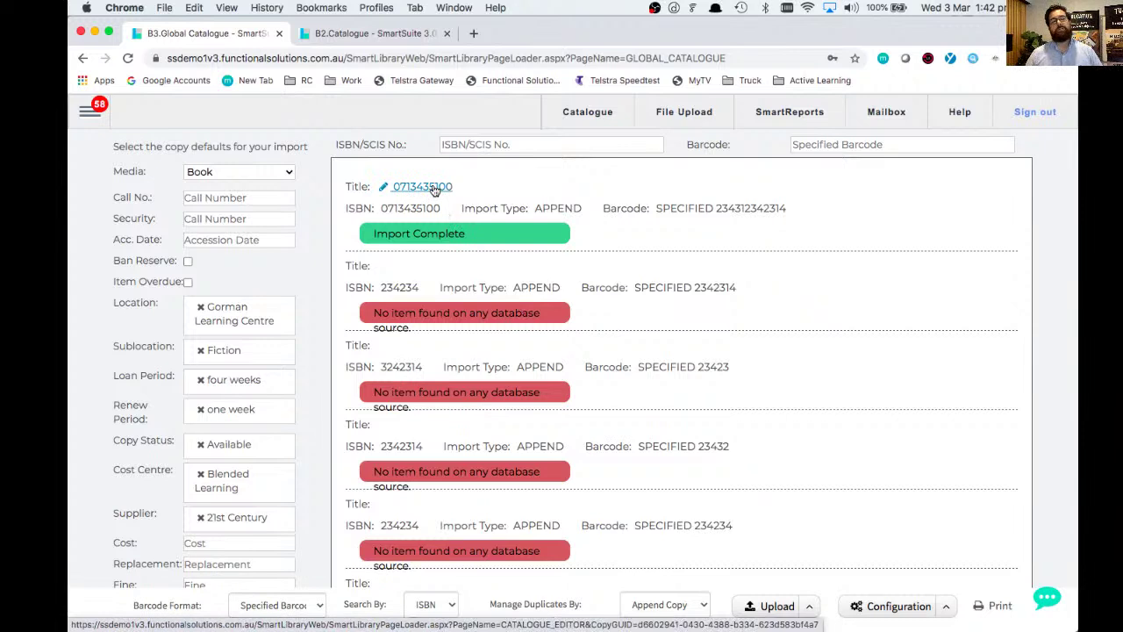
{"action": "left_click", "coordinate": [433, 188]}
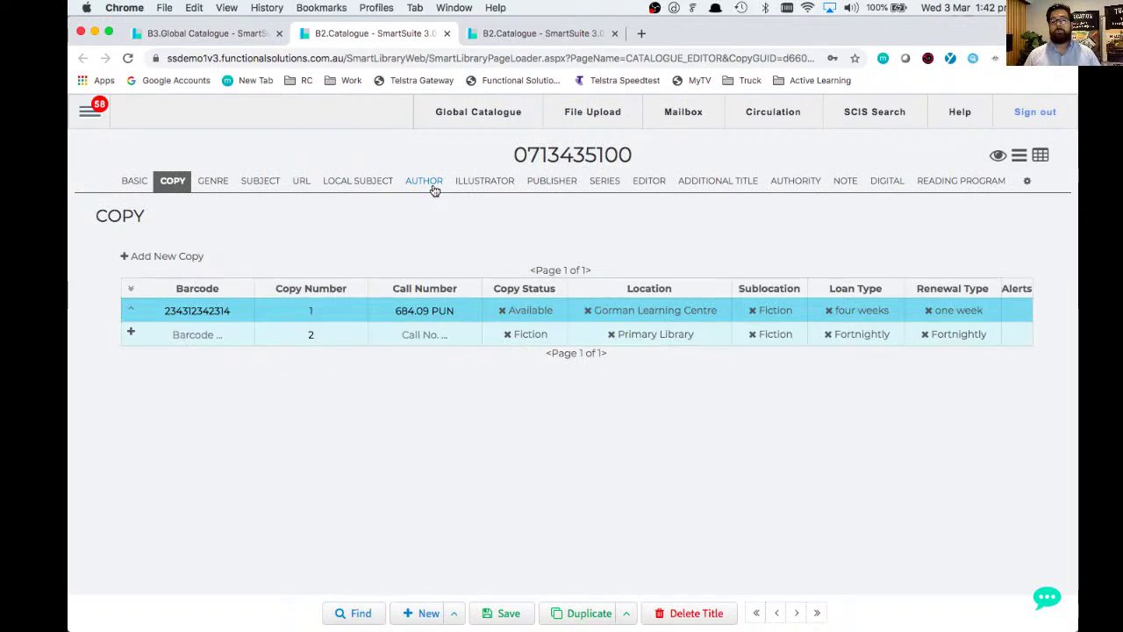
{"action": "left_click", "coordinate": [134, 313]}
{"action": "left_click", "coordinate": [663, 352]}
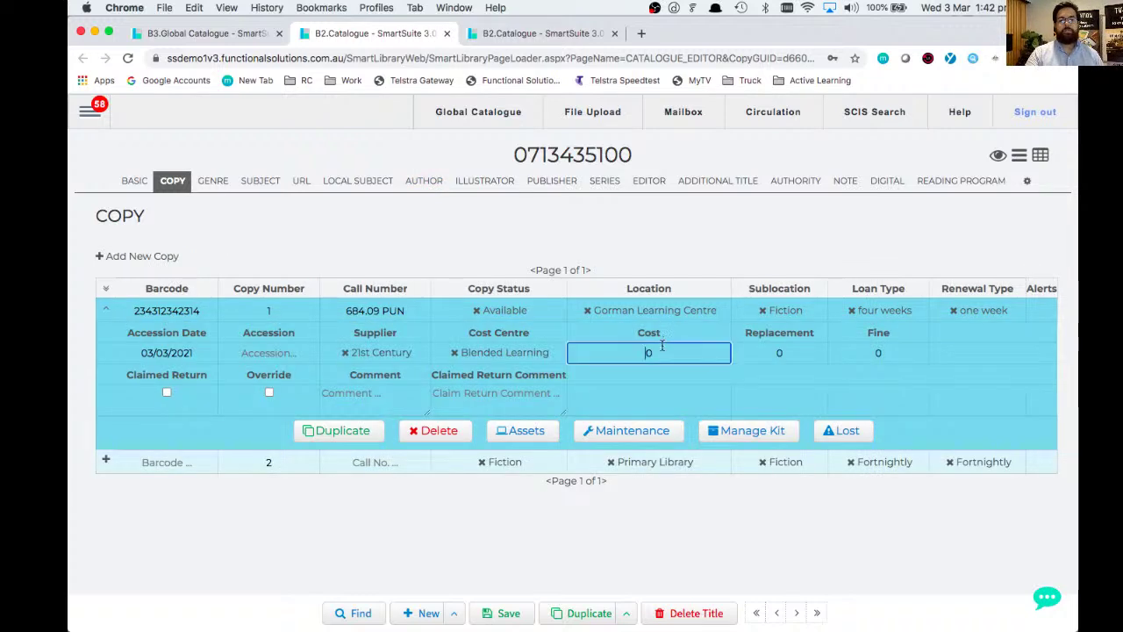
{"action": "type", "text": "45"}
{"action": "key", "text": "Tab"}
{"action": "type", "text": "50"}
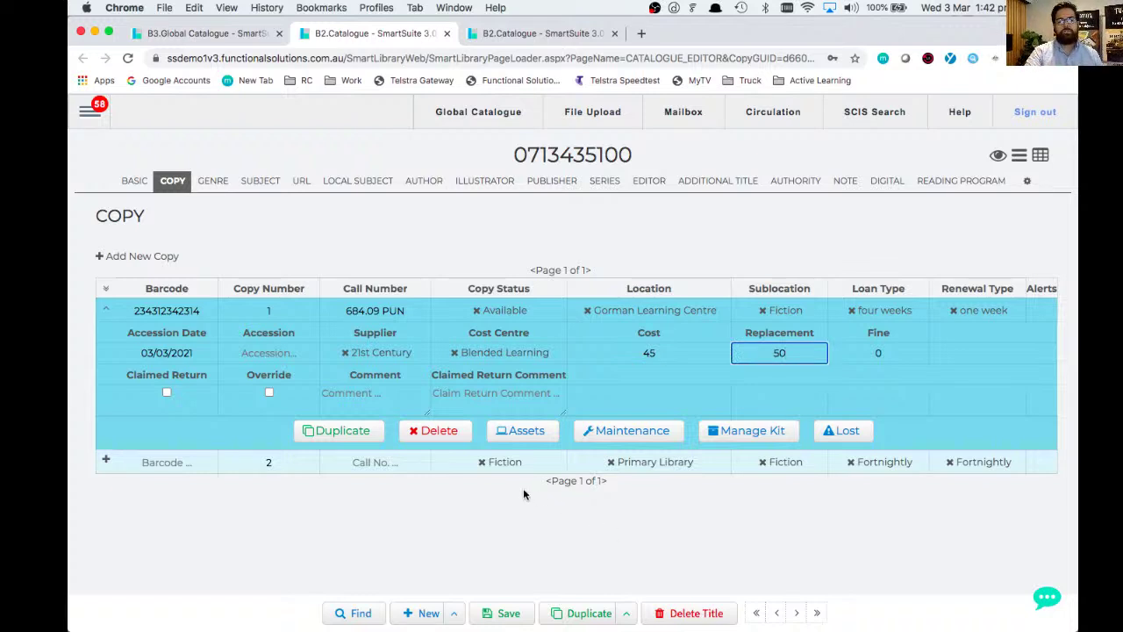
{"action": "left_click", "coordinate": [506, 610]}
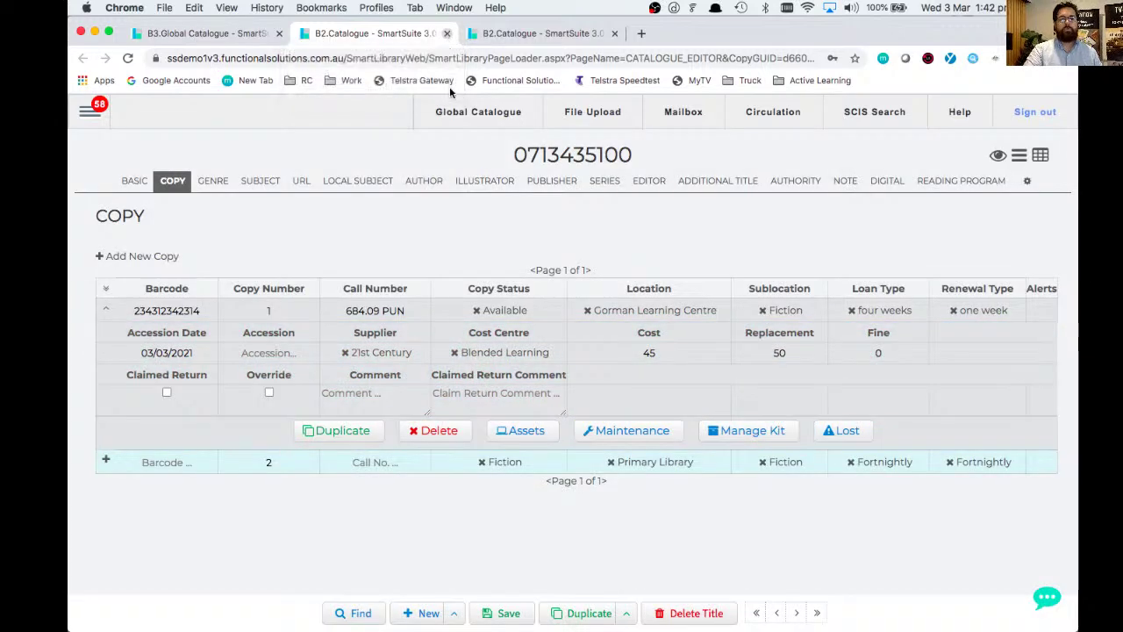
{"action": "left_click", "coordinate": [447, 34]}
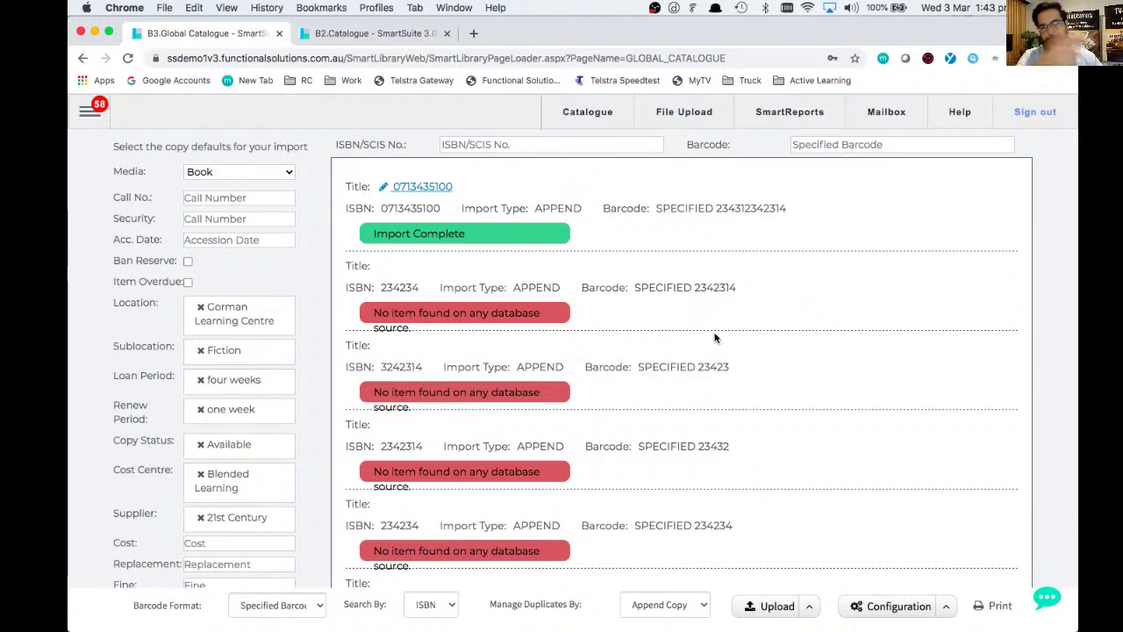
{"action": "left_click", "coordinate": [200, 307]}
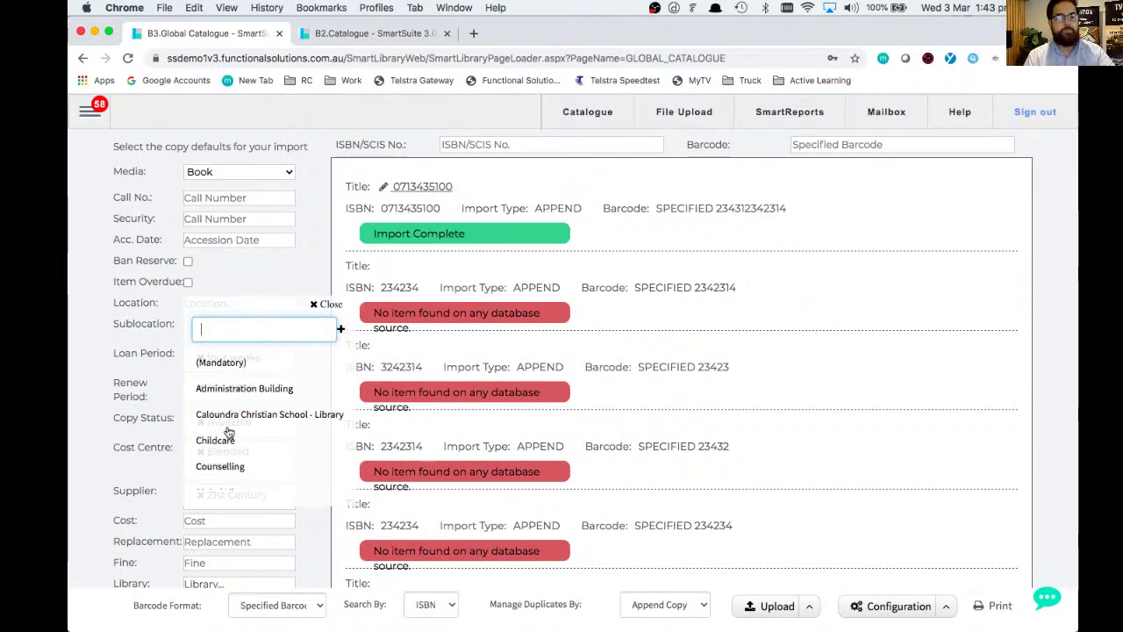
{"action": "scroll", "coordinate": [225, 439], "scroll_direction": "down", "scroll_amount": 1}
{"action": "left_click", "coordinate": [219, 413]}
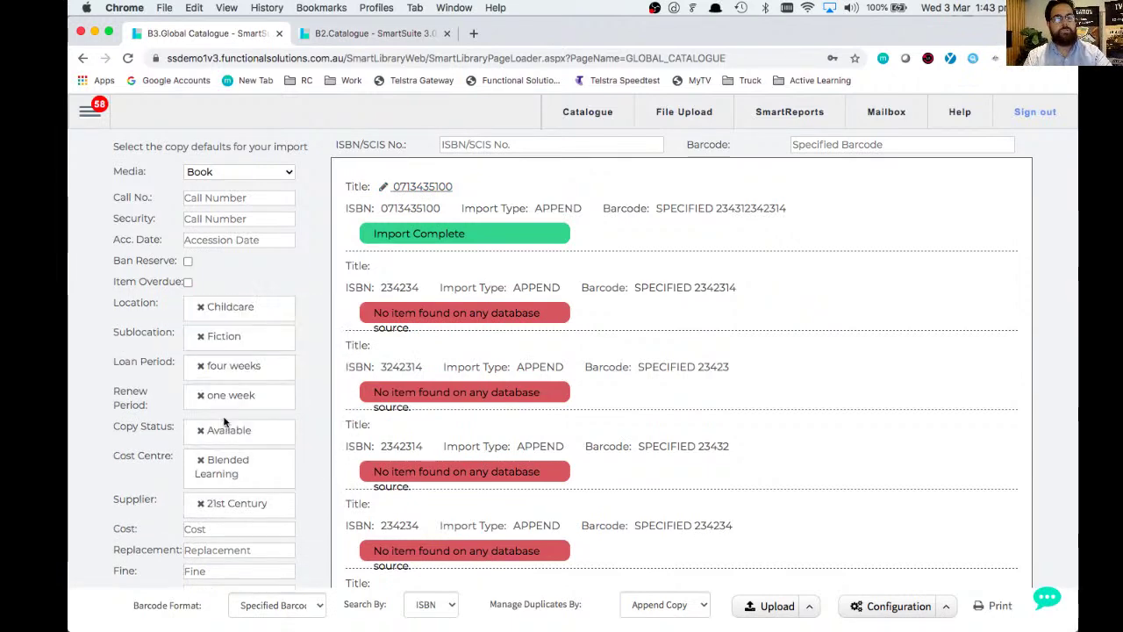
{"action": "left_click", "coordinate": [202, 341]}
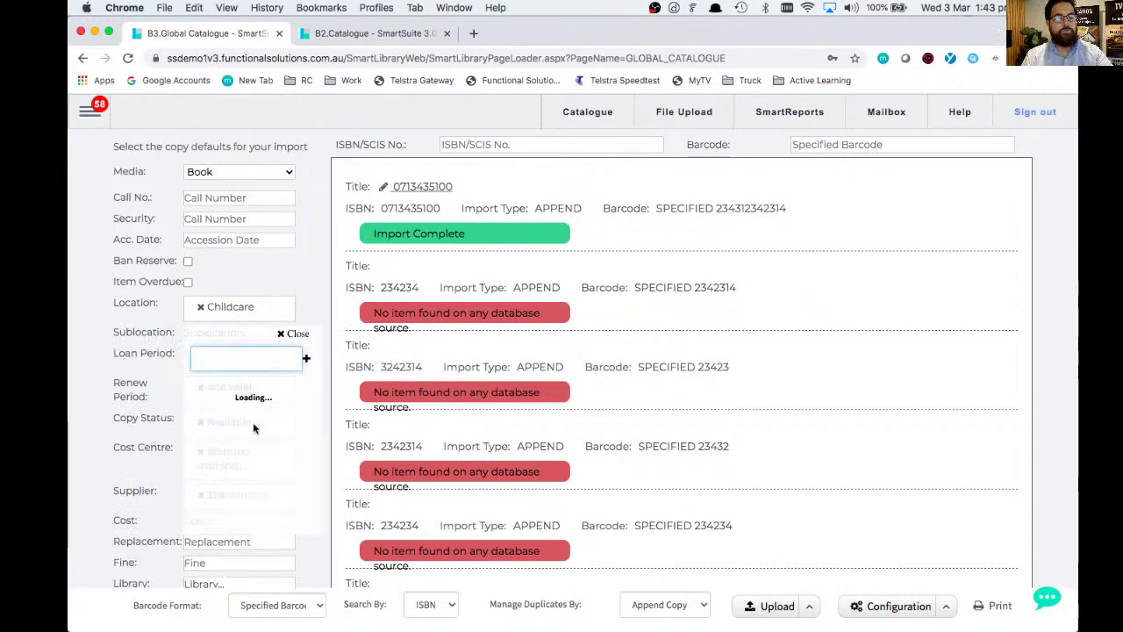
{"action": "left_click", "coordinate": [235, 472]}
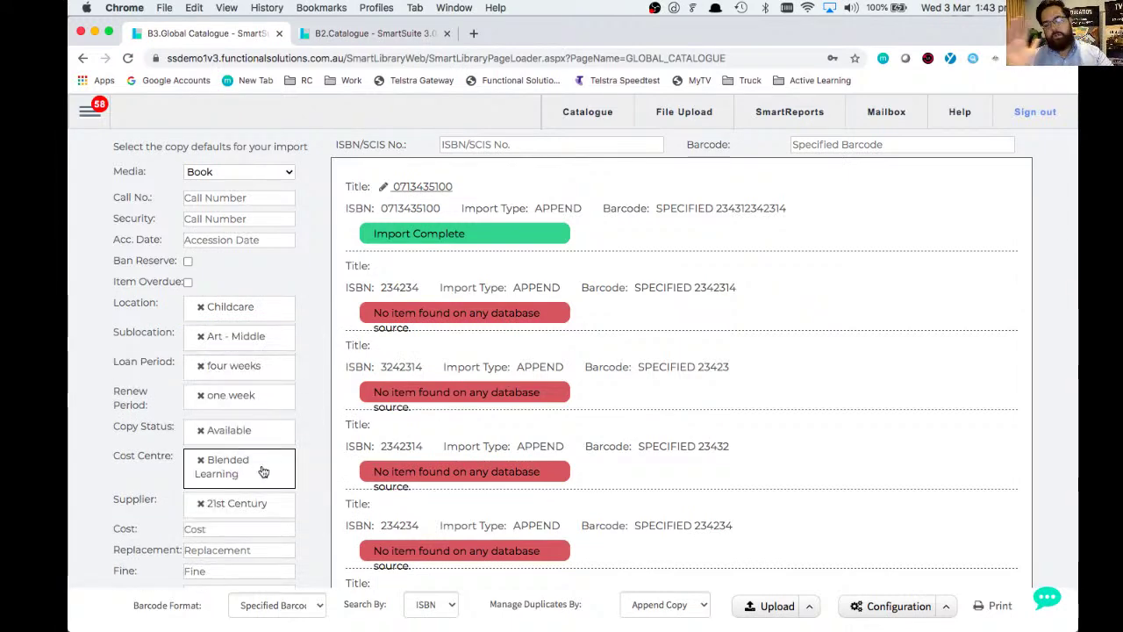
{"action": "left_click", "coordinate": [526, 145]}
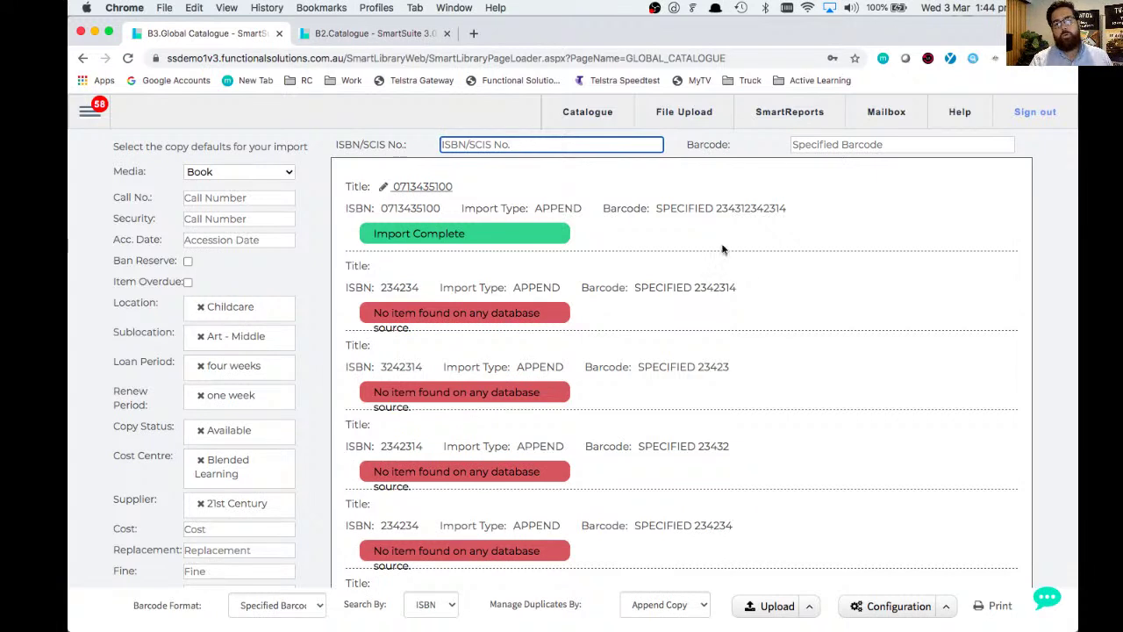
{"action": "left_click", "coordinate": [947, 609]}
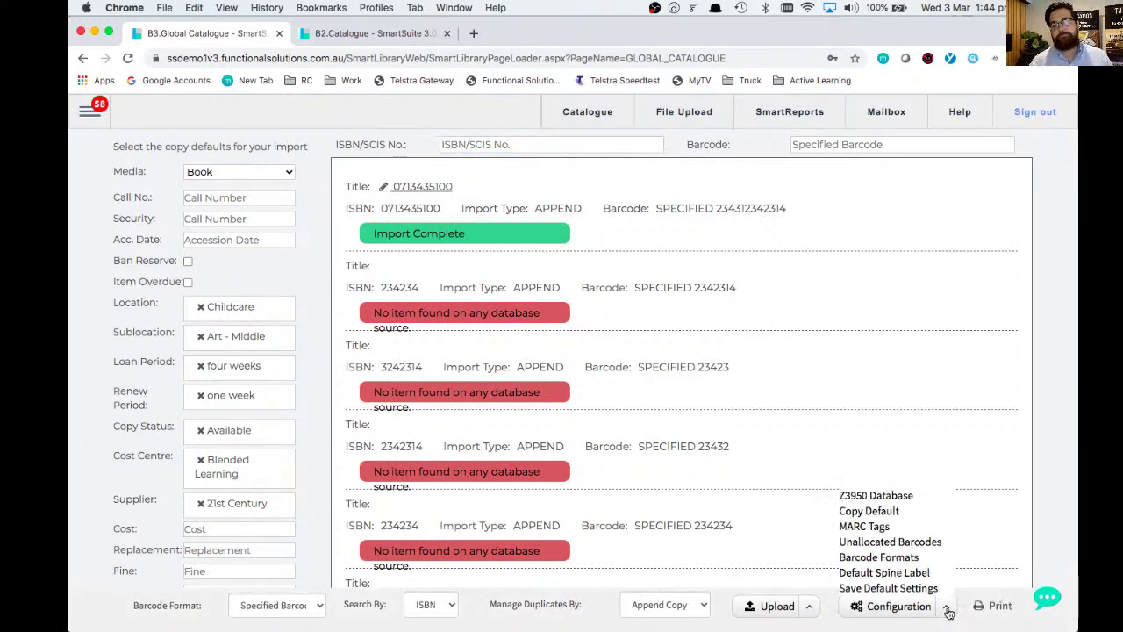
{"action": "left_click", "coordinate": [902, 575]}
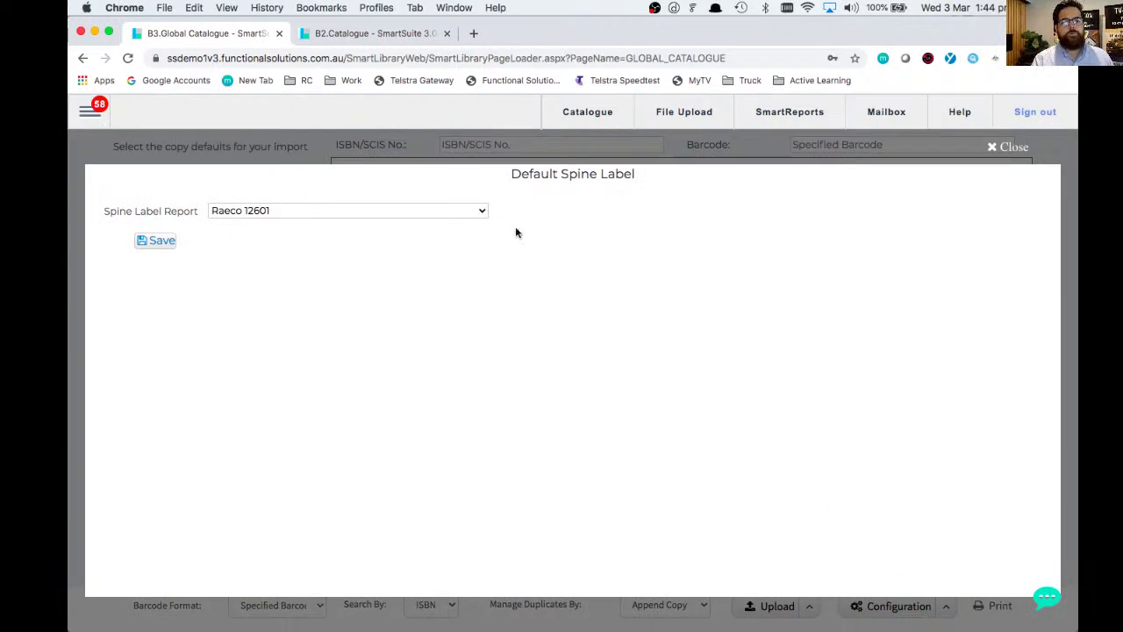
{"action": "left_click", "coordinate": [479, 213]}
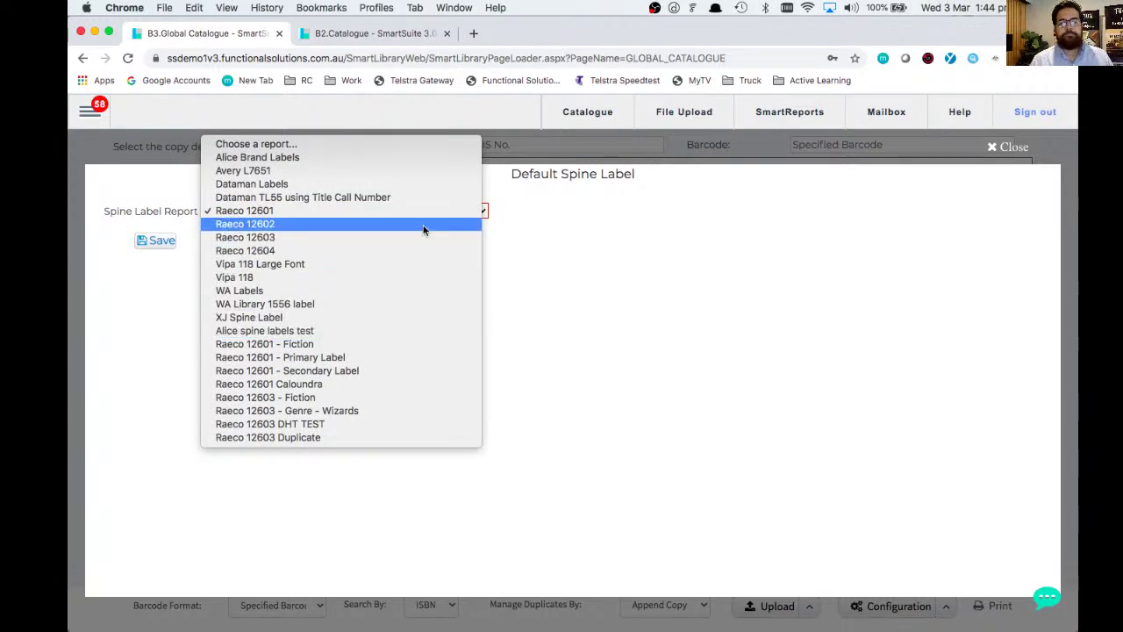
{"action": "left_click", "coordinate": [575, 268]}
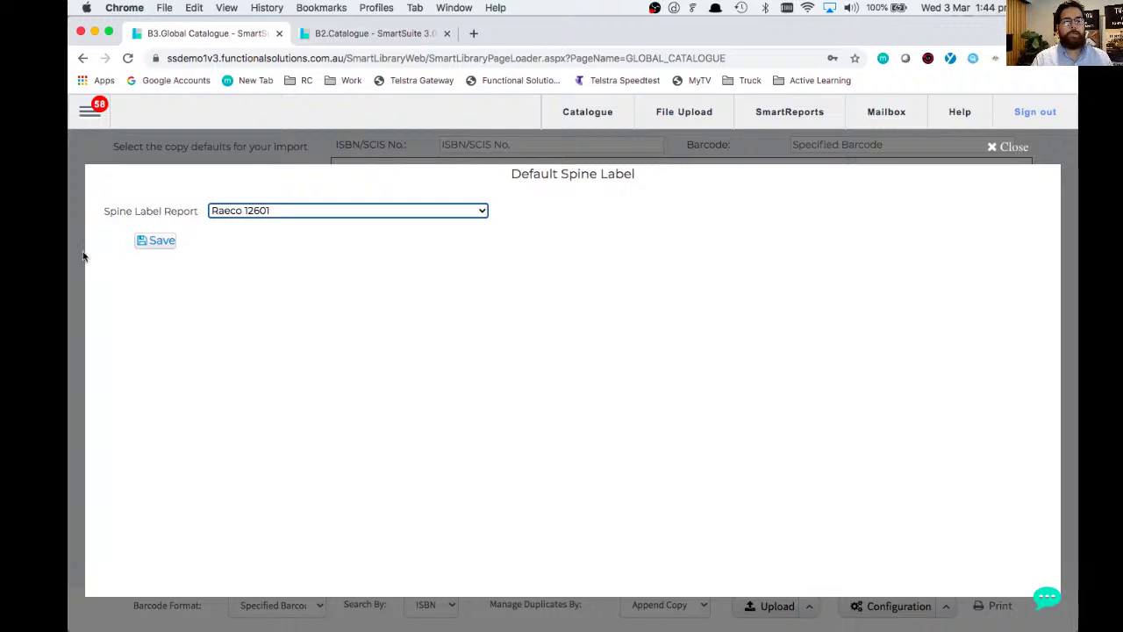
{"action": "left_click", "coordinate": [1016, 147]}
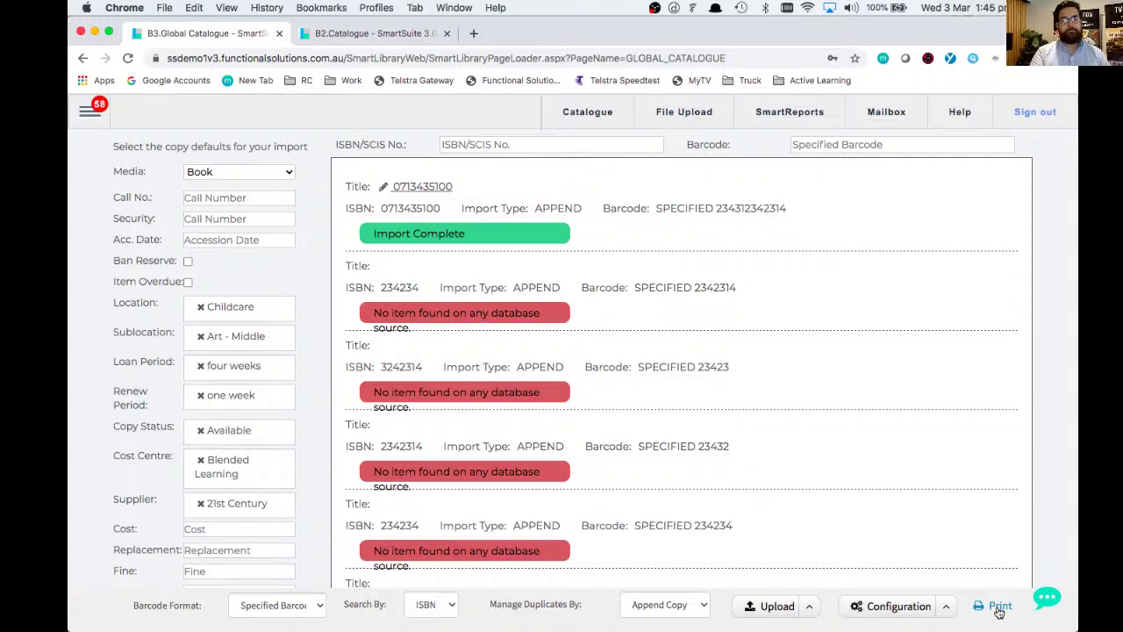
{"action": "left_click", "coordinate": [999, 606]}
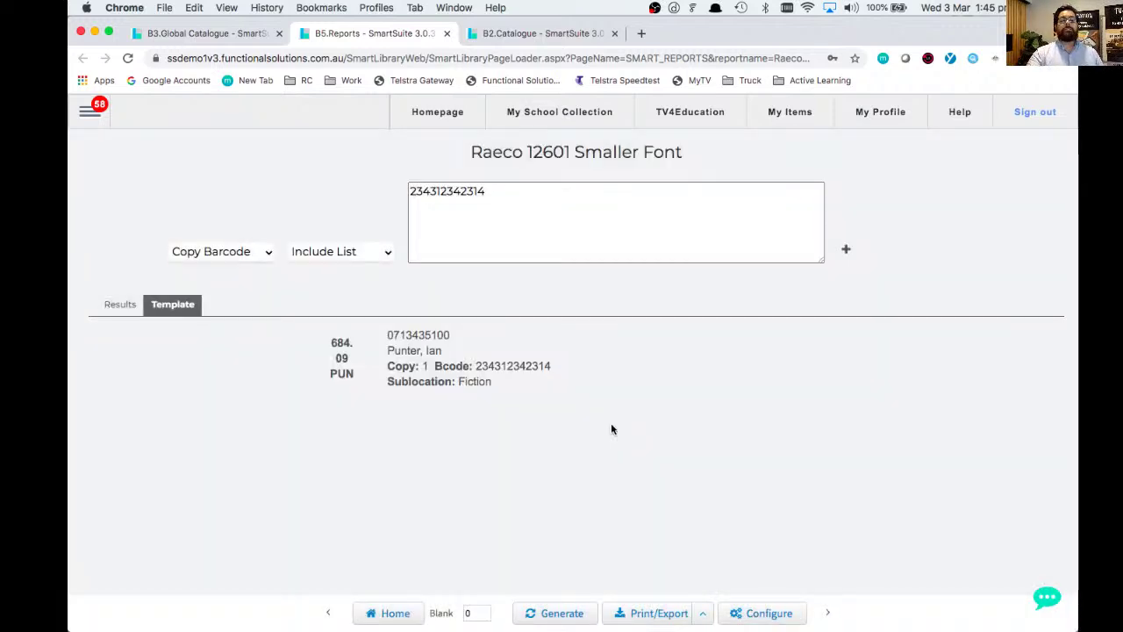
{"action": "left_click", "coordinate": [694, 614]}
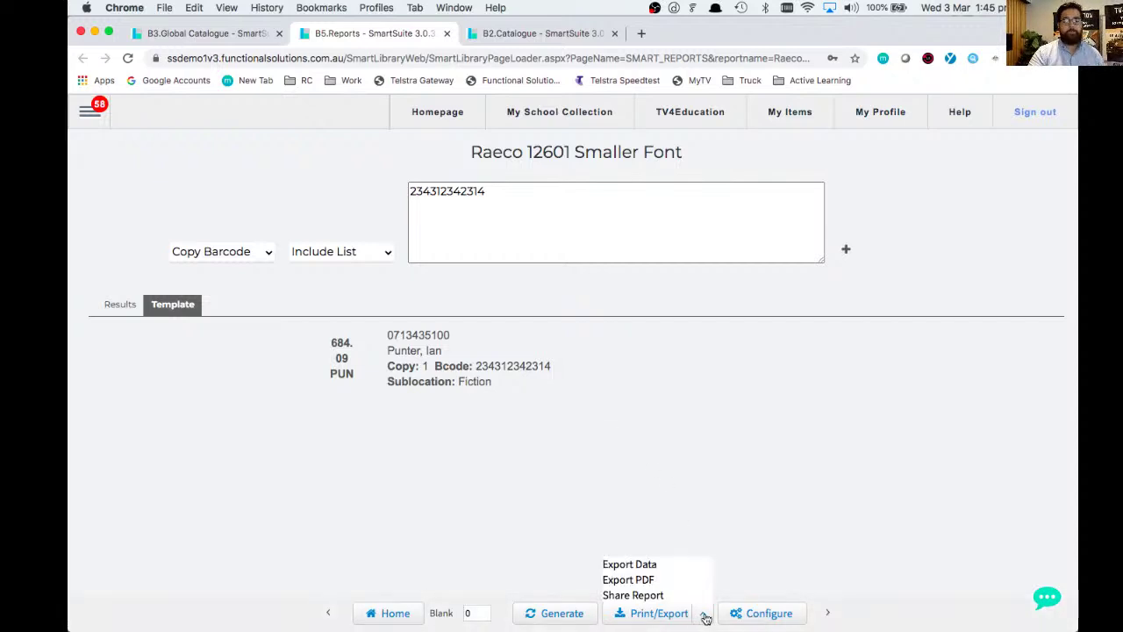
{"action": "left_click", "coordinate": [644, 582]}
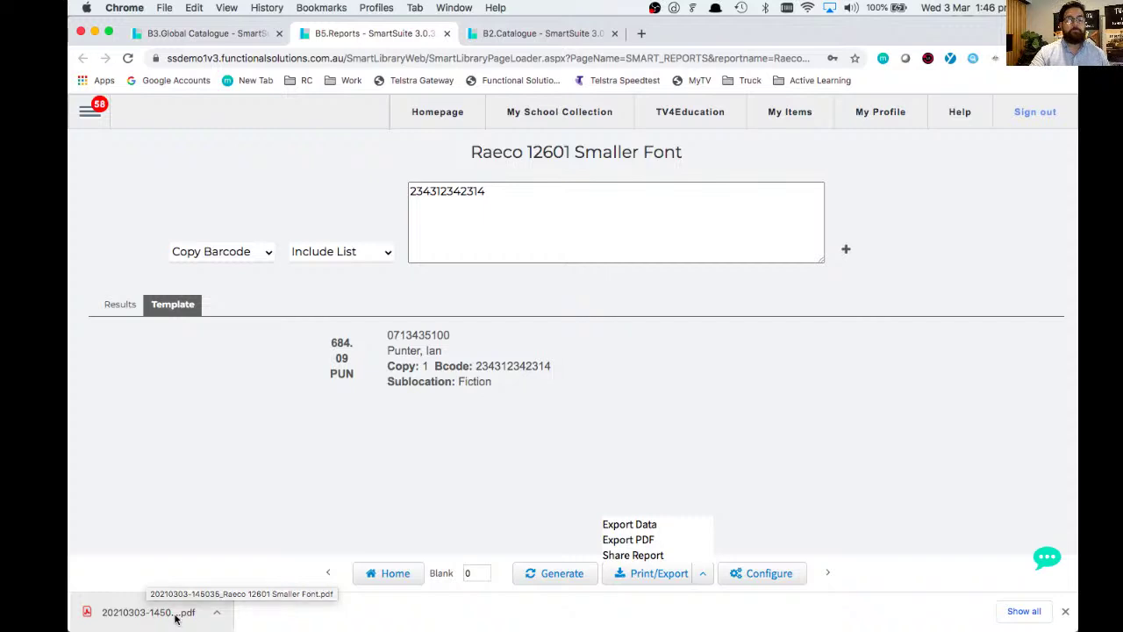
{"action": "left_click", "coordinate": [216, 611]}
{"action": "left_click", "coordinate": [227, 594]}
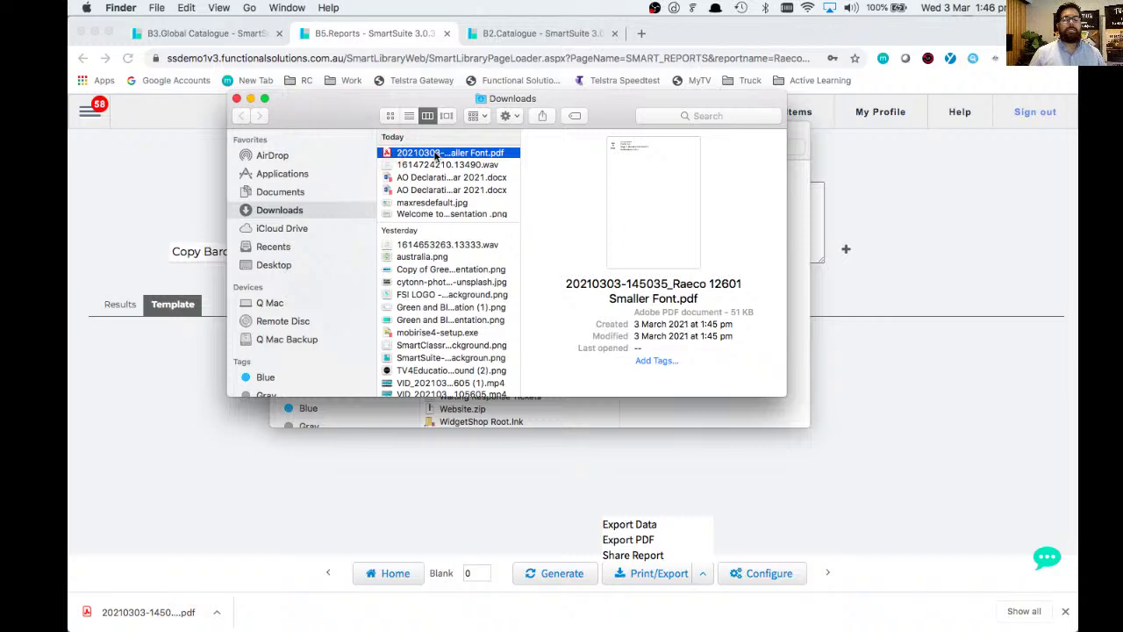
{"action": "double_click", "coordinate": [435, 155]}
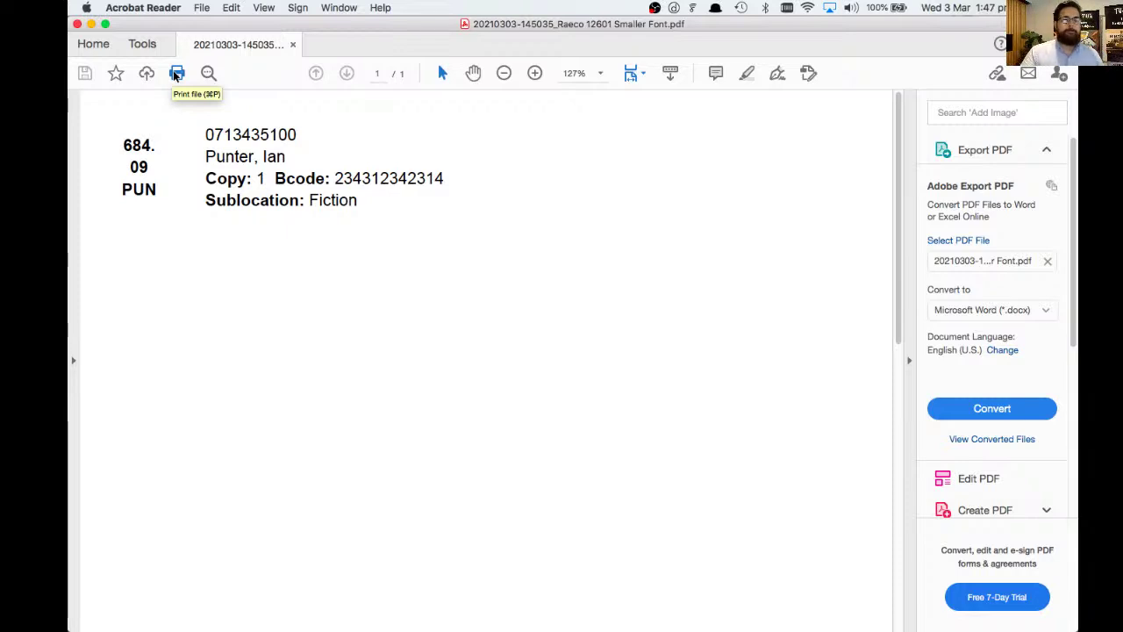
- Close the Acrobat Reader window showing the spine label PDF
{"action": "left_click", "coordinate": [78, 25]}
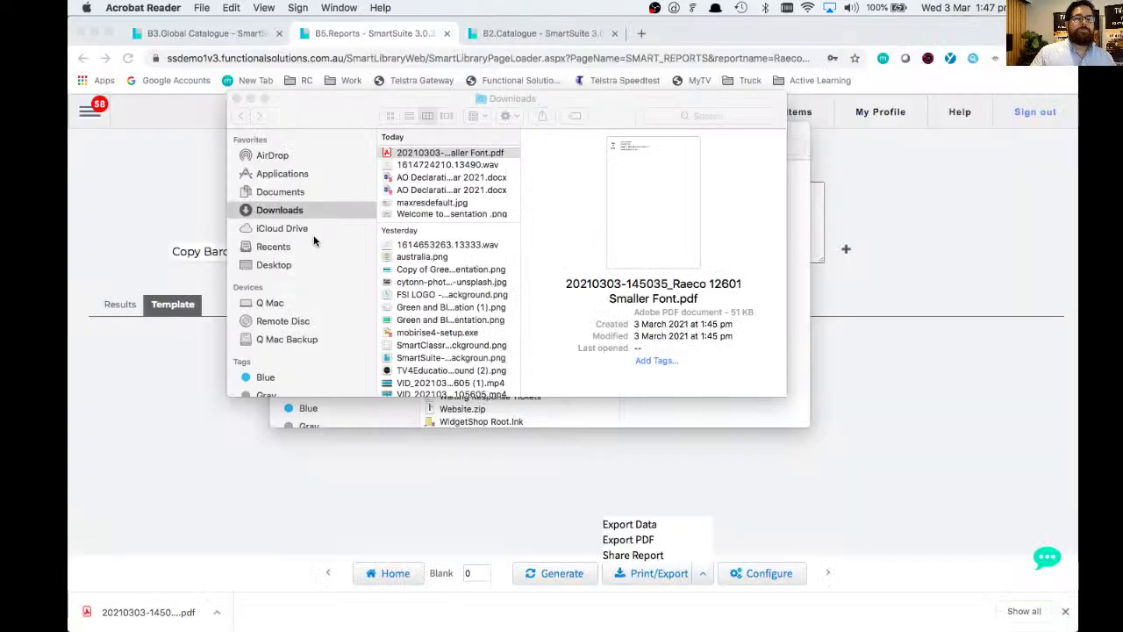
- Dismiss the downloads bar, return to Chrome and close the B3.Global Catalogue tab
{"action": "left_click", "coordinate": [154, 189]}
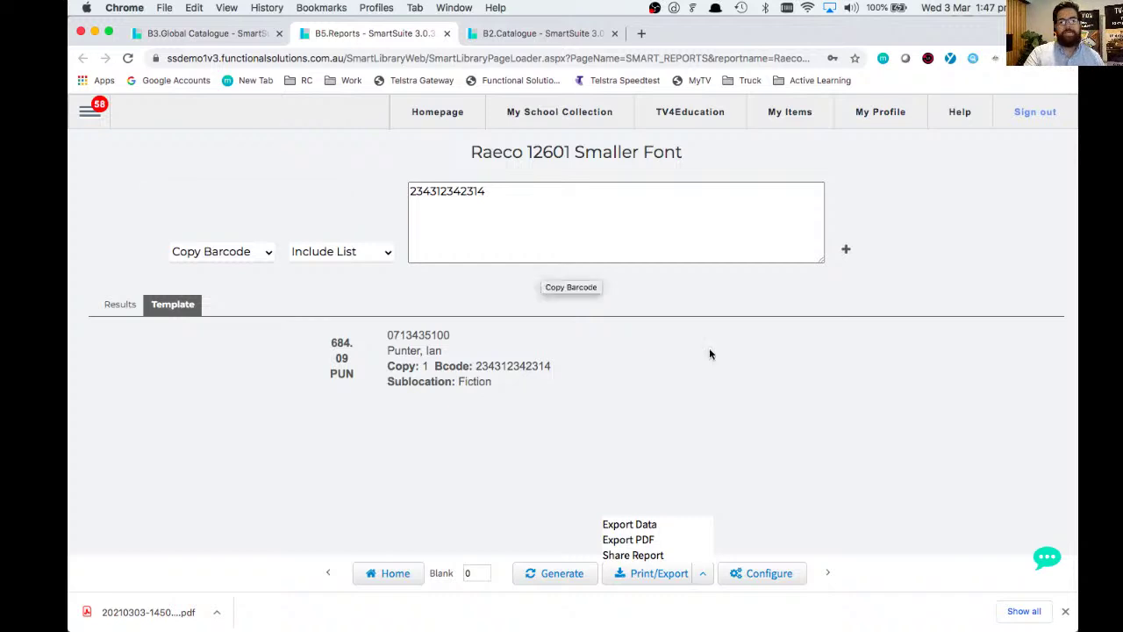
{"action": "left_click", "coordinate": [1066, 612]}
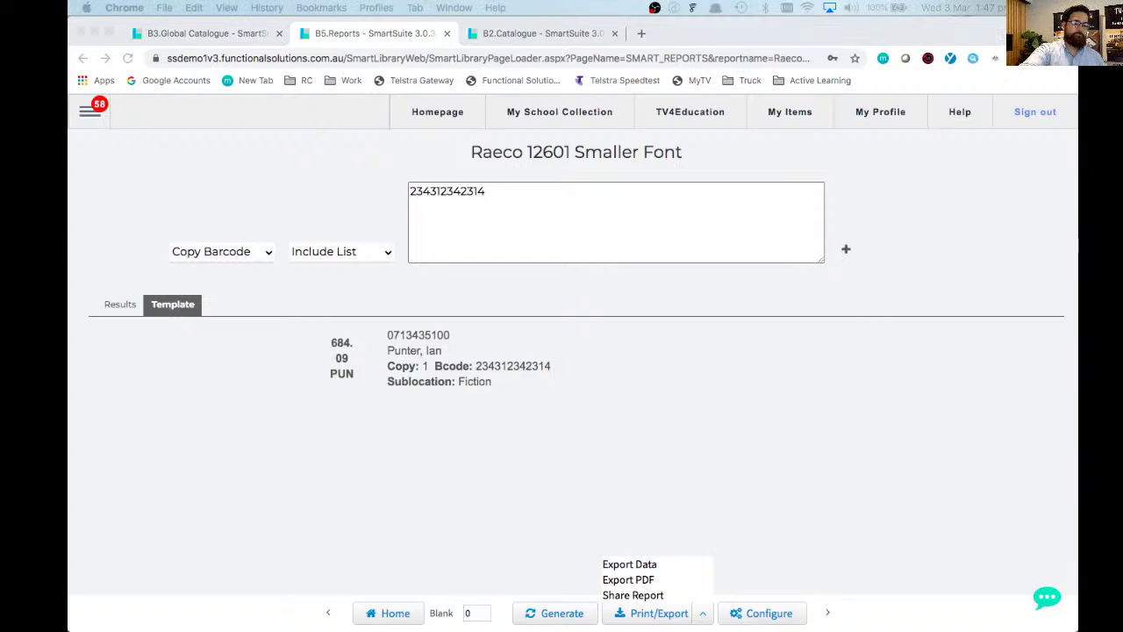
{"action": "key", "text": "super+Tab"}
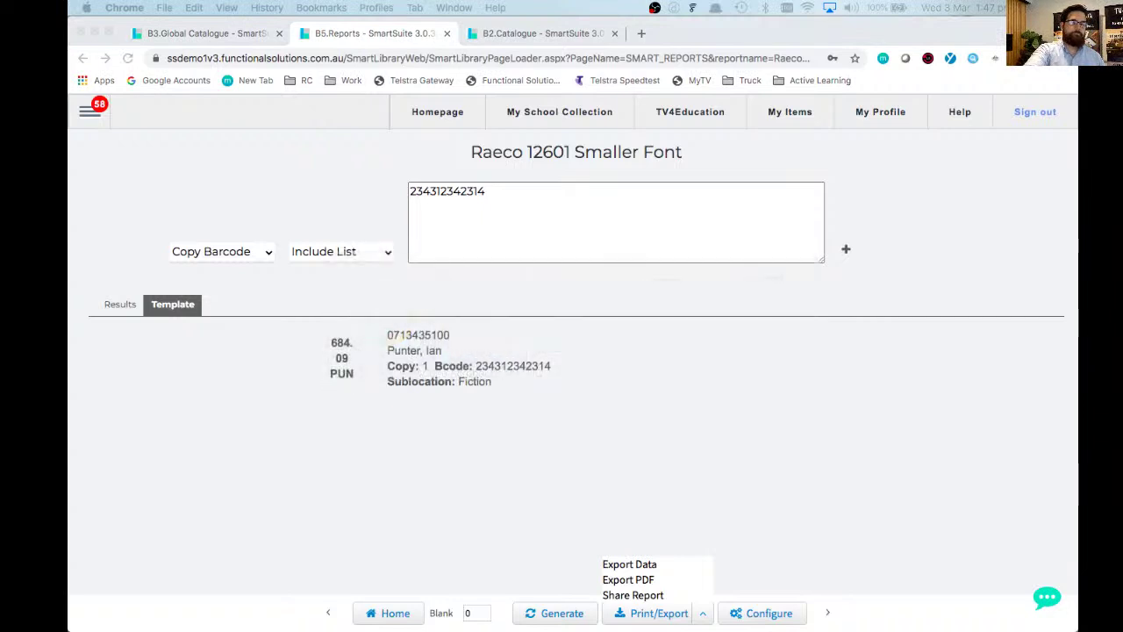
{"action": "key", "text": "super+Tab"}
{"action": "key", "text": "super+Tab"}
{"action": "key", "text": "super+Tab"}
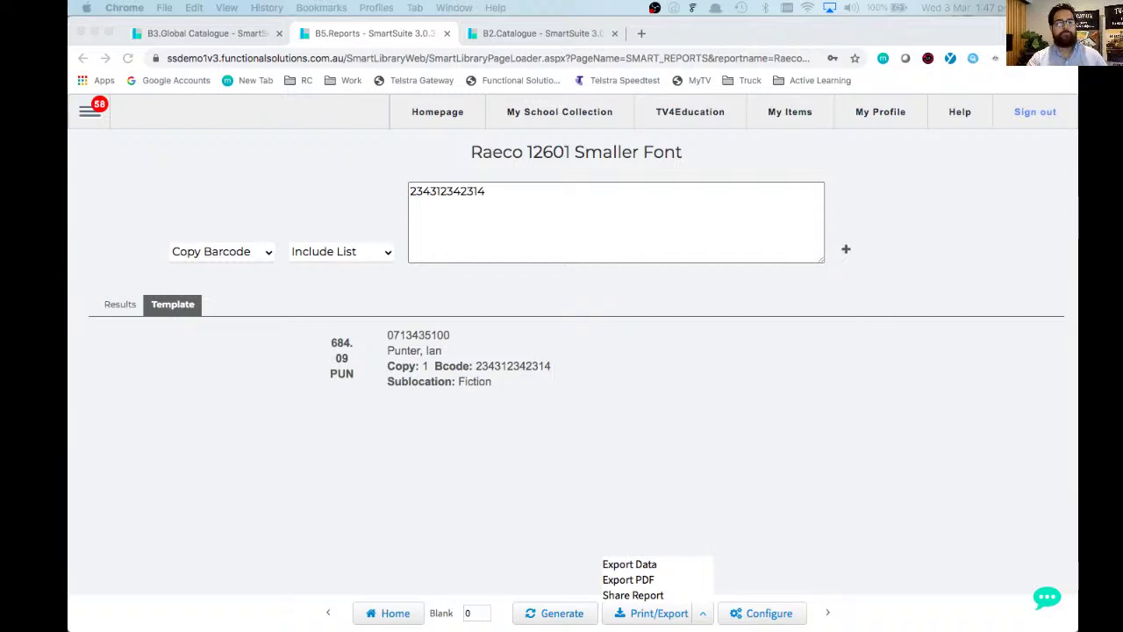
{"action": "left_click", "coordinate": [173, 193]}
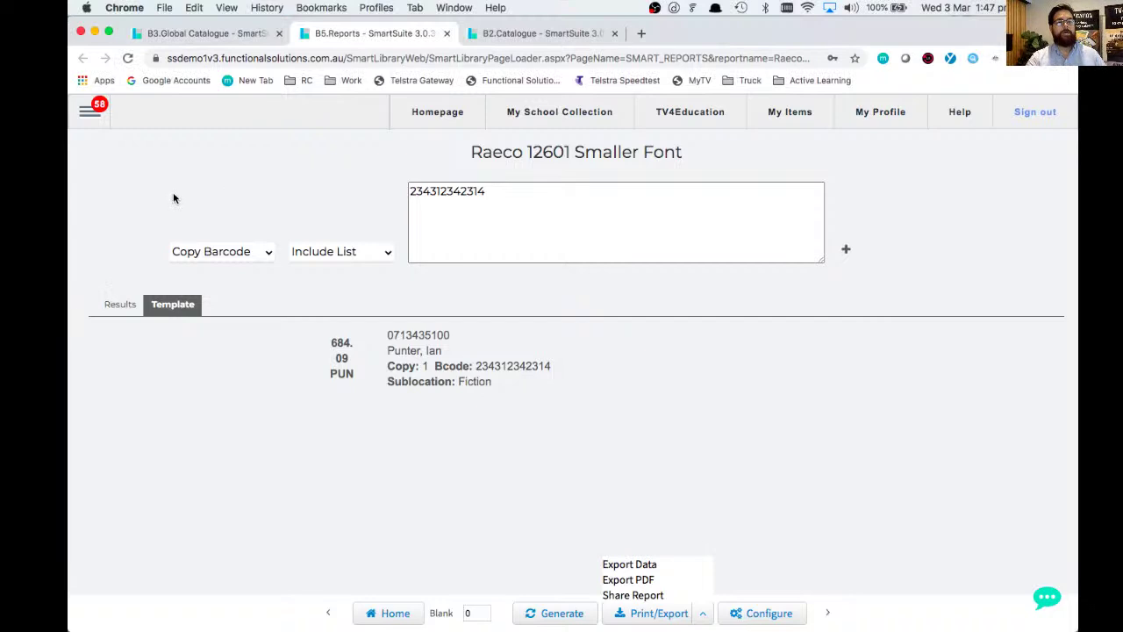
{"action": "left_click", "coordinate": [279, 34]}
{"action": "left_click", "coordinate": [88, 112]}
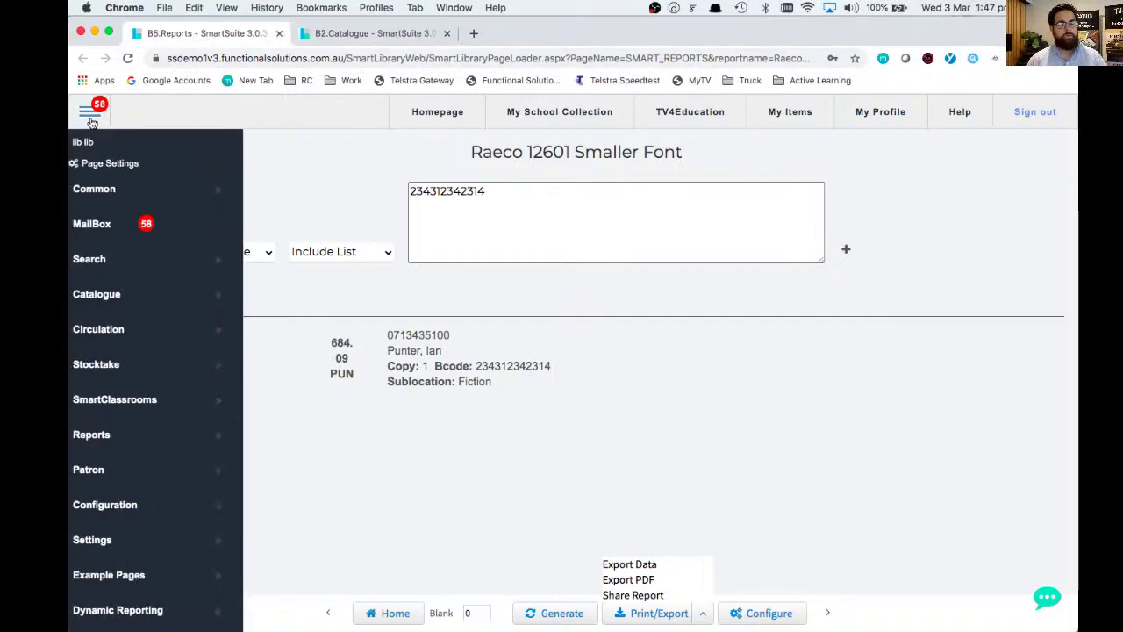
- Choose Circulation > Circulation from the navigation menu
{"action": "left_click", "coordinate": [110, 327]}
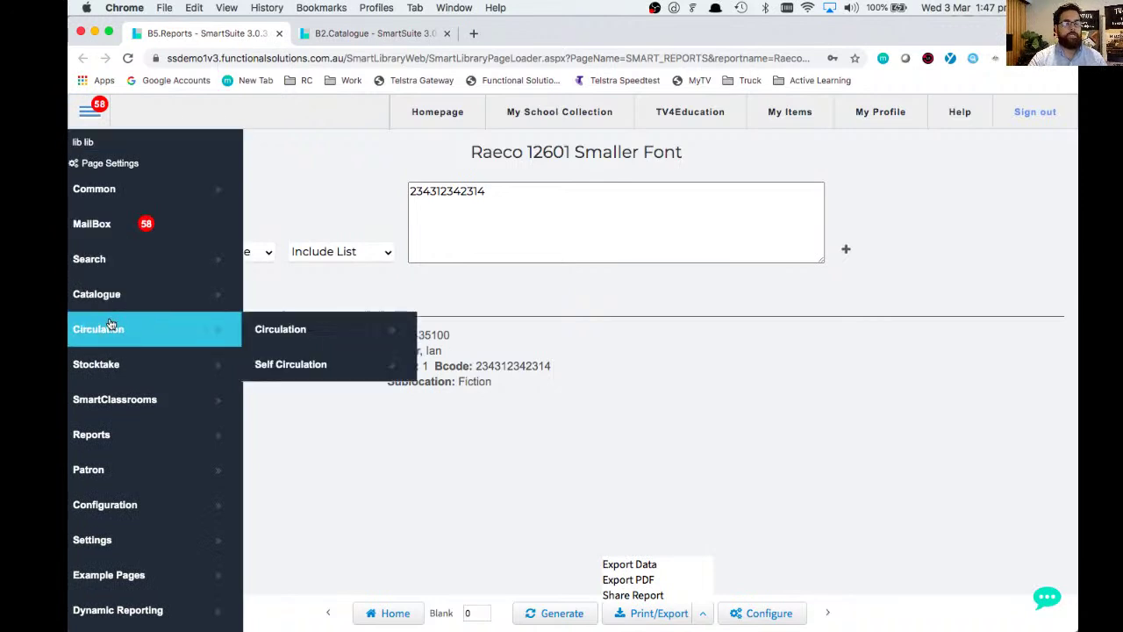
{"action": "left_click", "coordinate": [304, 332]}
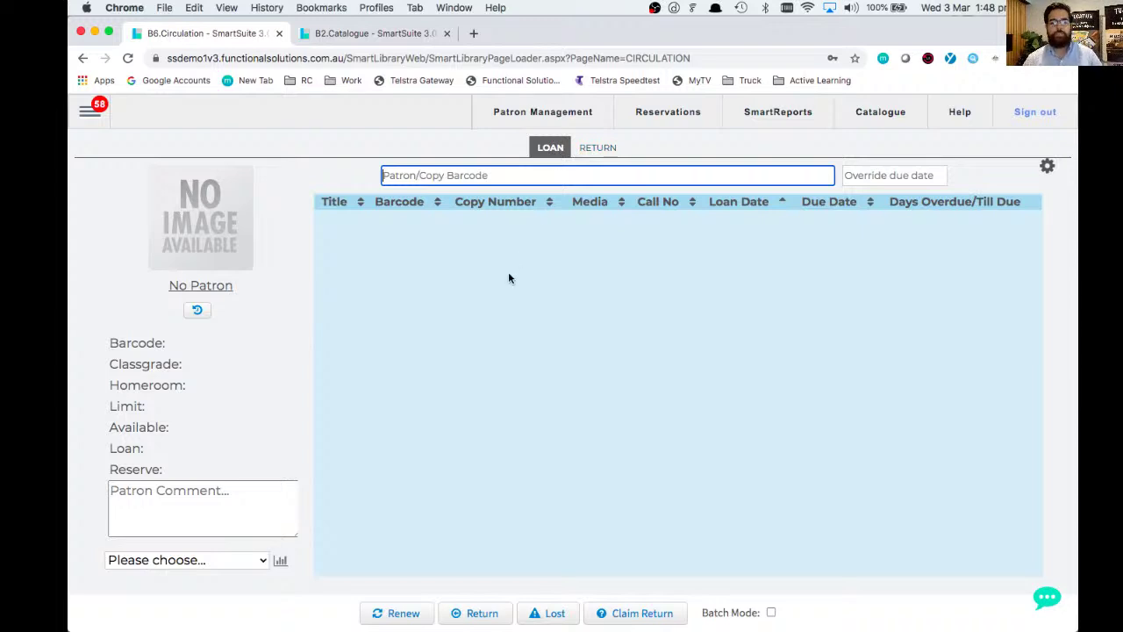
- Toggle between RETURN and LOAN, ending in LOAN mode with no patron loaded
{"action": "left_click", "coordinate": [600, 149]}
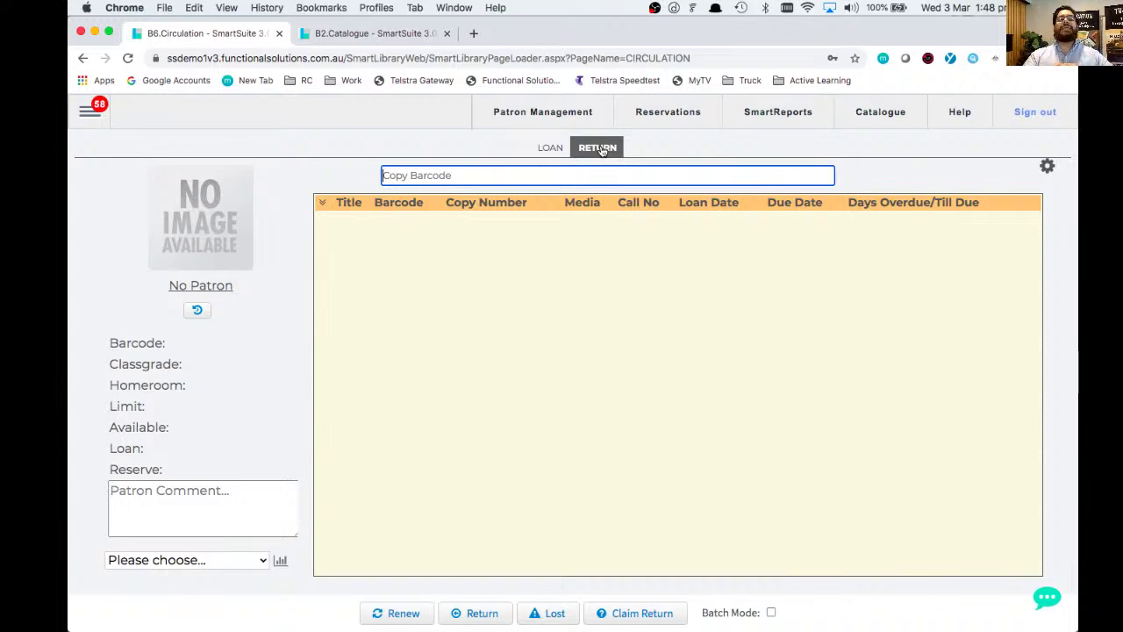
{"action": "left_click", "coordinate": [552, 147]}
{"action": "left_click", "coordinate": [593, 148]}
{"action": "left_click", "coordinate": [551, 149]}
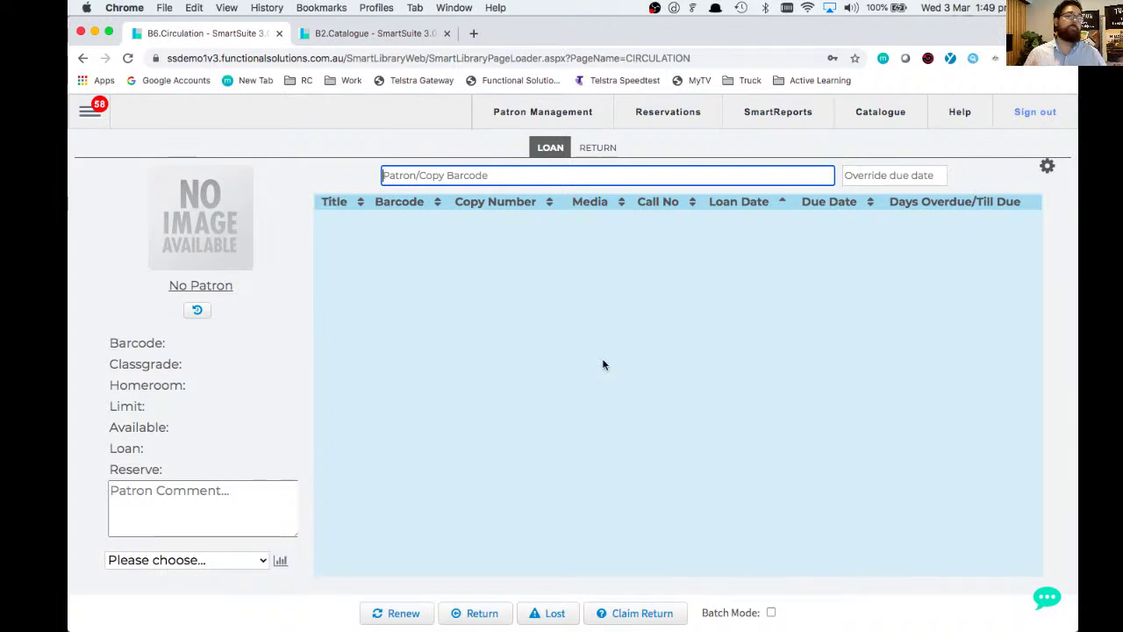
- Look up the patron, load the first match, and clear the overdue and reserved items warning
{"action": "type", "text": "qu"}
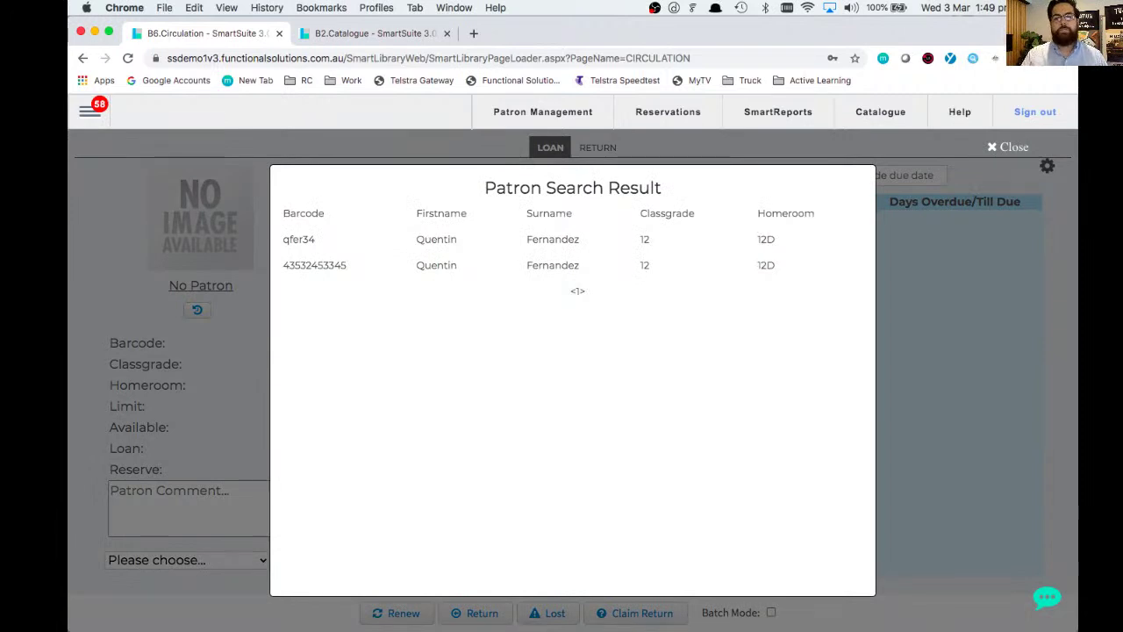
{"action": "left_click", "coordinate": [392, 243]}
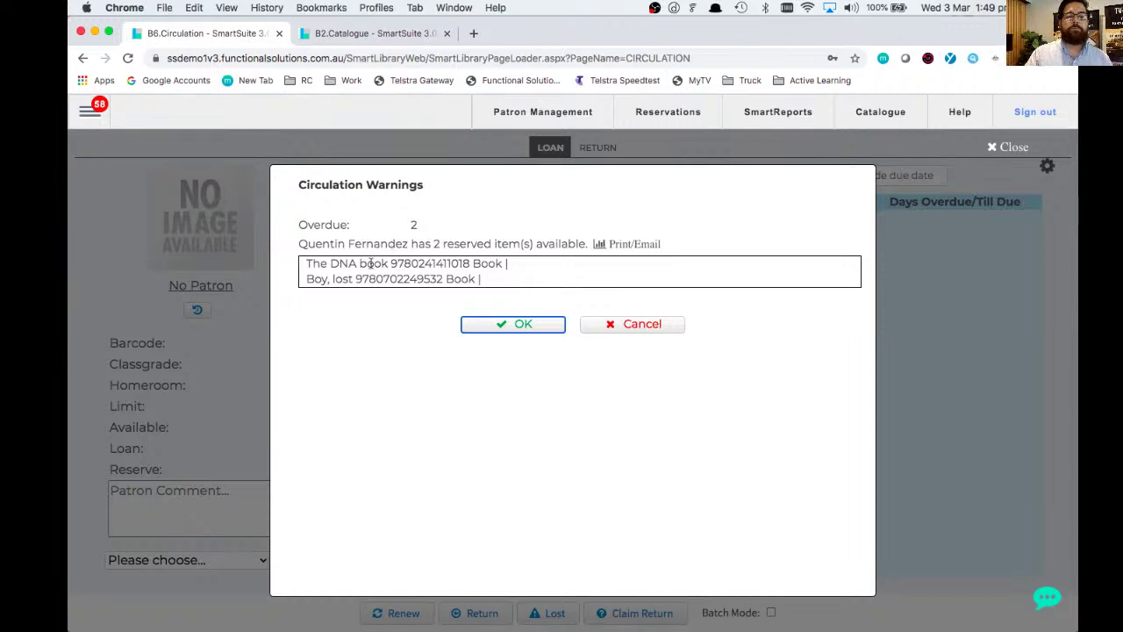
{"action": "left_click_drag", "start_coordinate": [375, 264], "coordinate": [417, 279]}
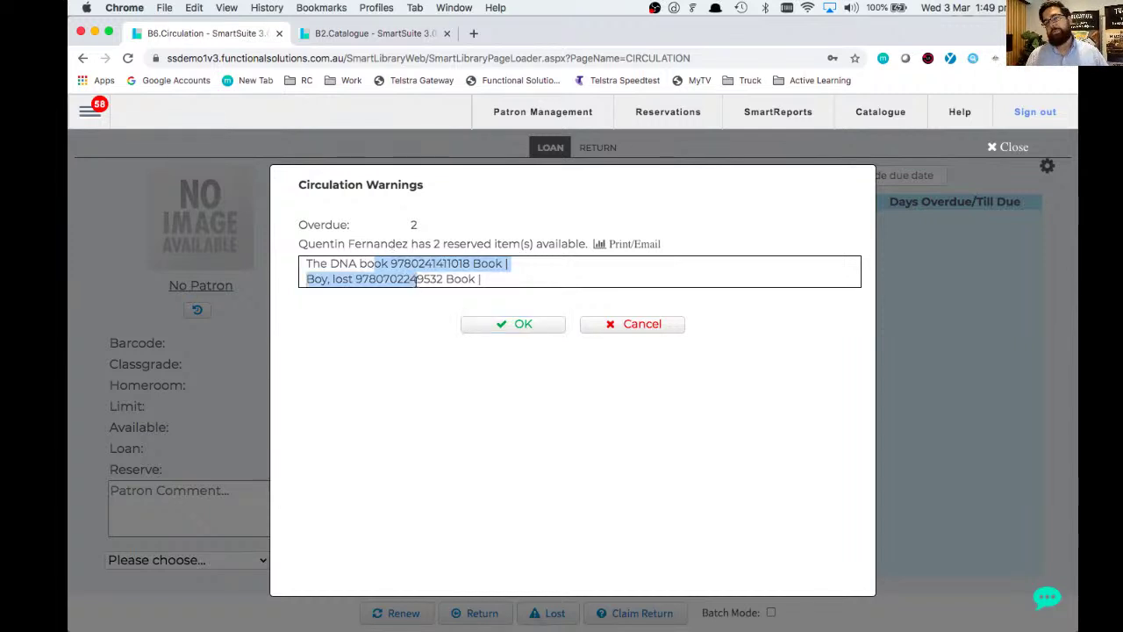
{"action": "left_click", "coordinate": [514, 324]}
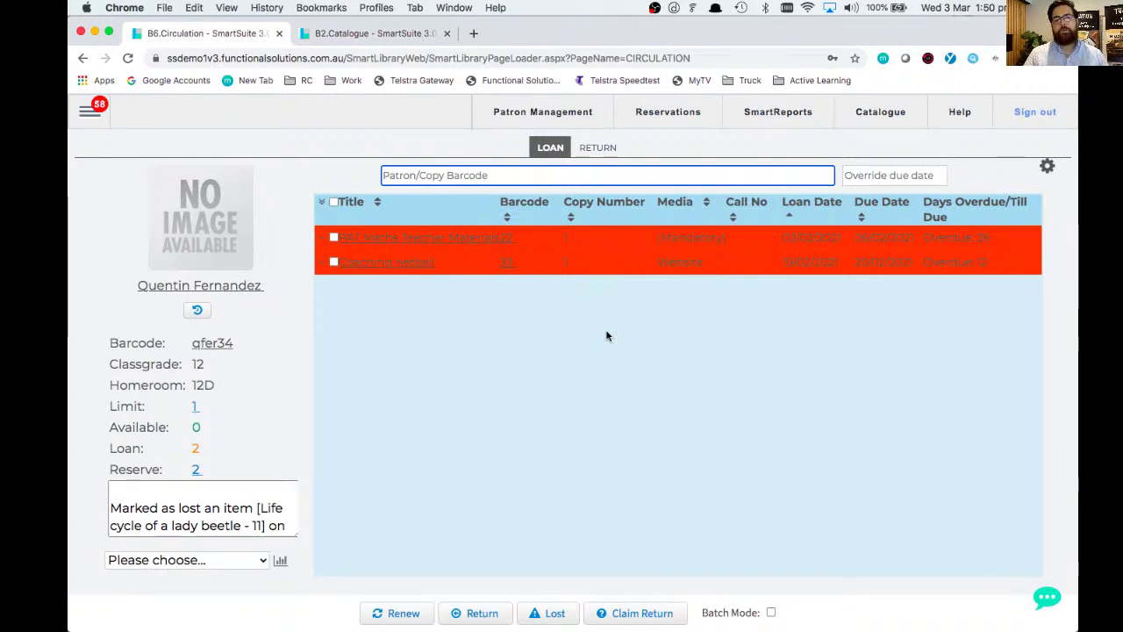
{"action": "left_click_drag", "start_coordinate": [869, 202], "coordinate": [945, 217]}
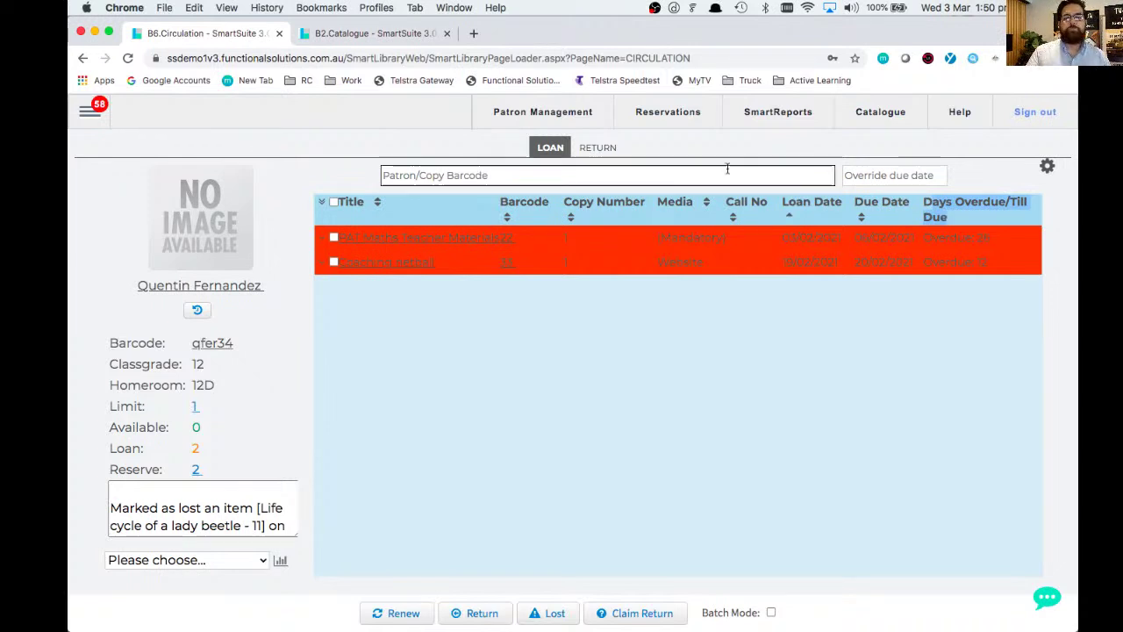
- Loan copy 333, 'An inconvenient truth', past the borrowing limit warning, then enter barcode 444
{"action": "left_click", "coordinate": [684, 172]}
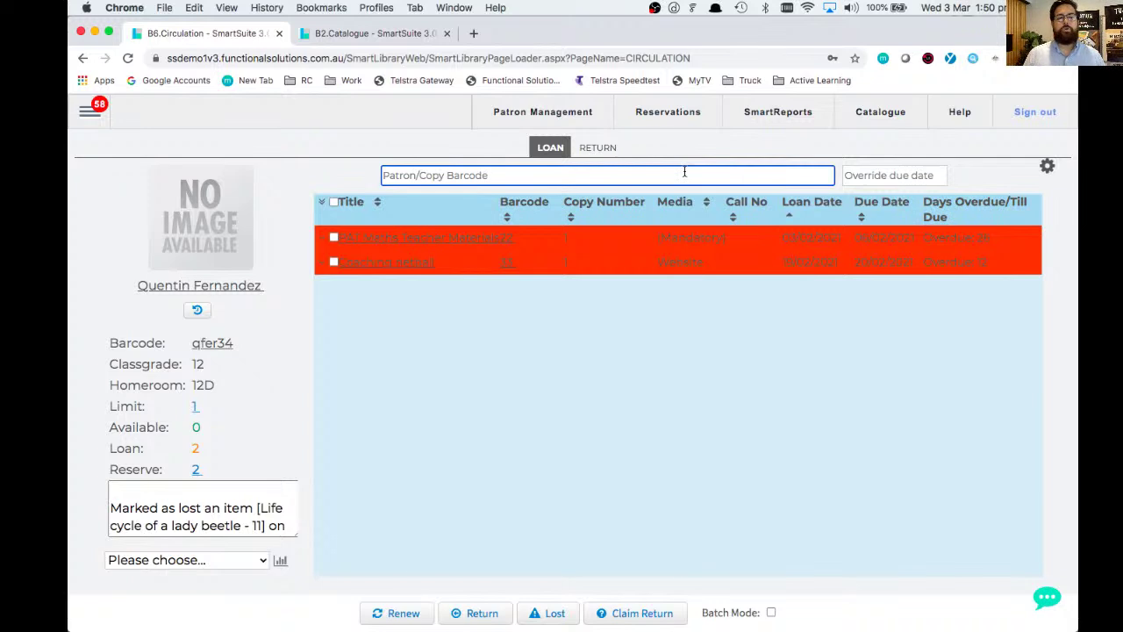
{"action": "type", "text": "333"}
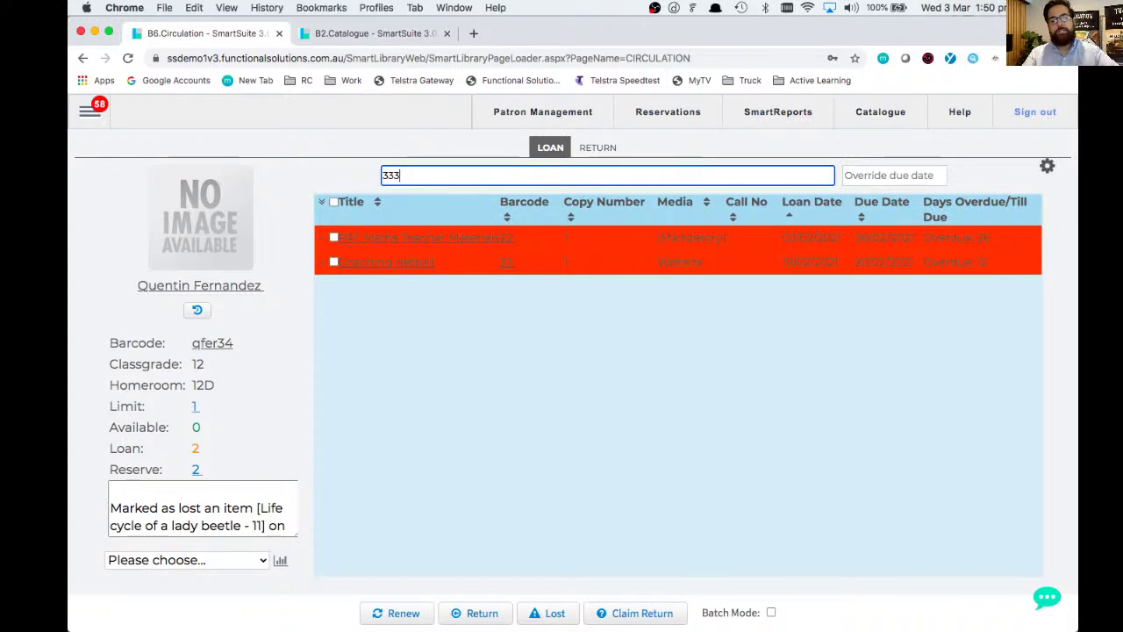
{"action": "key", "text": "Return"}
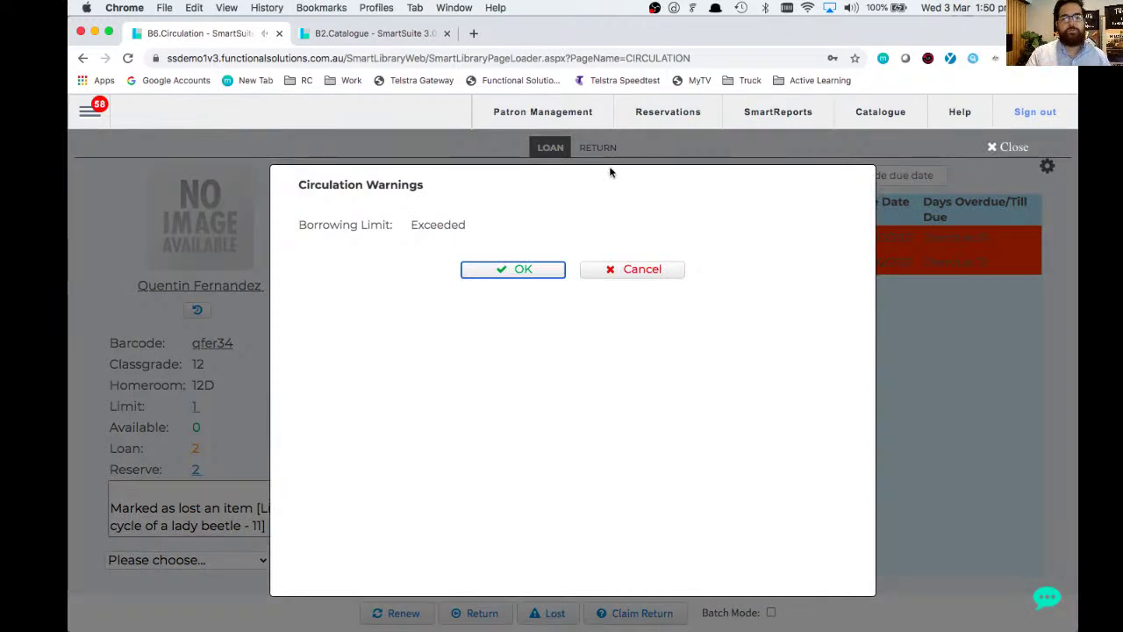
{"action": "left_click", "coordinate": [507, 267]}
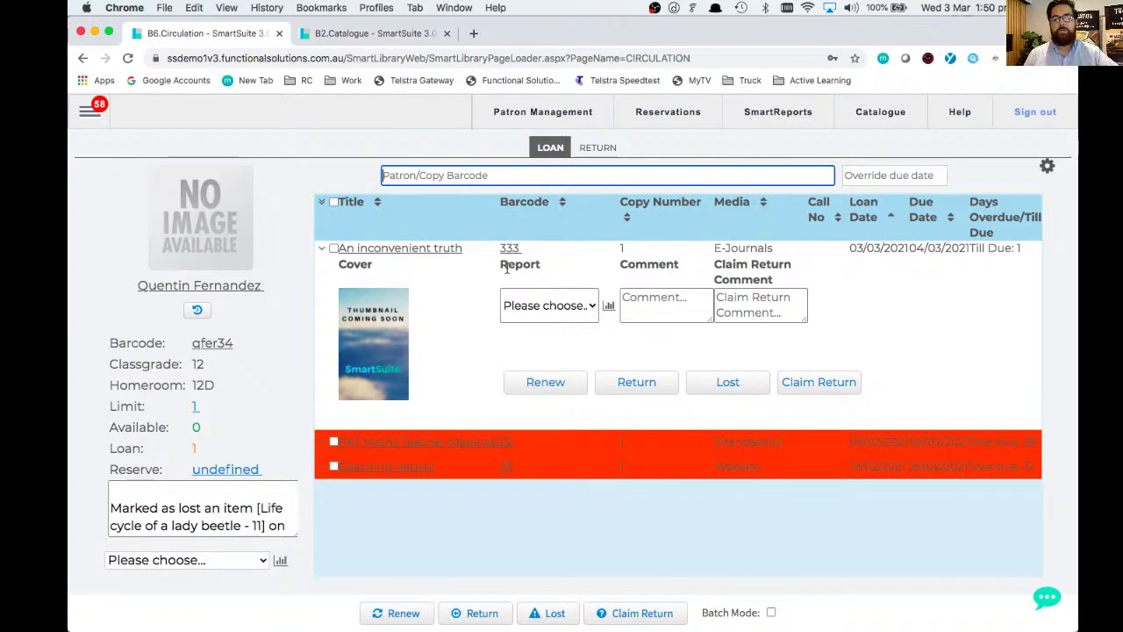
{"action": "type", "text": "444"}
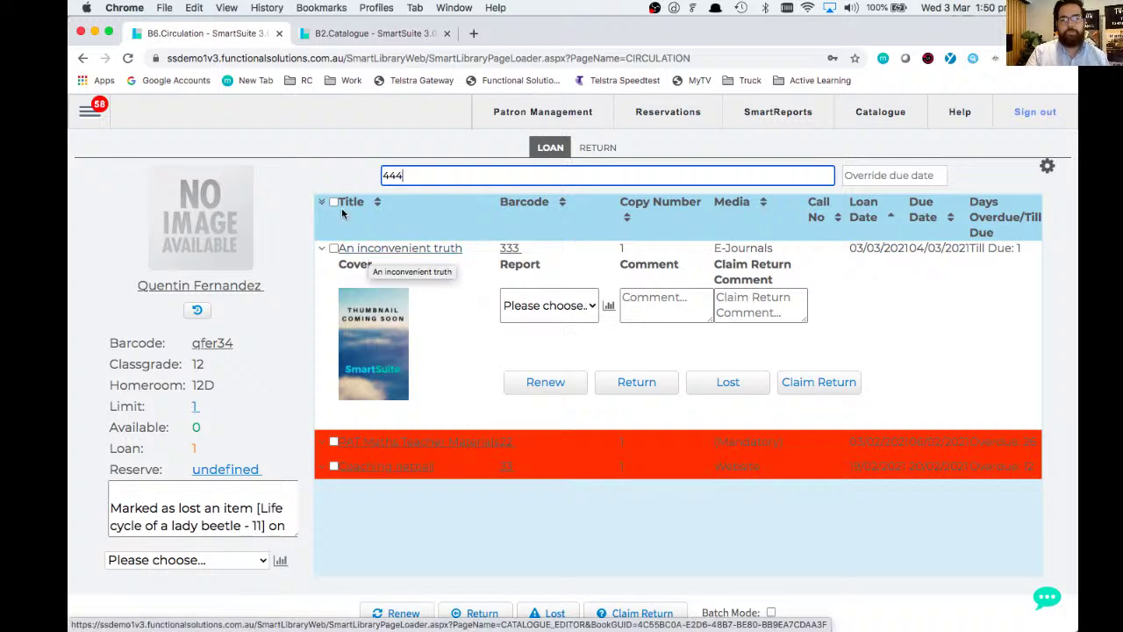
- Loan copy 444 past the limit warning, then load the staff test patron and dismiss its warning
{"action": "key", "text": "Return"}
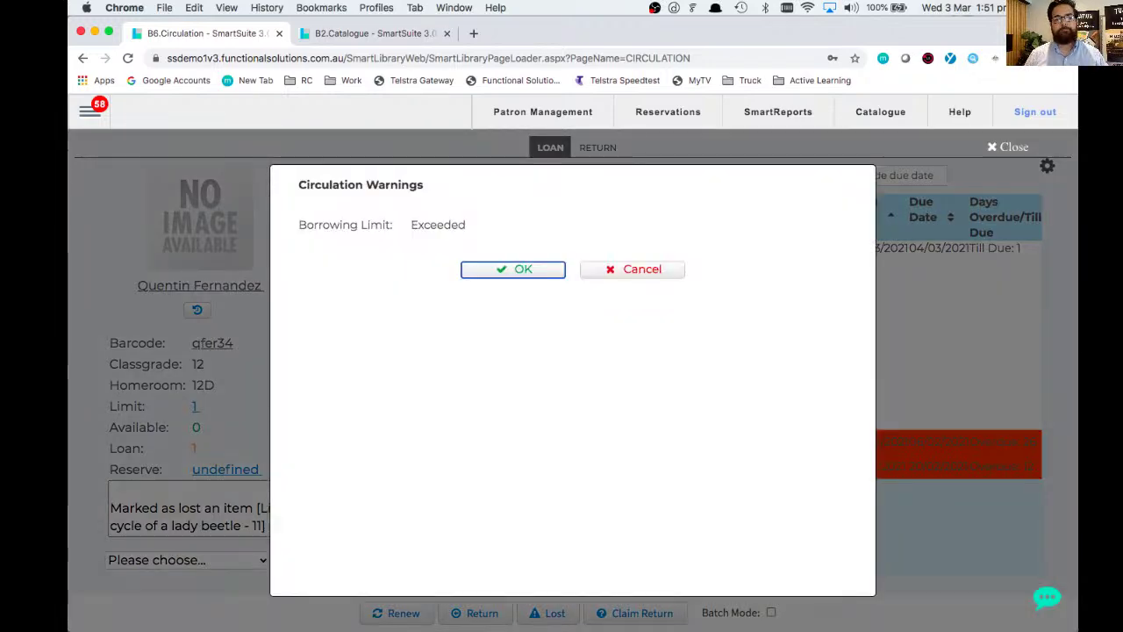
{"action": "left_click", "coordinate": [498, 268]}
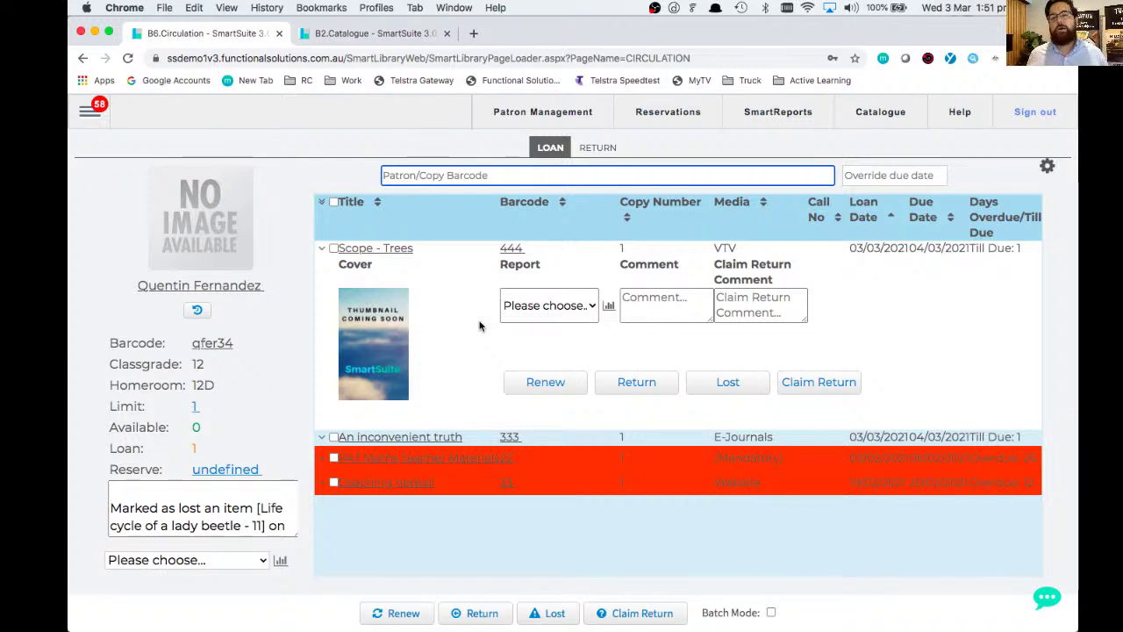
{"action": "type", "text": "don"}
{"action": "key", "text": "Return"}
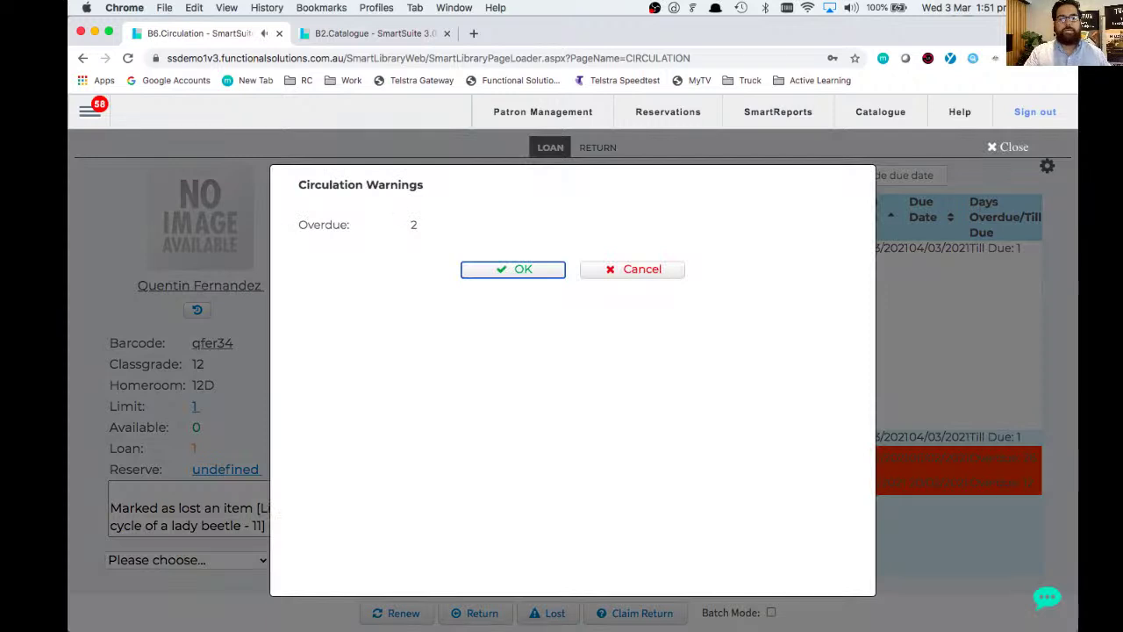
{"action": "left_click", "coordinate": [523, 269]}
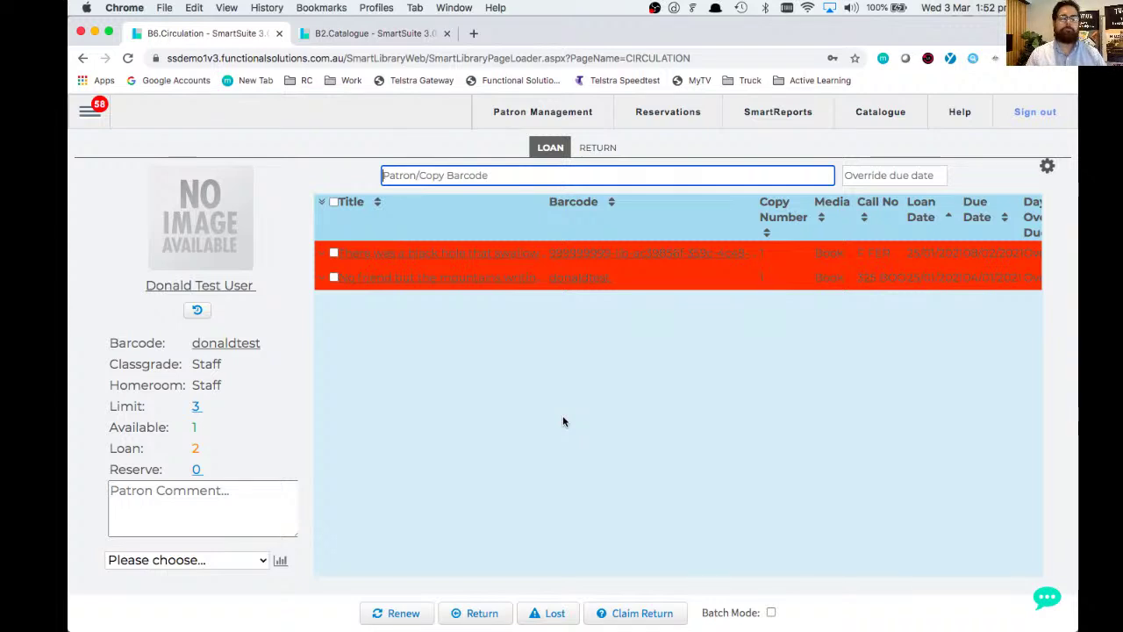
- Return copies 33, 333 and 444, acknowledging each warning, then switch back to LOAN mode
{"action": "left_click", "coordinate": [606, 150]}
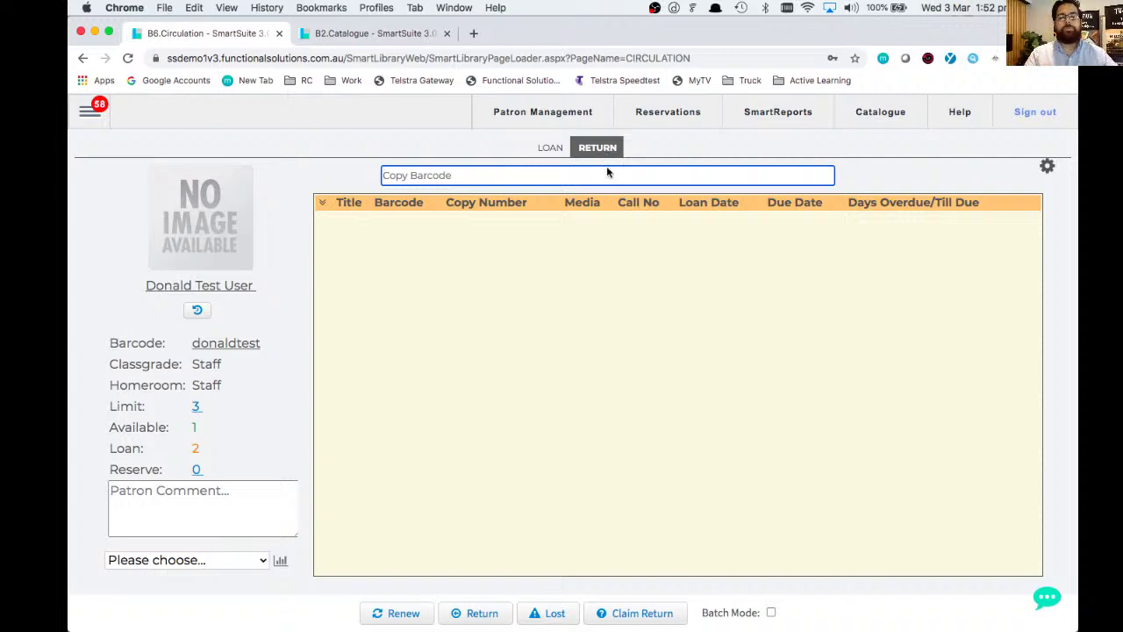
{"action": "type", "text": "33"}
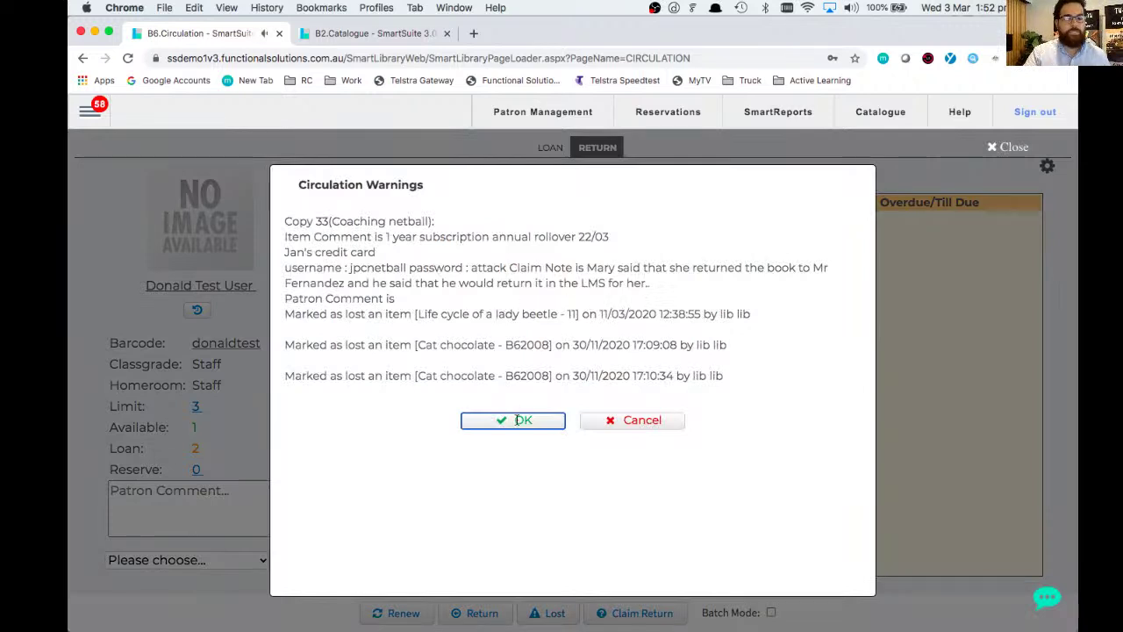
{"action": "left_click", "coordinate": [517, 421]}
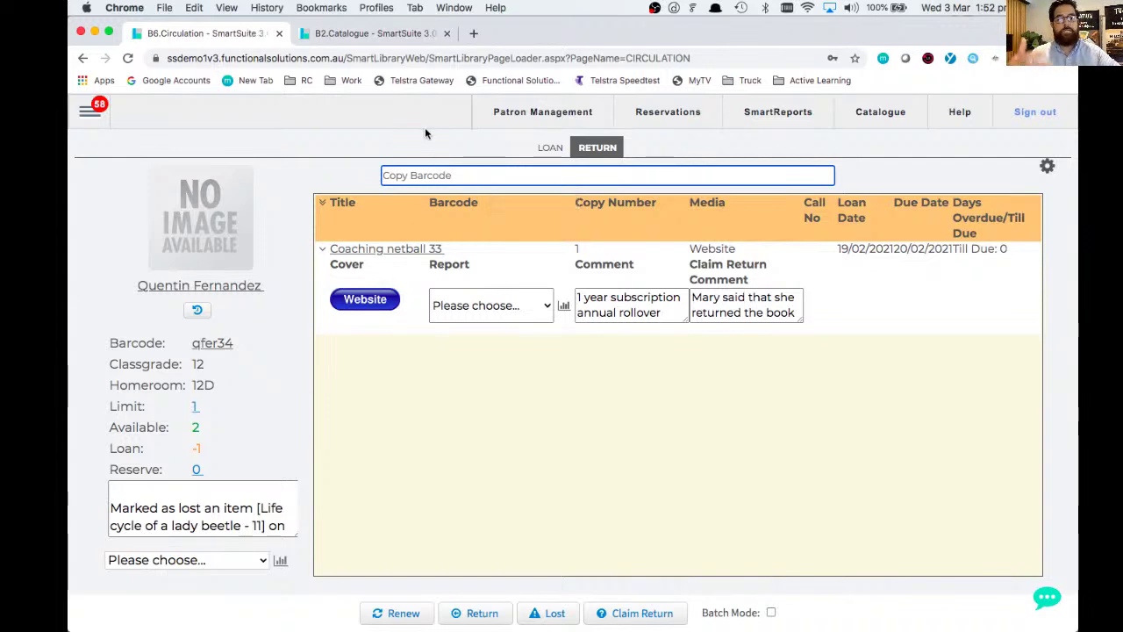
{"action": "type", "text": "333"}
{"action": "key", "text": "Return"}
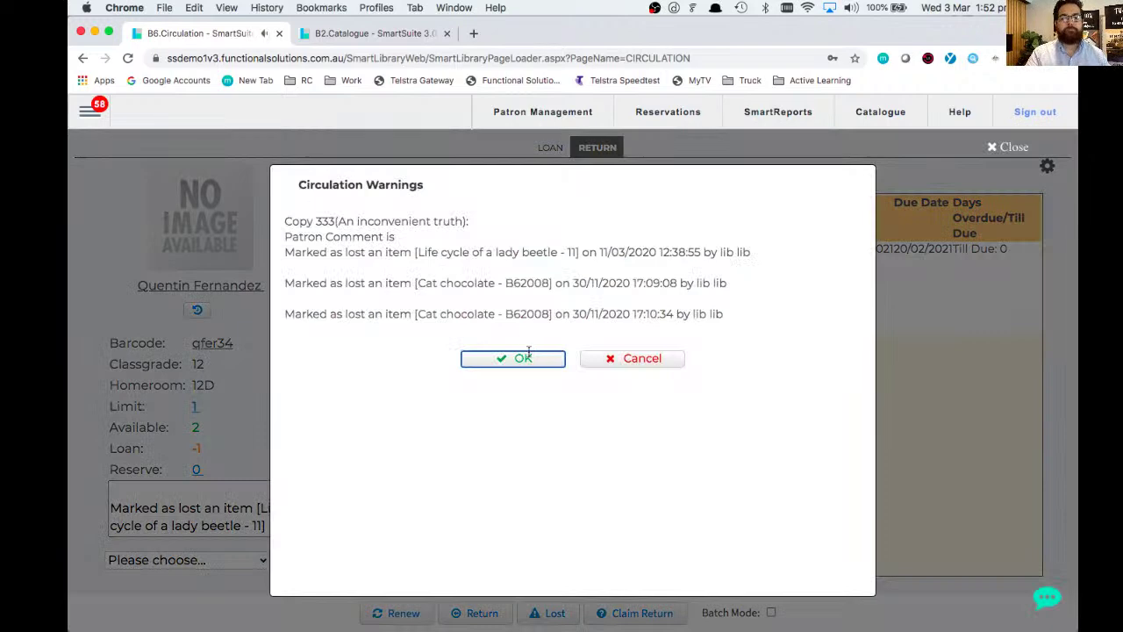
{"action": "left_click", "coordinate": [528, 359]}
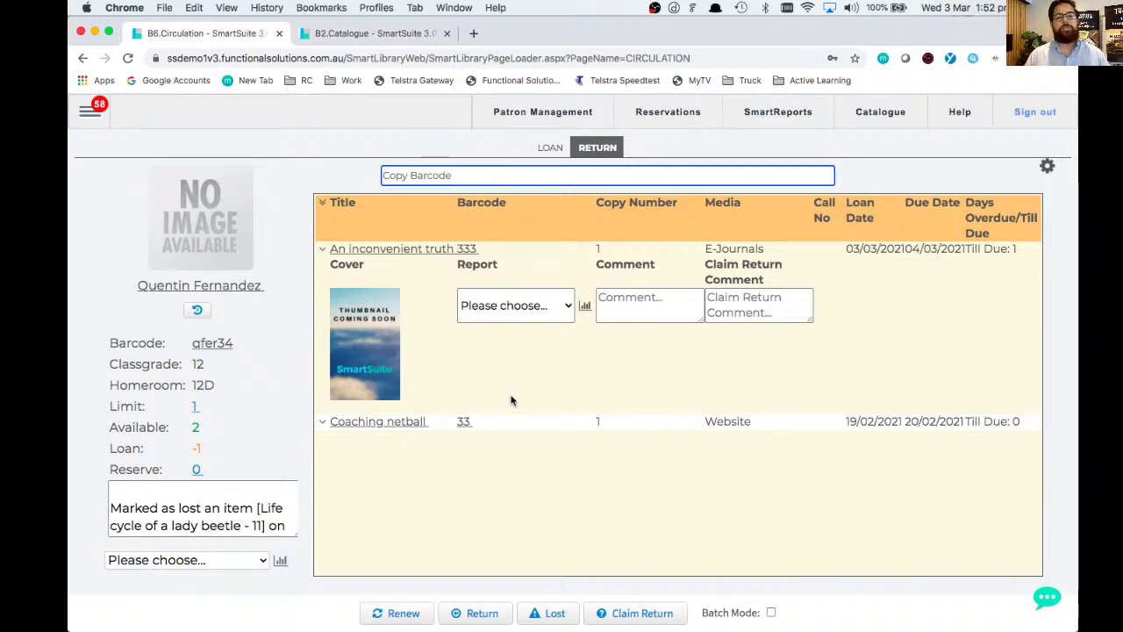
{"action": "type", "text": "444"}
{"action": "key", "text": "Return"}
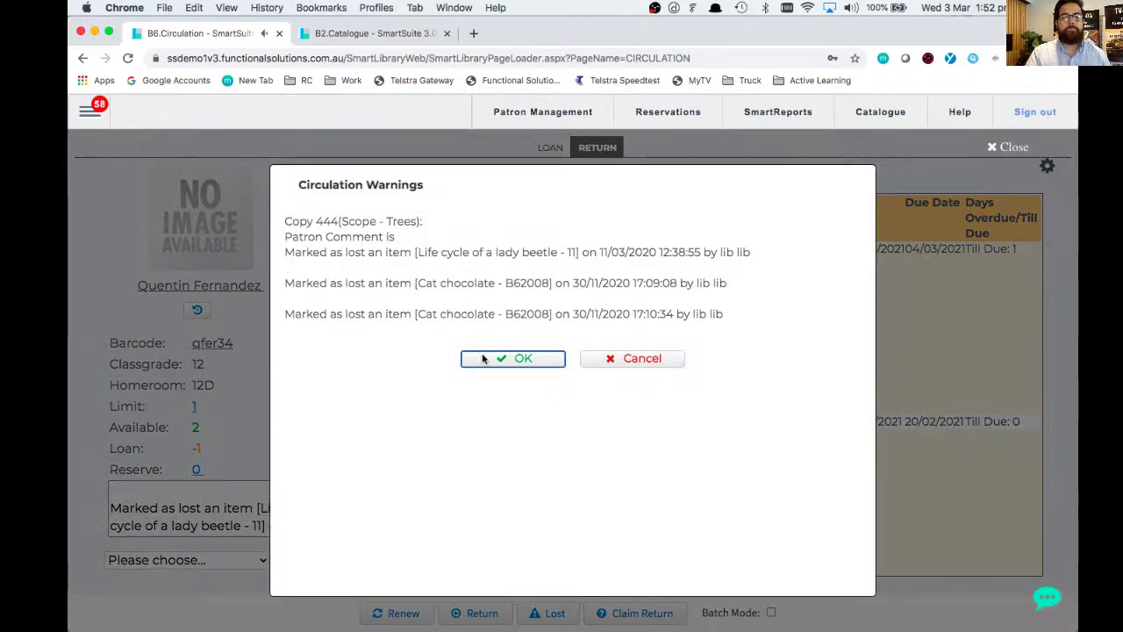
{"action": "left_click", "coordinate": [482, 359]}
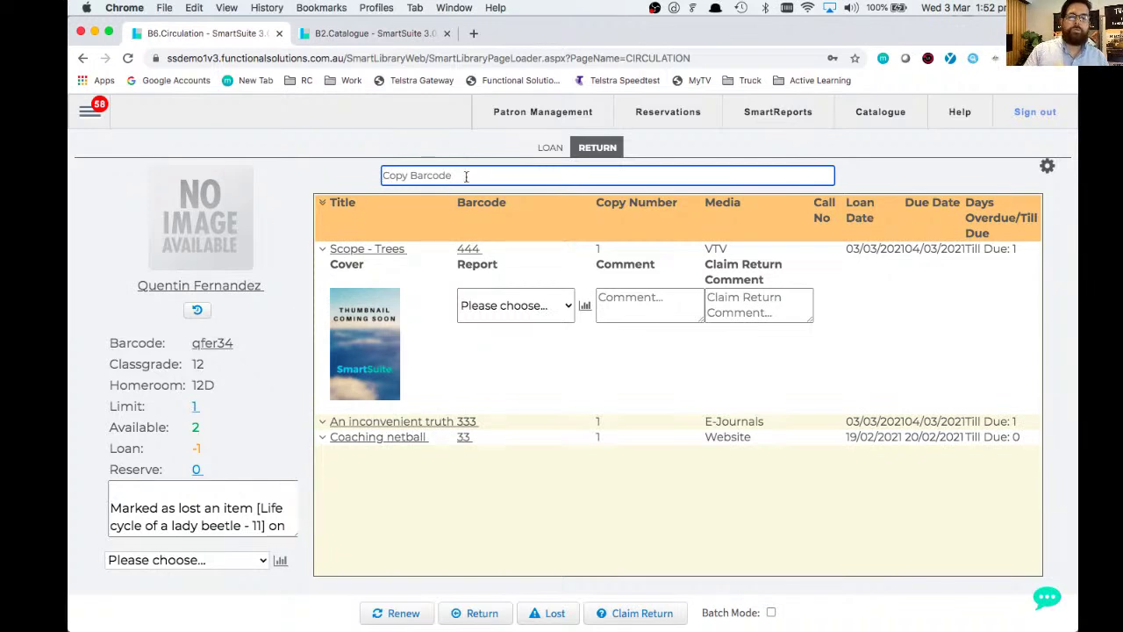
{"action": "left_click", "coordinate": [551, 147]}
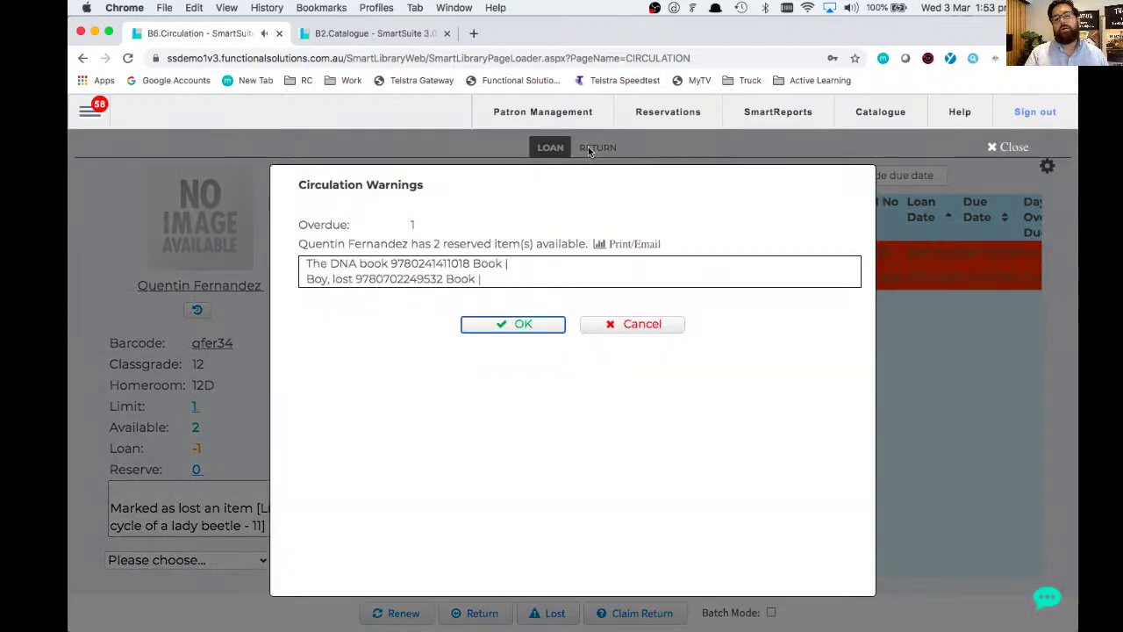
{"action": "left_click", "coordinate": [513, 324]}
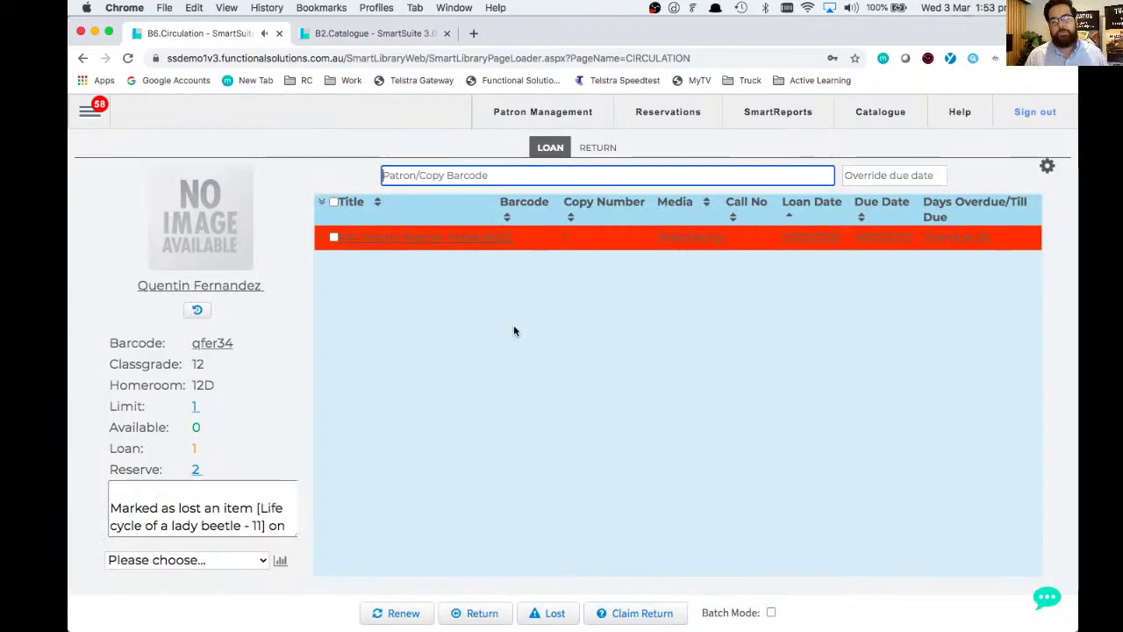
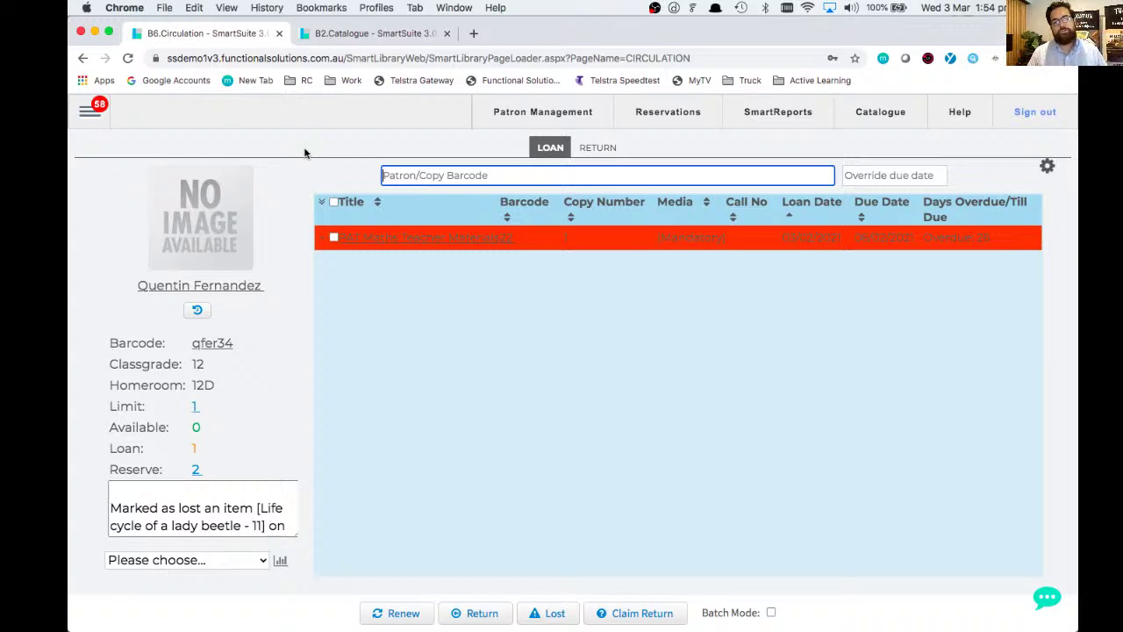
- Send support the live-chat question 'Hey Guys, how do I mark a book as lost?'
{"action": "left_click", "coordinate": [1044, 599]}
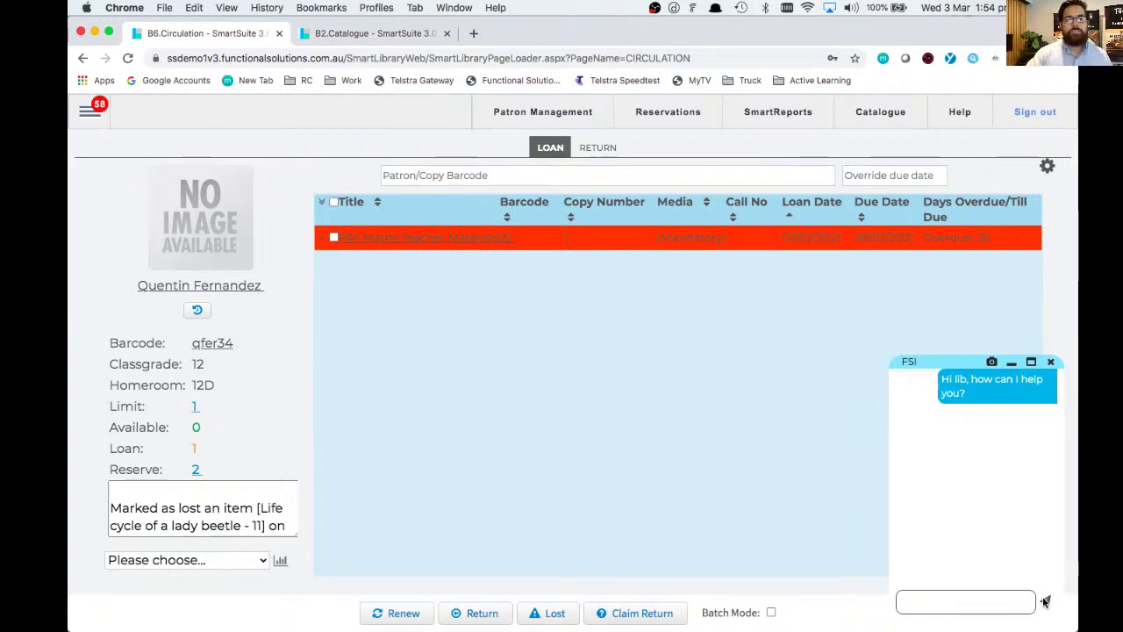
{"action": "left_click", "coordinate": [1006, 600]}
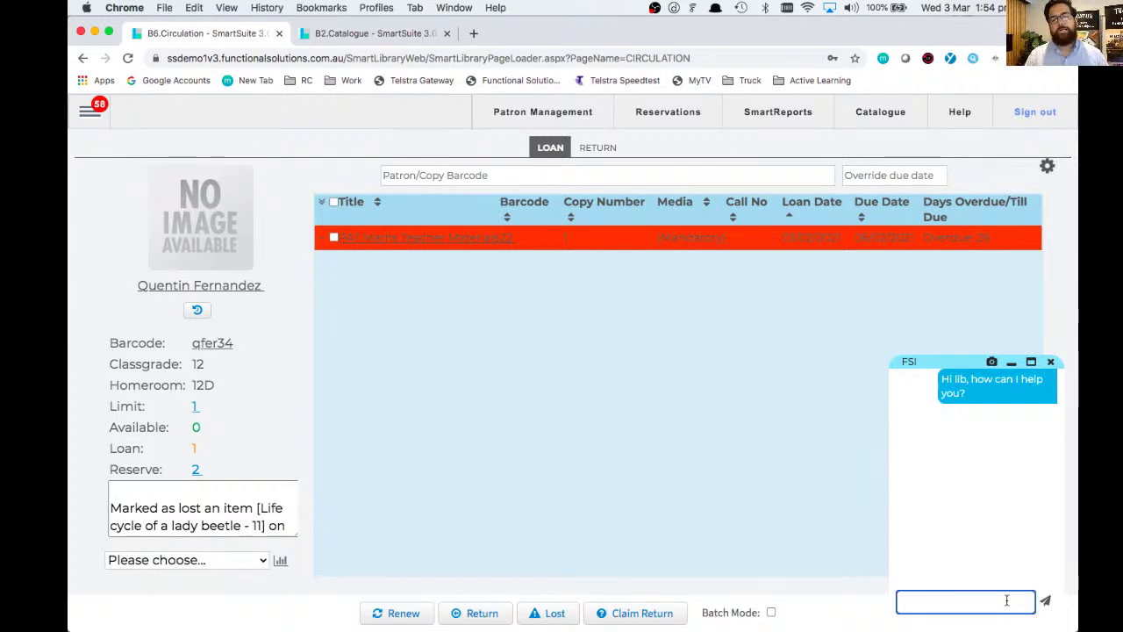
{"action": "type", "text": "Hey Guys, how do I"}
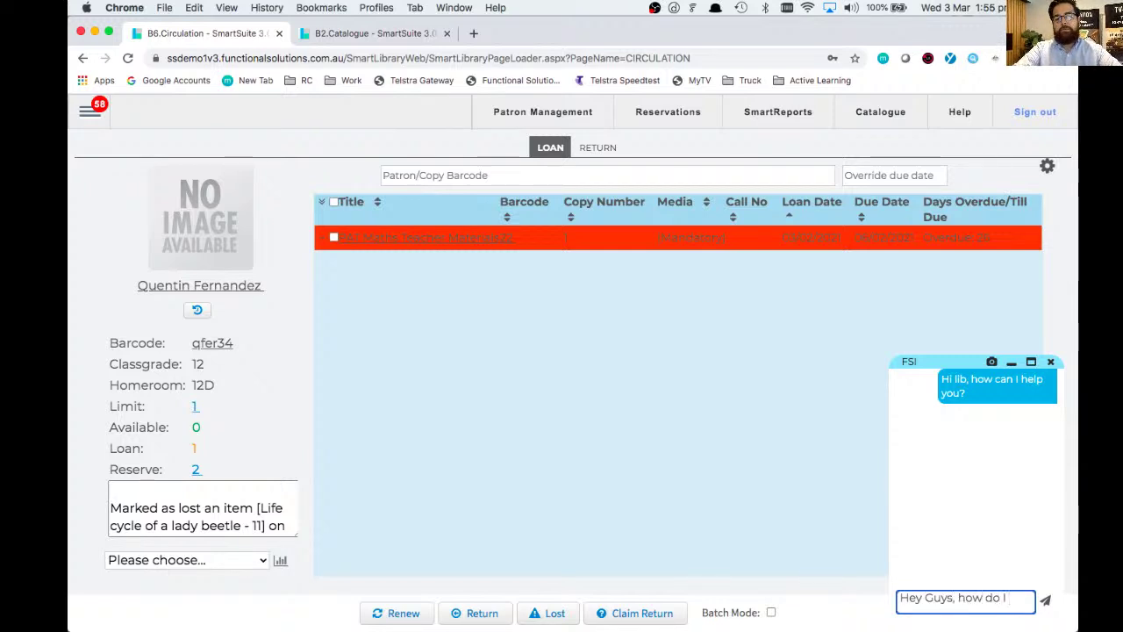
{"action": "type", "text": " mar"}
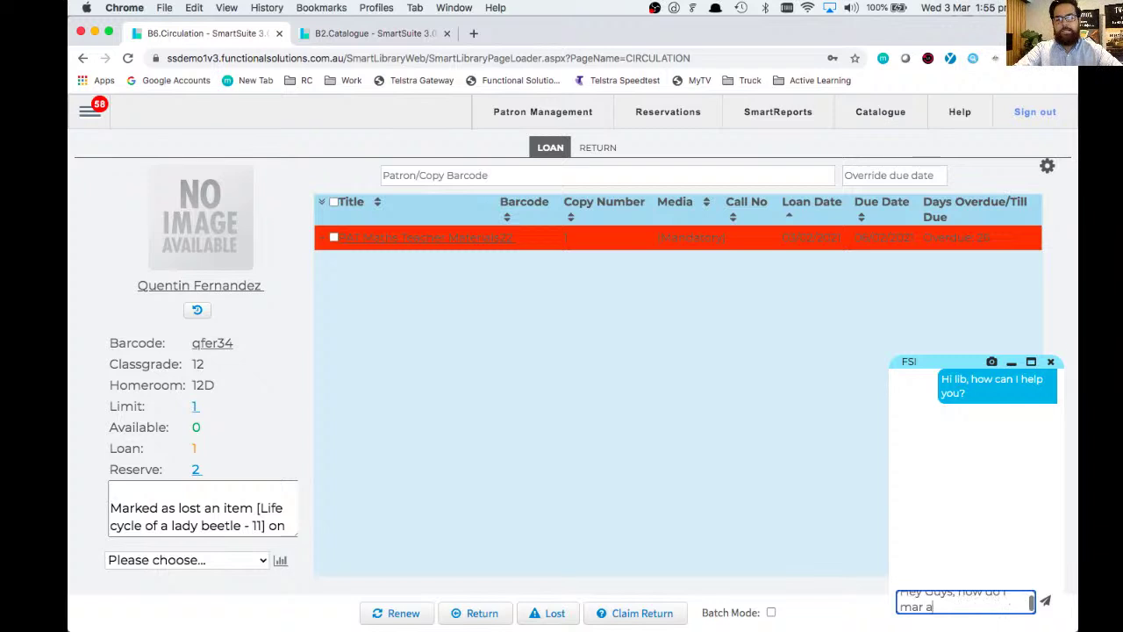
{"action": "type", "text": "k"}
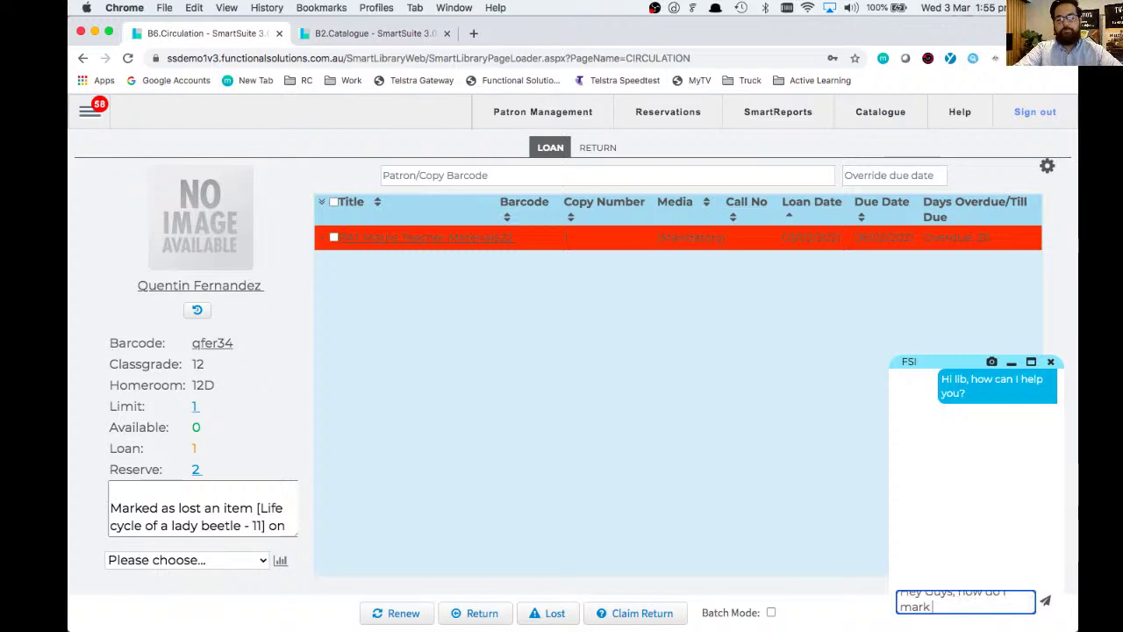
{"action": "type", "text": " abook as lost"}
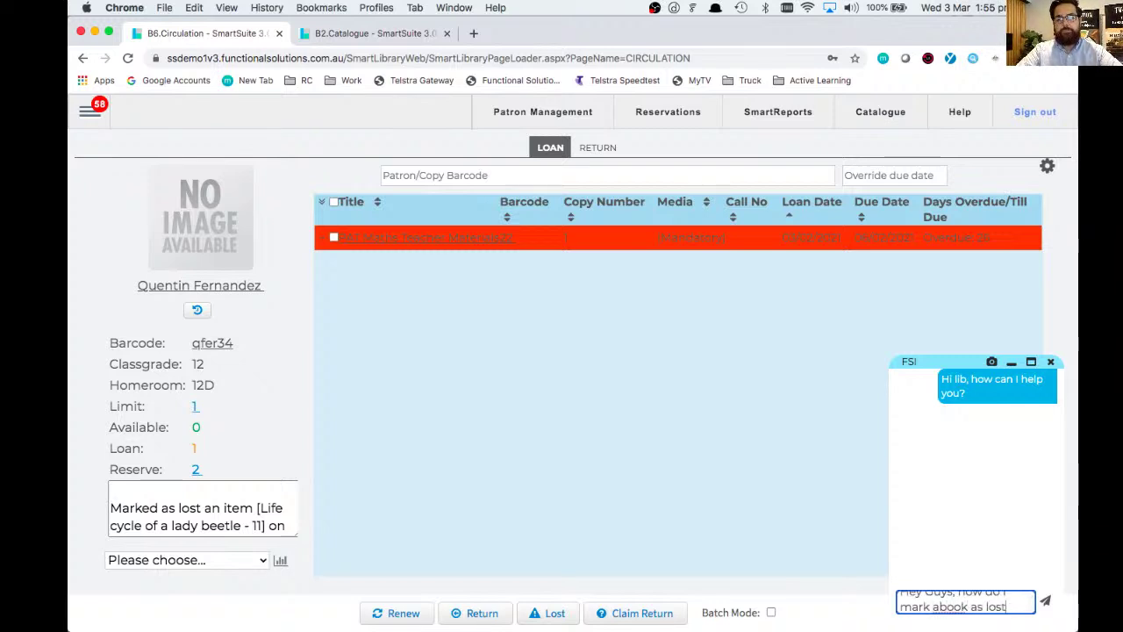
{"action": "left_click", "coordinate": [939, 607]}
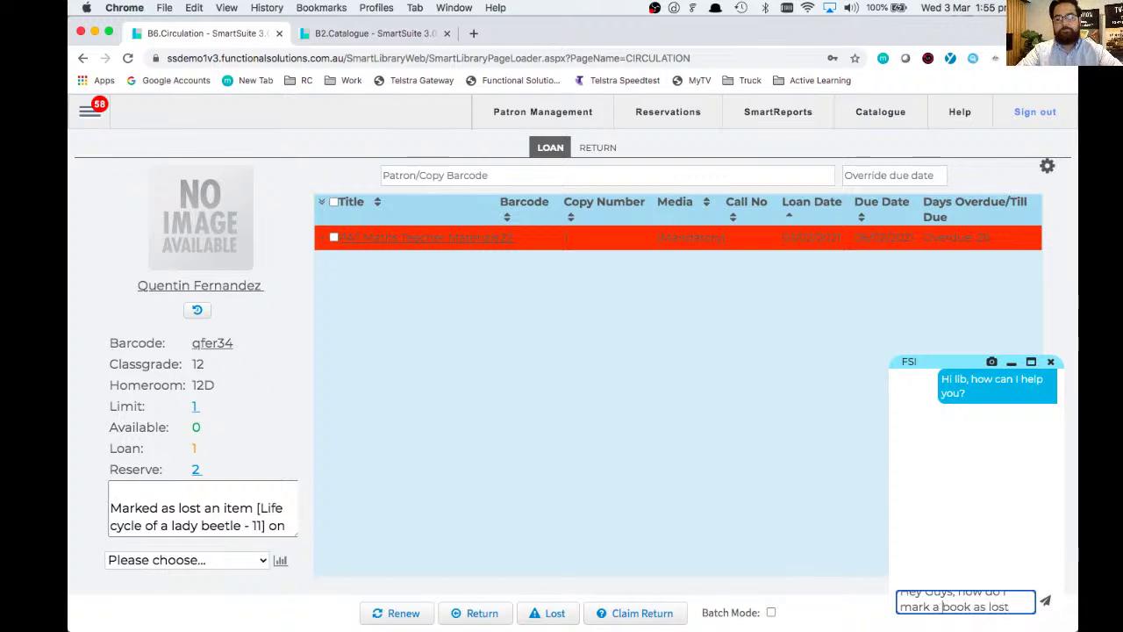
{"action": "type", "text": "?"}
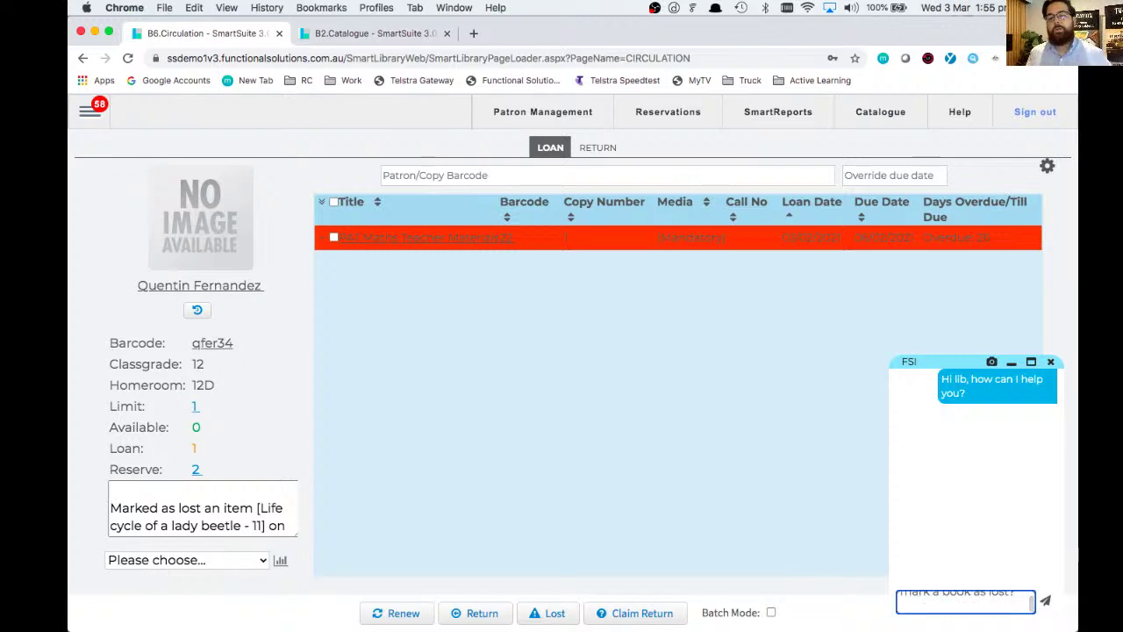
{"action": "key", "text": "Return"}
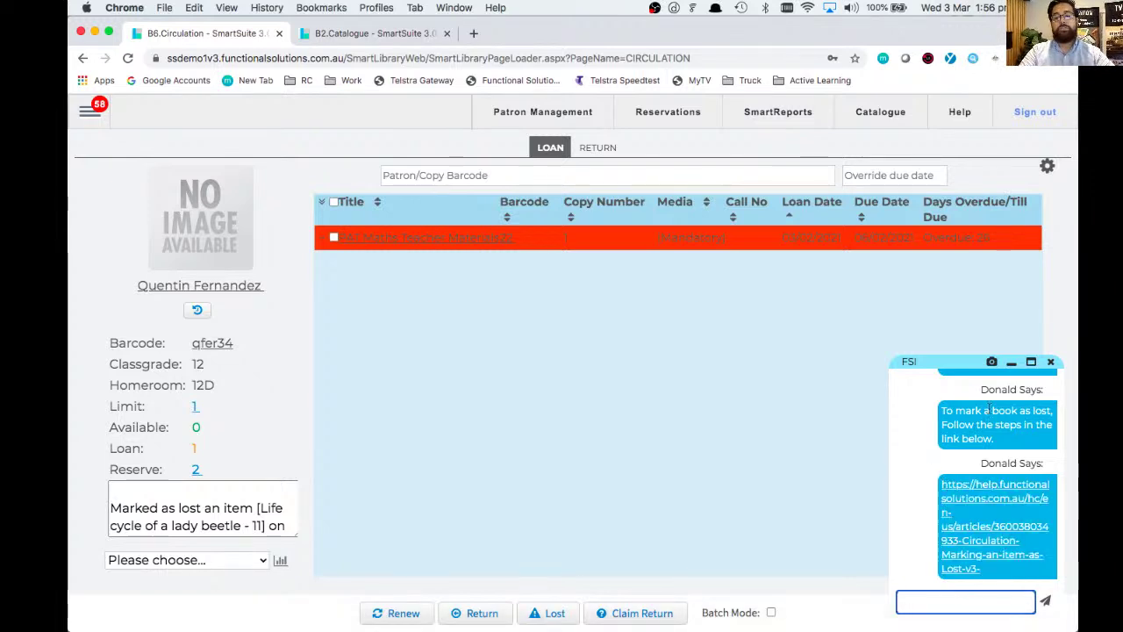
- Open the linked 'Circulation - Marking an item as Lost (v3)' article and scroll through steps 2–4
{"action": "left_click", "coordinate": [971, 493]}
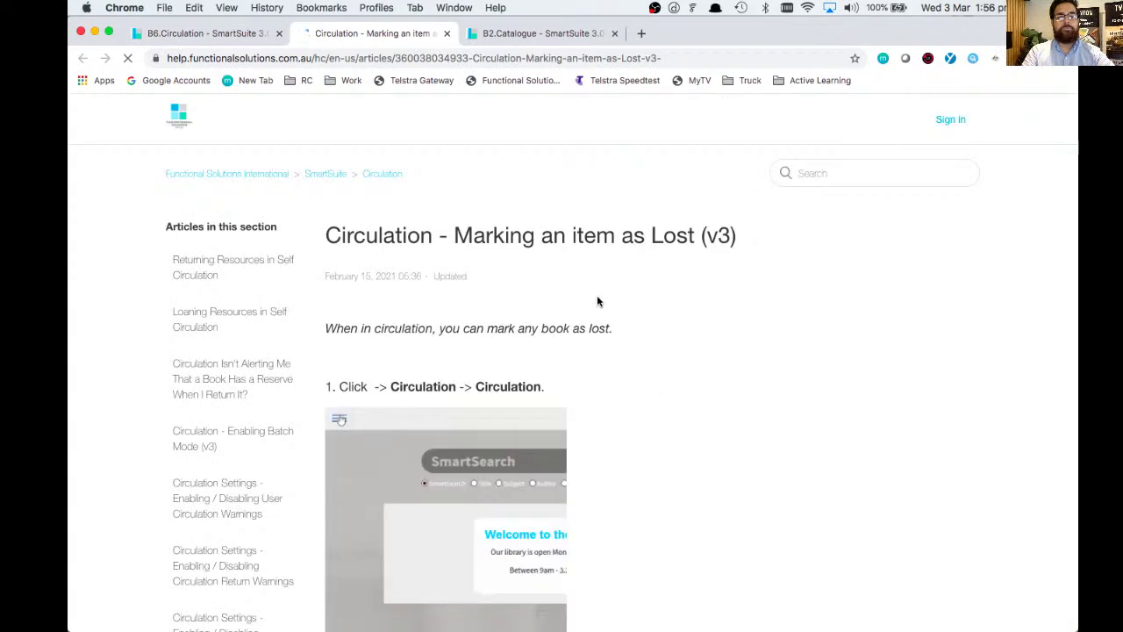
{"action": "scroll", "coordinate": [598, 302], "scroll_direction": "down", "scroll_amount": 3}
{"action": "scroll", "coordinate": [597, 302], "scroll_direction": "down", "scroll_amount": 5}
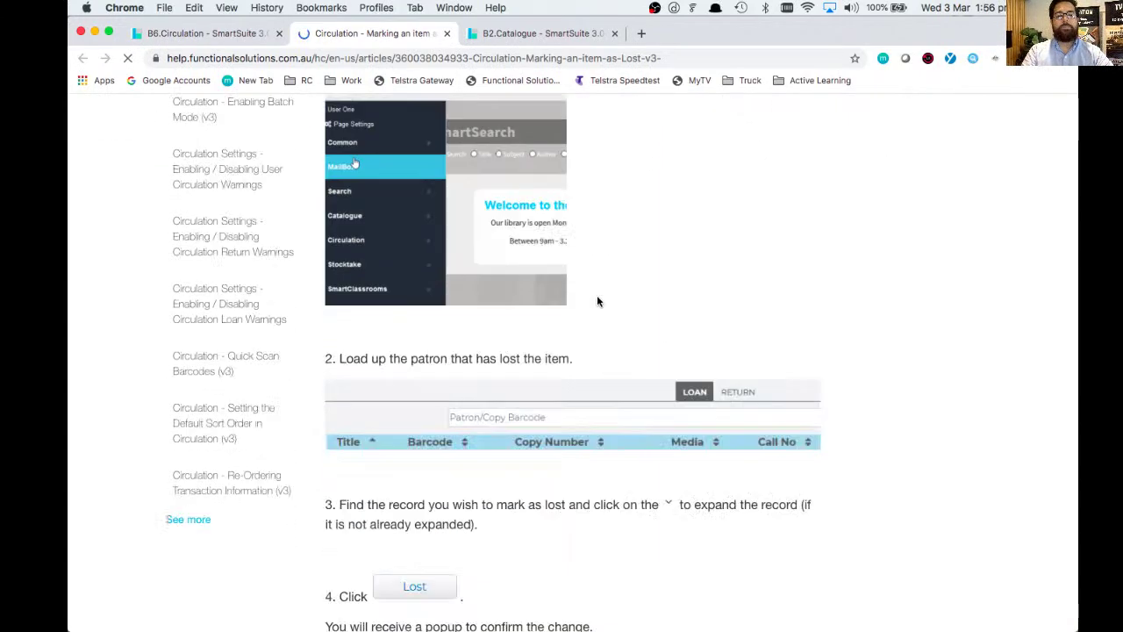
- Back on the B6.Circulation tab, send the support agent a thank-you message
{"action": "left_click", "coordinate": [206, 33]}
{"action": "left_click", "coordinate": [968, 609]}
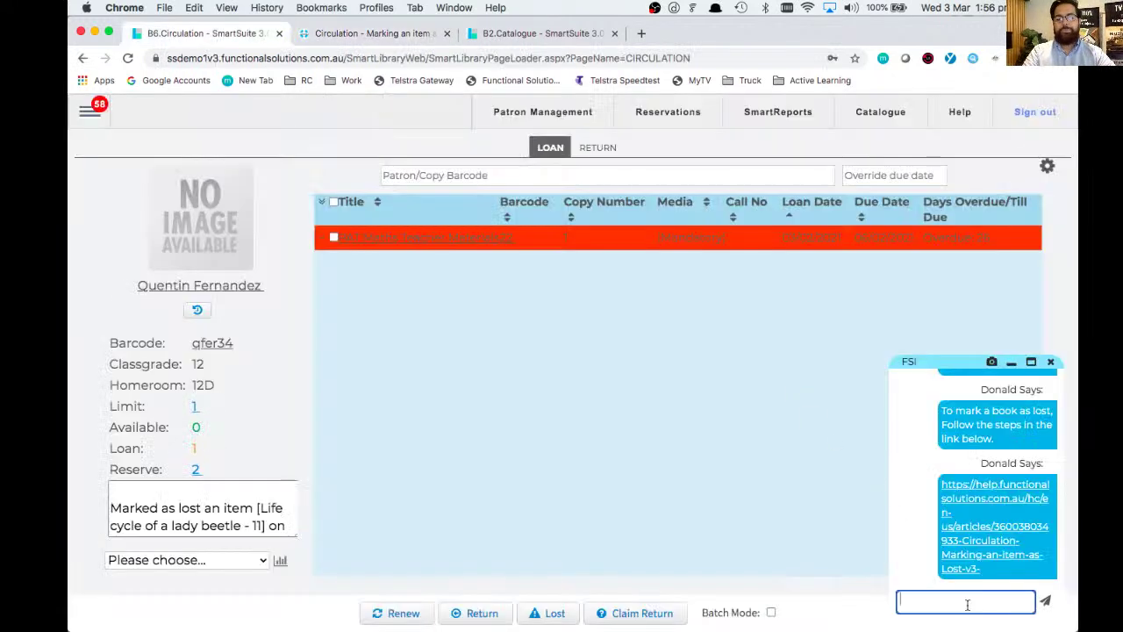
{"action": "type", "text": "Thanks heaps Donald"}
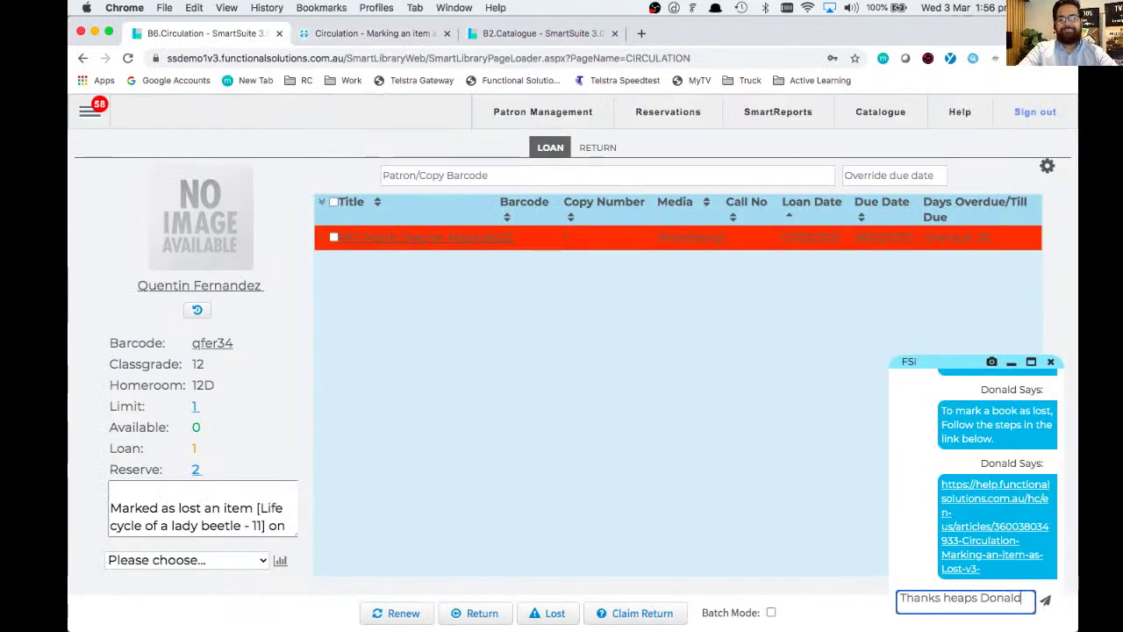
{"action": "key", "text": "Return"}
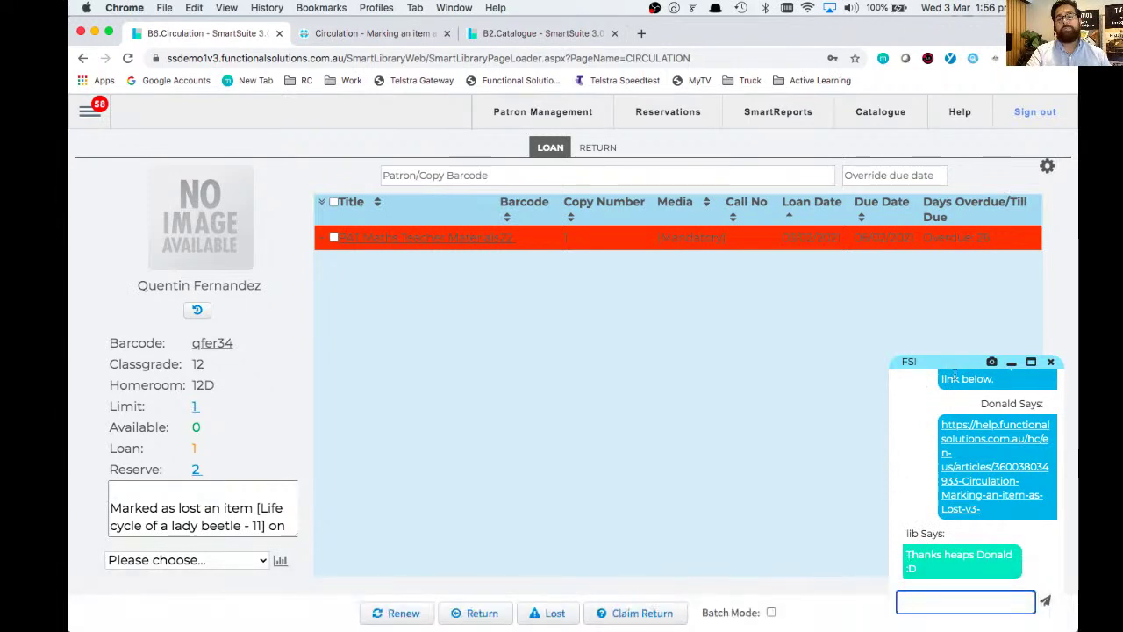
- Close the support chat, confirming with OK, then reopen and close it again
{"action": "left_click", "coordinate": [1051, 363]}
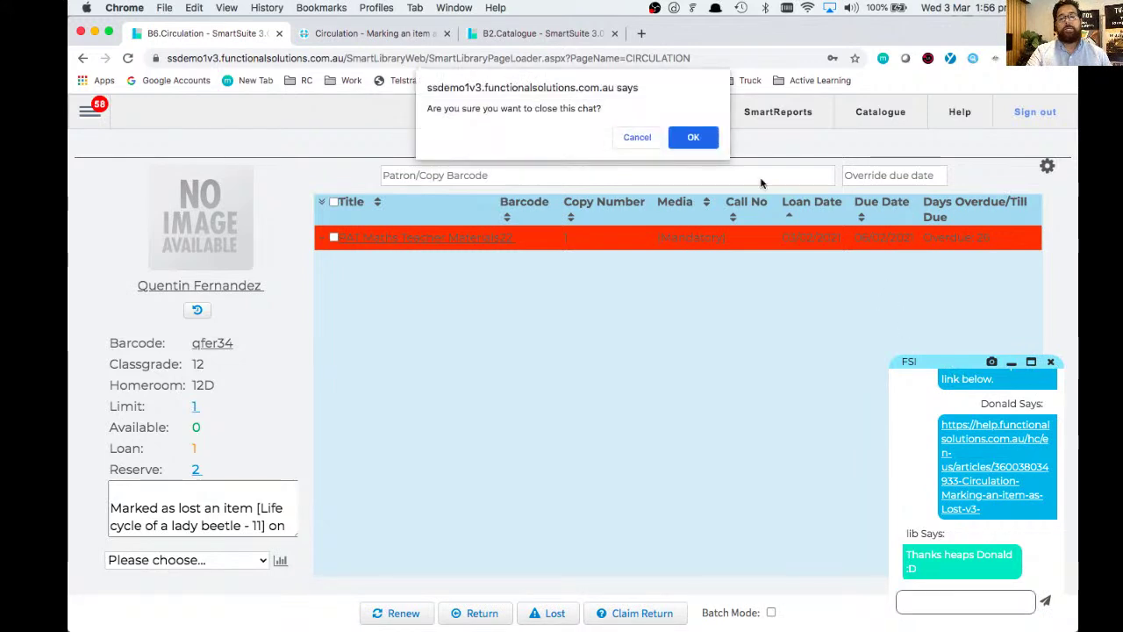
{"action": "left_click", "coordinate": [693, 137]}
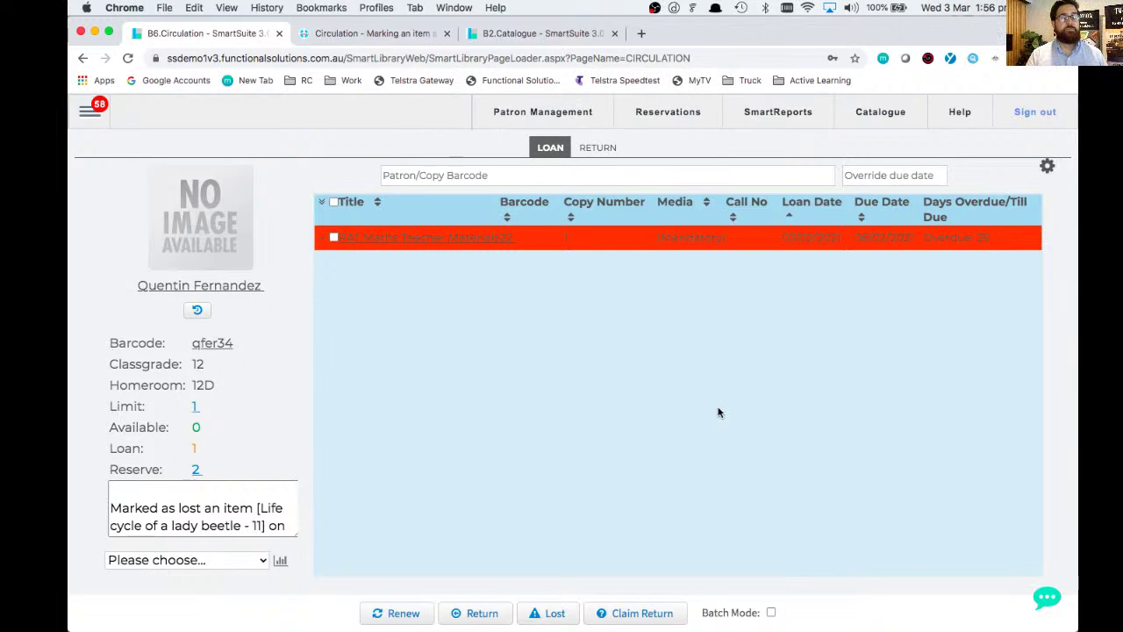
{"action": "left_click", "coordinate": [1041, 594]}
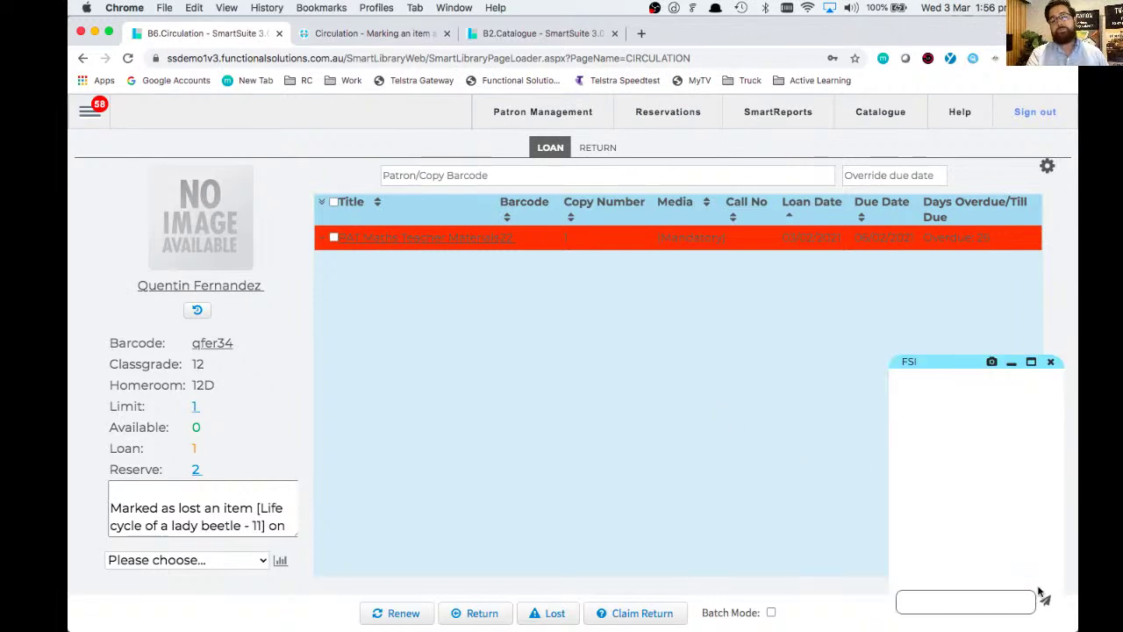
{"action": "left_click", "coordinate": [1051, 363]}
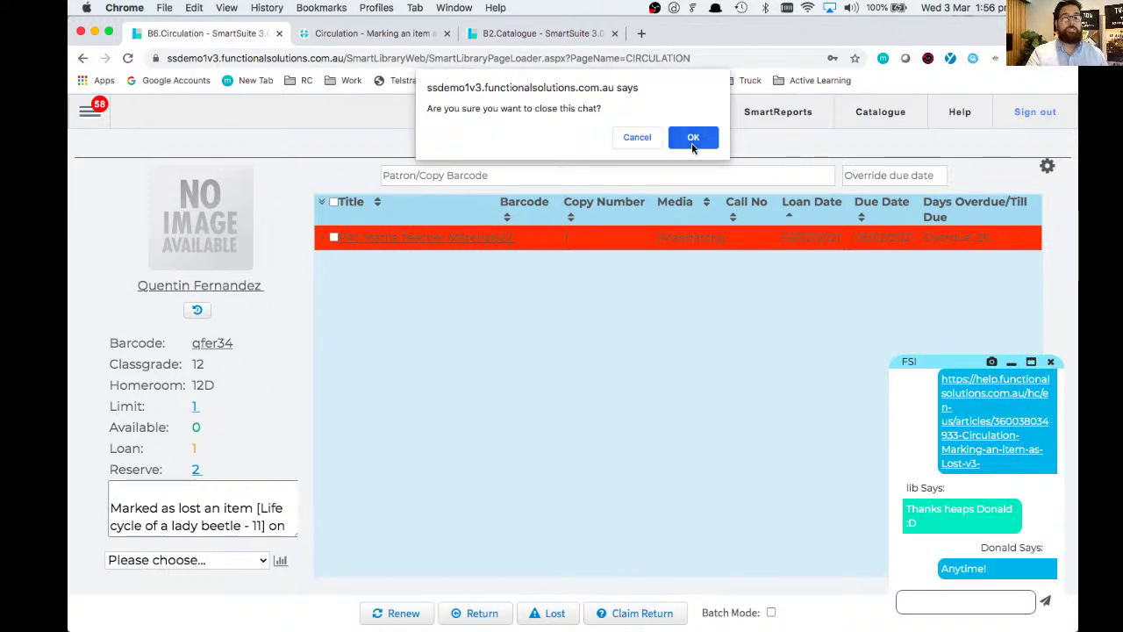
{"action": "left_click", "coordinate": [695, 136]}
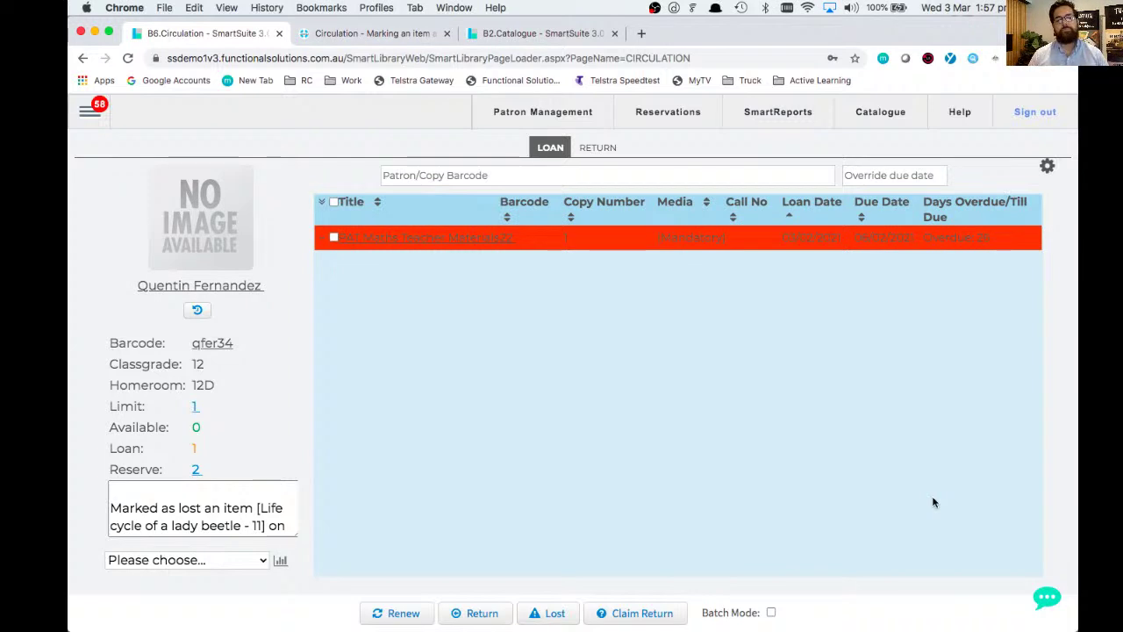
- Bring up the main menu's Support submenu listing contact, help, videos, community and guide
{"action": "left_click", "coordinate": [98, 114]}
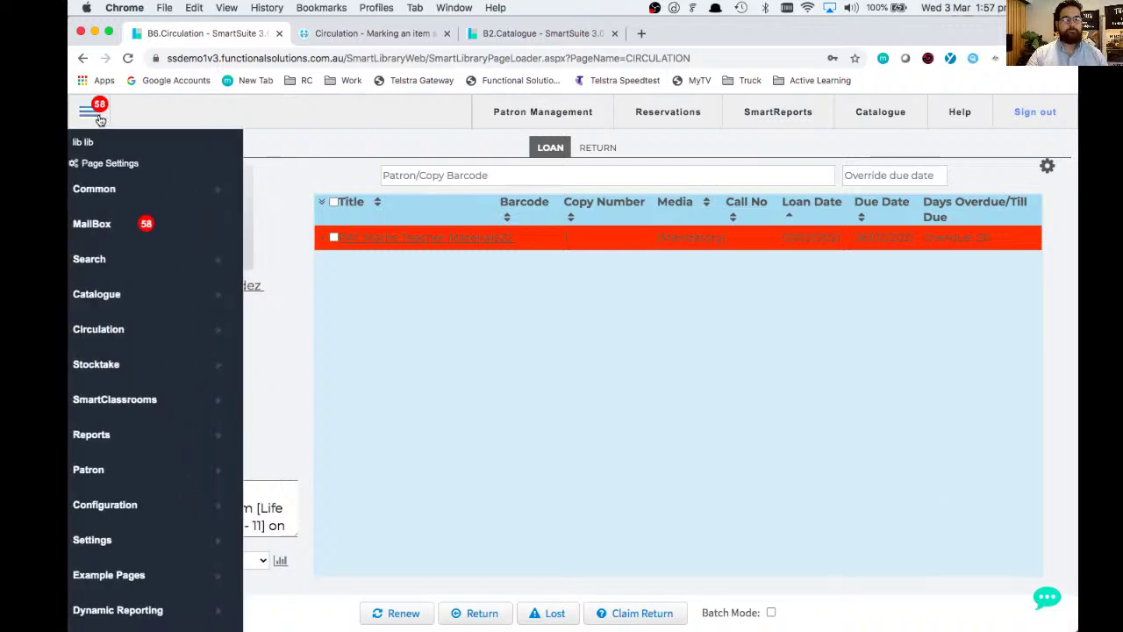
{"action": "scroll", "coordinate": [121, 230], "scroll_direction": "down", "scroll_amount": 2}
{"action": "scroll", "coordinate": [119, 237], "scroll_direction": "down", "scroll_amount": 2}
{"action": "left_click", "coordinate": [126, 493]}
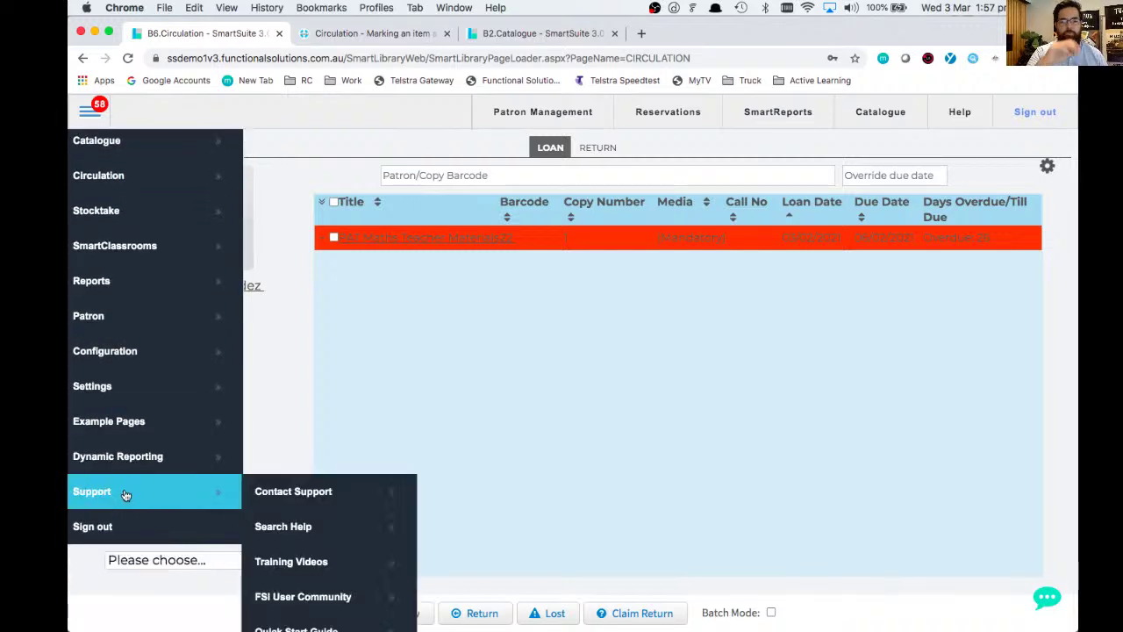
{"action": "scroll", "coordinate": [125, 494], "scroll_direction": "down", "scroll_amount": 2}
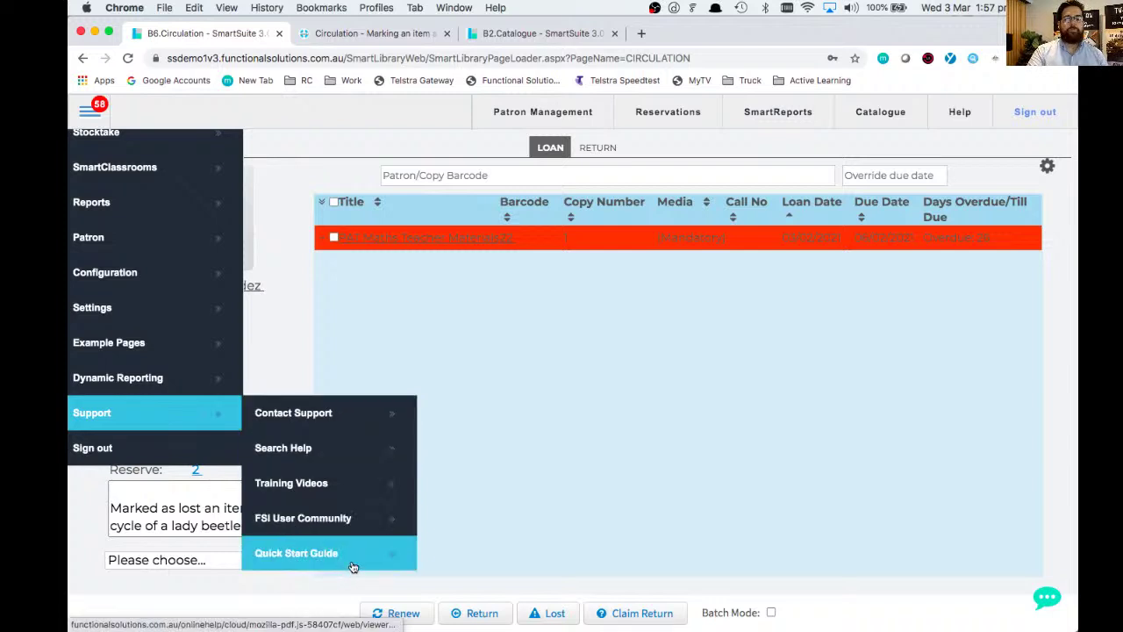
- Start a new support ticket with subject 'How do I mark an item as lost?'
{"action": "left_click", "coordinate": [330, 419]}
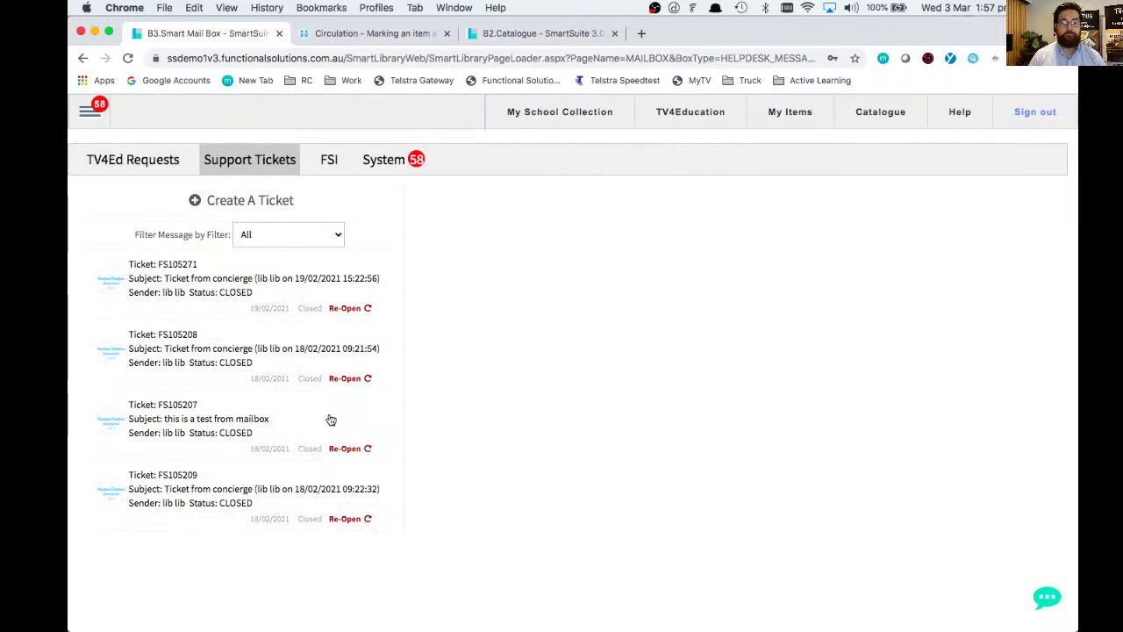
{"action": "left_click", "coordinate": [236, 202]}
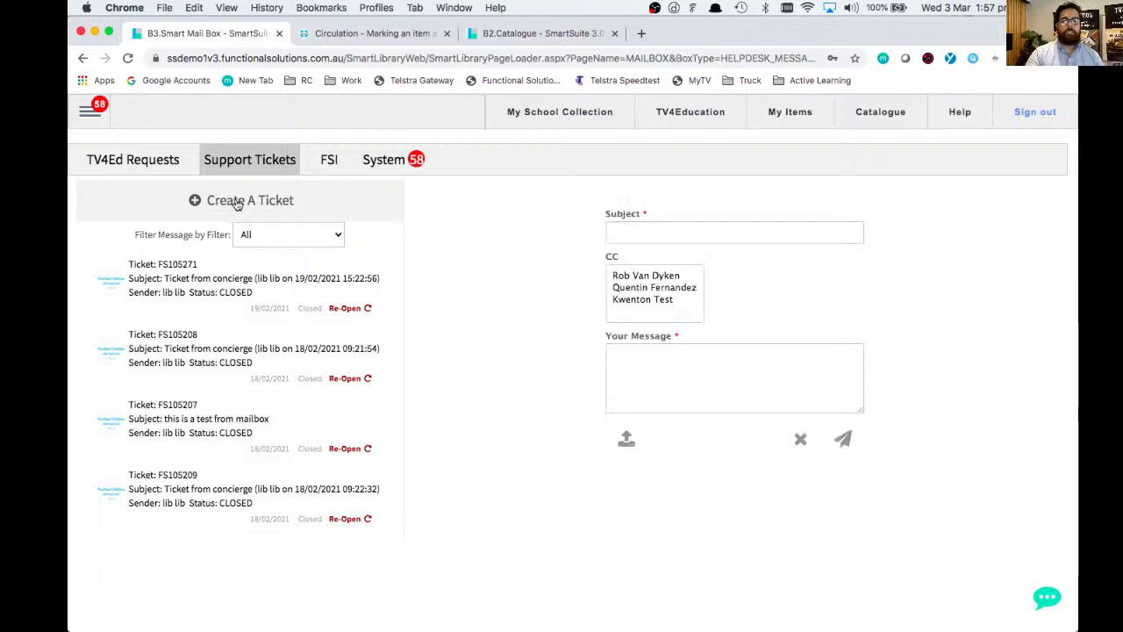
{"action": "left_click", "coordinate": [676, 228]}
{"action": "type", "text": "How do I mark an item as lost?"}
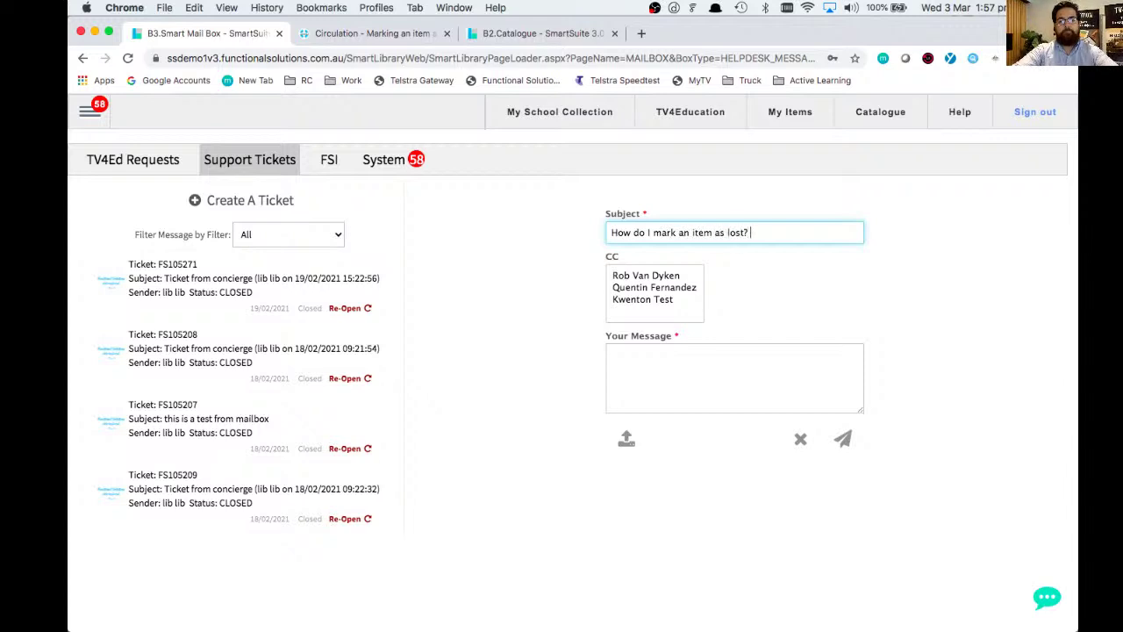
{"action": "left_click_drag", "start_coordinate": [607, 262], "coordinate": [620, 260]}
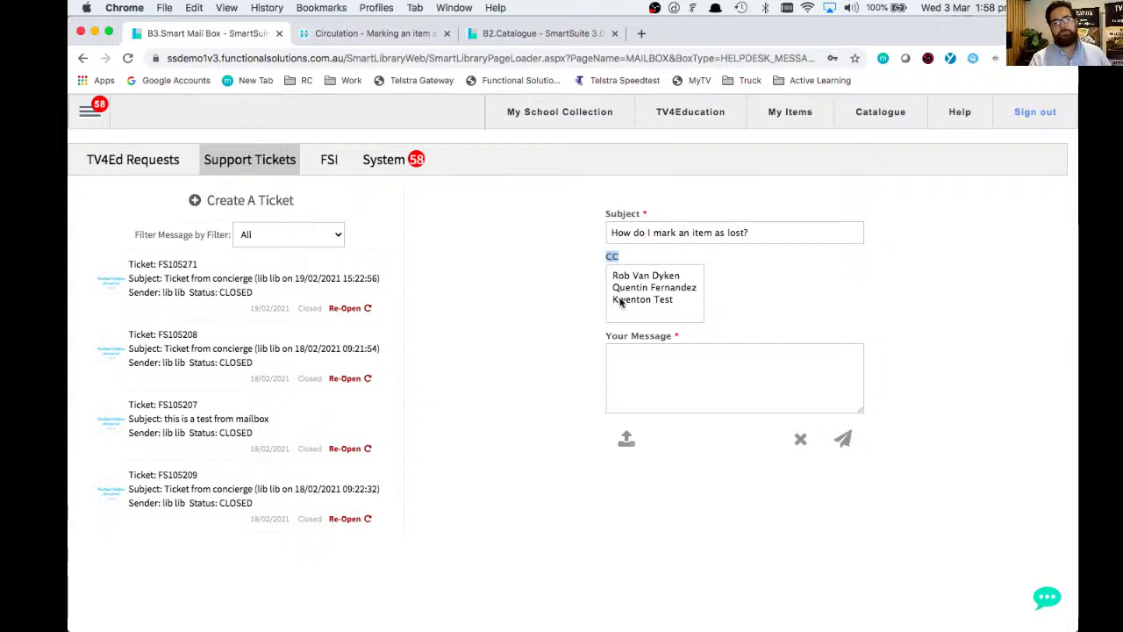
- CC two staff members on the ticket and begin writing its message
{"action": "left_click", "coordinate": [619, 290]}
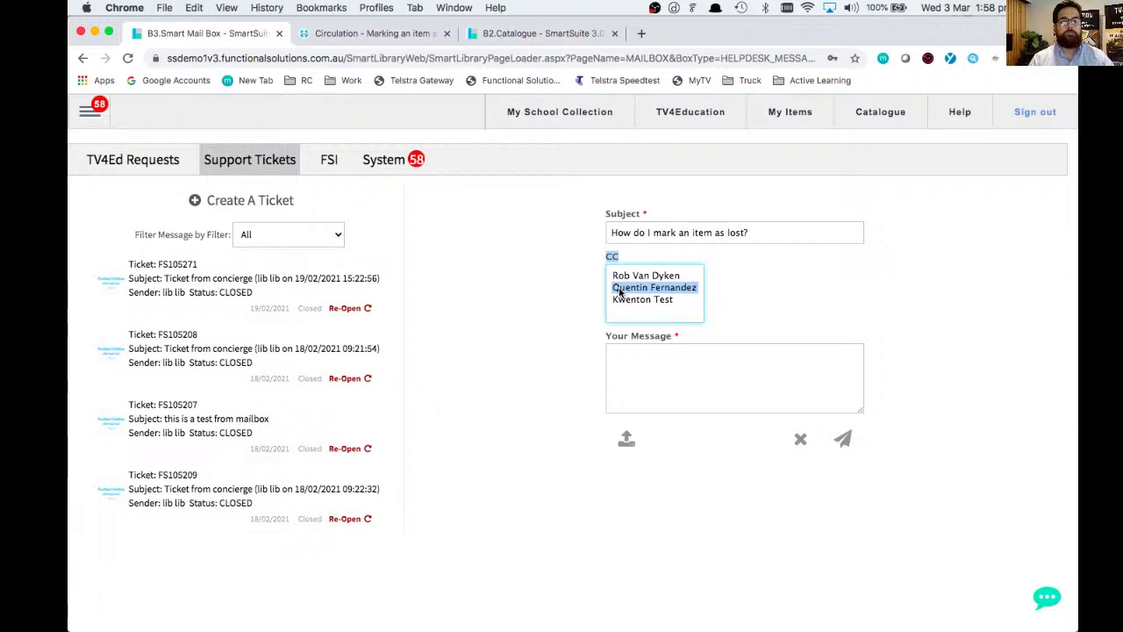
{"action": "left_click", "coordinate": [620, 290], "text": "super"}
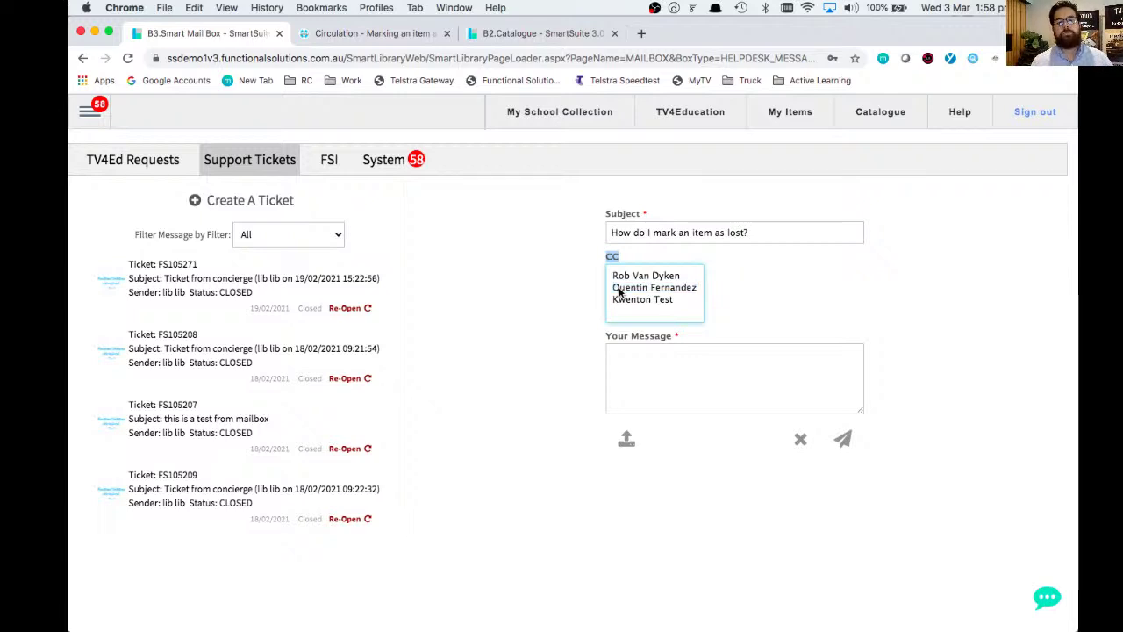
{"action": "left_click", "coordinate": [620, 289], "text": "super"}
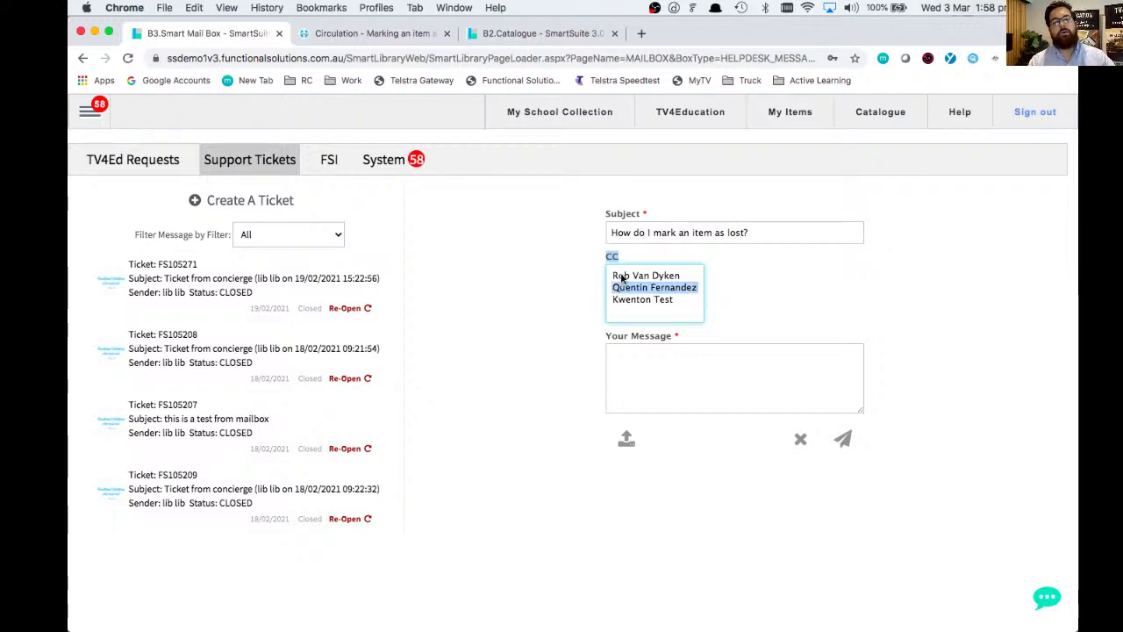
{"action": "left_click", "coordinate": [622, 276], "text": "super"}
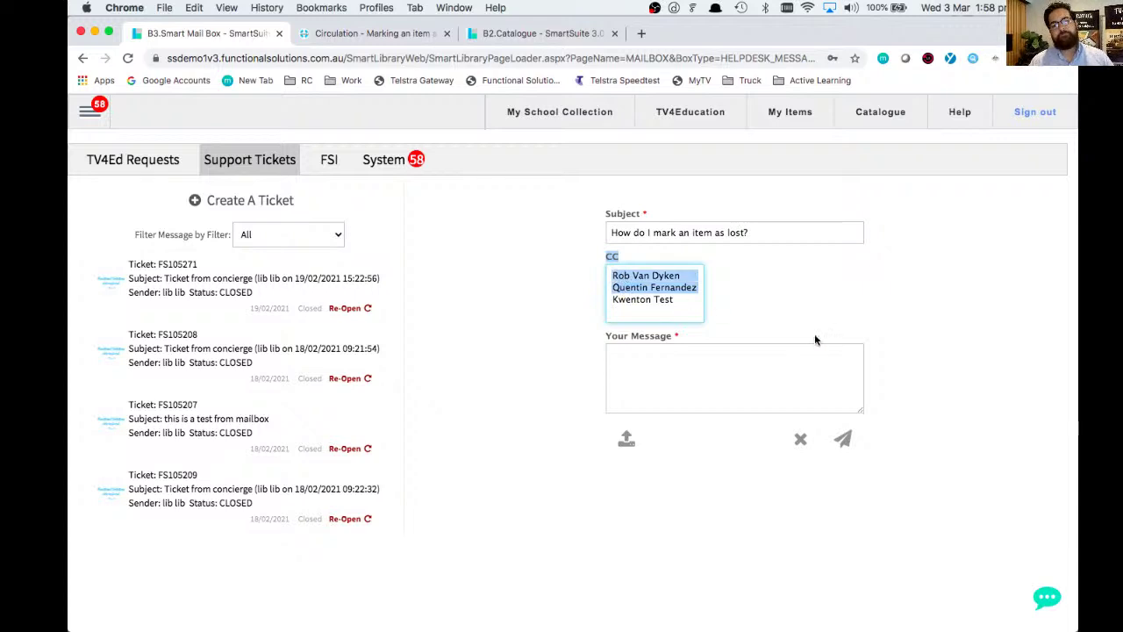
{"action": "left_click", "coordinate": [766, 371]}
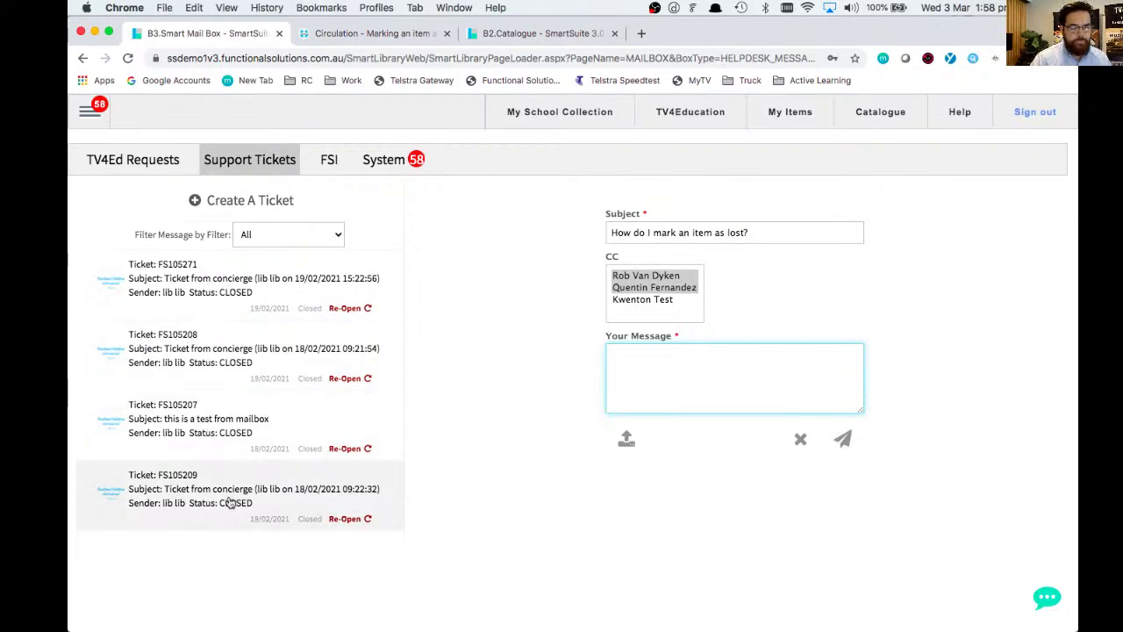
- Read the closed 19/02/2021 concierge ticket's conversation and go to its reply box
{"action": "left_click", "coordinate": [220, 282]}
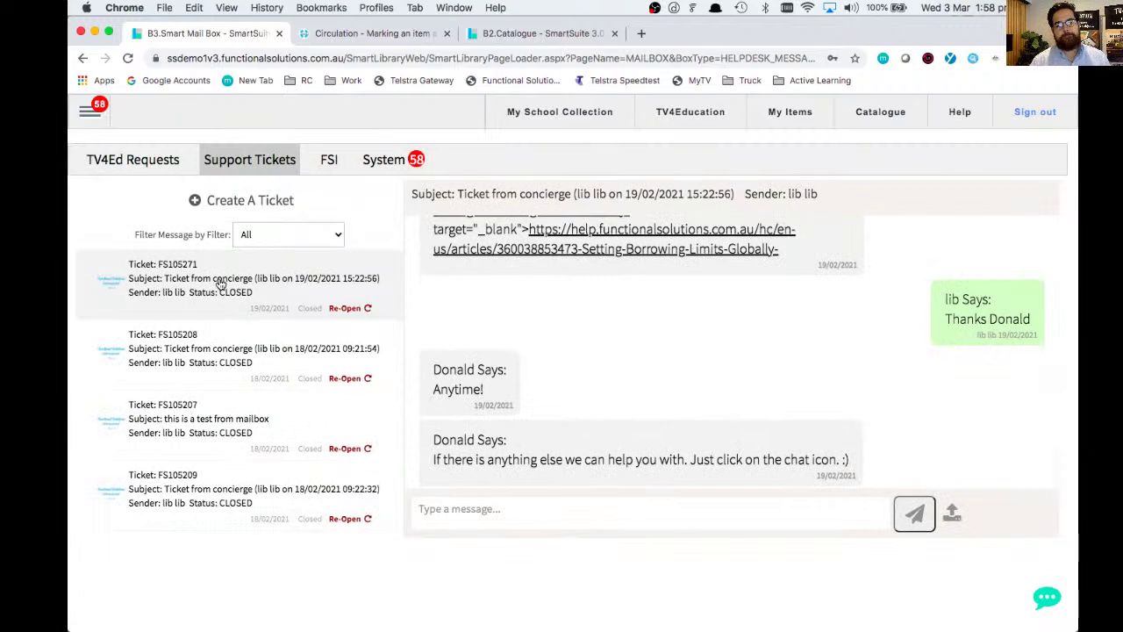
{"action": "scroll", "coordinate": [540, 367], "scroll_direction": "up", "scroll_amount": 5}
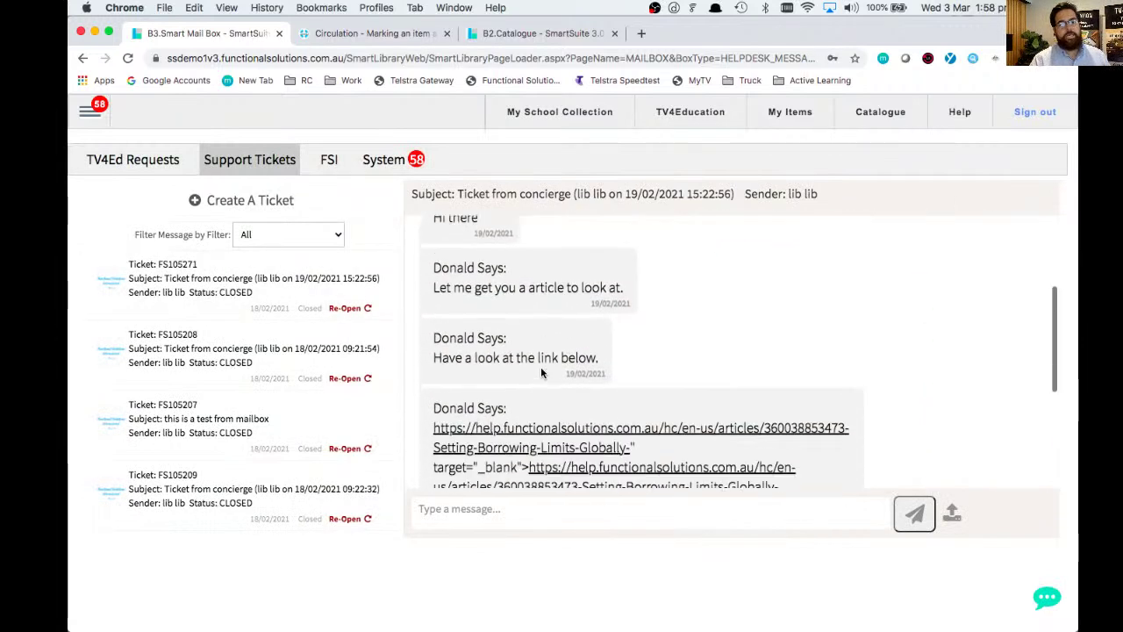
{"action": "scroll", "coordinate": [541, 367], "scroll_direction": "down", "scroll_amount": 5}
{"action": "left_click", "coordinate": [553, 525]}
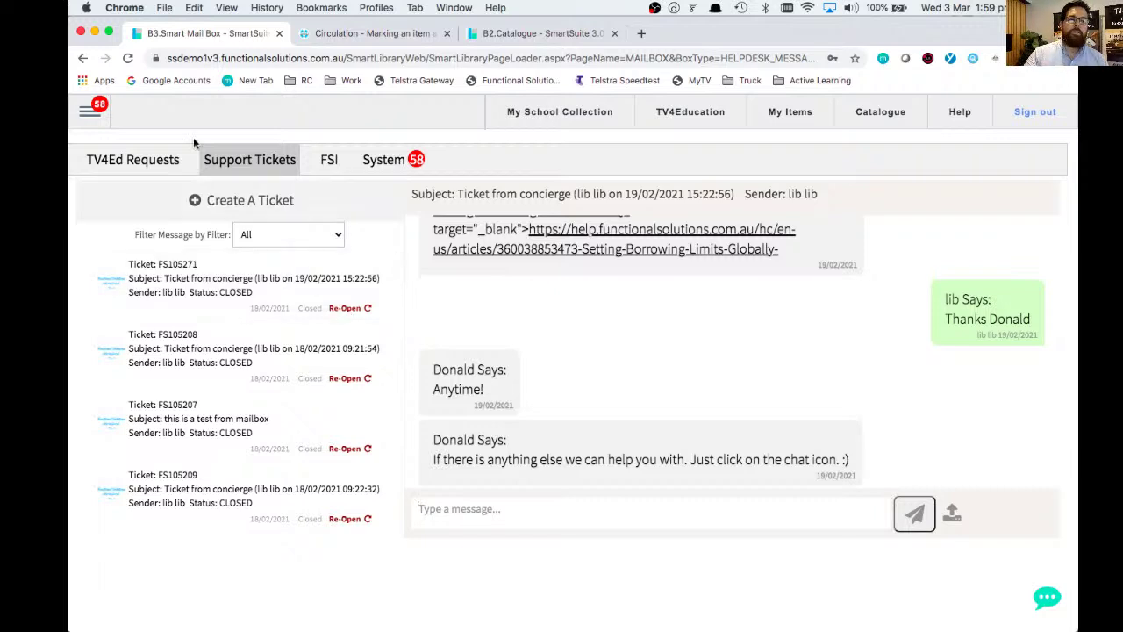
- Open the Functional Solutions Help Centre from Support > Search Help
{"action": "left_click", "coordinate": [91, 111]}
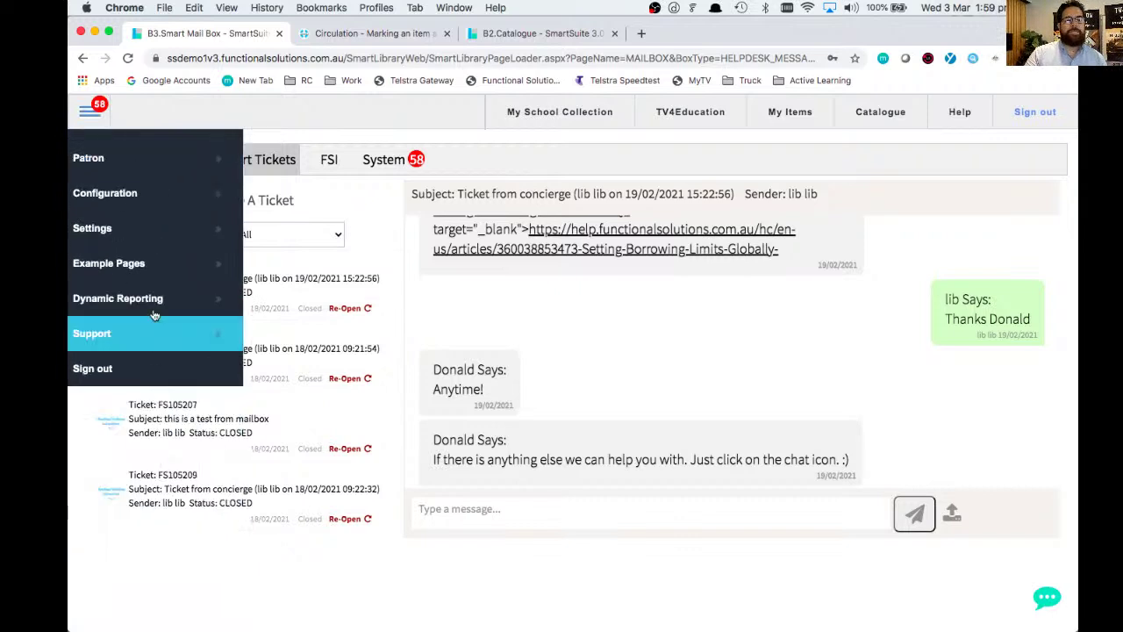
{"action": "mouse_move", "coordinate": [158, 336]}
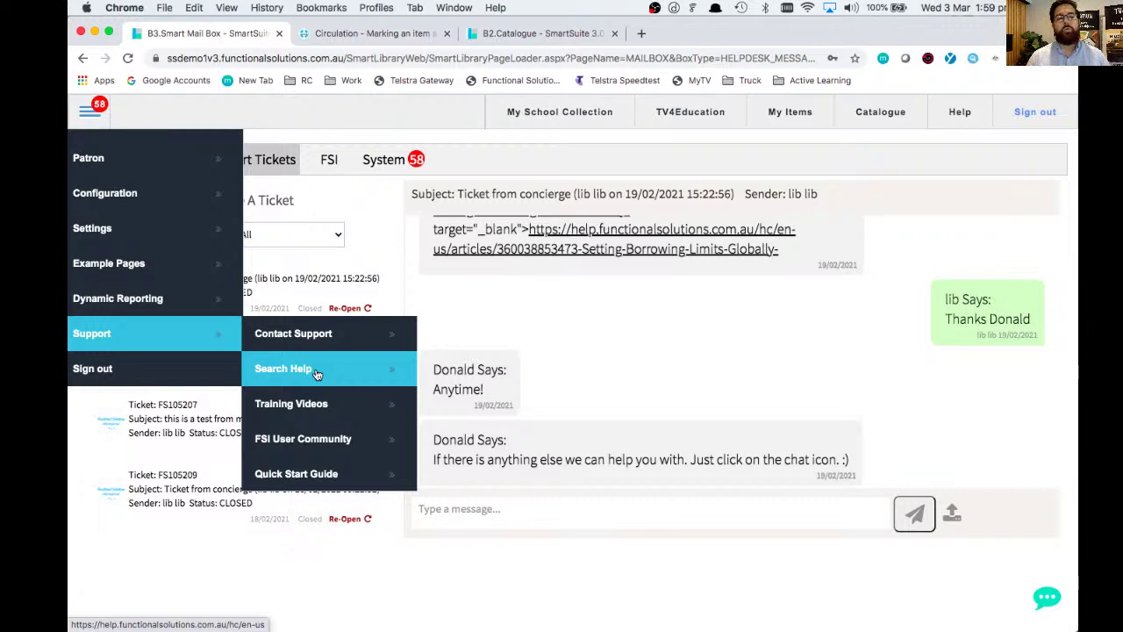
{"action": "left_click", "coordinate": [317, 375]}
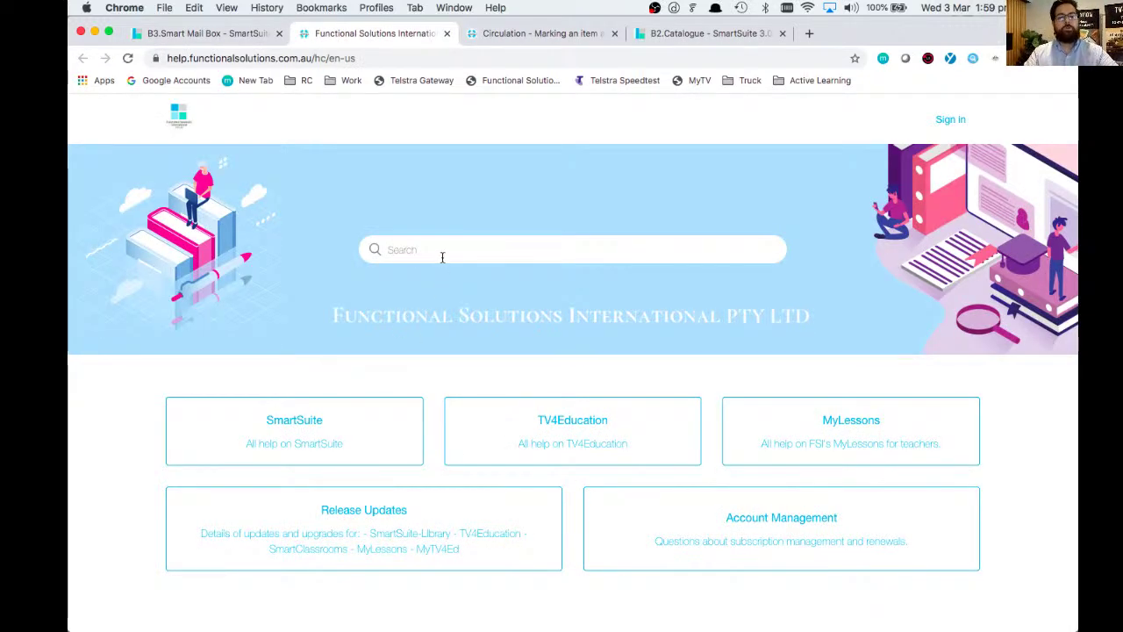
- Search the help articles for 'marking books as lost', then return to the Smart Mail Box tab
{"action": "left_click", "coordinate": [443, 253]}
{"action": "type", "text": "marking "}
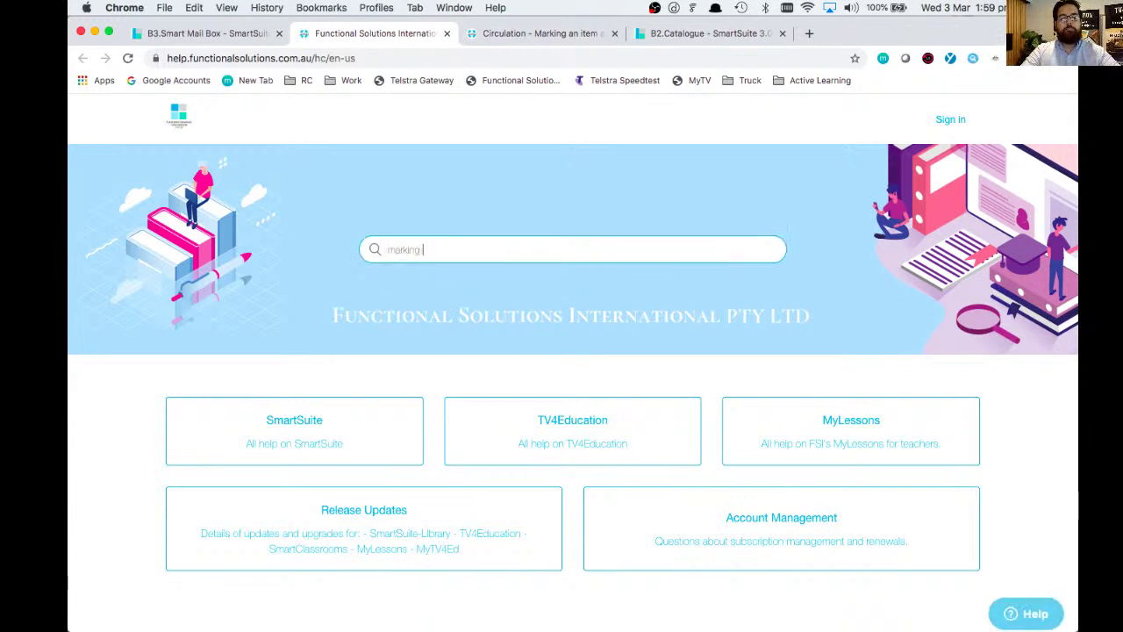
{"action": "type", "text": "books as lost"}
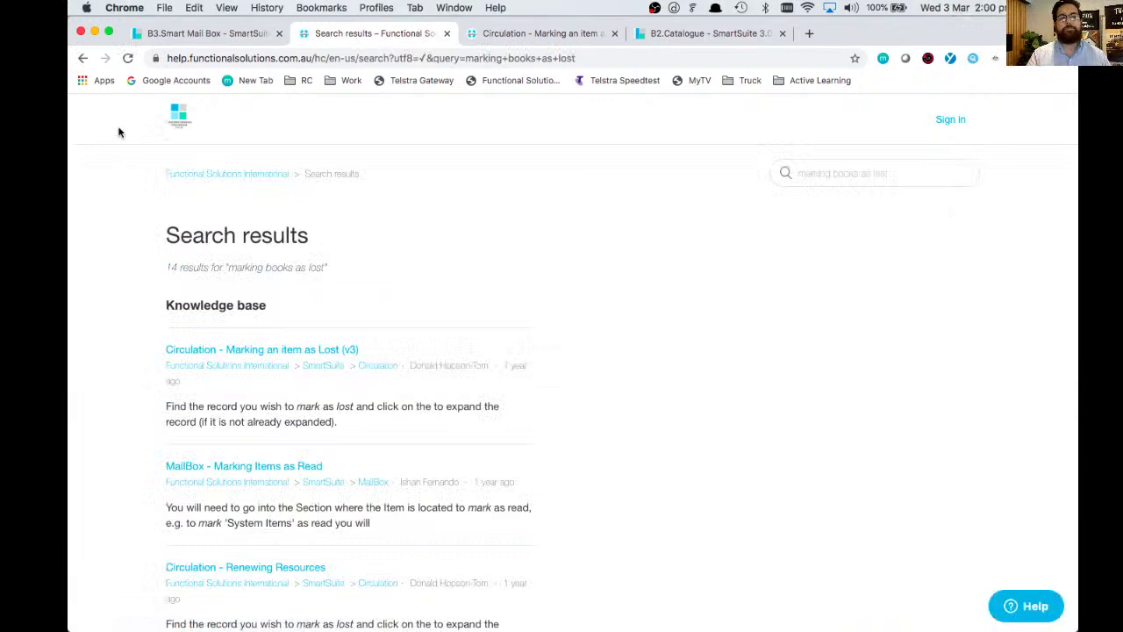
{"action": "left_click", "coordinate": [164, 35]}
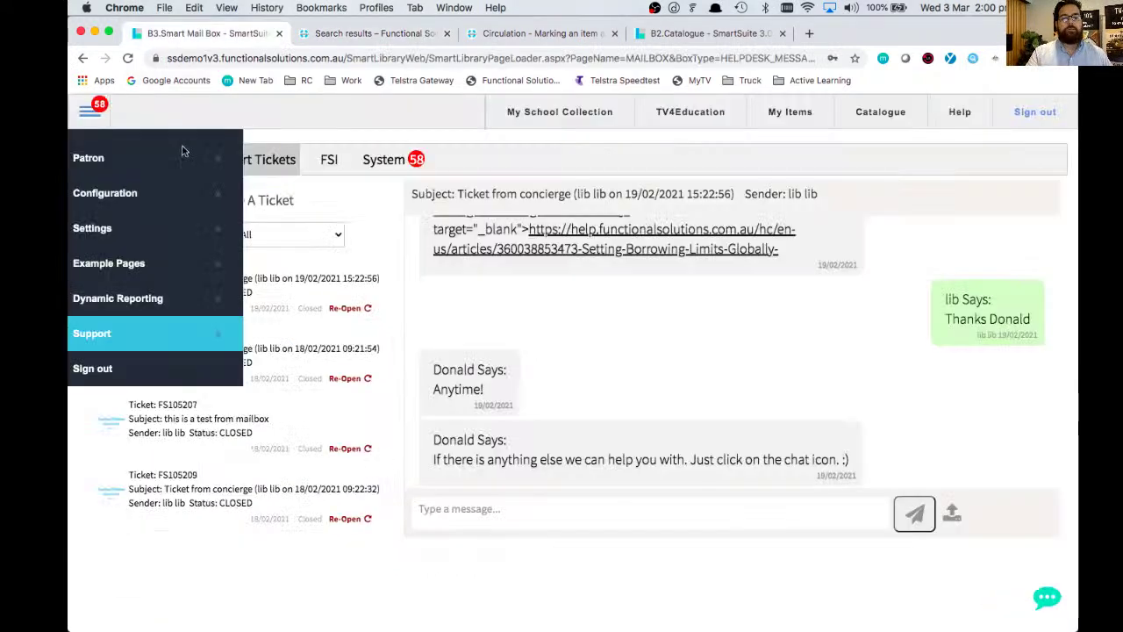
- Open the Functional Solutions International YouTube channel via Support > Training Videos
{"action": "left_click", "coordinate": [158, 342]}
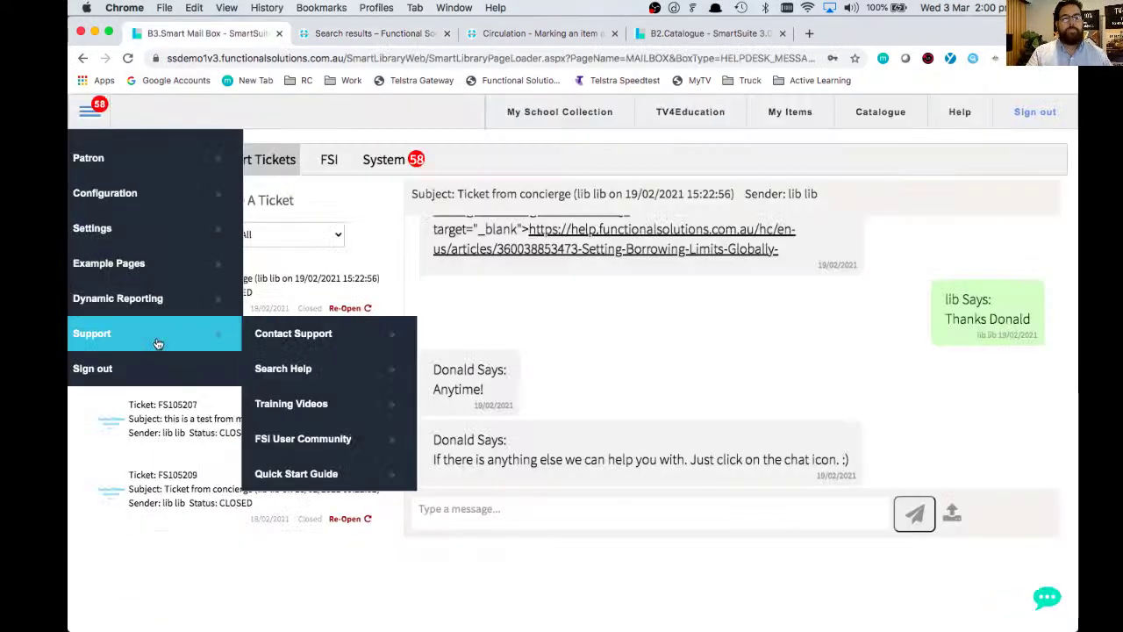
{"action": "left_click", "coordinate": [324, 405]}
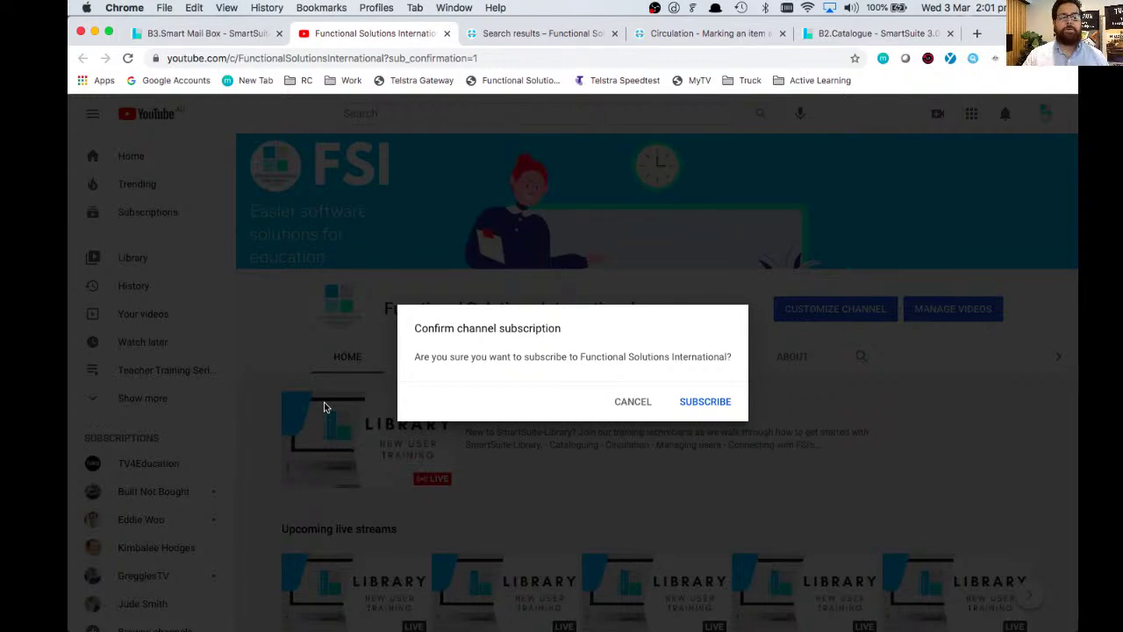
- From the SmartSuite tab, open the FSI Community User Group on Facebook and scroll its feed
{"action": "left_click", "coordinate": [202, 34]}
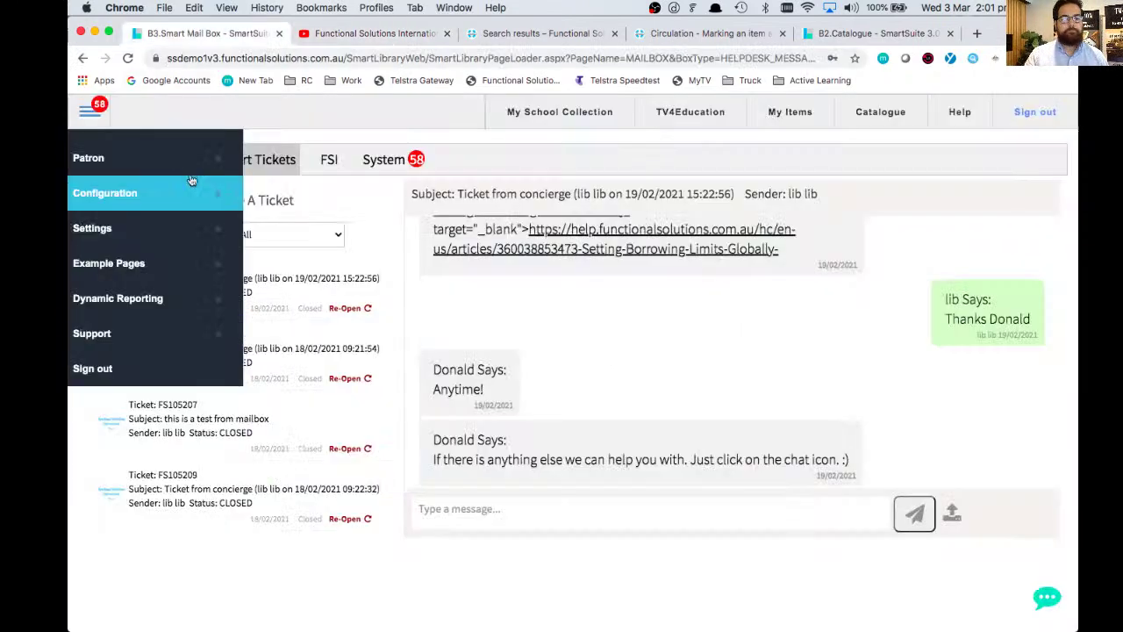
{"action": "mouse_move", "coordinate": [182, 335]}
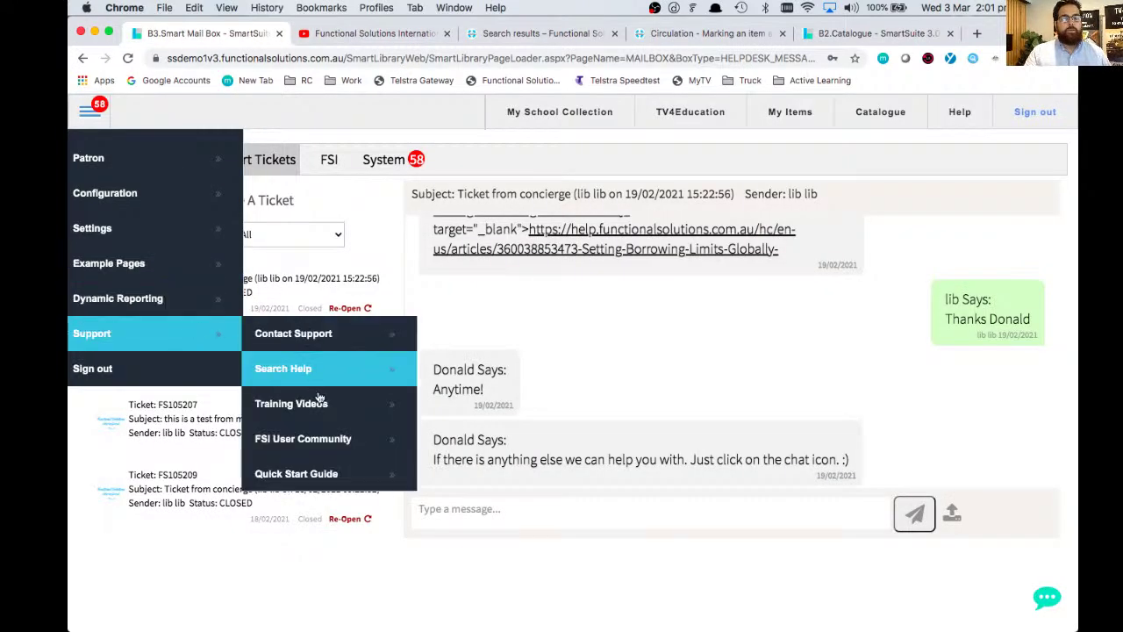
{"action": "left_click", "coordinate": [324, 443]}
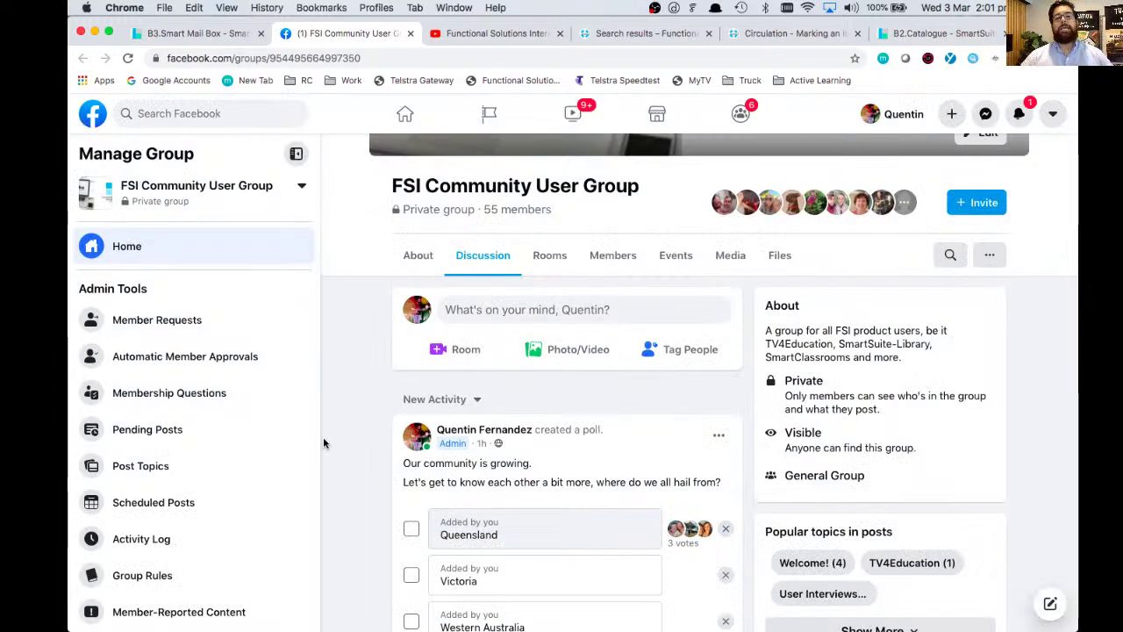
{"action": "scroll", "coordinate": [323, 442], "scroll_direction": "down", "scroll_amount": 2}
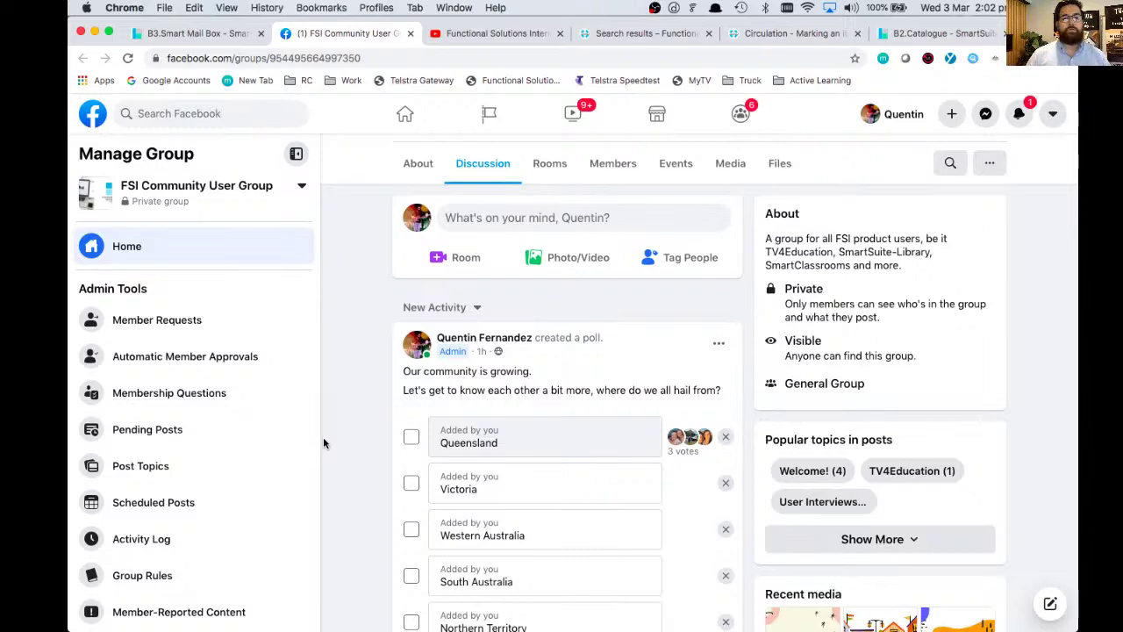
- Open the SmartSuite Quick Start Guide from the mailbox's Support menu
{"action": "left_click", "coordinate": [225, 38]}
{"action": "mouse_move", "coordinate": [176, 342]}
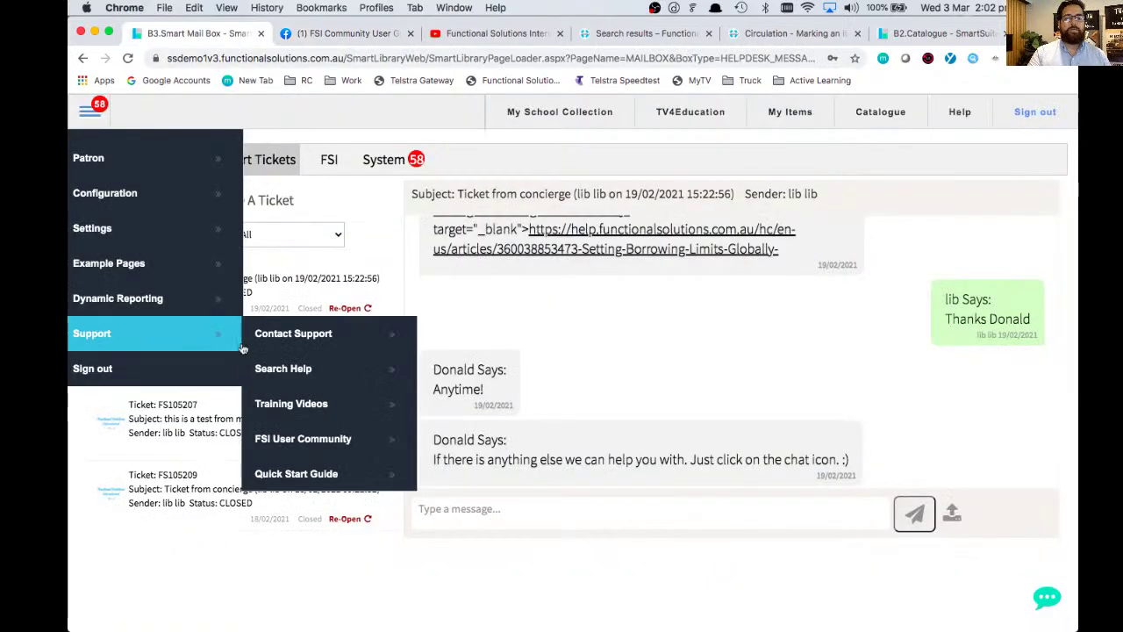
{"action": "left_click", "coordinate": [330, 478]}
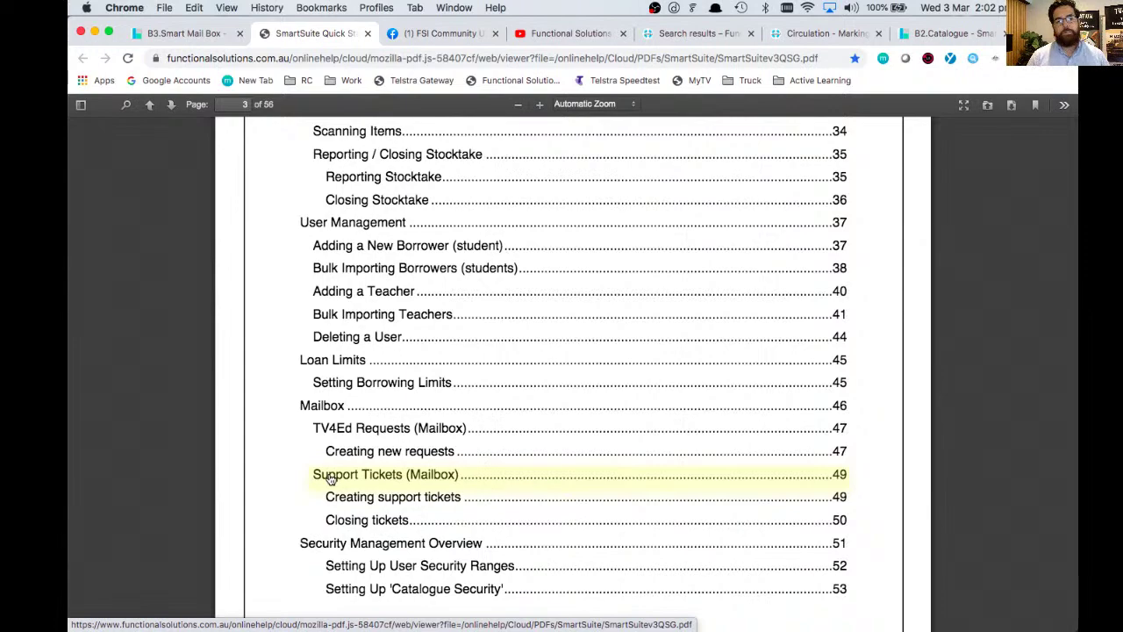
- Jump to the guide's Creating a lesson section and launch its related video
{"action": "scroll", "coordinate": [330, 477], "scroll_direction": "up", "scroll_amount": 15}
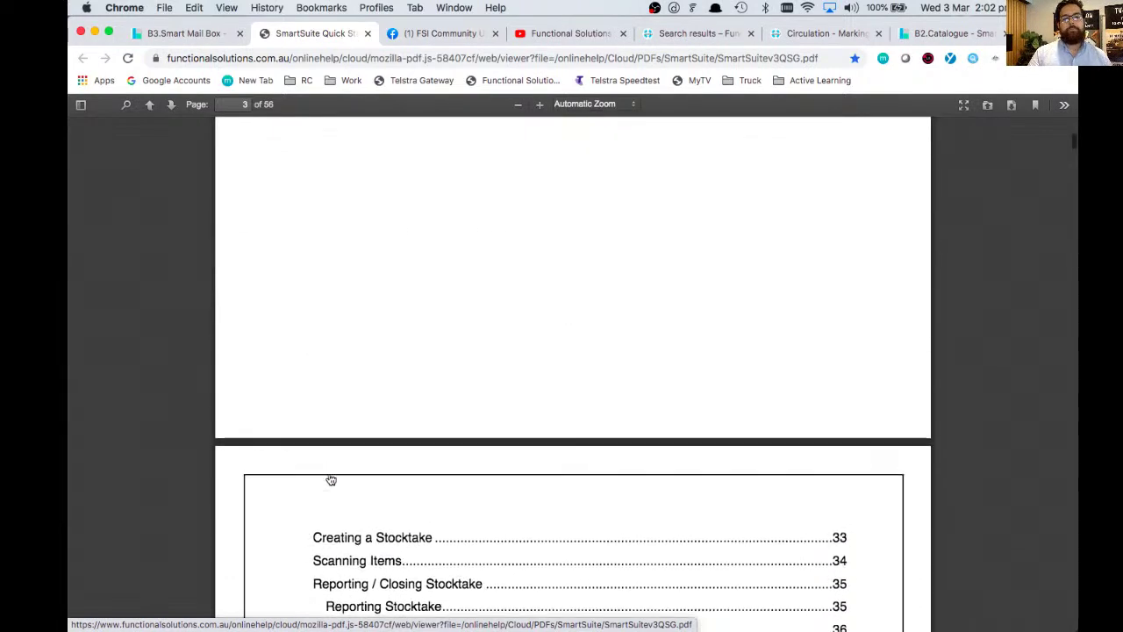
{"action": "scroll", "coordinate": [330, 477], "scroll_direction": "up", "scroll_amount": 5}
{"action": "scroll", "coordinate": [330, 477], "scroll_direction": "down", "scroll_amount": 9}
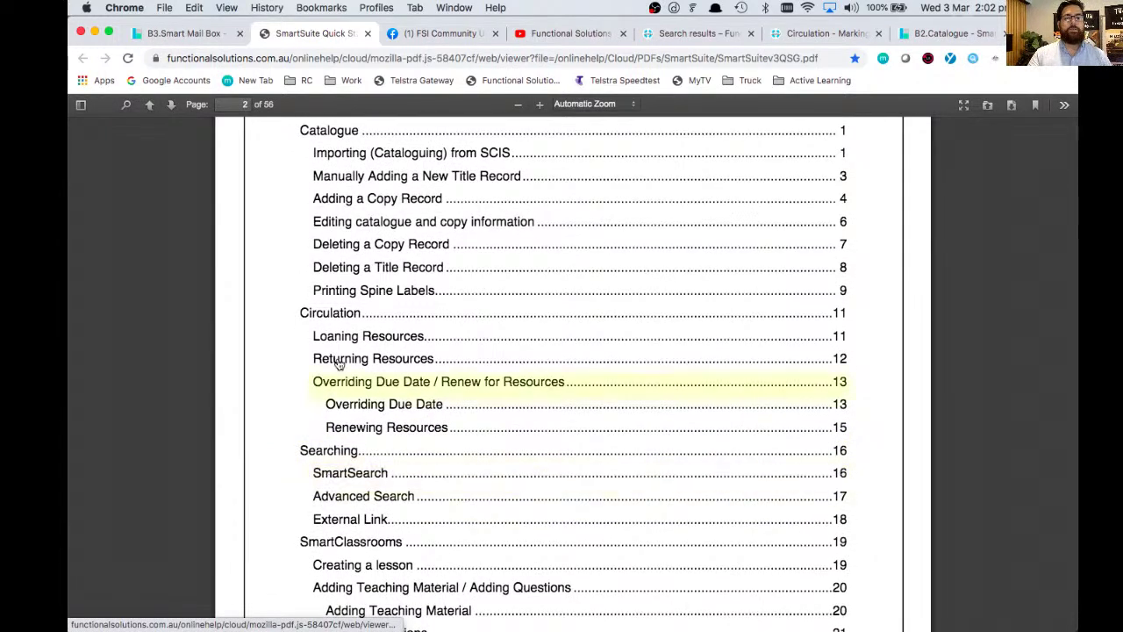
{"action": "scroll", "coordinate": [407, 156], "scroll_direction": "down", "scroll_amount": 5}
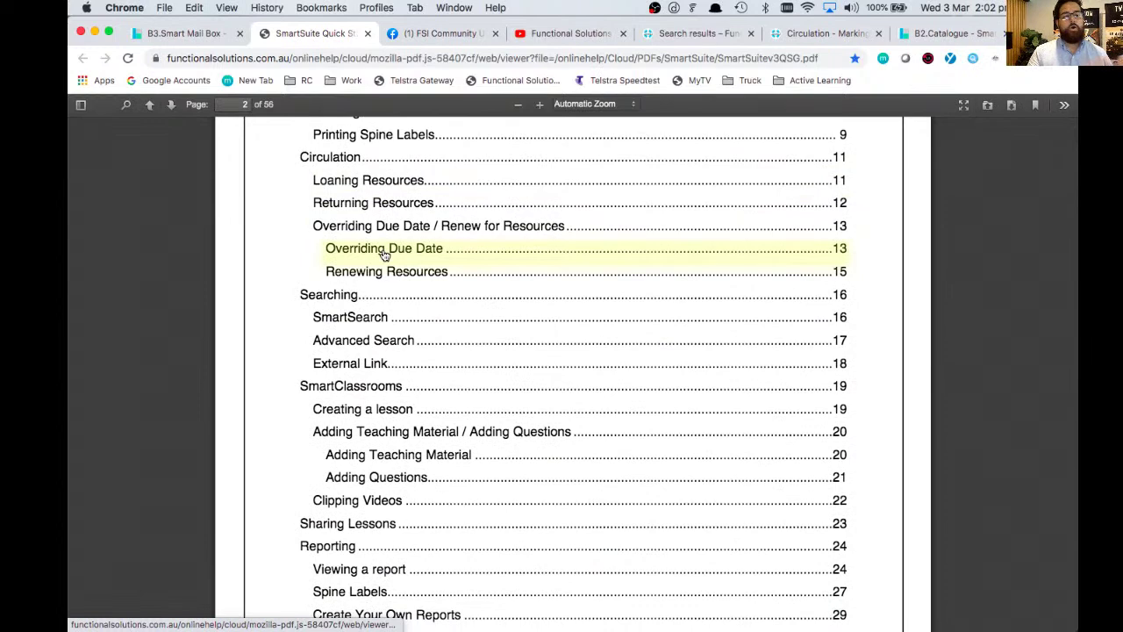
{"action": "scroll", "coordinate": [384, 253], "scroll_direction": "down", "scroll_amount": 3}
{"action": "scroll", "coordinate": [384, 254], "scroll_direction": "down", "scroll_amount": 1}
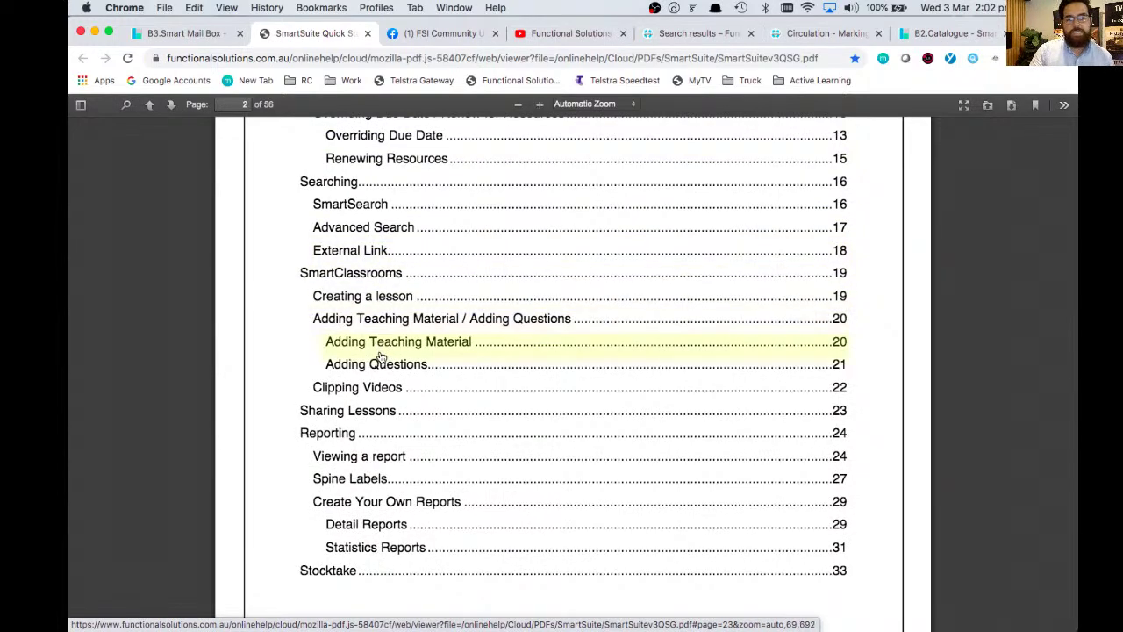
{"action": "scroll", "coordinate": [379, 358], "scroll_direction": "down", "scroll_amount": 1}
{"action": "scroll", "coordinate": [381, 357], "scroll_direction": "down", "scroll_amount": 10}
{"action": "scroll", "coordinate": [381, 357], "scroll_direction": "up", "scroll_amount": 10}
{"action": "scroll", "coordinate": [381, 357], "scroll_direction": "up", "scroll_amount": 2}
{"action": "scroll", "coordinate": [381, 357], "scroll_direction": "down", "scroll_amount": 10}
{"action": "scroll", "coordinate": [381, 356], "scroll_direction": "up", "scroll_amount": 8}
{"action": "left_click", "coordinate": [371, 205]}
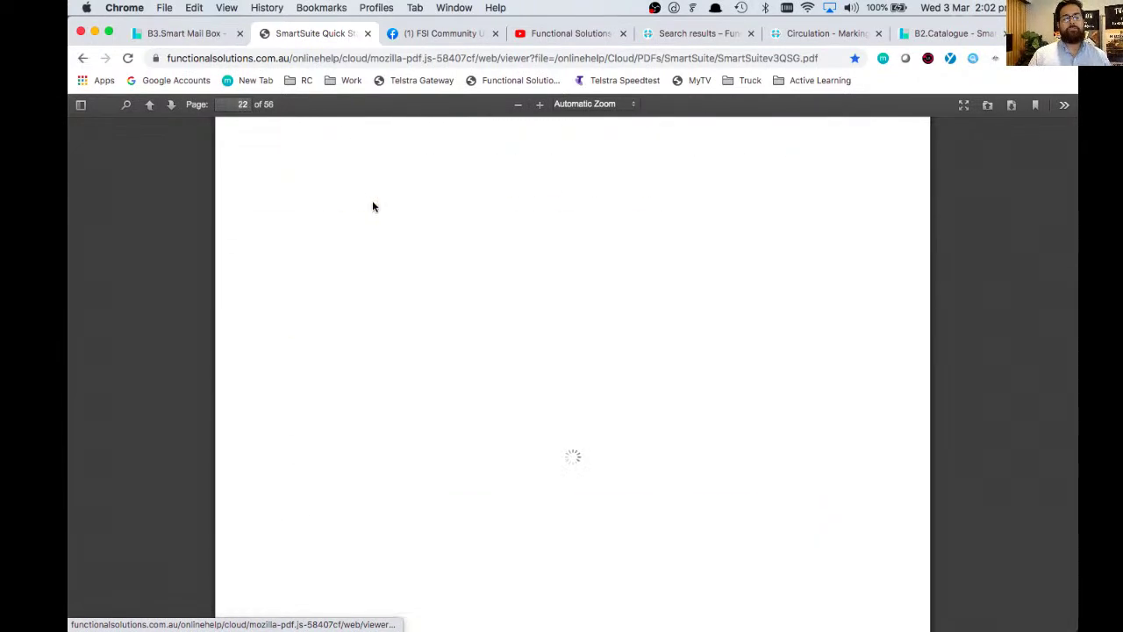
{"action": "scroll", "coordinate": [372, 200], "scroll_direction": "down", "scroll_amount": 4}
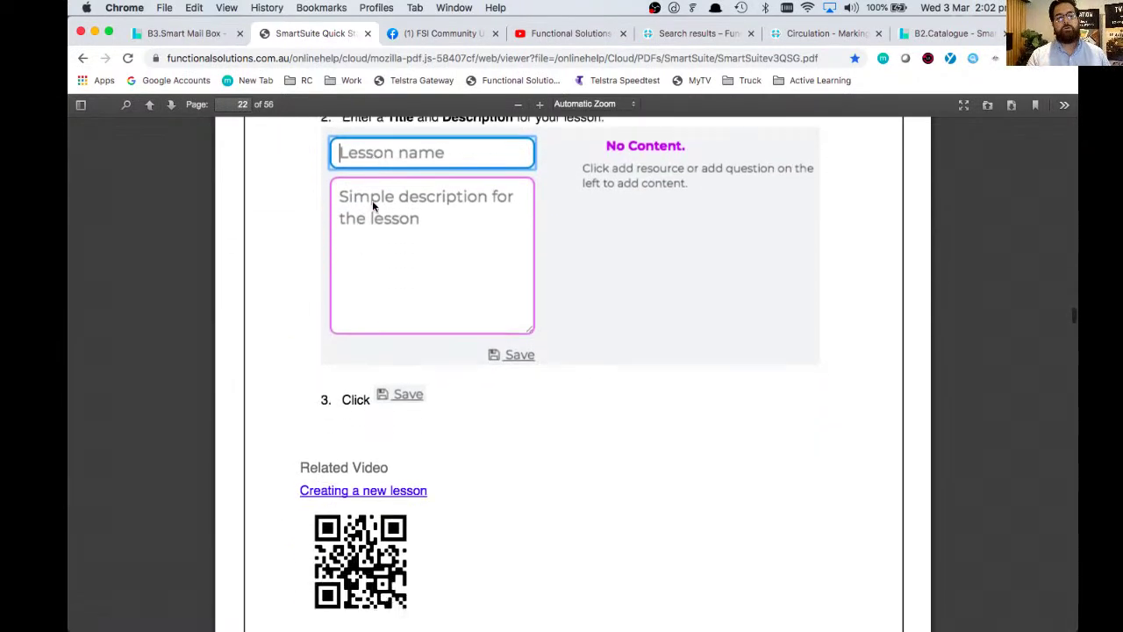
{"action": "left_click", "coordinate": [333, 457]}
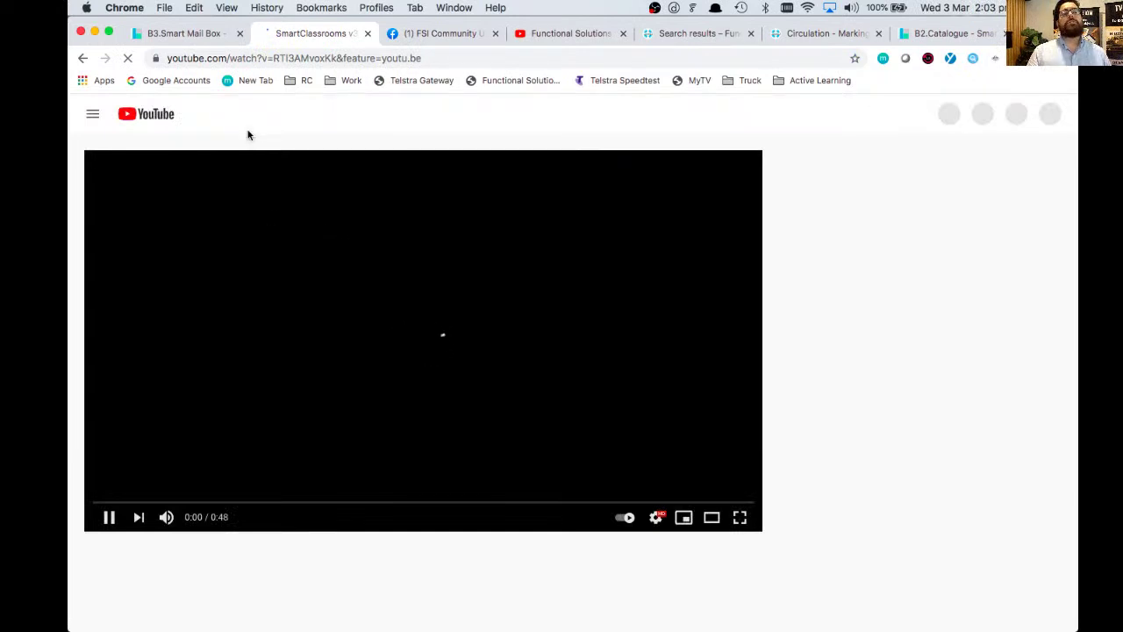
- Mute the Creating a new lesson video, then bring up the mailbox's Support options again
{"action": "left_click", "coordinate": [171, 523]}
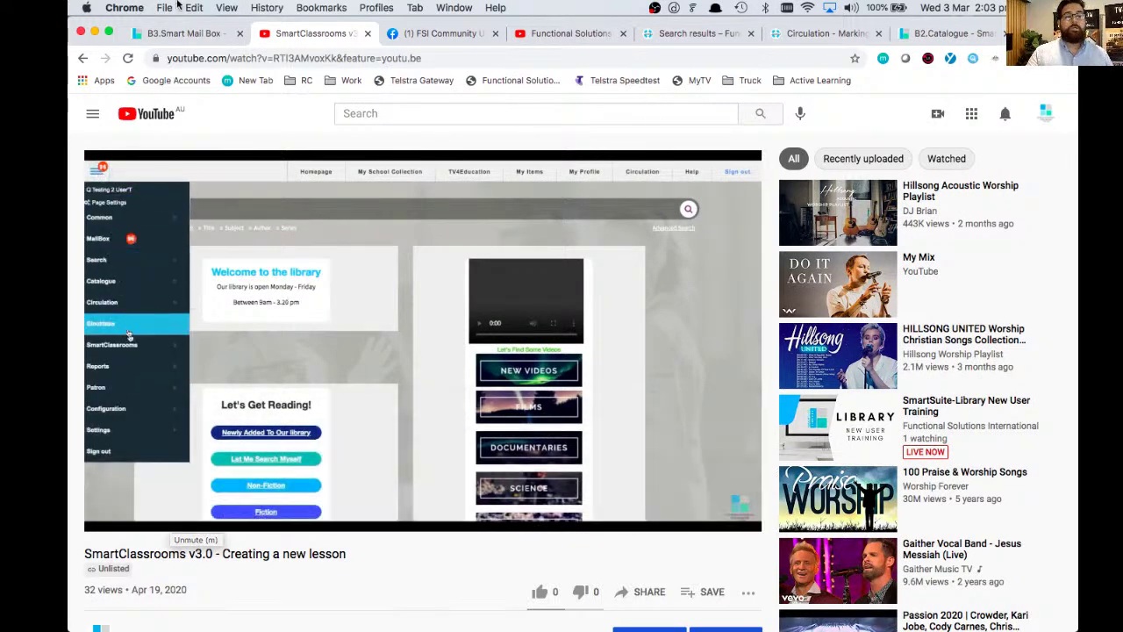
{"action": "left_click", "coordinate": [176, 36]}
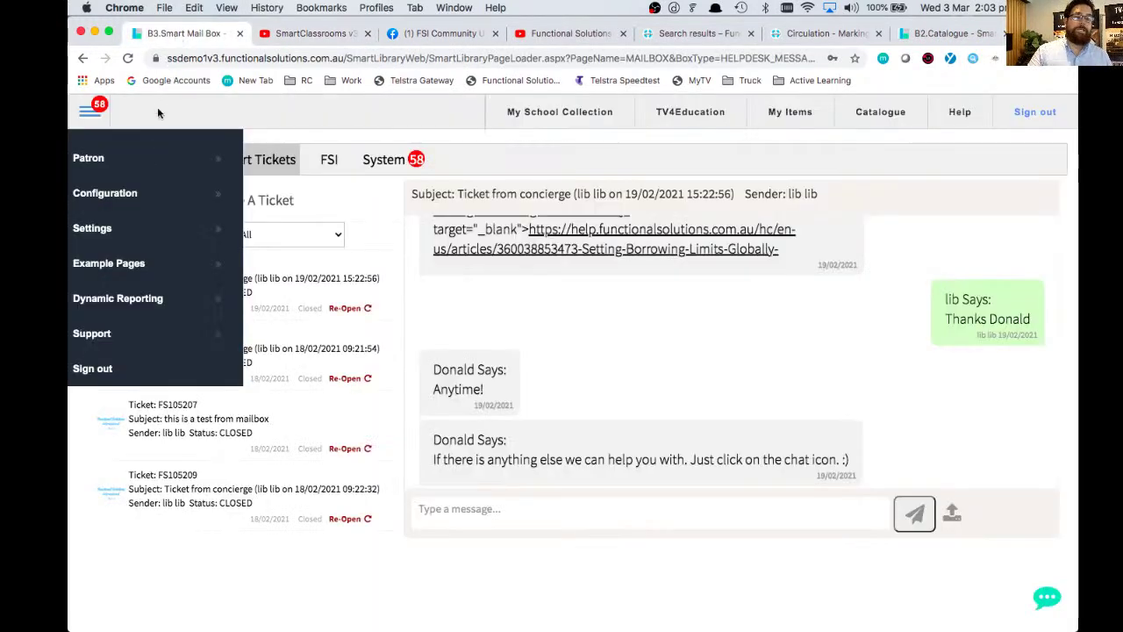
{"action": "left_click", "coordinate": [91, 113]}
{"action": "left_click", "coordinate": [90, 114]}
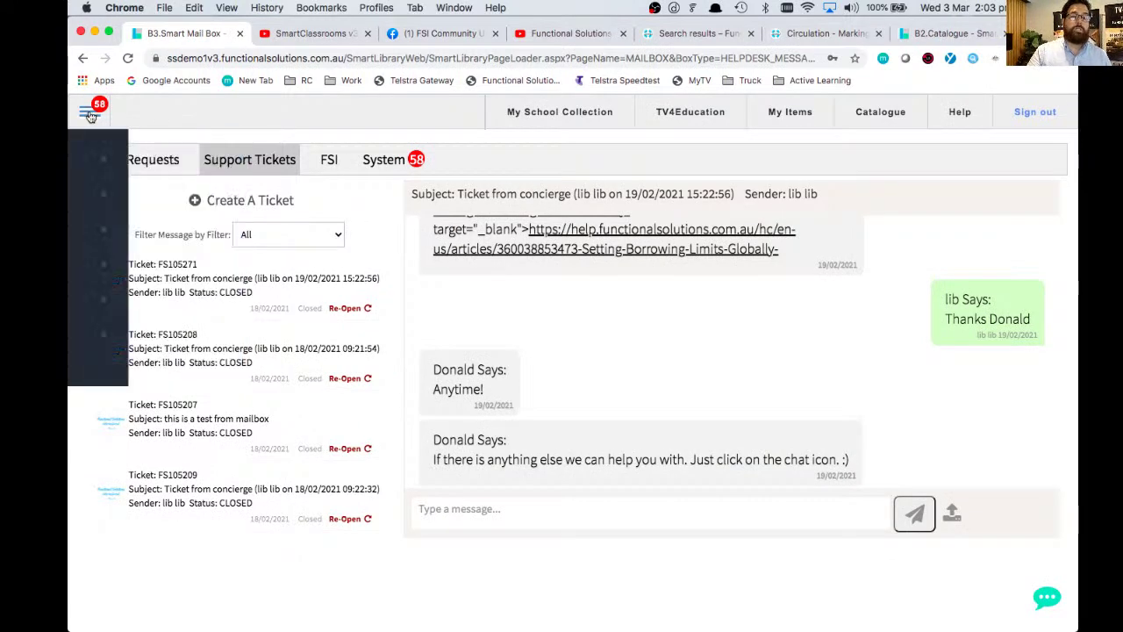
{"action": "left_click", "coordinate": [107, 350]}
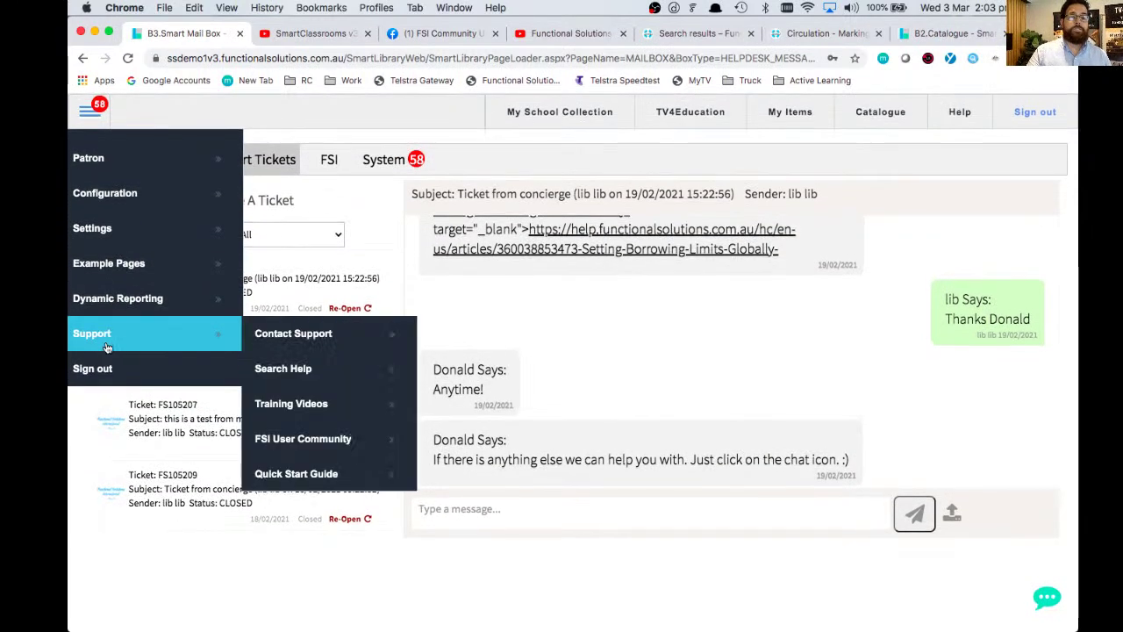